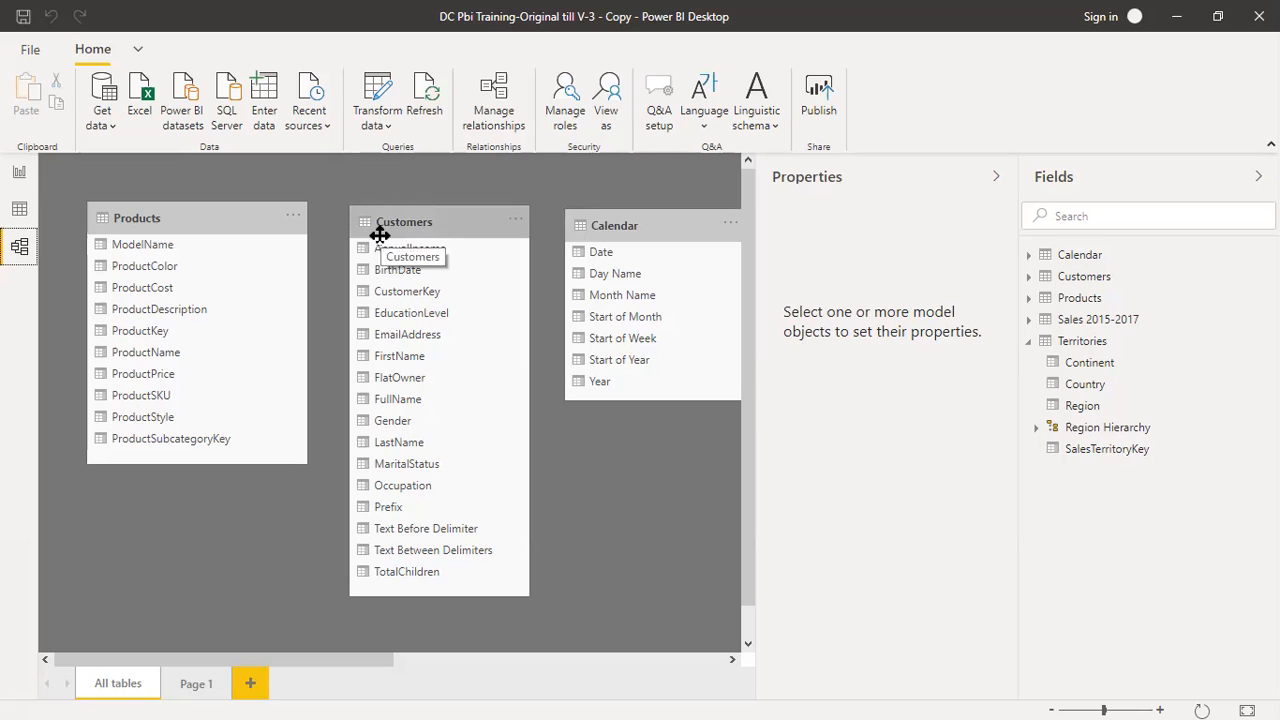
# Step: Open the Power Query Editor and review the Products, Calendar, Sales 2015-2017 and Territories queries
pyautogui.click(376, 92)
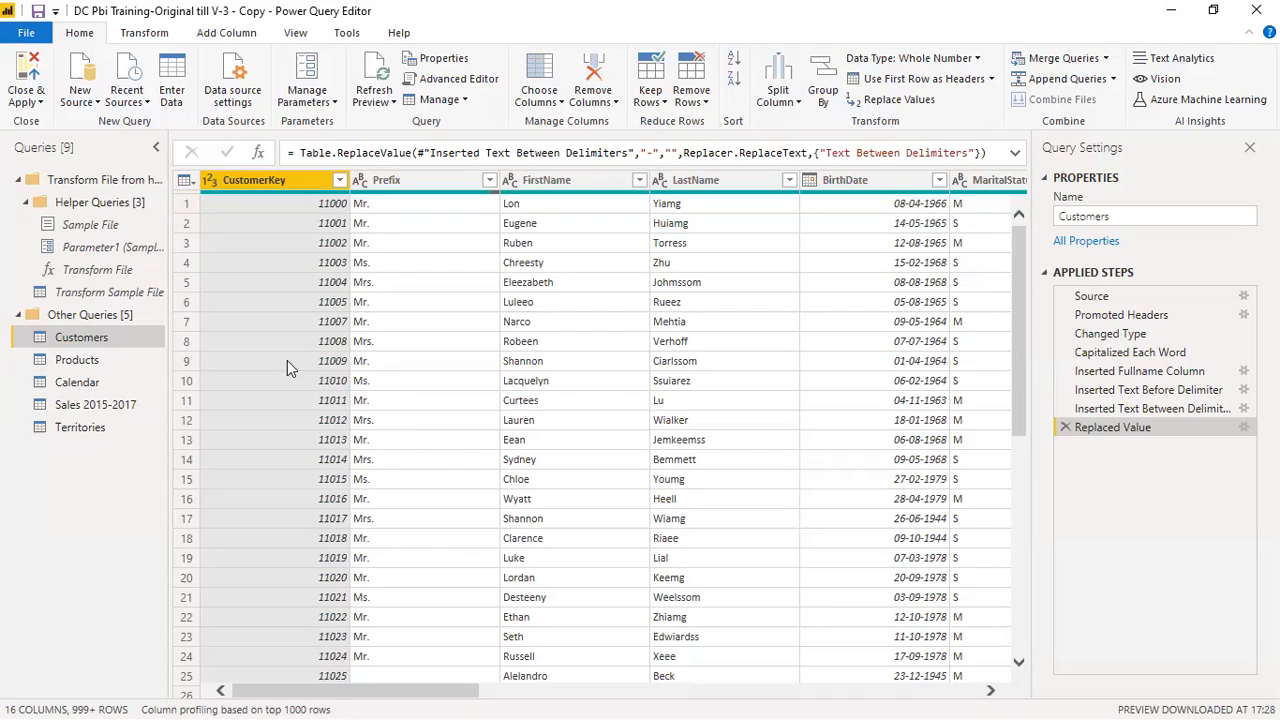
pyautogui.click(77, 362)
pyautogui.click(78, 384)
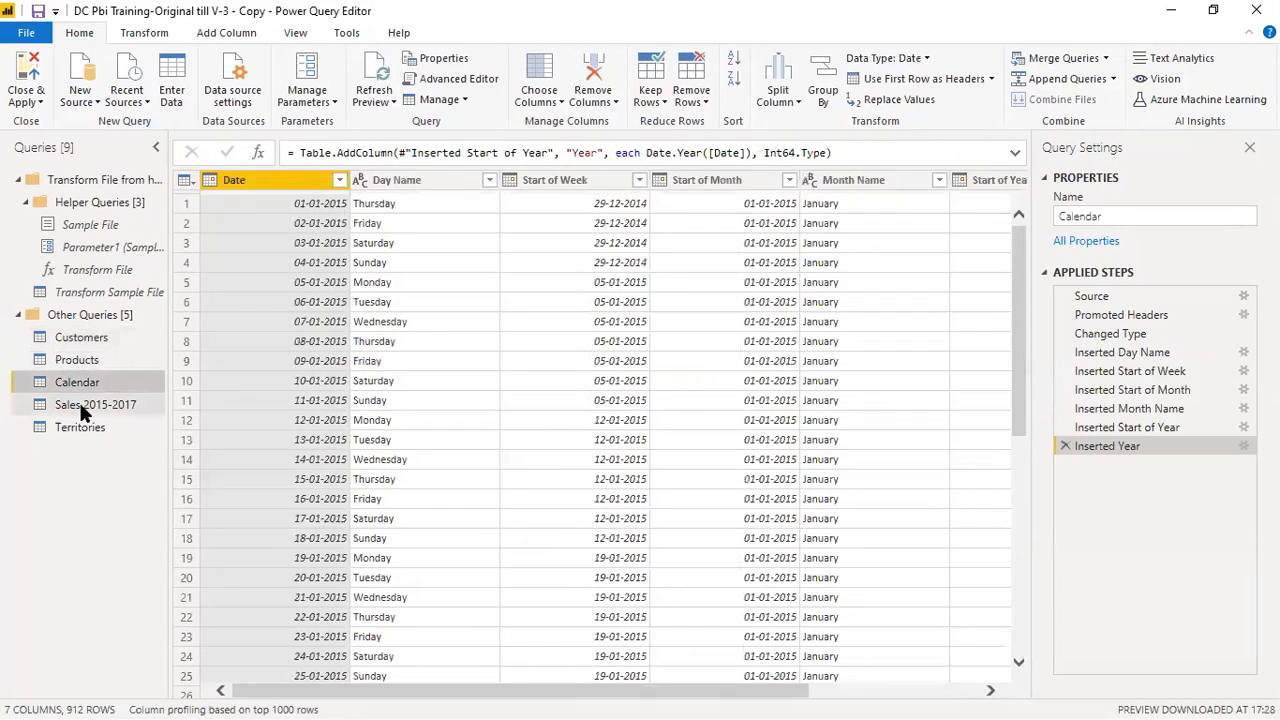
pyautogui.click(82, 408)
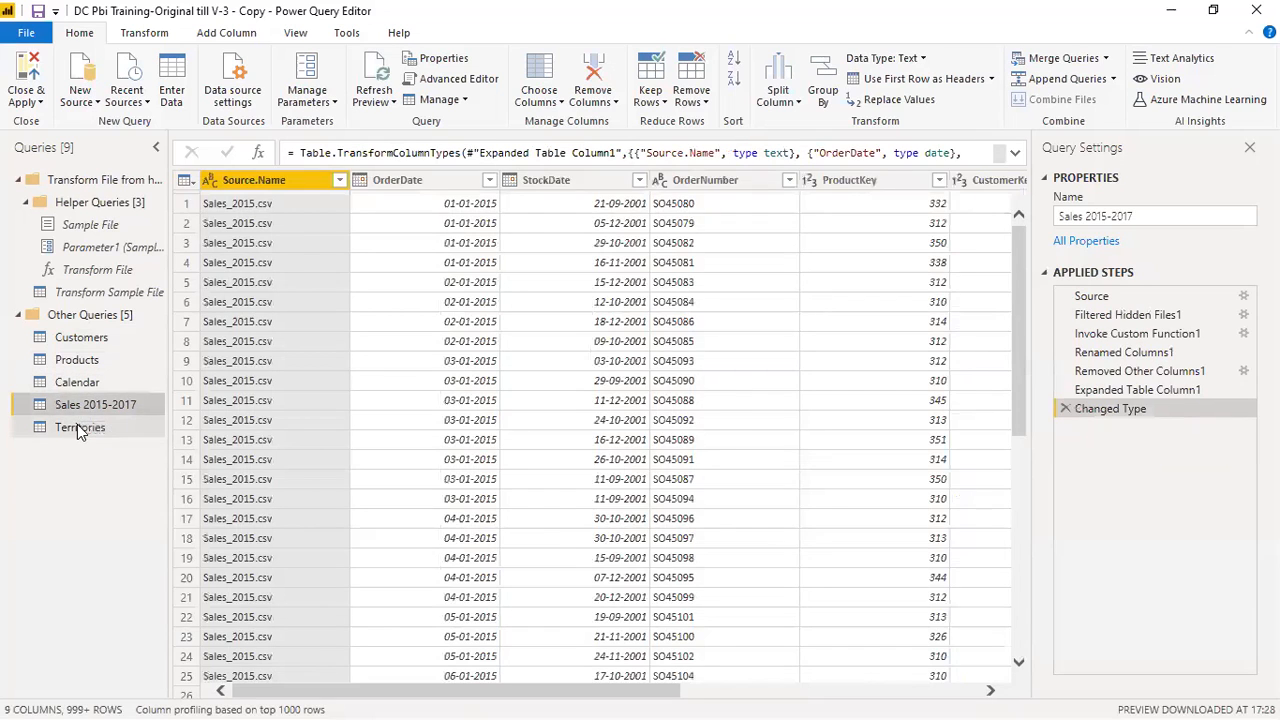
pyautogui.click(78, 426)
# Step: Return to Power BI Desktop's model view and collapse the Properties pane to widen the diagram
pyautogui.hotkey('alt', 'Tab')
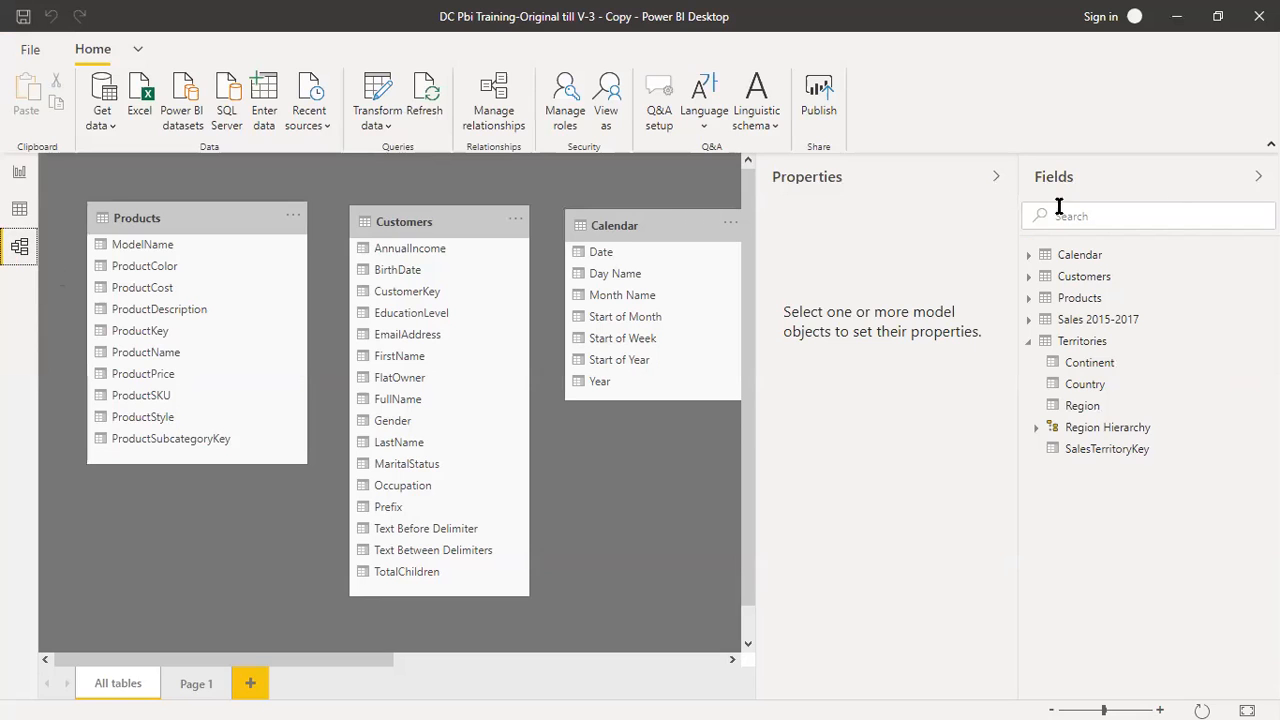
pyautogui.click(996, 177)
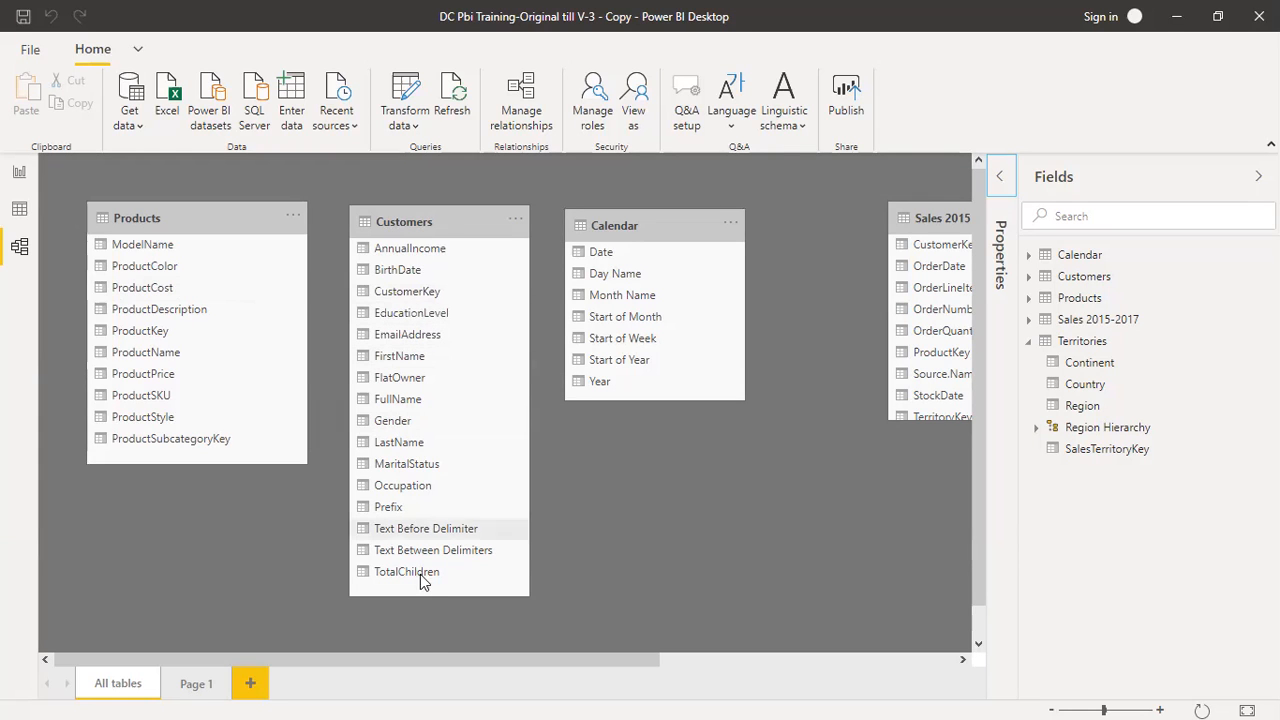
pyautogui.moveTo(431, 657)
pyautogui.mouseDown()
pyautogui.moveTo(531, 662)
pyautogui.moveTo(420, 662)
pyautogui.mouseUp()
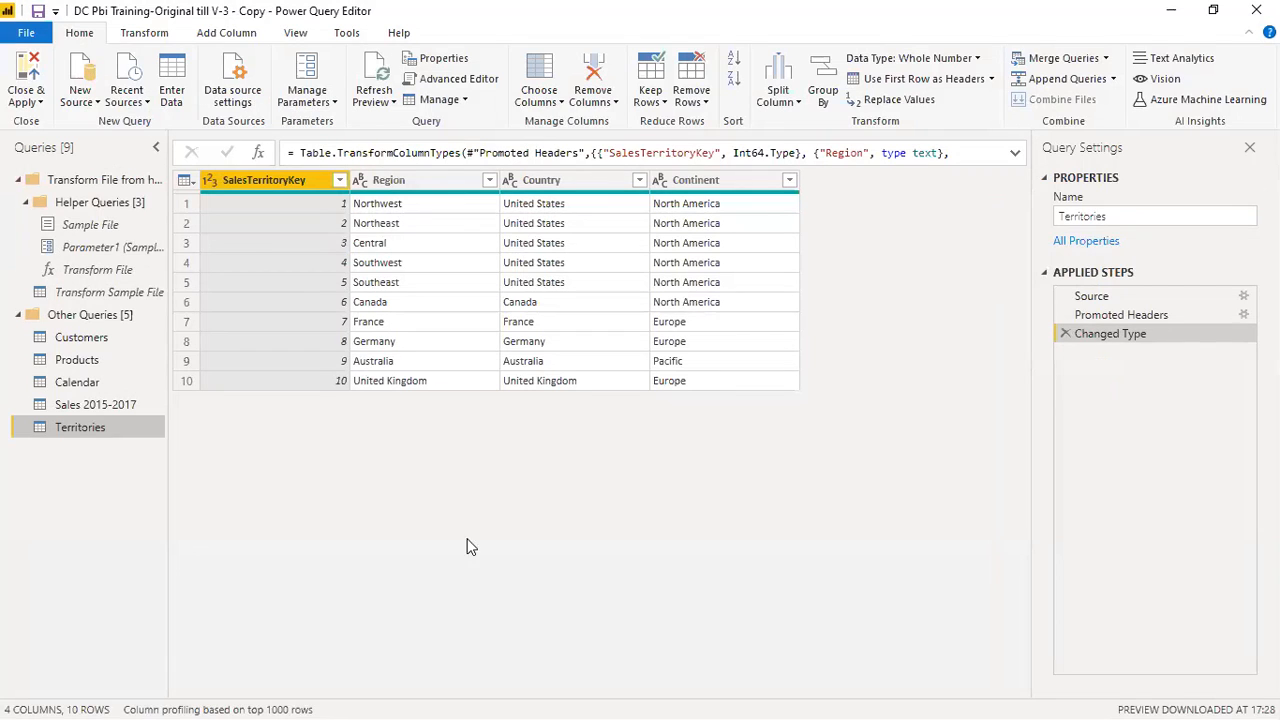
# Step: In the Power Query Editor, exclude the Customers and Products queries from report refresh and check their settings
pyautogui.rightClick(85, 341)
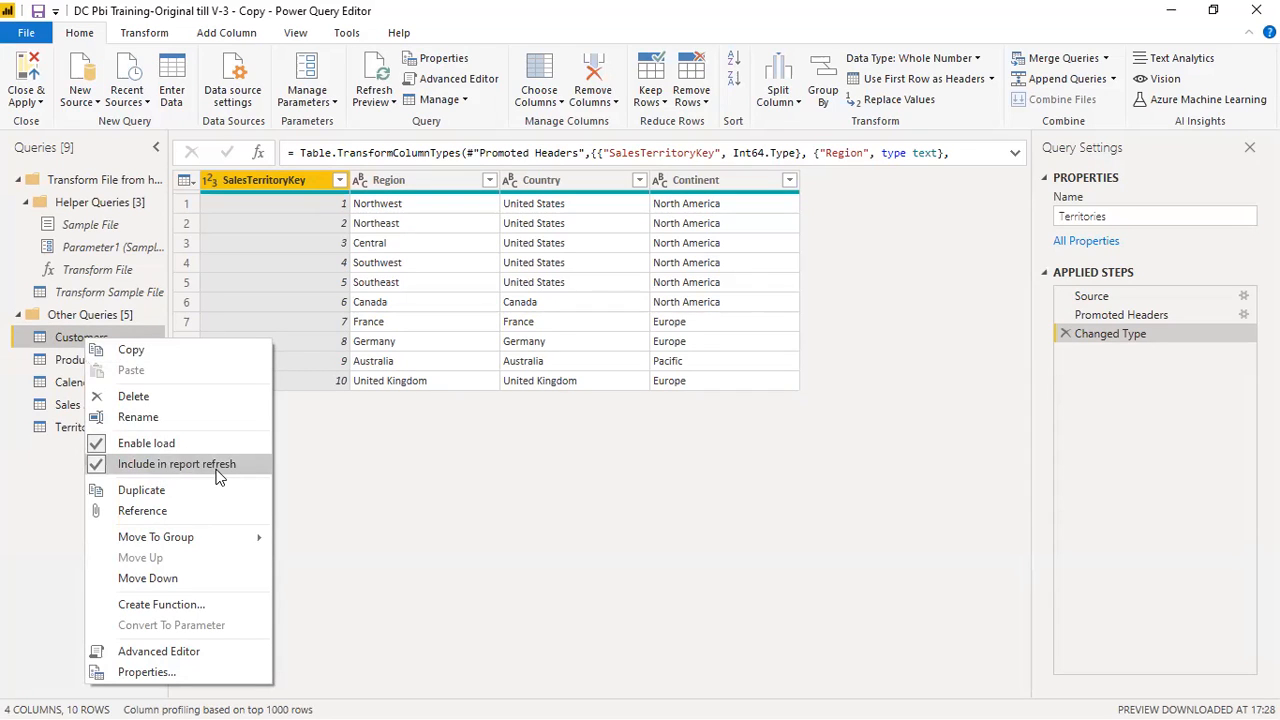
pyautogui.click(94, 463)
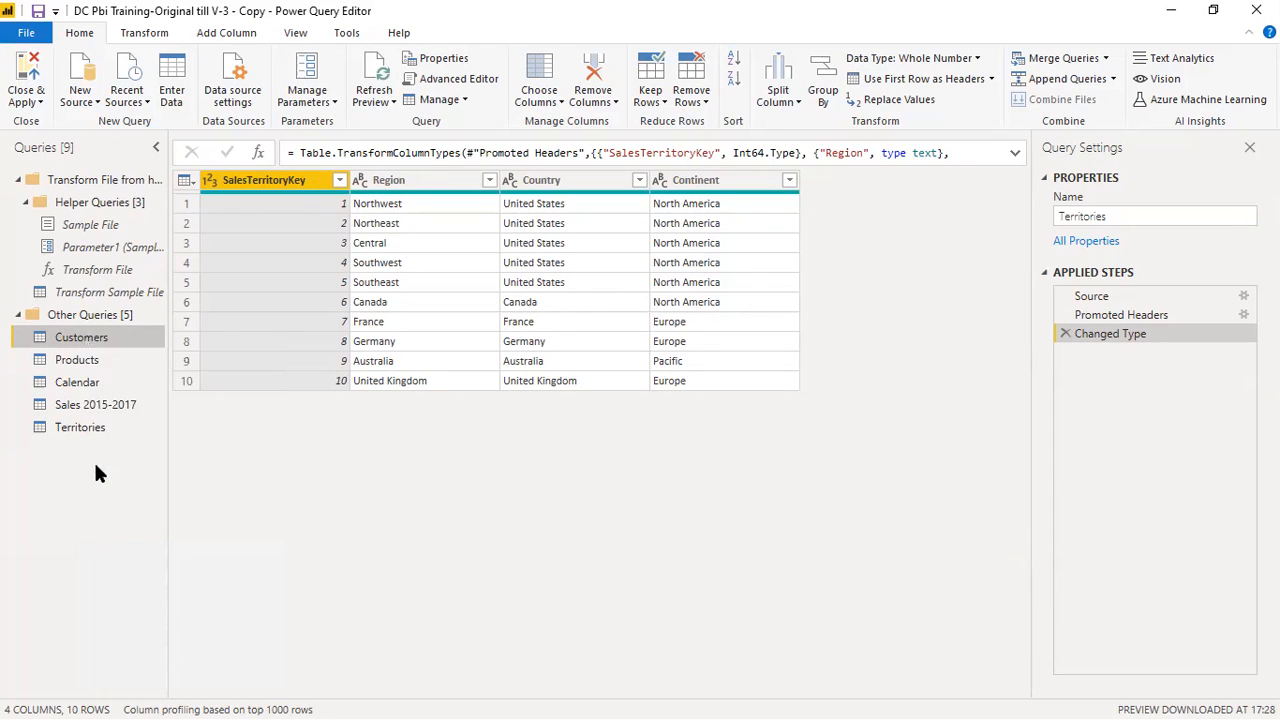
pyautogui.click(84, 364)
pyautogui.rightClick(84, 366)
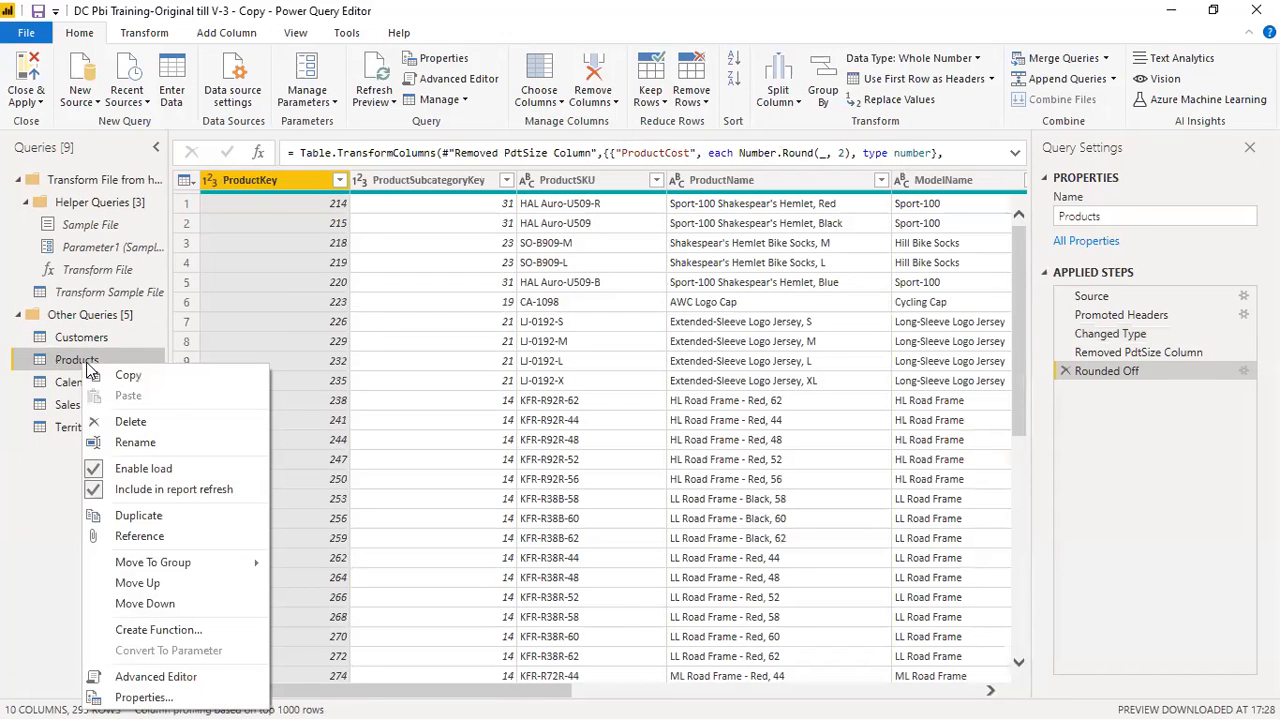
pyautogui.click(140, 492)
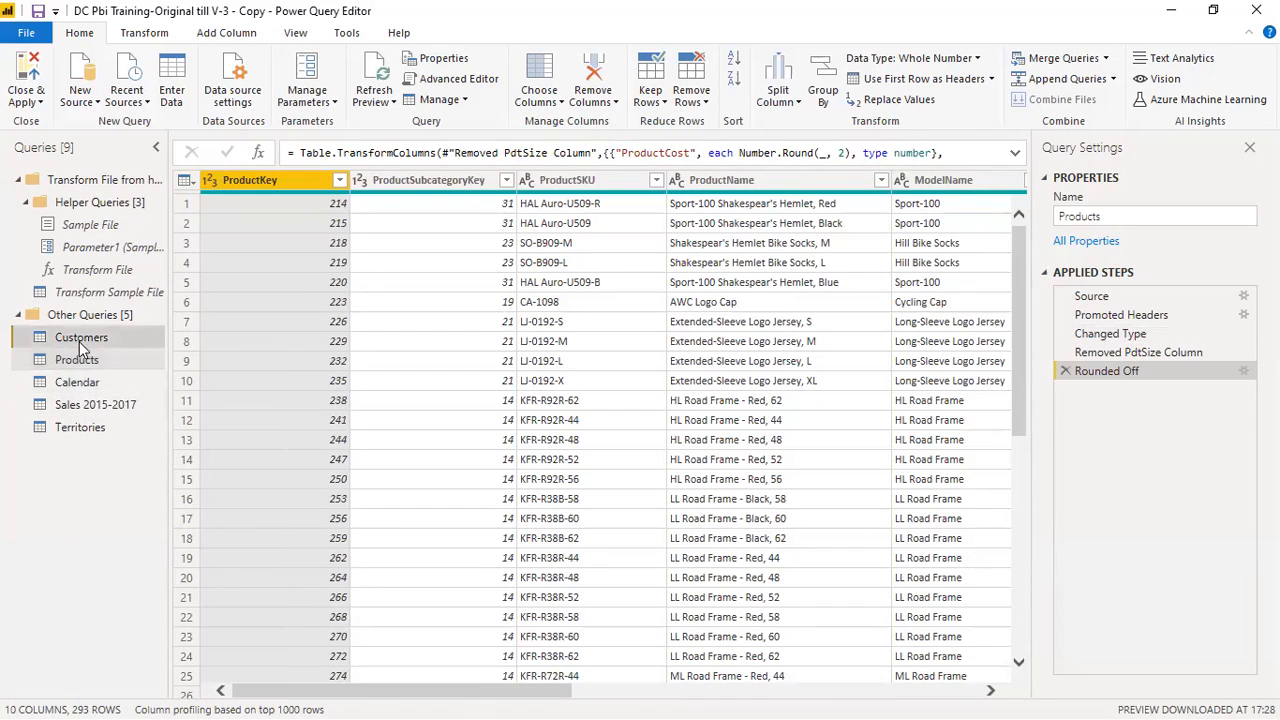
pyautogui.click(79, 338)
pyautogui.rightClick(79, 338)
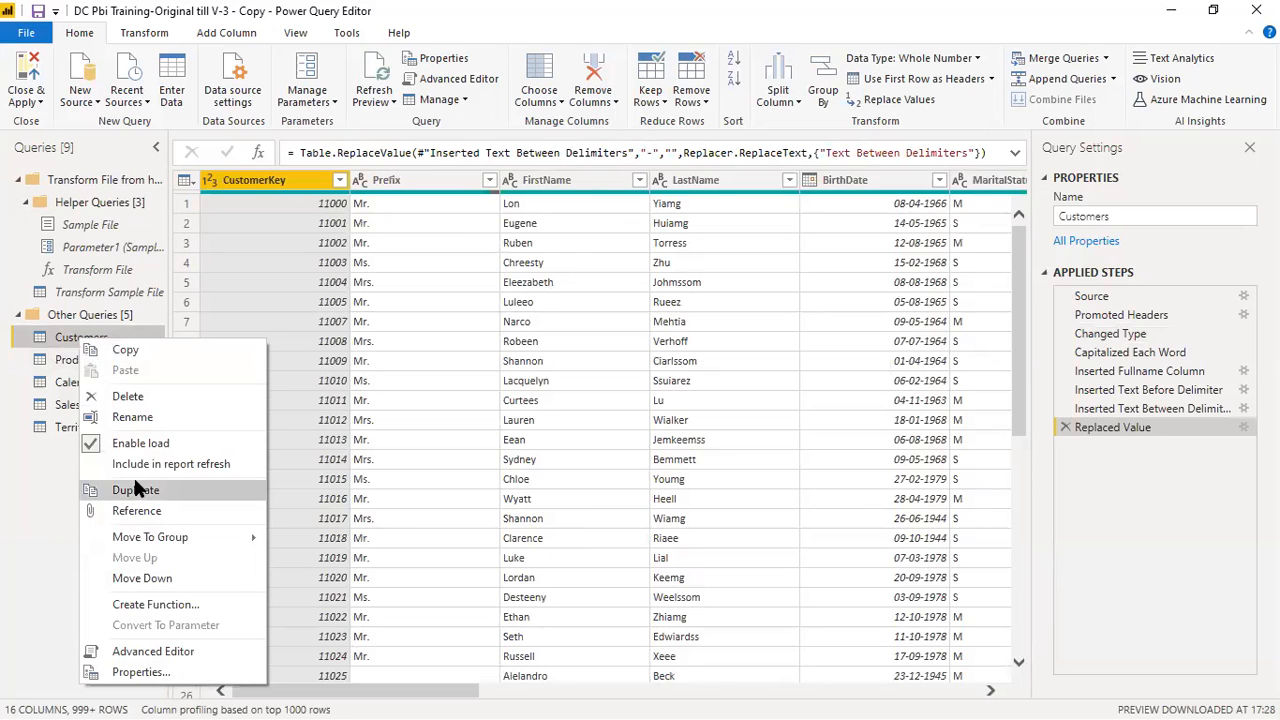
pyautogui.rightClick(58, 362)
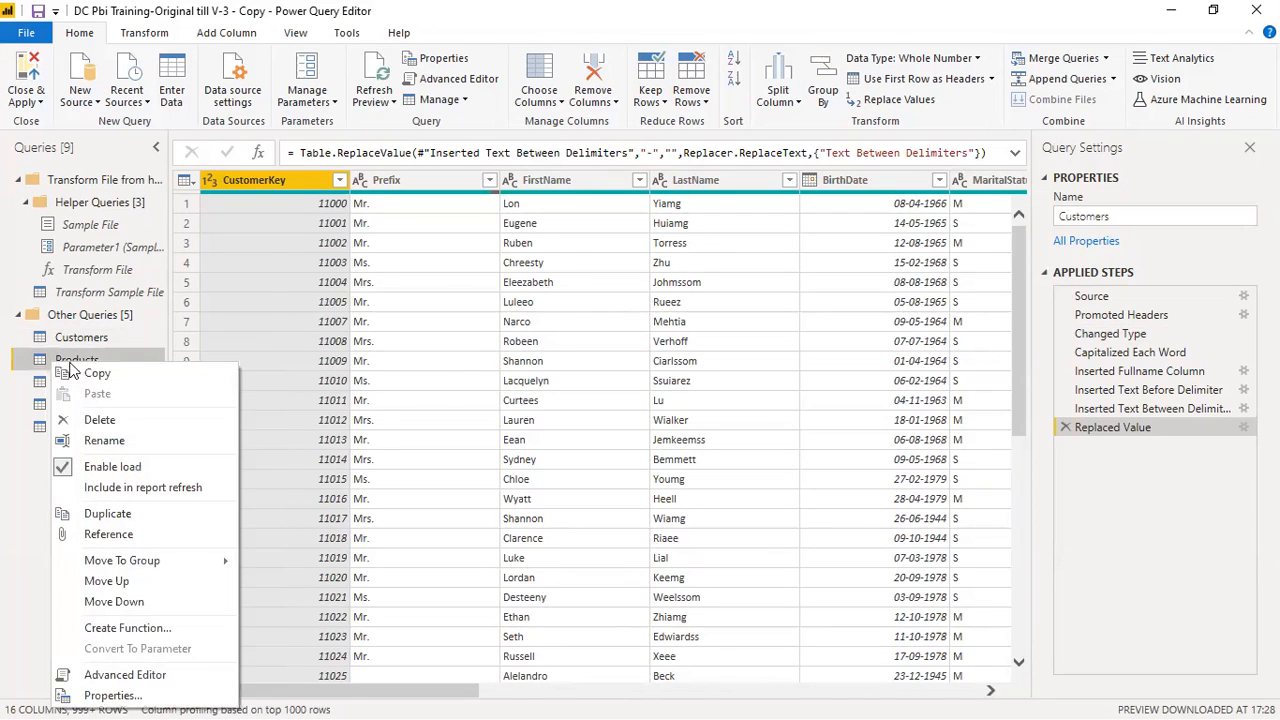
pyautogui.click(22, 513)
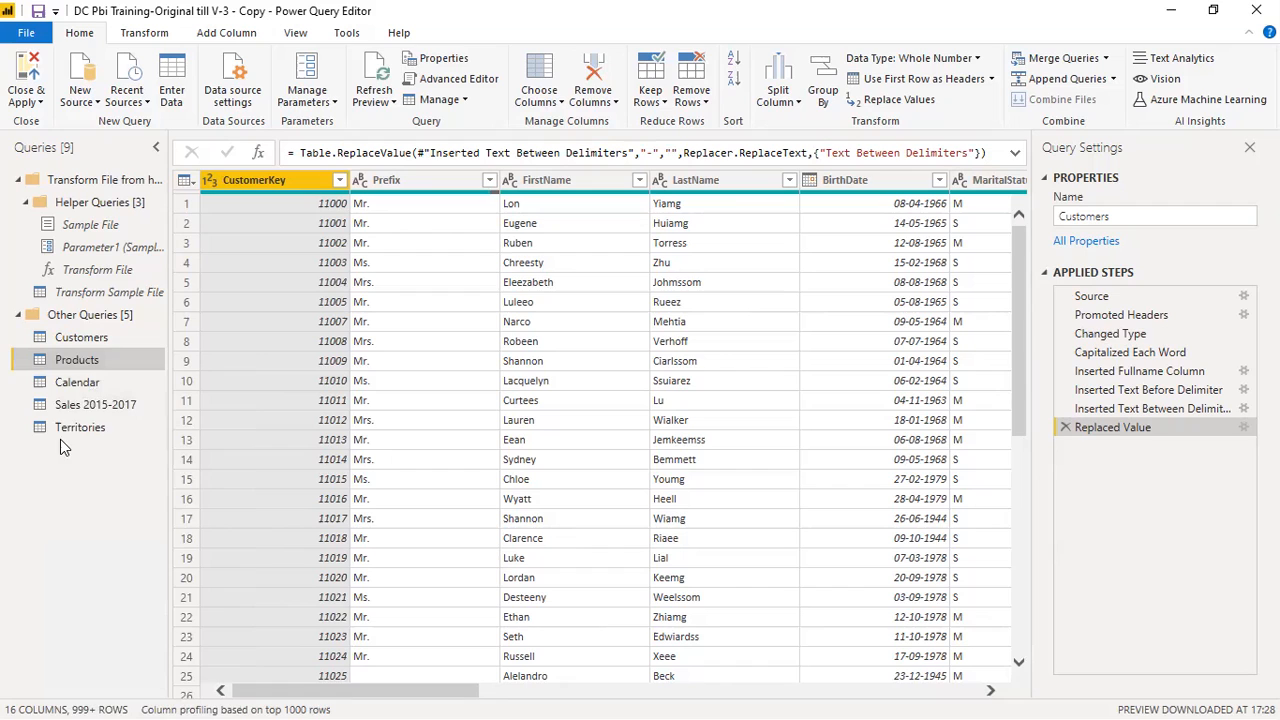
# Step: Exclude the Calendar and Sales 2015-2017 queries from report refresh
pyautogui.rightClick(77, 382)
pyautogui.click(120, 499)
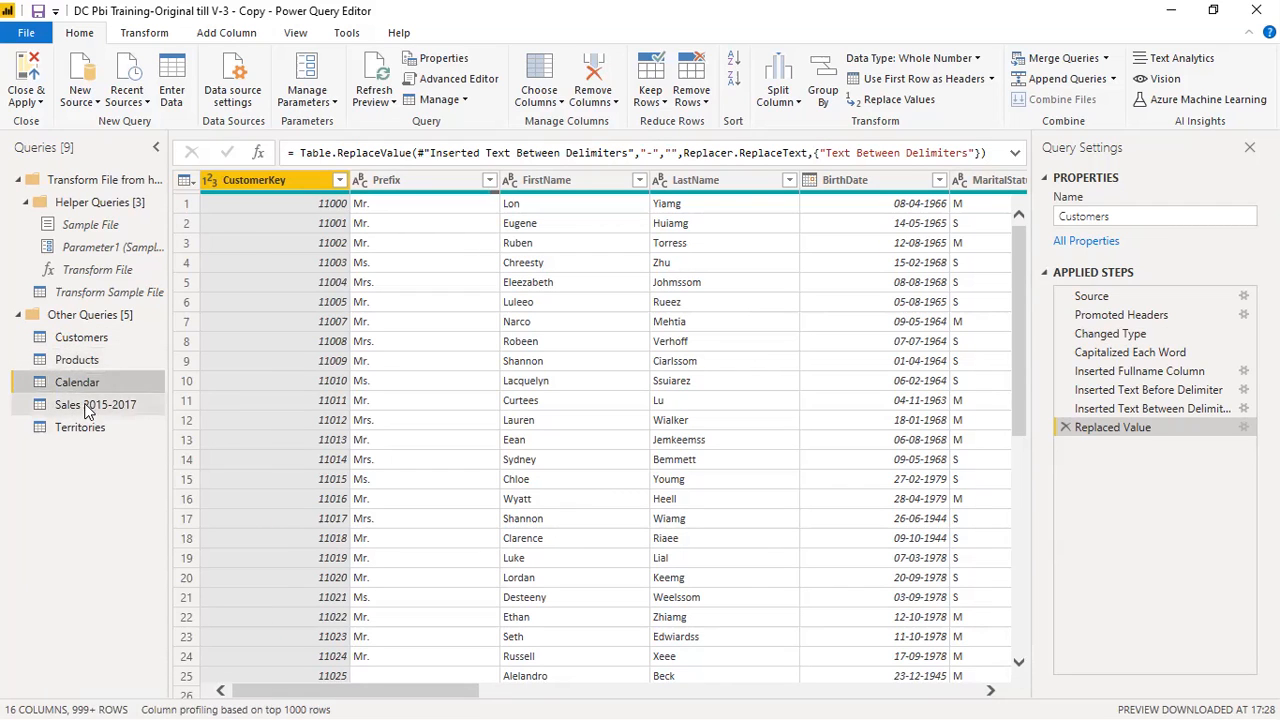
pyautogui.rightClick(87, 406)
pyautogui.click(125, 503)
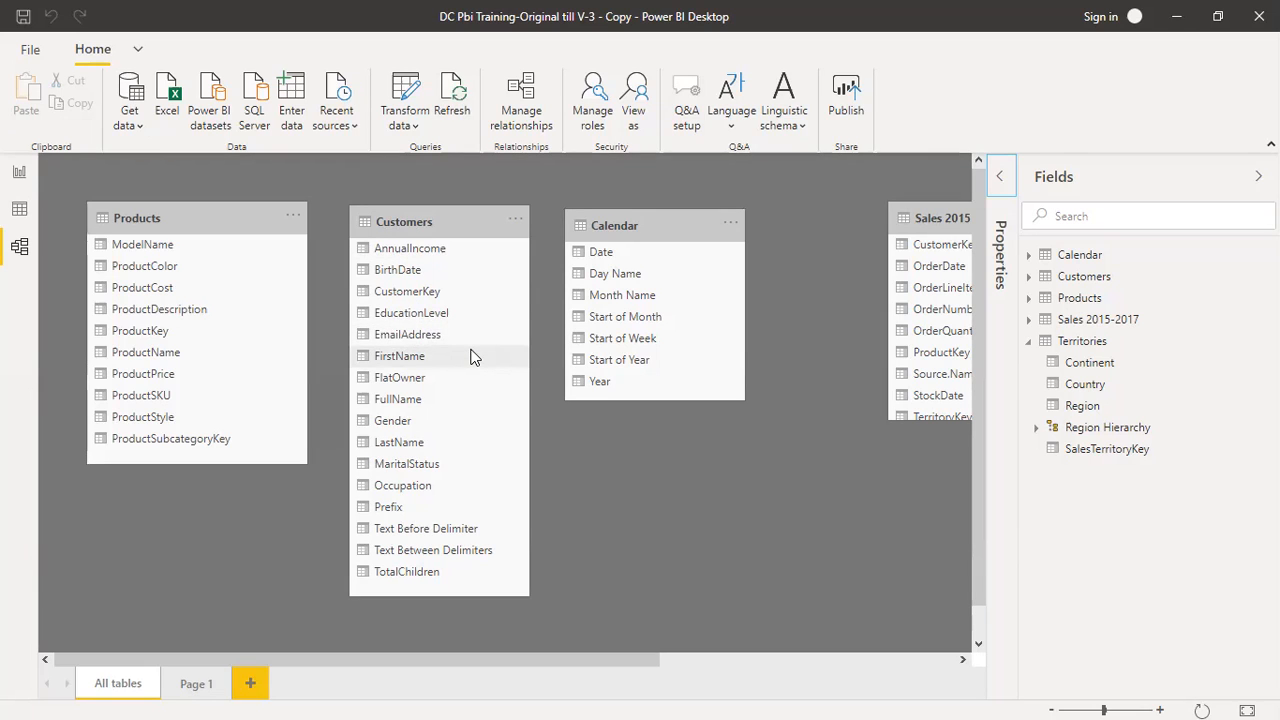
# Step: Bring the Territories table closer to the other tables in the model diagram, placing it below the Calendar table
pyautogui.moveTo(500, 659); pyautogui.dragTo(759, 659)
pyautogui.moveTo(820, 219); pyautogui.dragTo(334, 467)
pyautogui.moveTo(429, 663); pyautogui.dragTo(150, 663)
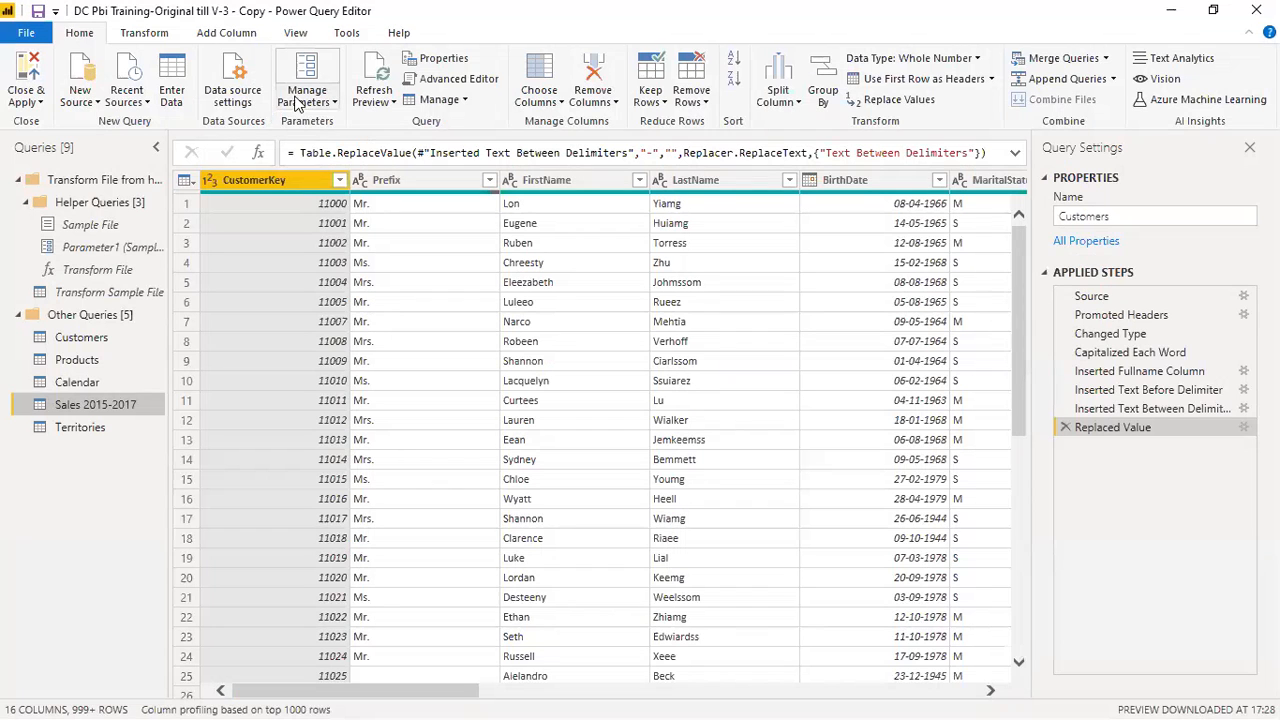
# Step: Check the refresh settings of Territories and Customers in the Power Query Editor and include Sales 2015-2017 in report refresh again
pyautogui.rightClick(82, 427)
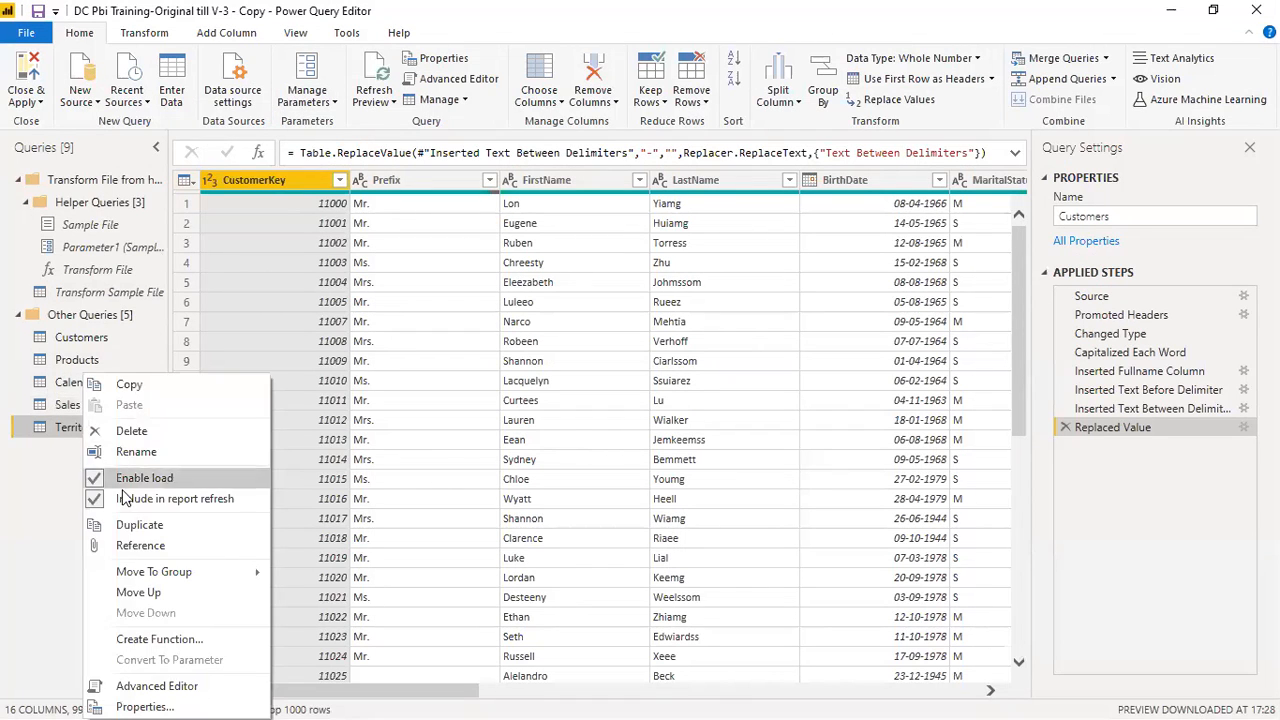
pyautogui.rightClick(80, 338)
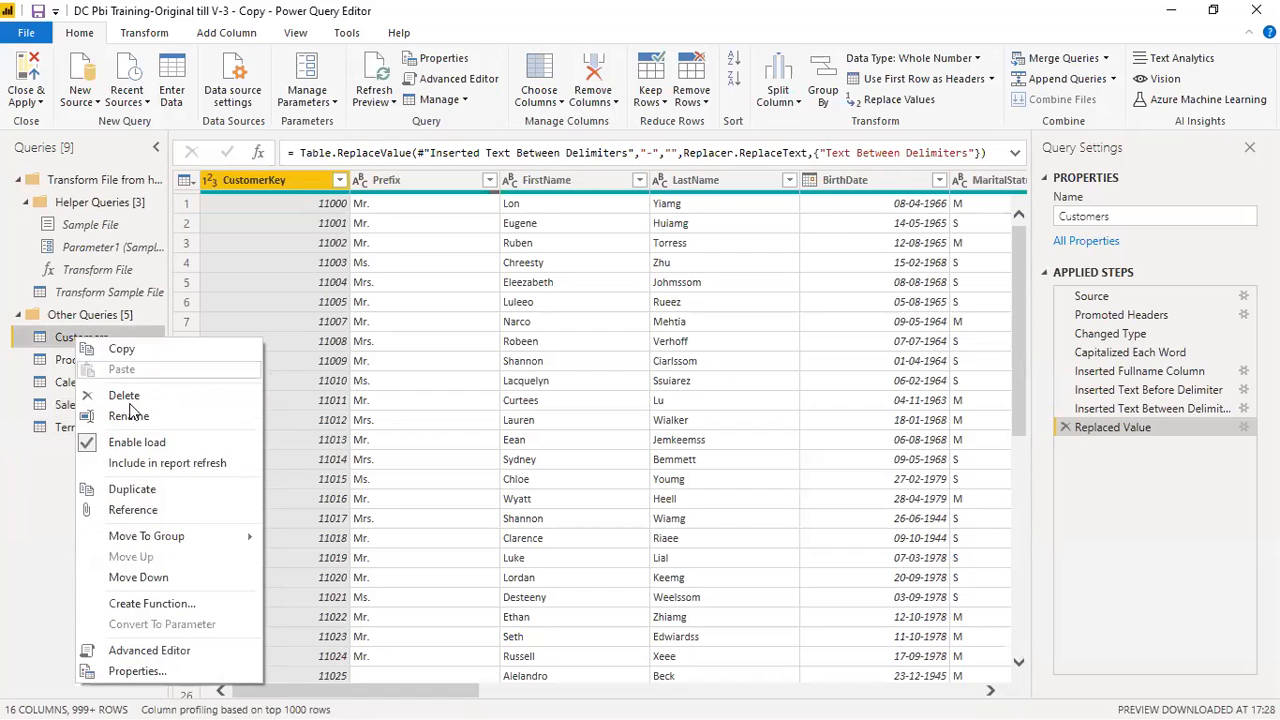
pyautogui.rightClick(62, 405)
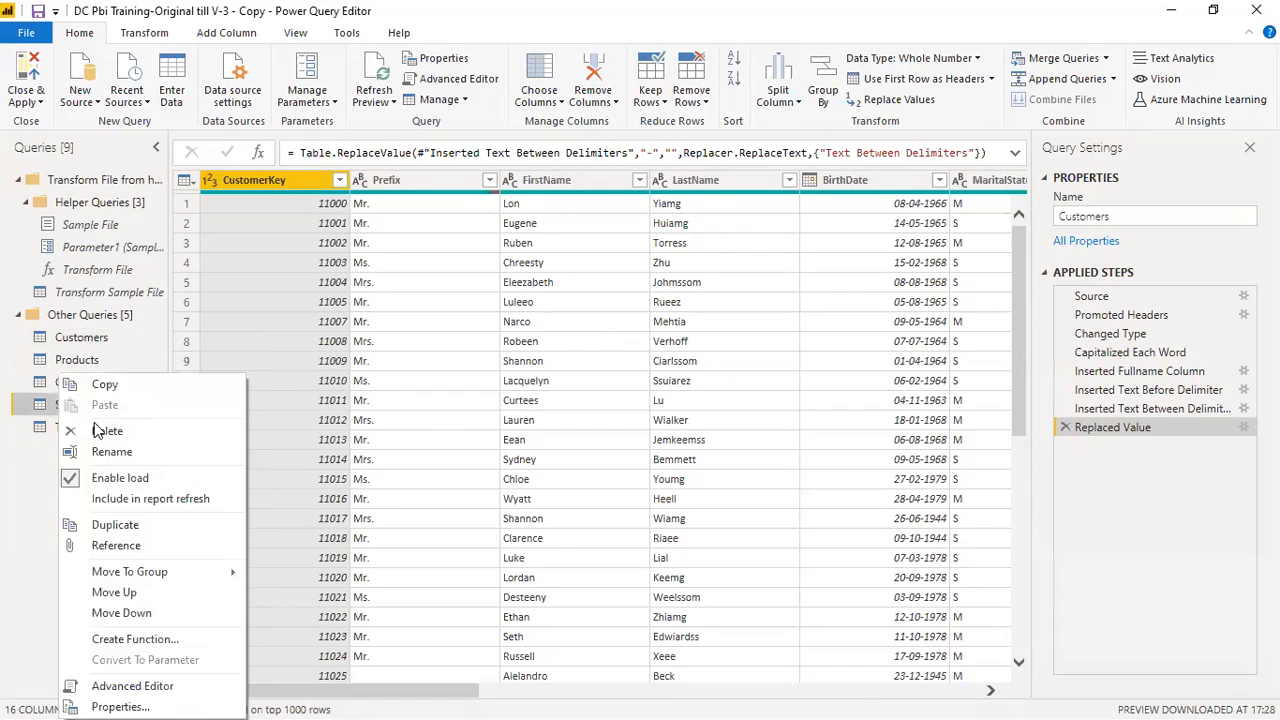
pyautogui.click(113, 500)
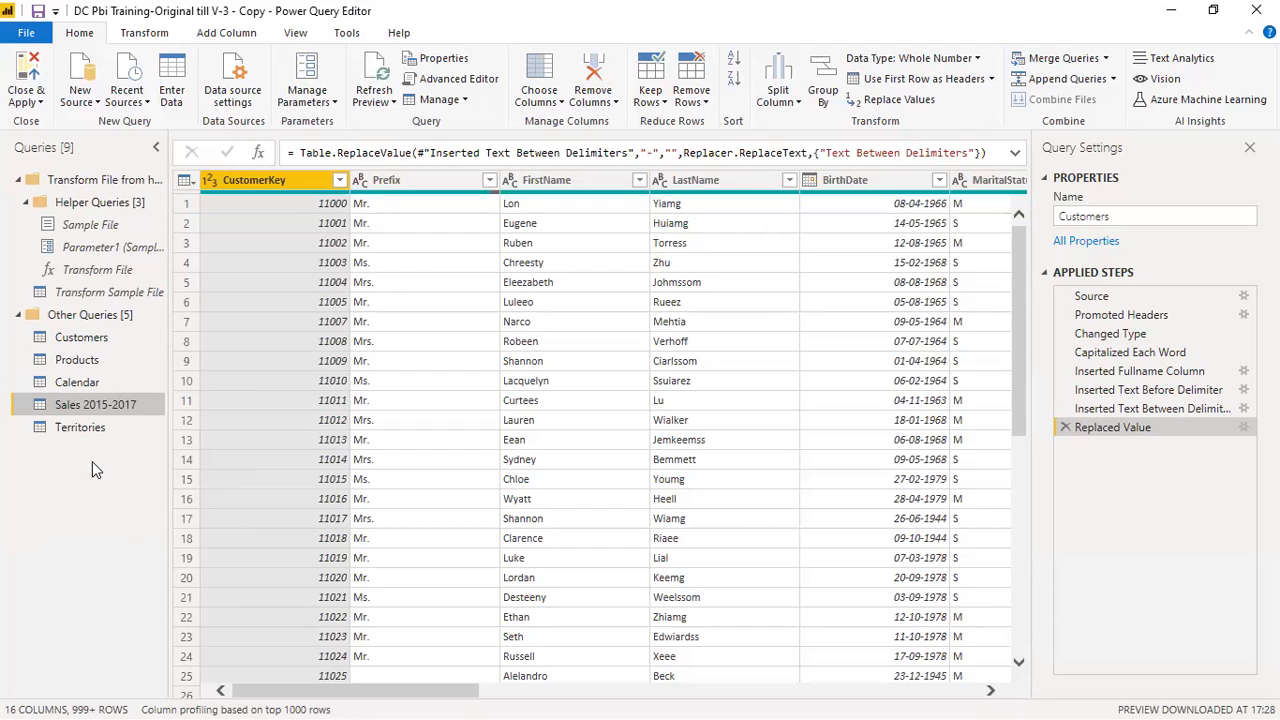
# Step: Select the Territories query, switch back to Power BI Desktop and refresh the report data
pyautogui.click(86, 428)
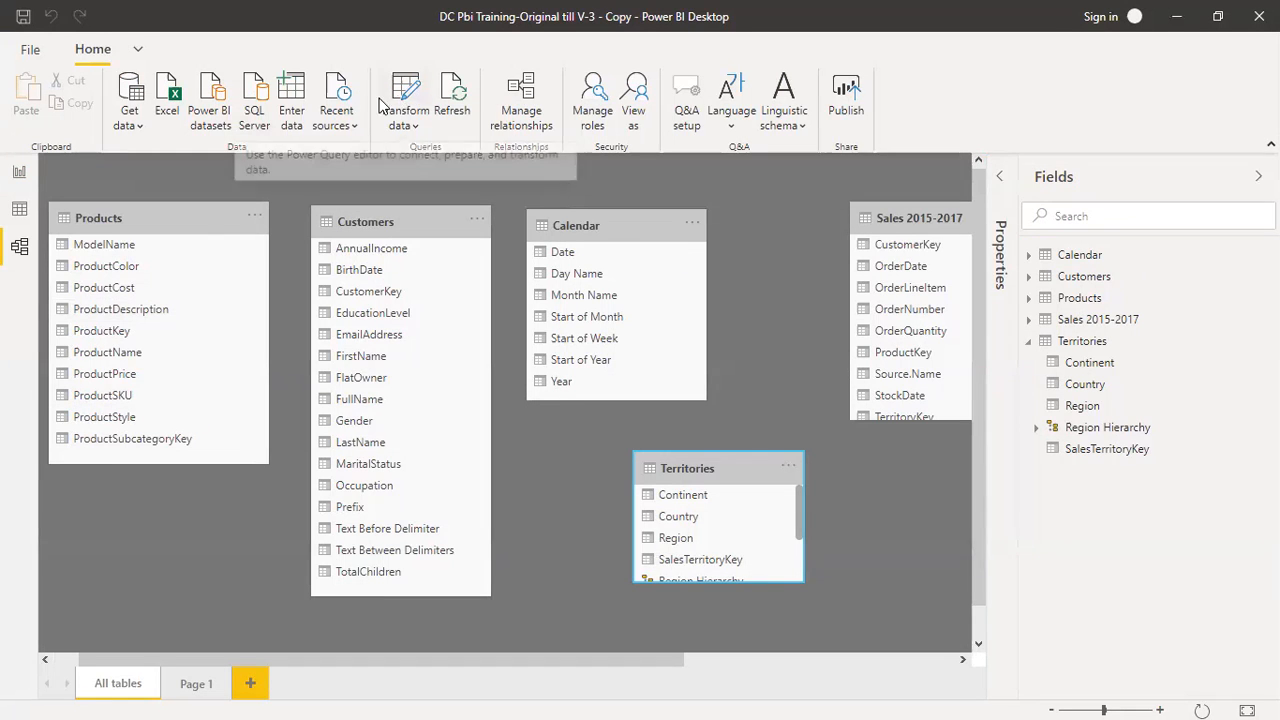
pyautogui.click(456, 100)
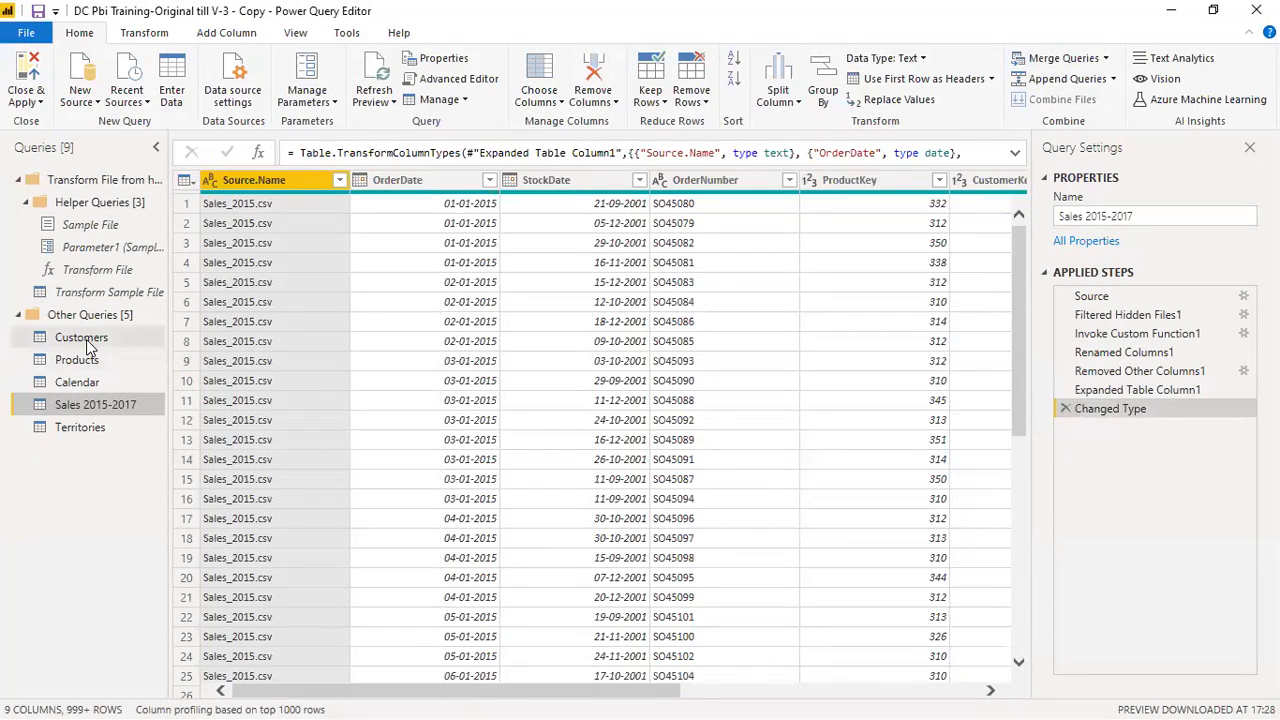
# Step: Include the Customers, Products and Calendar queries in report refresh again in the Power Query Editor
pyautogui.rightClick(90, 343)
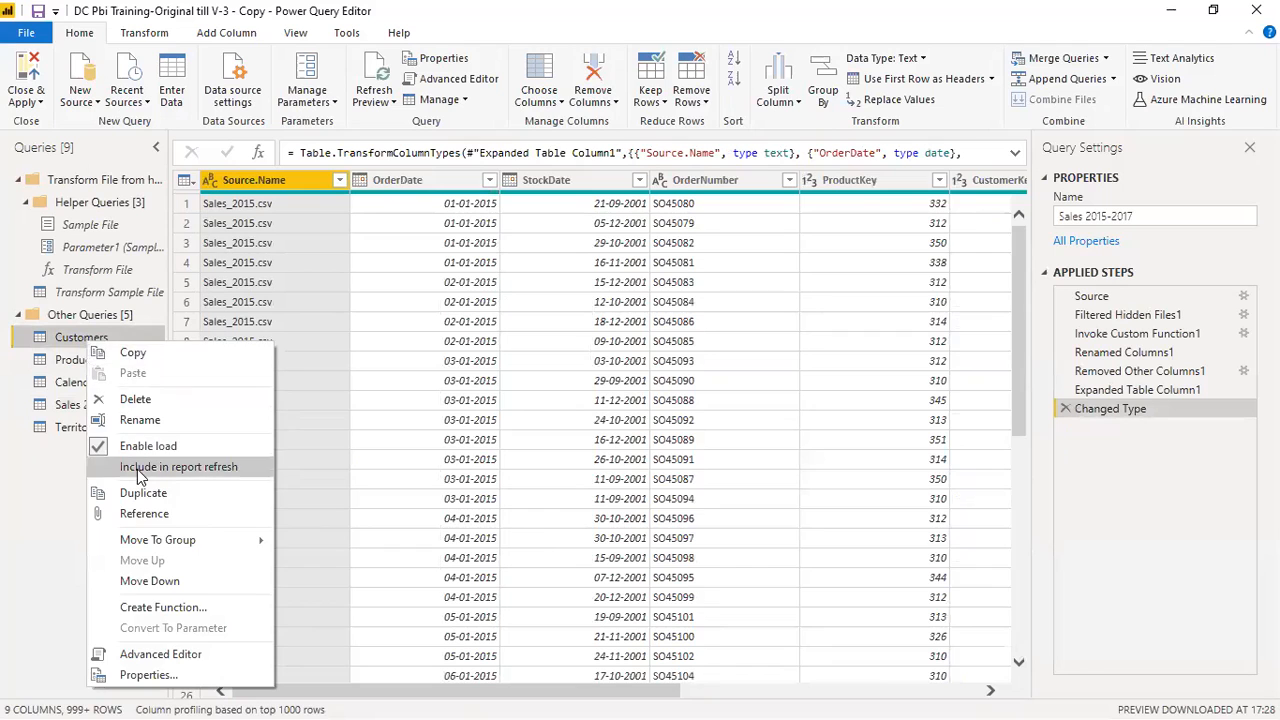
pyautogui.click(140, 467)
pyautogui.rightClick(82, 364)
pyautogui.click(150, 488)
pyautogui.rightClick(70, 378)
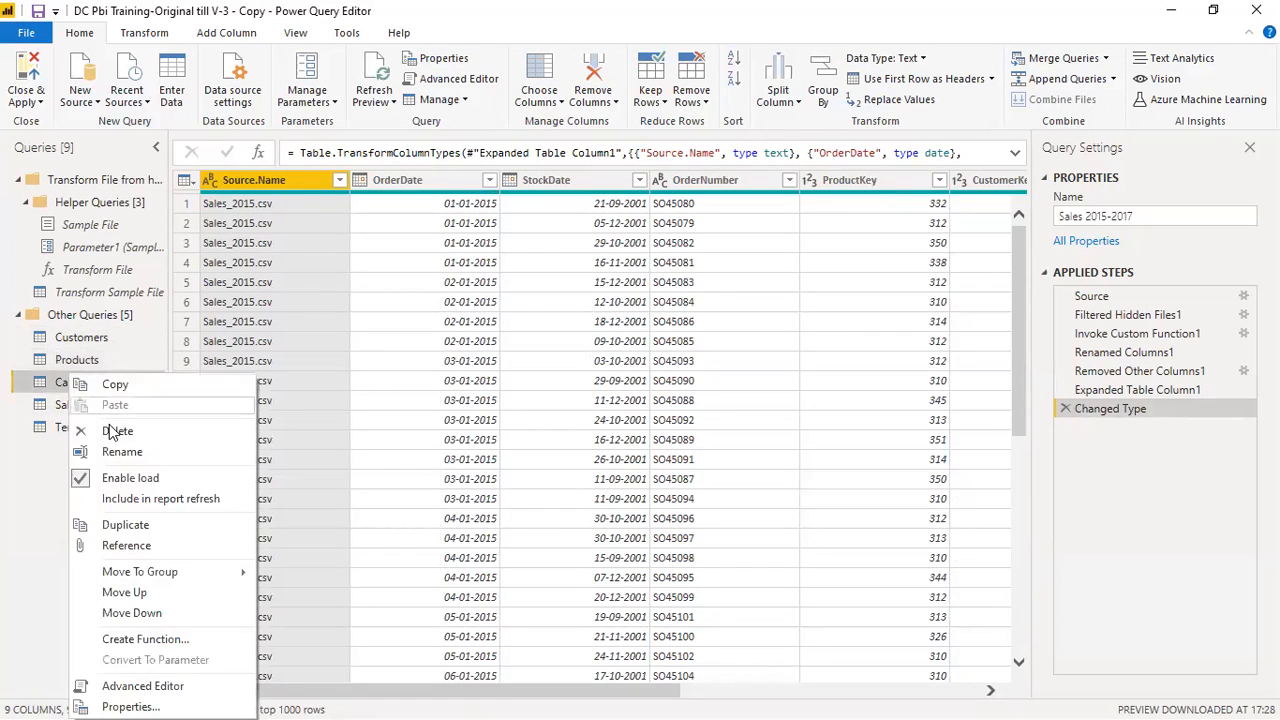
pyautogui.click(140, 498)
# Step: Check the report refresh setting of the Customers, Products, Calendar, Sales 2015-2017 and Territories queries
pyautogui.click(95, 343)
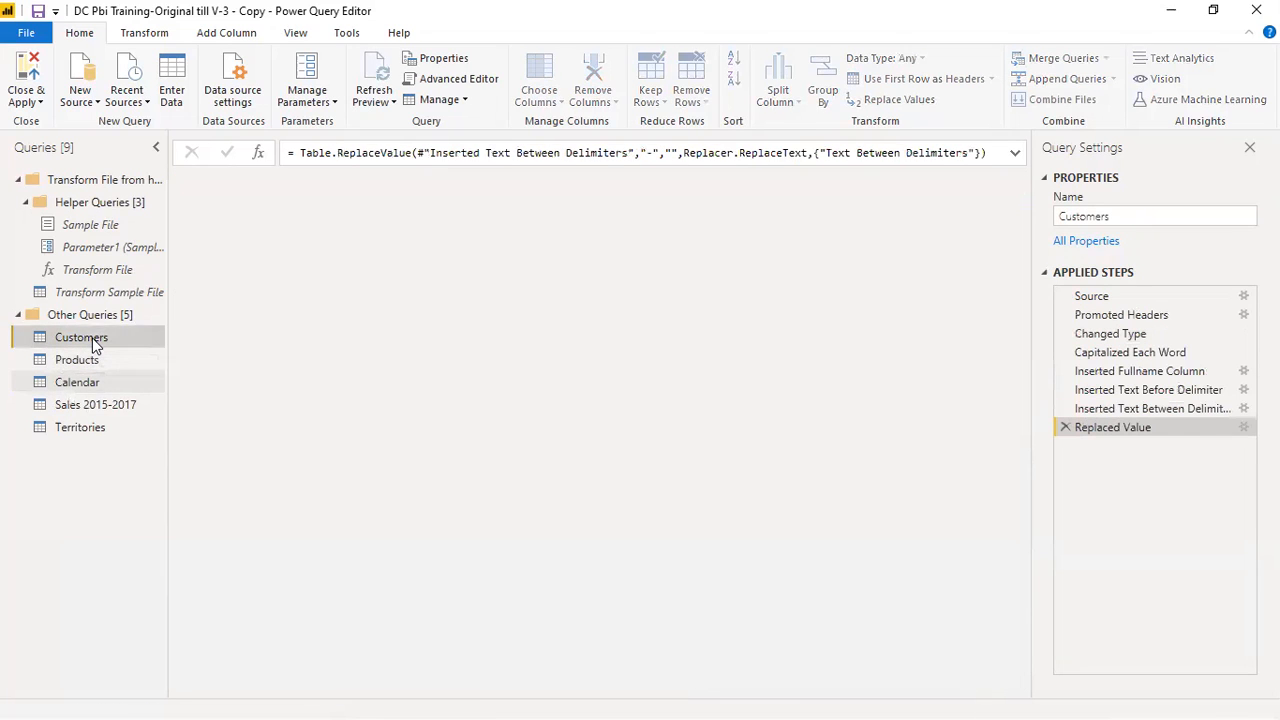
pyautogui.rightClick(95, 343)
pyautogui.rightClick(69, 366)
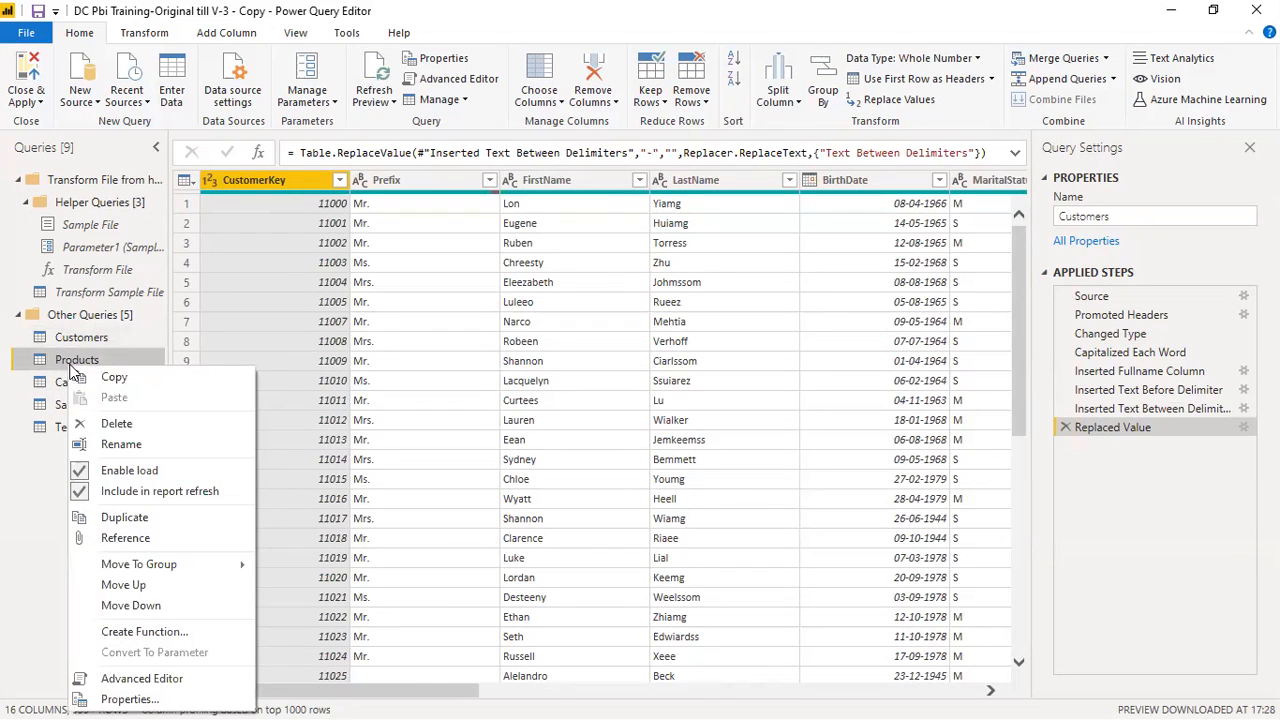
pyautogui.rightClick(63, 384)
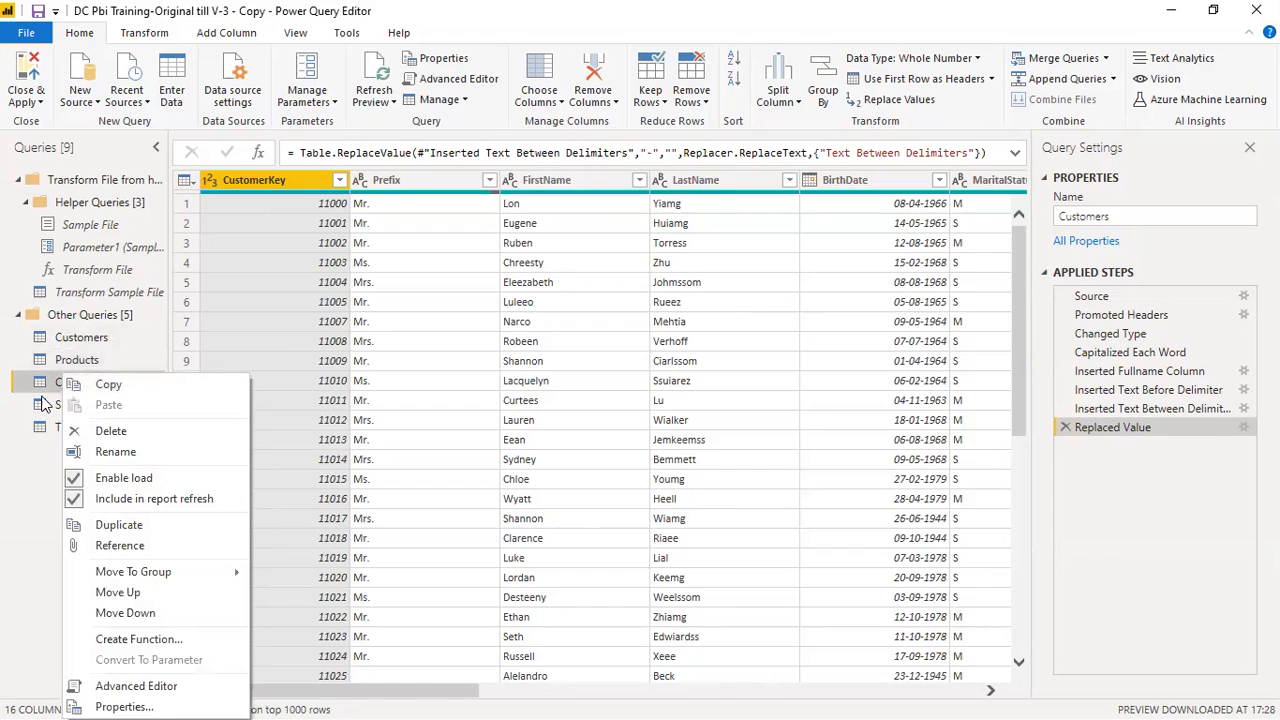
pyautogui.rightClick(45, 404)
pyautogui.click(14, 485)
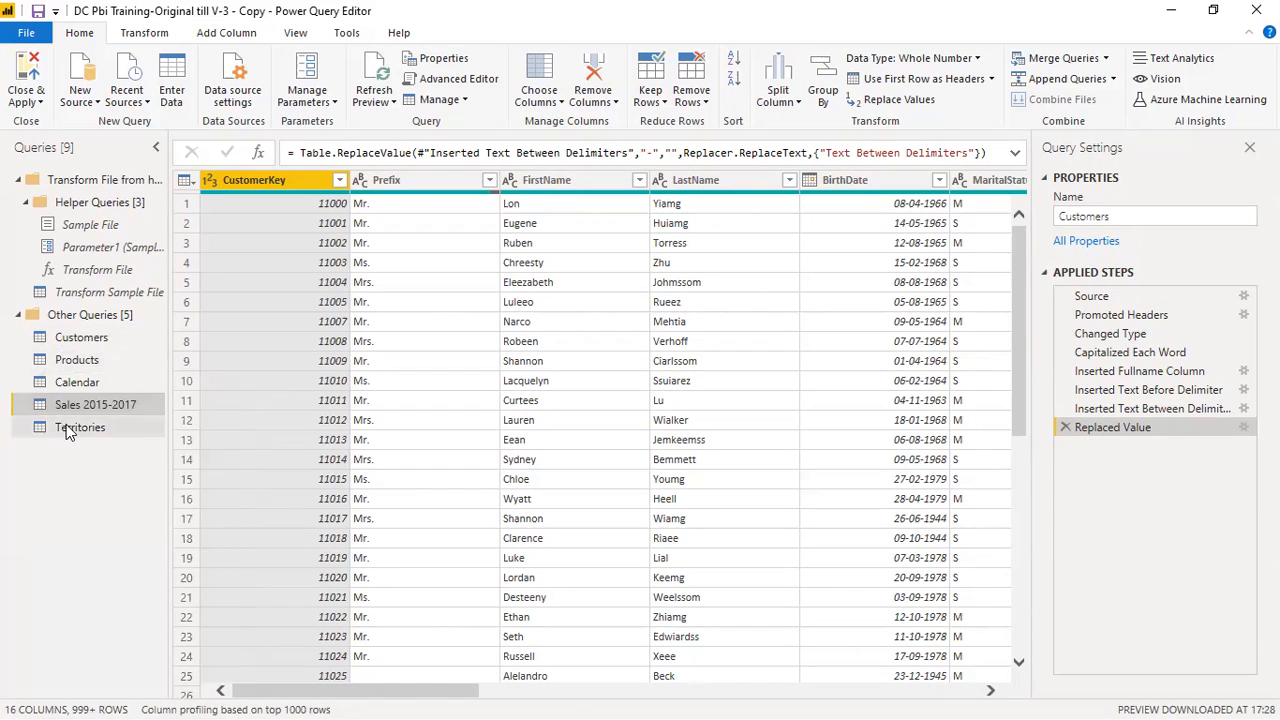
pyautogui.rightClick(64, 427)
pyautogui.click(44, 490)
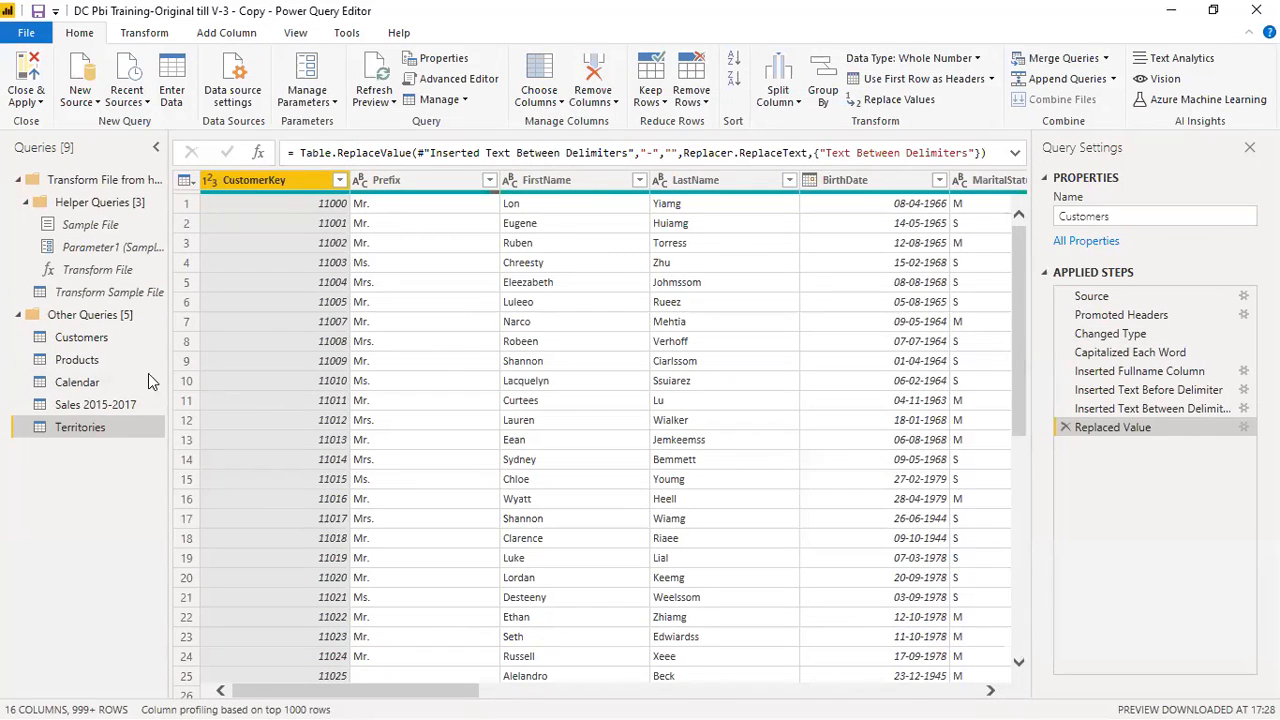
# Step: In the Products query, extract the ProductSKU text after the "-" delimiter into a new column, scanning from the end and skipping 1 delimiter
pyautogui.click(80, 362)
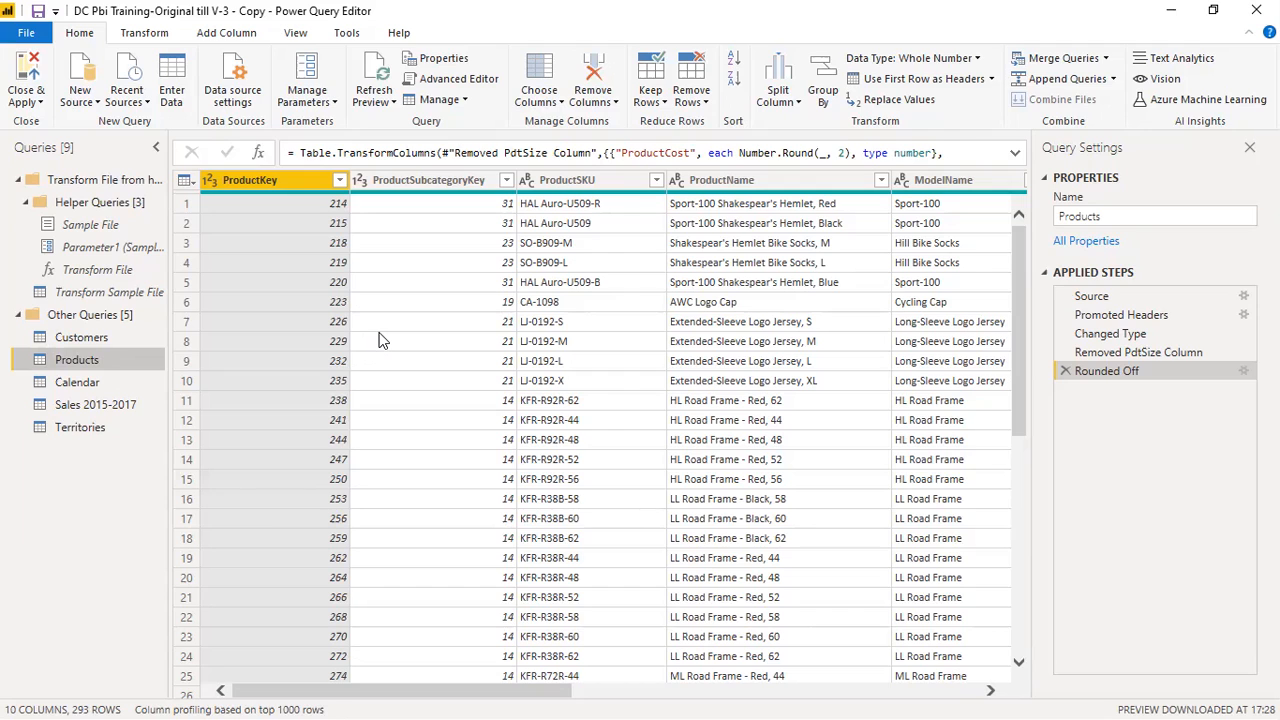
pyautogui.click(572, 186)
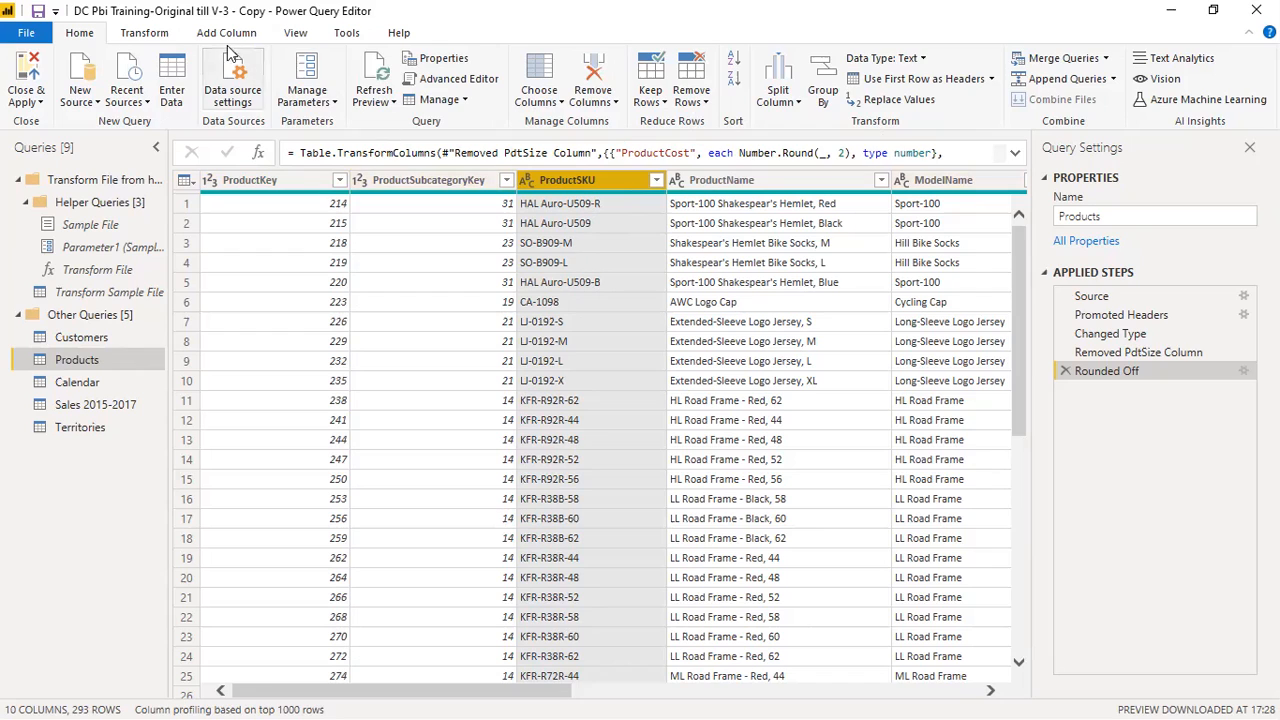
pyautogui.click(145, 33)
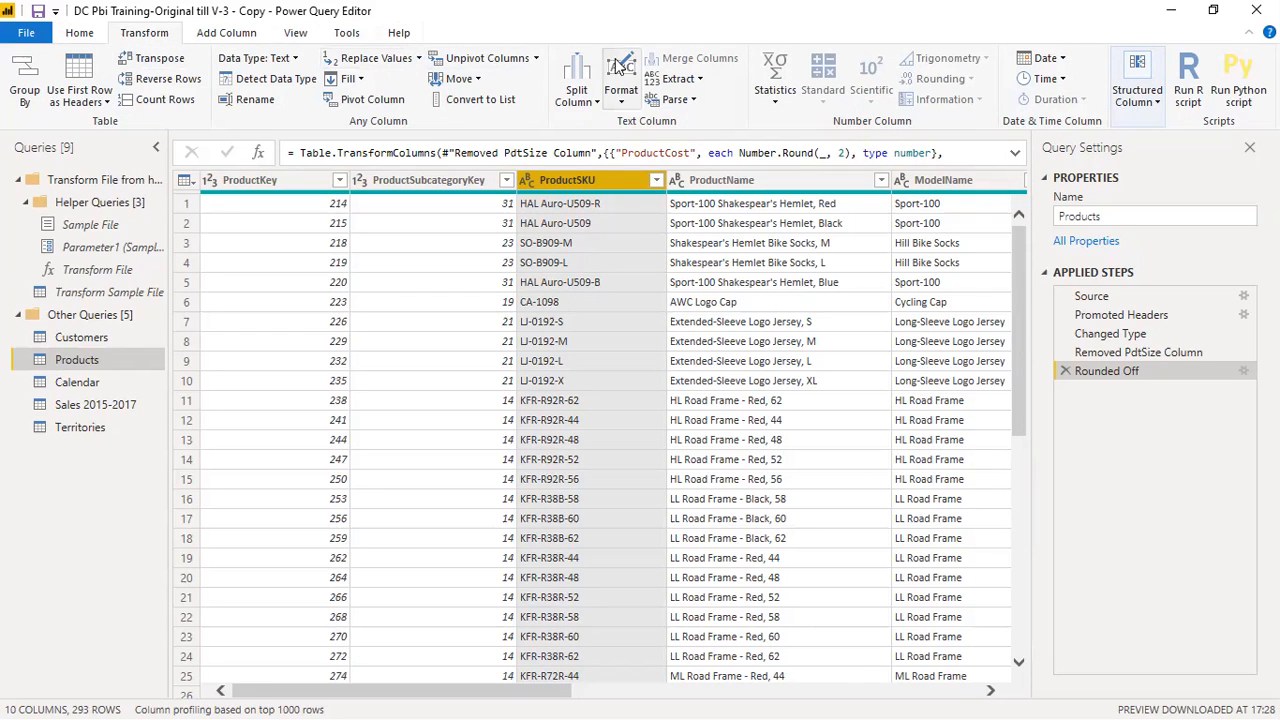
pyautogui.click(238, 32)
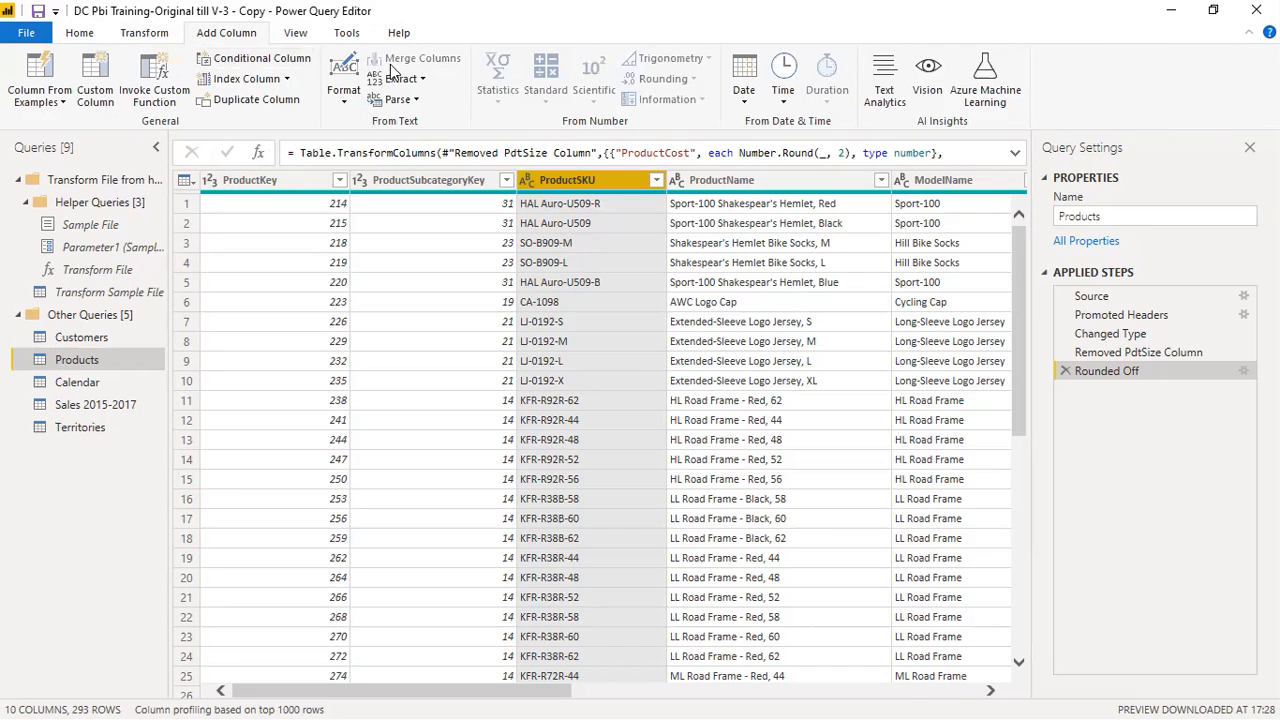
pyautogui.click(421, 80)
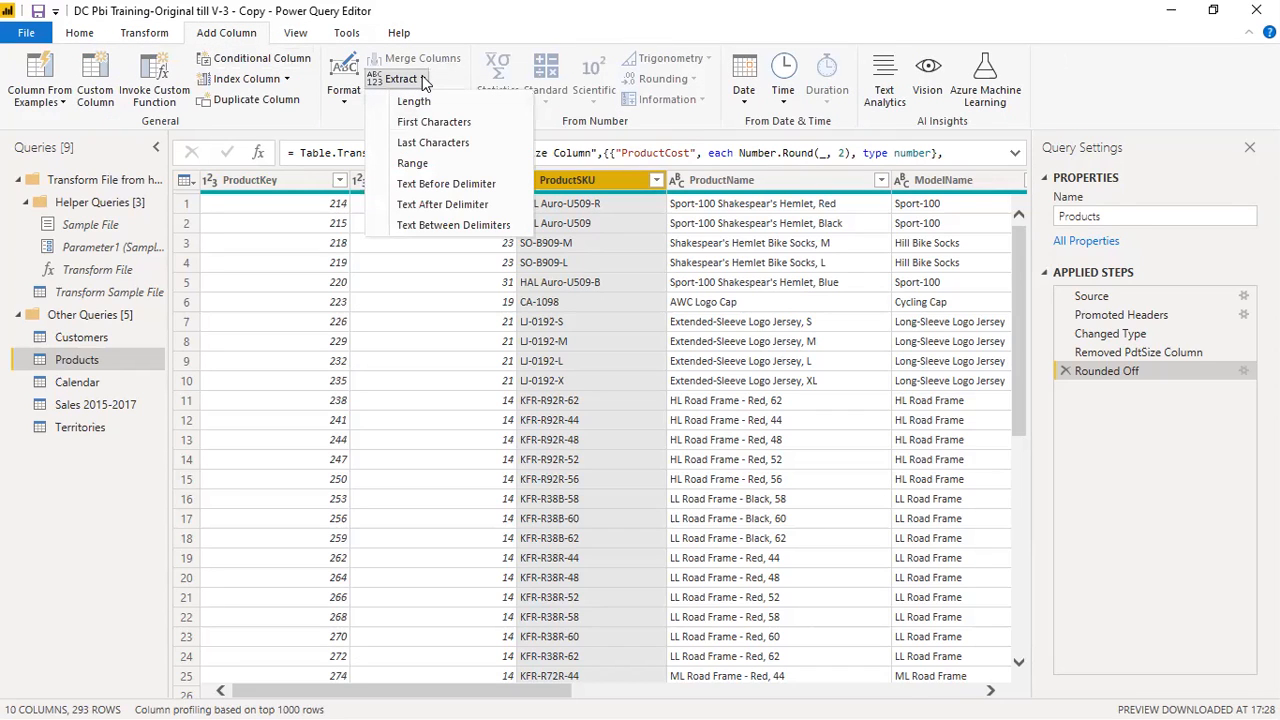
pyautogui.click(442, 205)
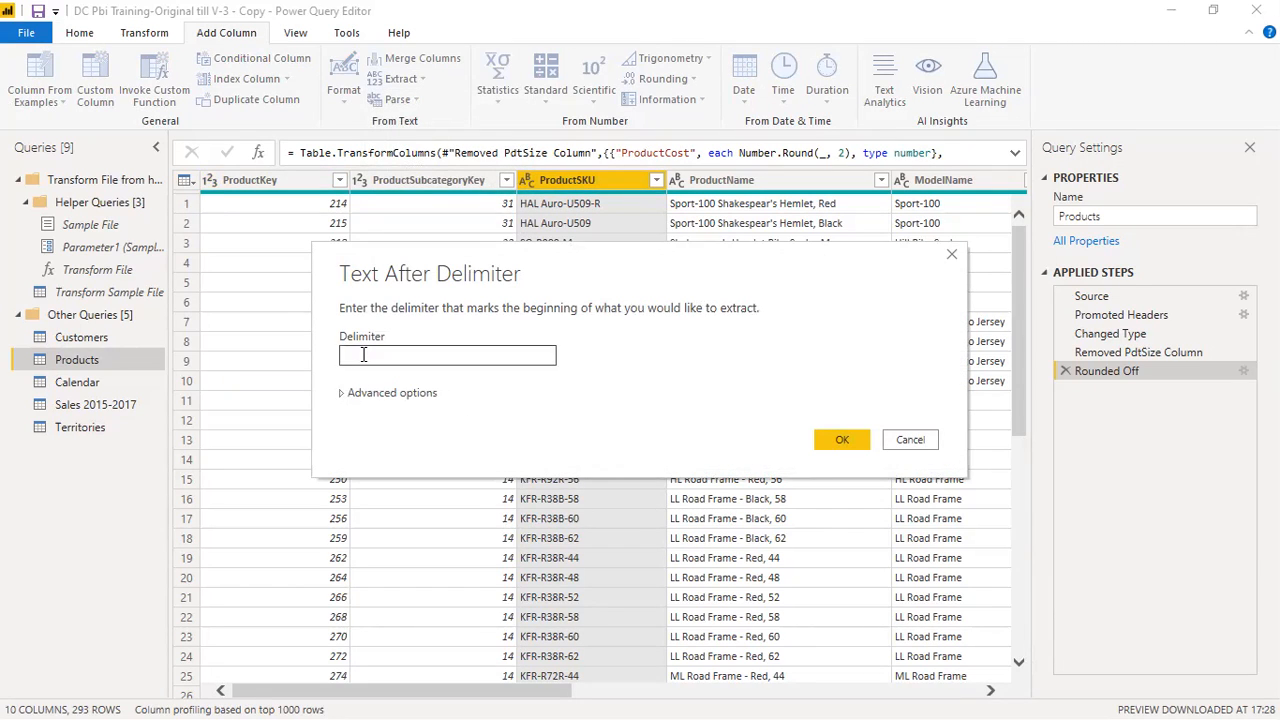
pyautogui.click(350, 395)
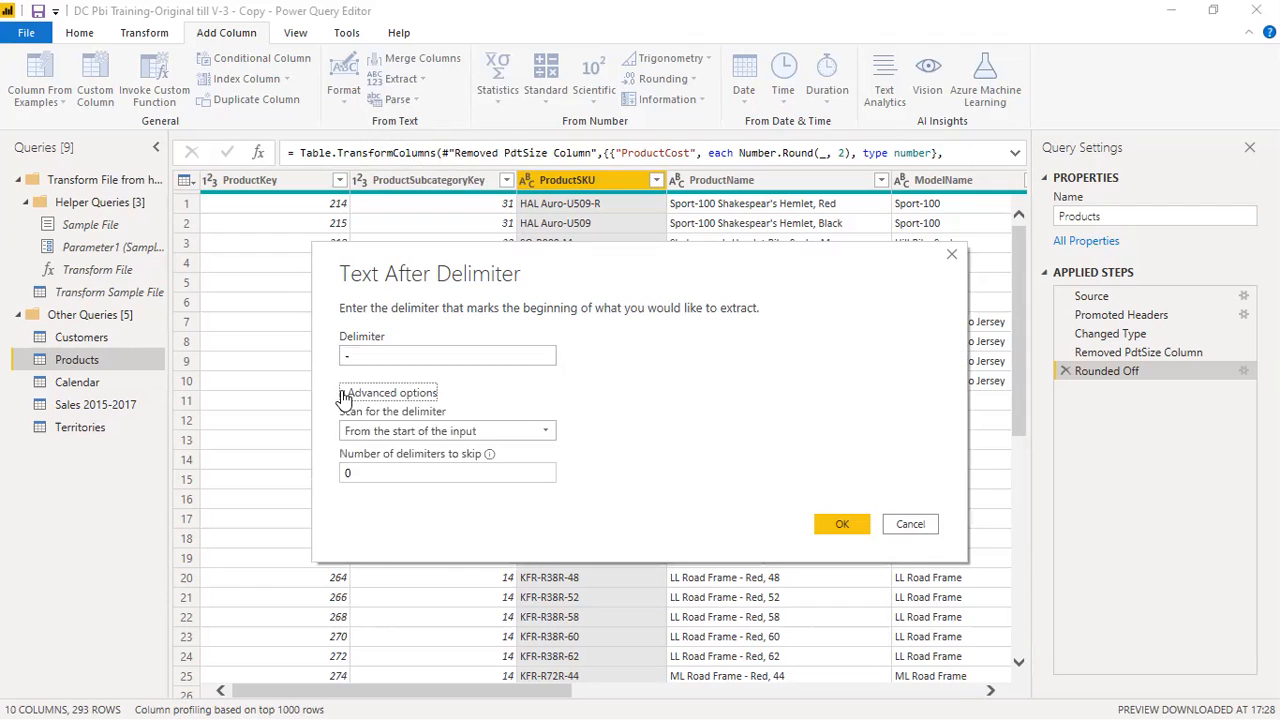
pyautogui.click(399, 440)
pyautogui.click(399, 467)
pyautogui.moveTo(360, 473); pyautogui.dragTo(340, 472)
pyautogui.write('1')
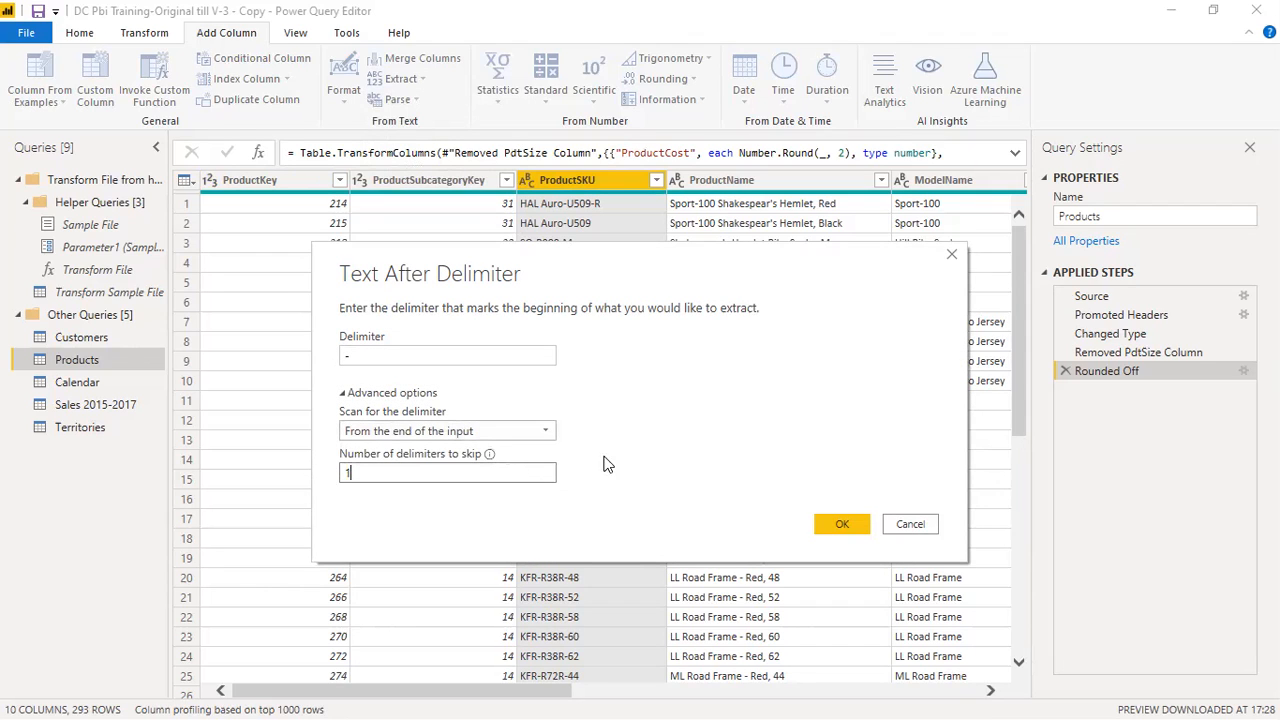
pyautogui.click(842, 524)
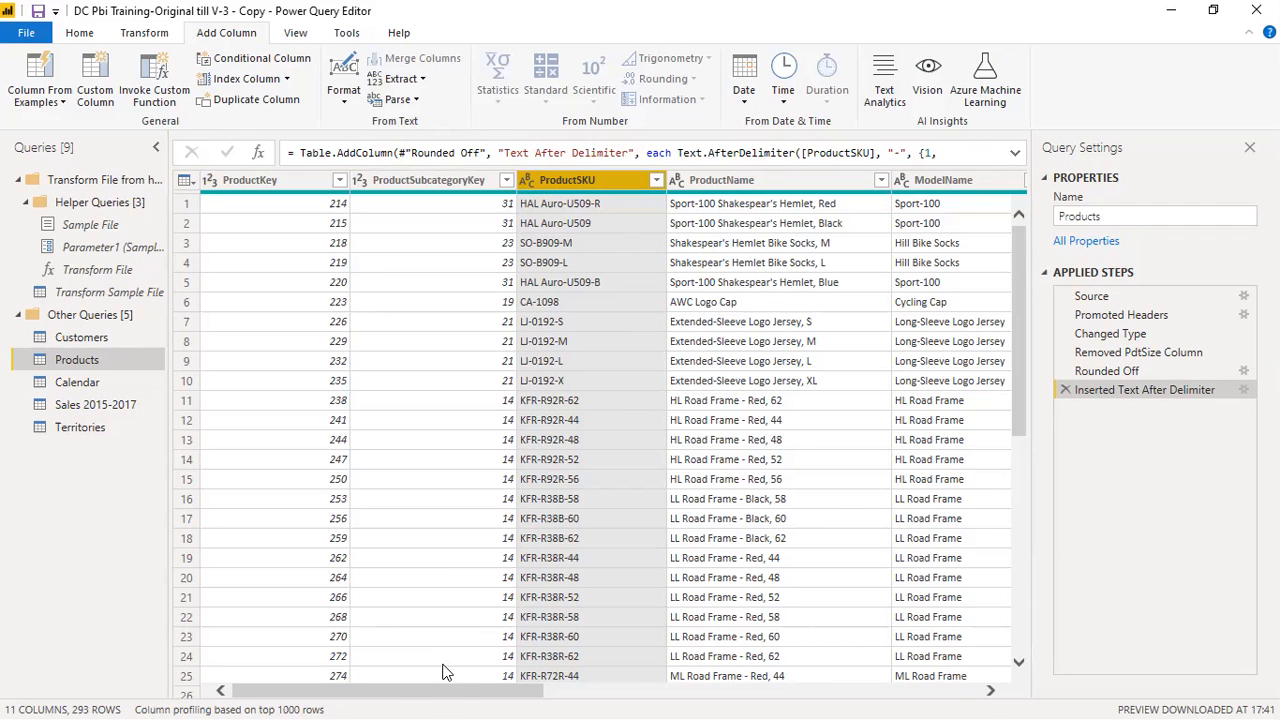
# Step: Look at the extracted text column at the end of the Products table and delete the Inserted Text After Delimiter step
pyautogui.hscroll(5, 445, 690)
pyautogui.hscroll(2, 535, 685)
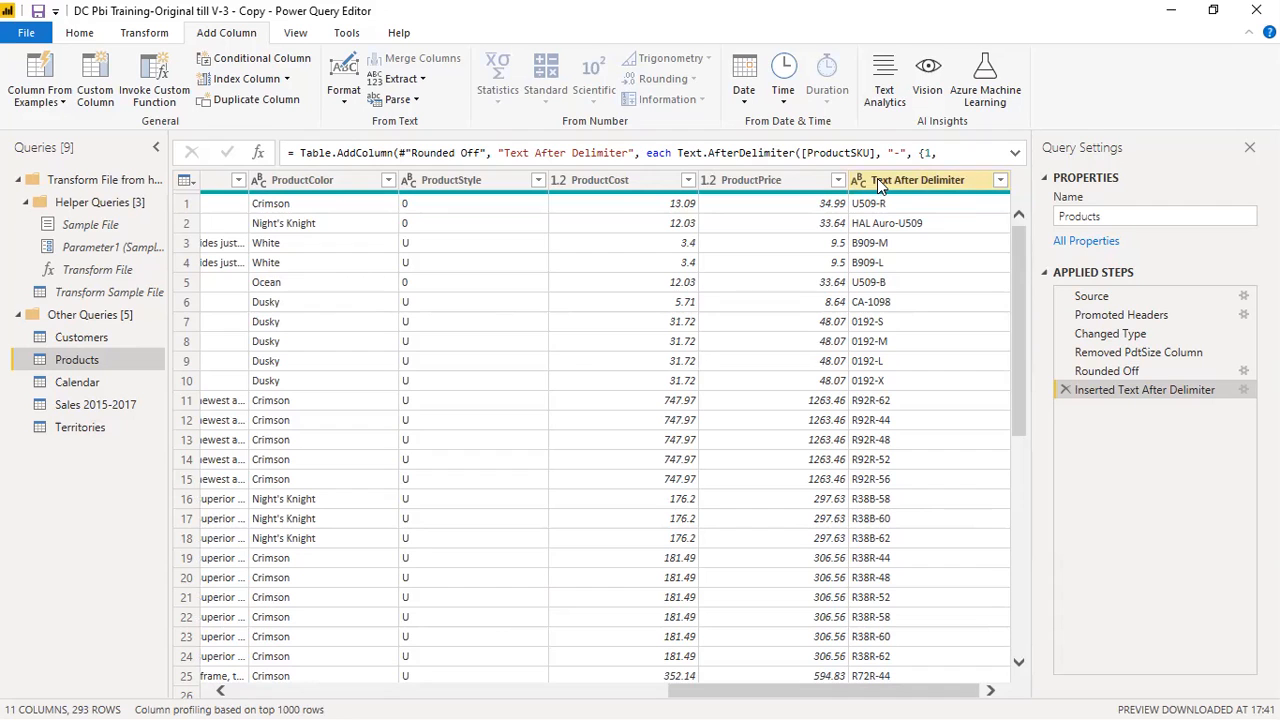
pyautogui.click(1065, 390)
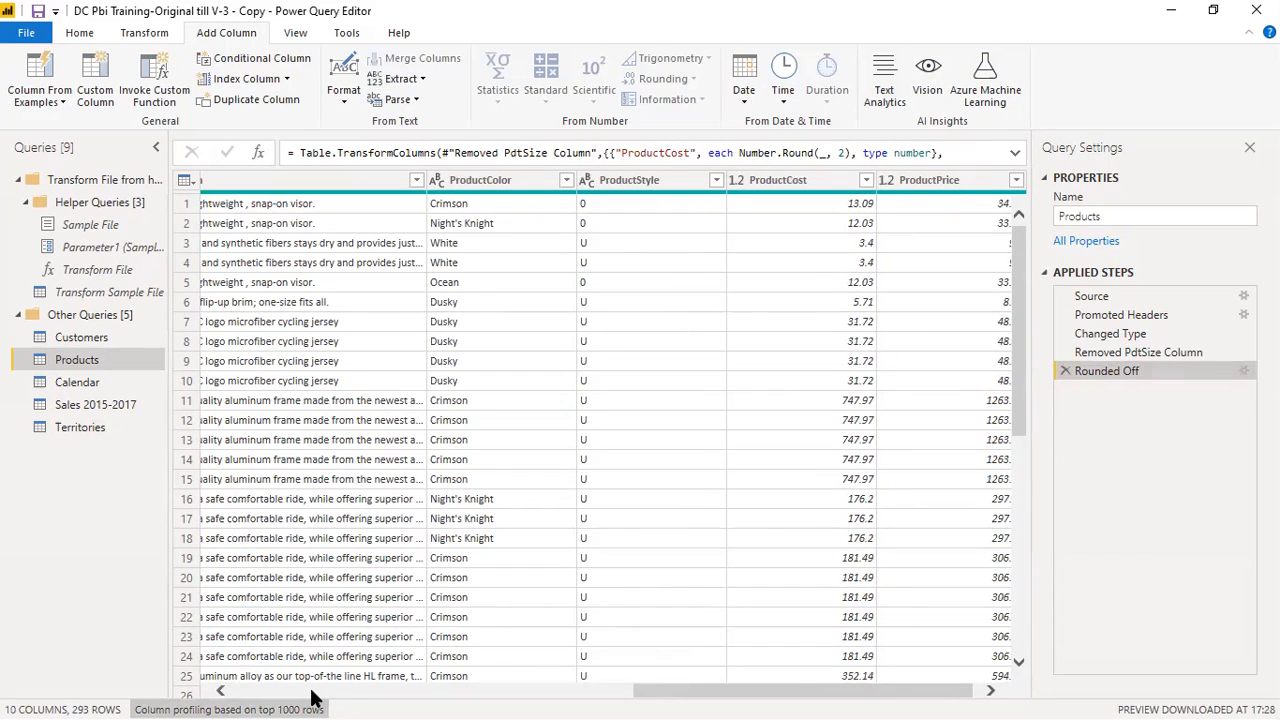
# Step: Add a new column to the Products query that multiplies ProductPrice by 85%
pyautogui.click(353, 690)
pyautogui.moveTo(441, 690); pyautogui.dragTo(531, 688)
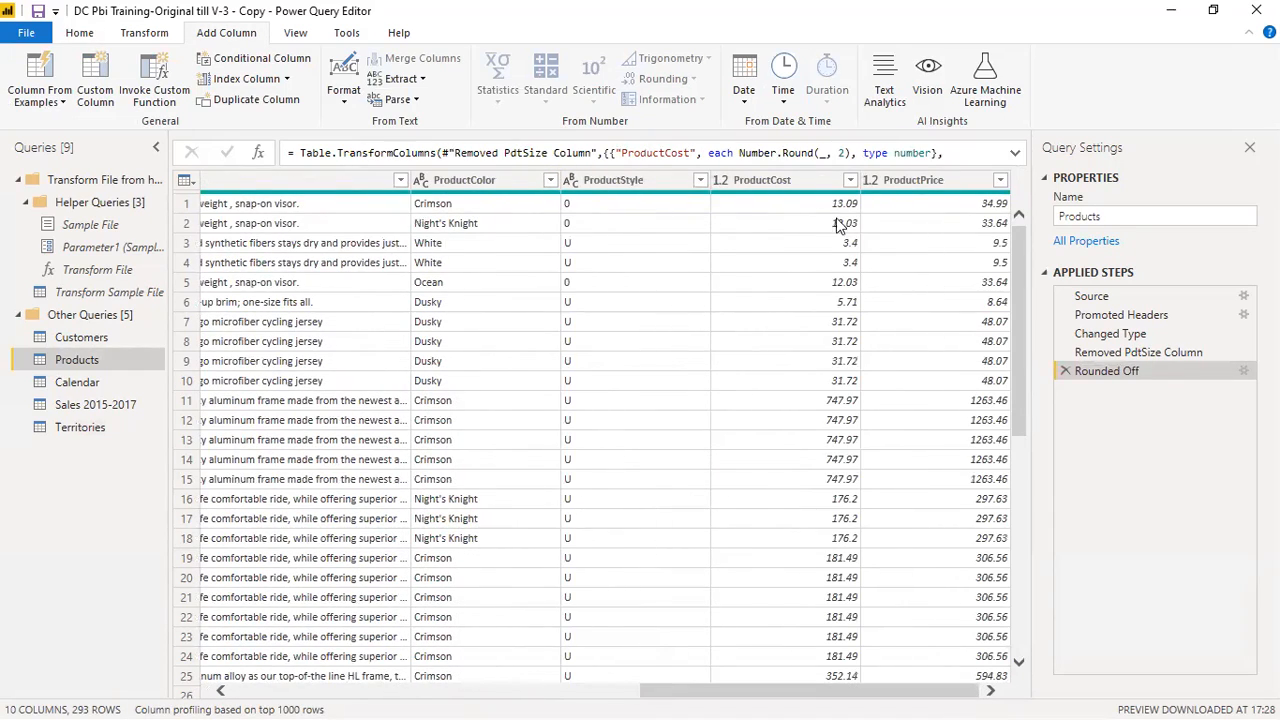
pyautogui.click(787, 184)
pyautogui.click(913, 181)
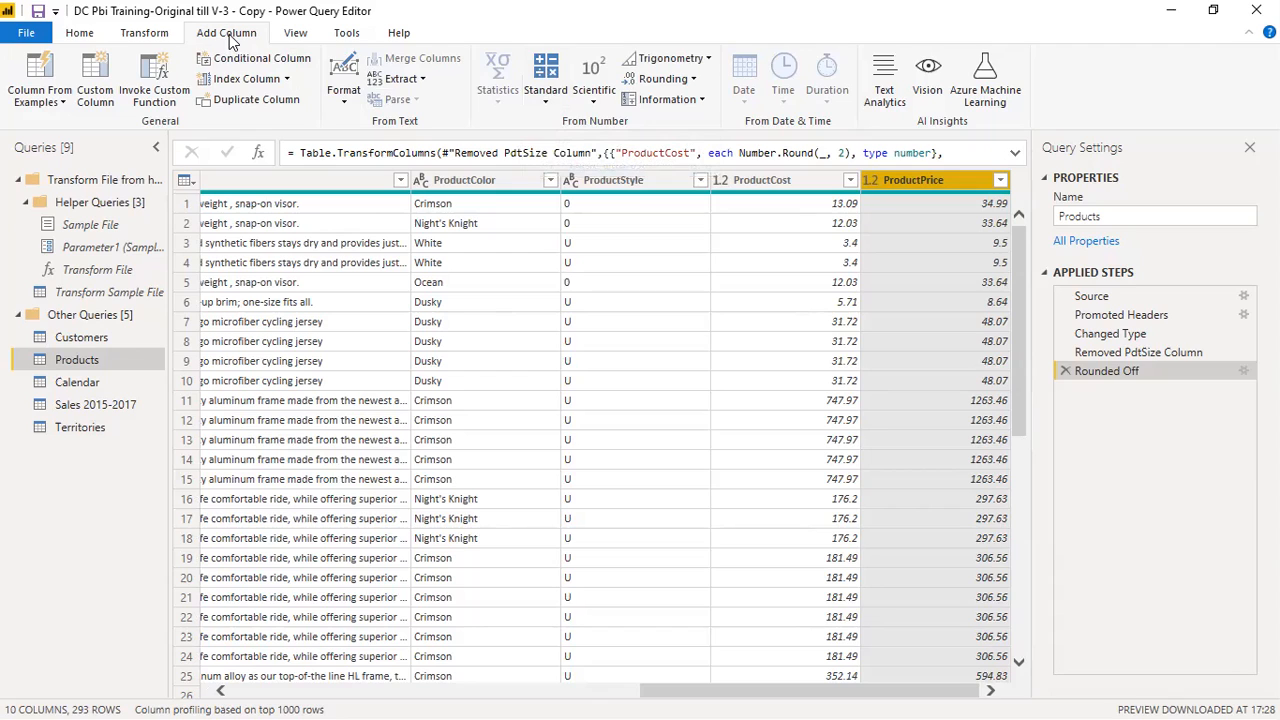
pyautogui.click(549, 105)
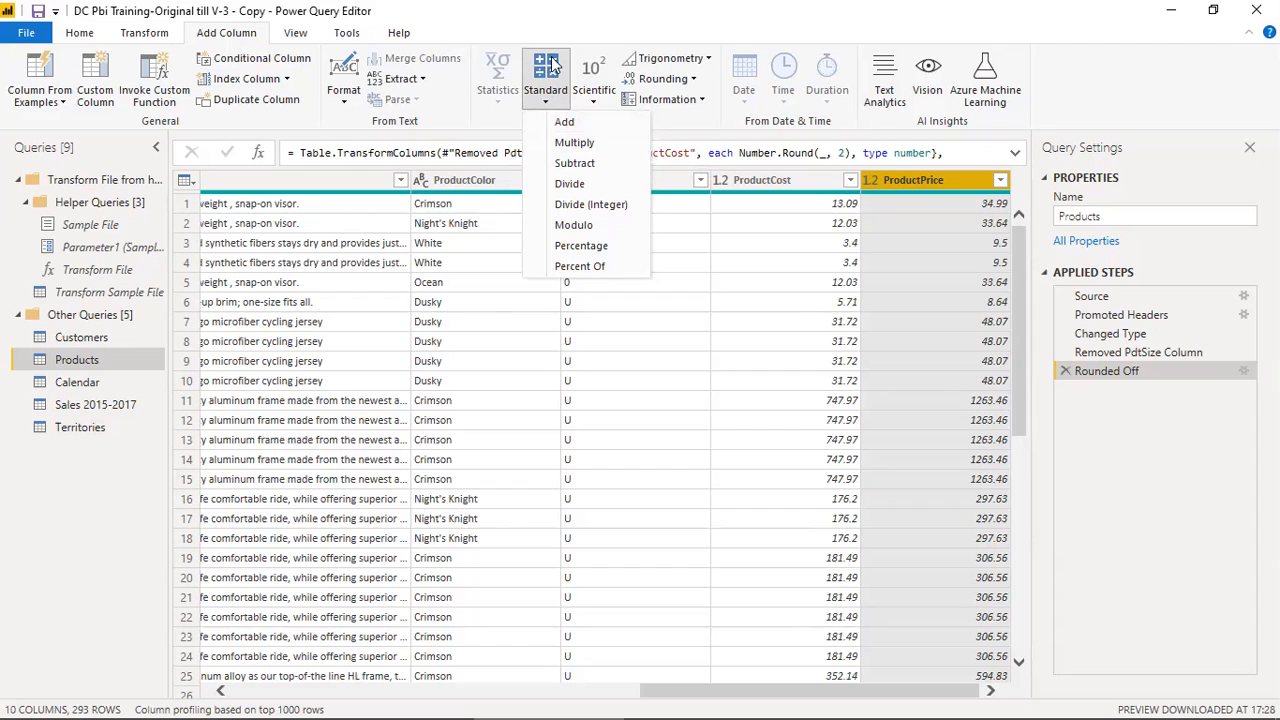
pyautogui.click(590, 143)
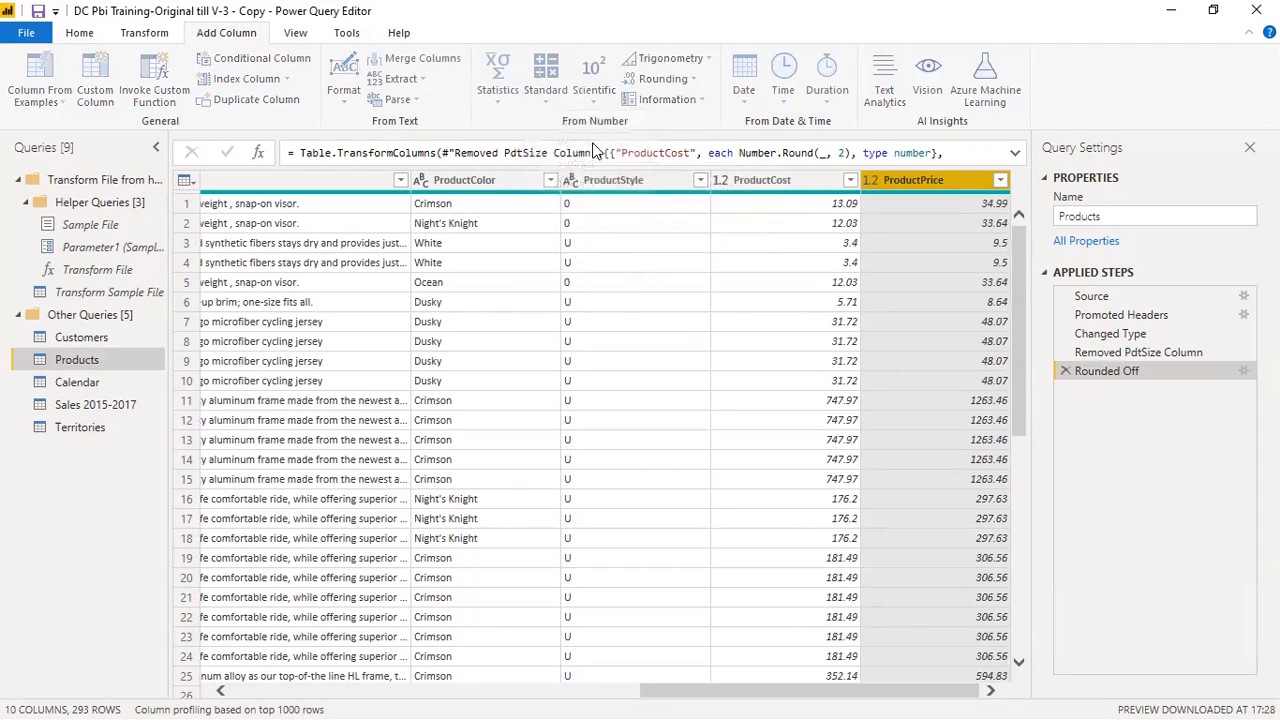
pyautogui.click(423, 371)
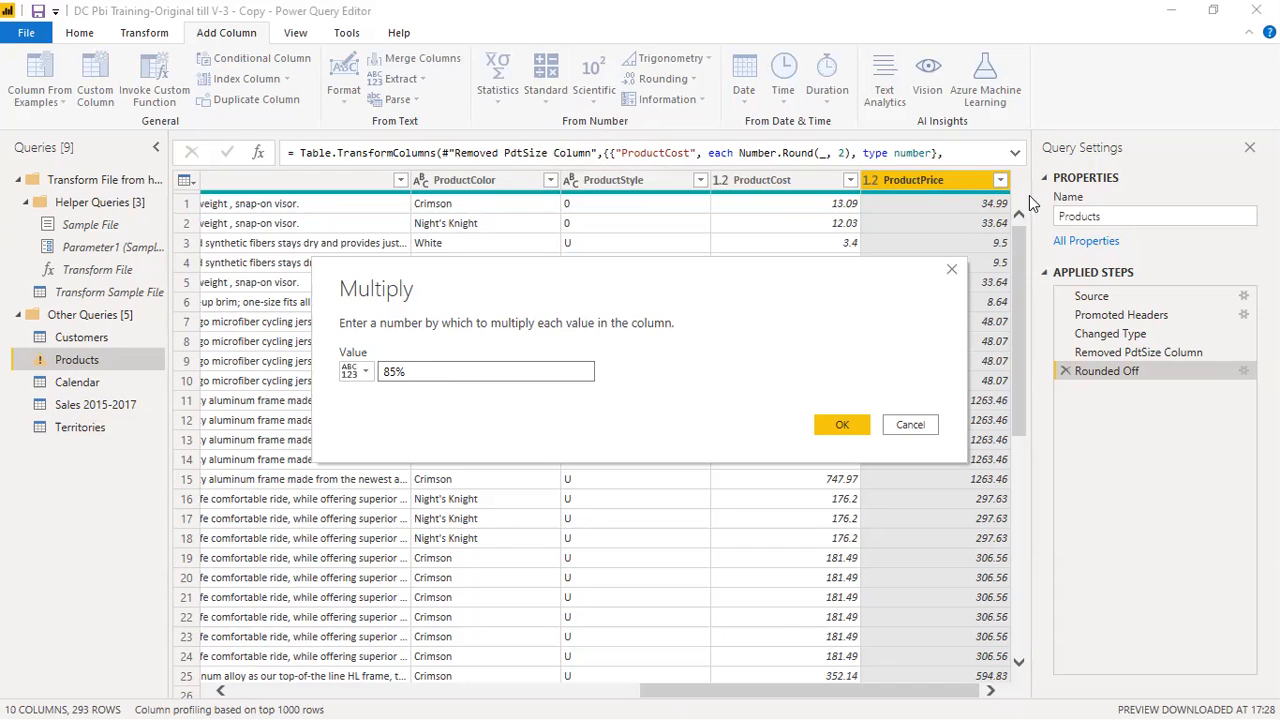
pyautogui.click(845, 425)
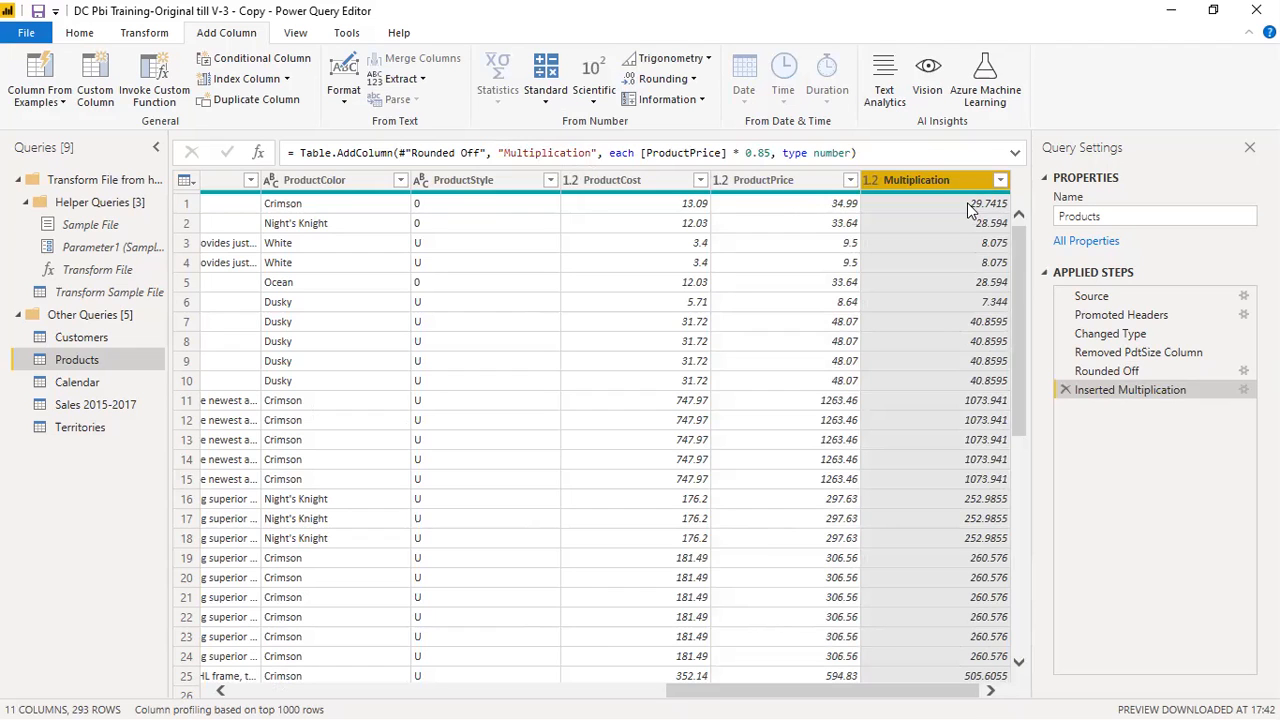
# Step: Add a new column that rounds the Multiplication values to 2 decimal places
pyautogui.click(80, 33)
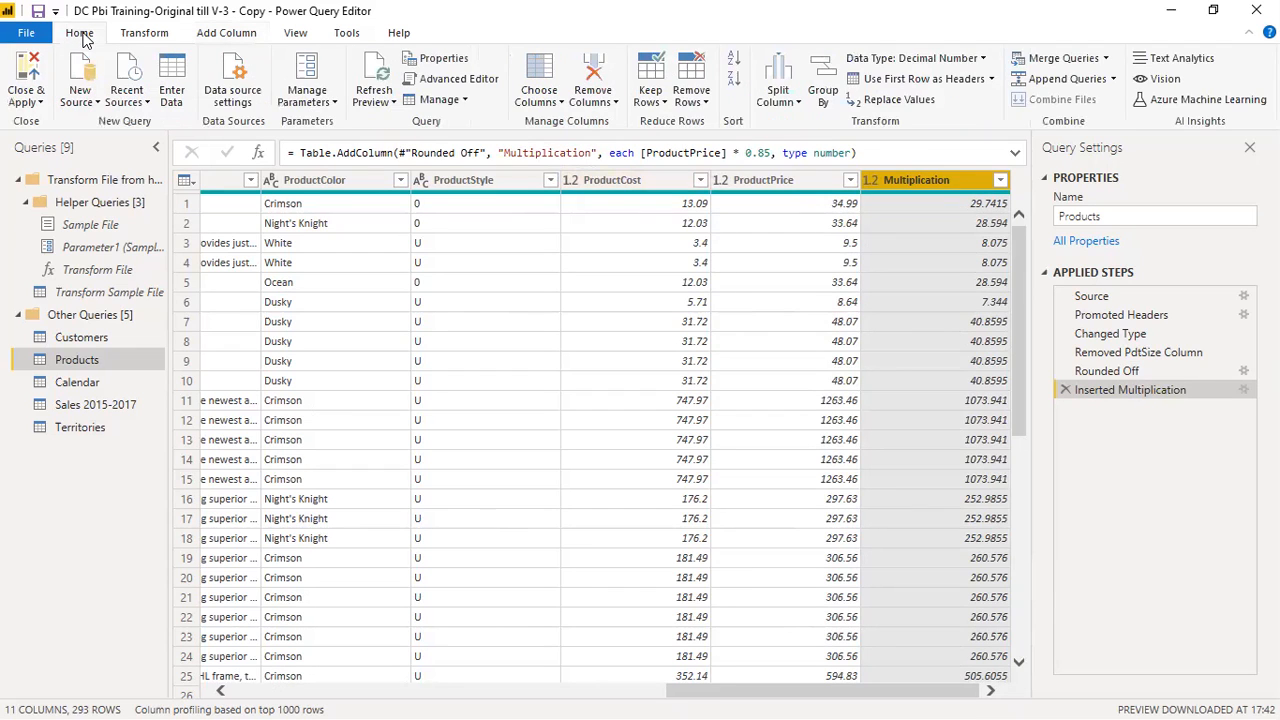
pyautogui.click(200, 34)
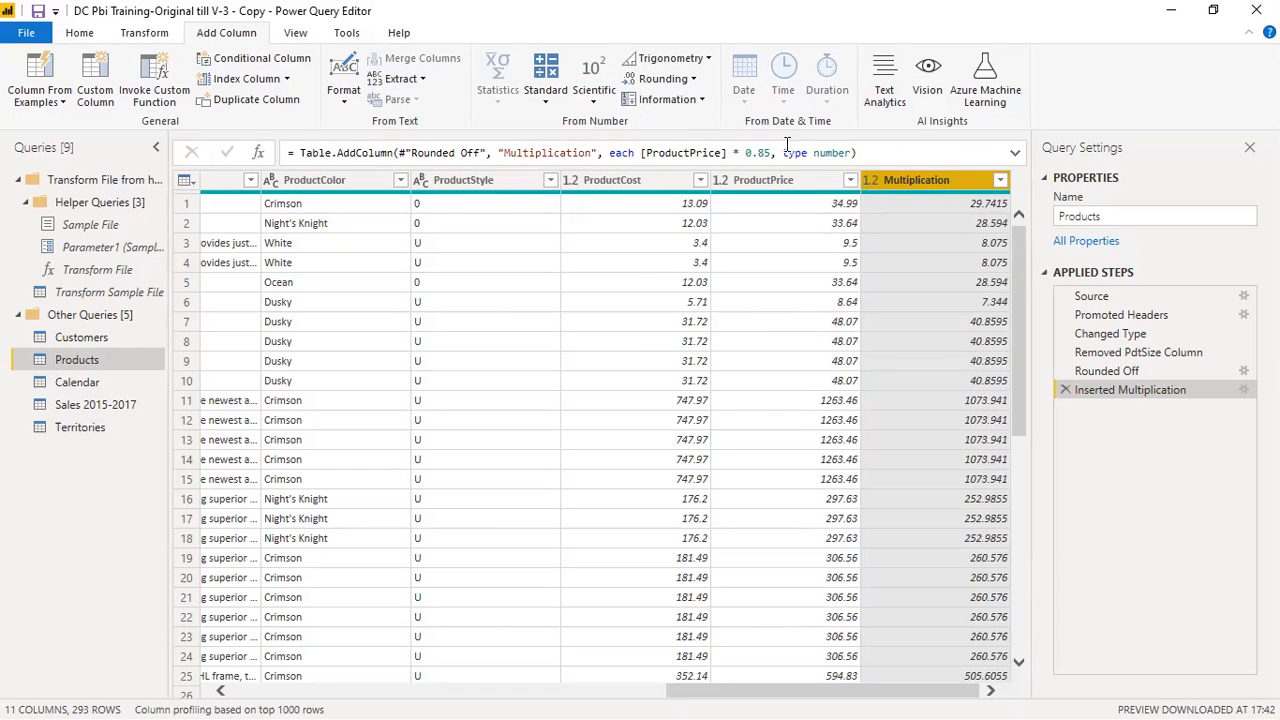
pyautogui.click(690, 79)
pyautogui.click(671, 142)
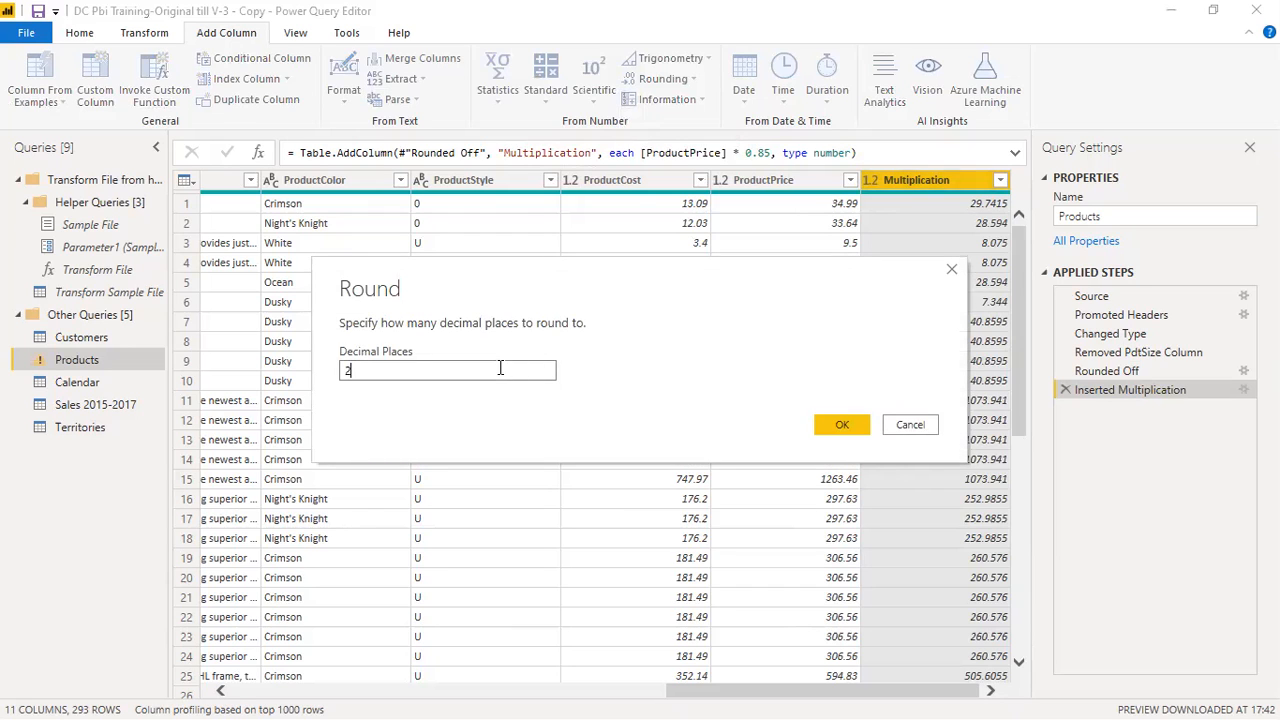
pyautogui.click(840, 426)
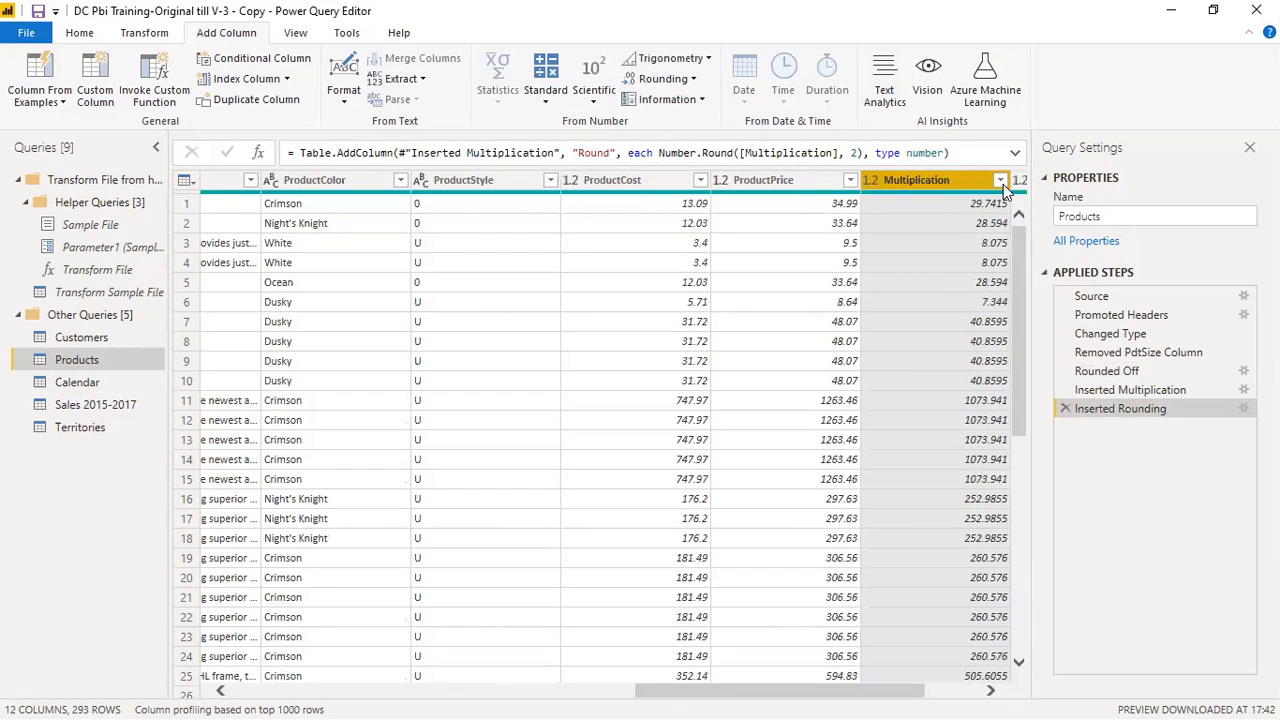
# Step: Look at the new Round column and delete the Inserted Rounding step
pyautogui.moveTo(847, 697); pyautogui.dragTo(903, 697)
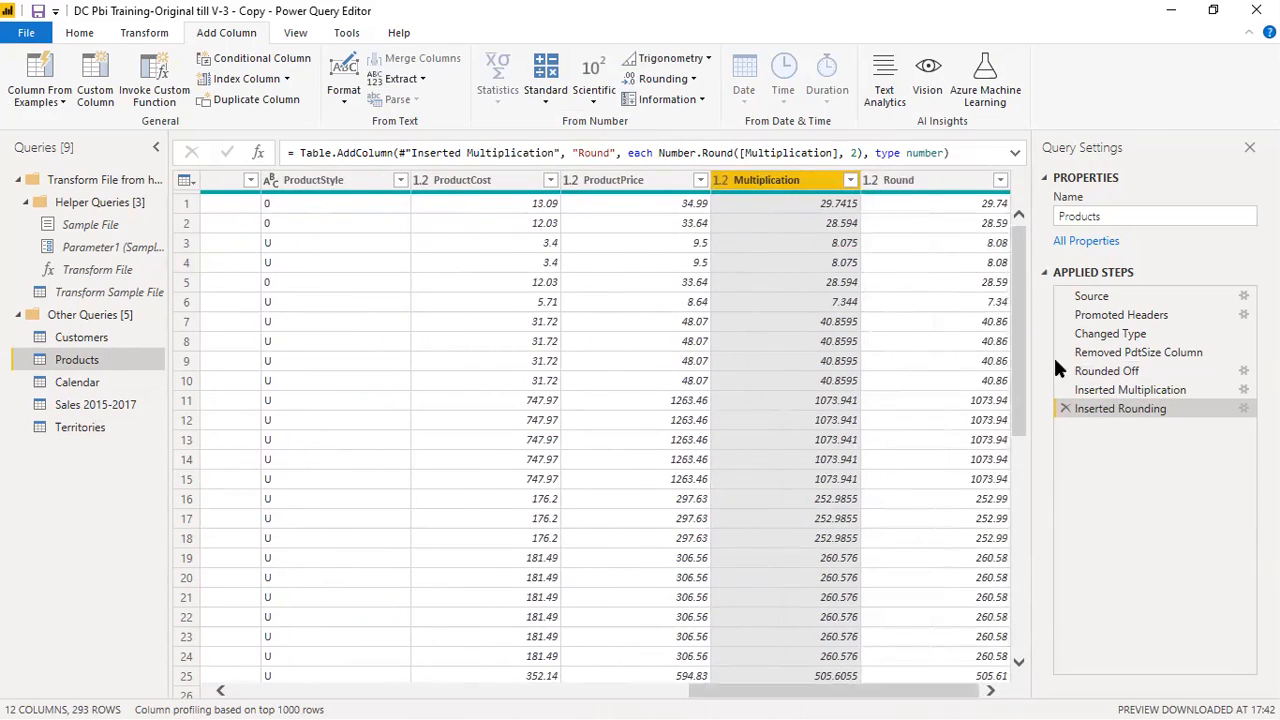
pyautogui.click(928, 181)
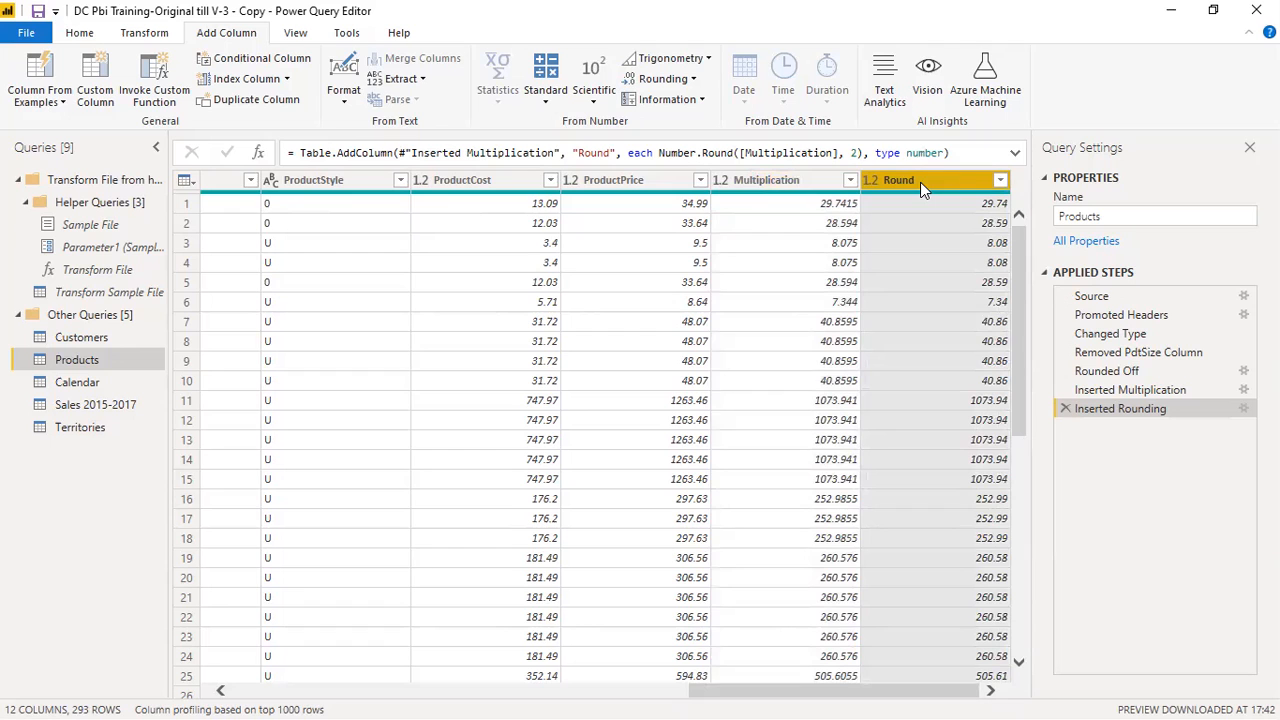
pyautogui.click(1066, 410)
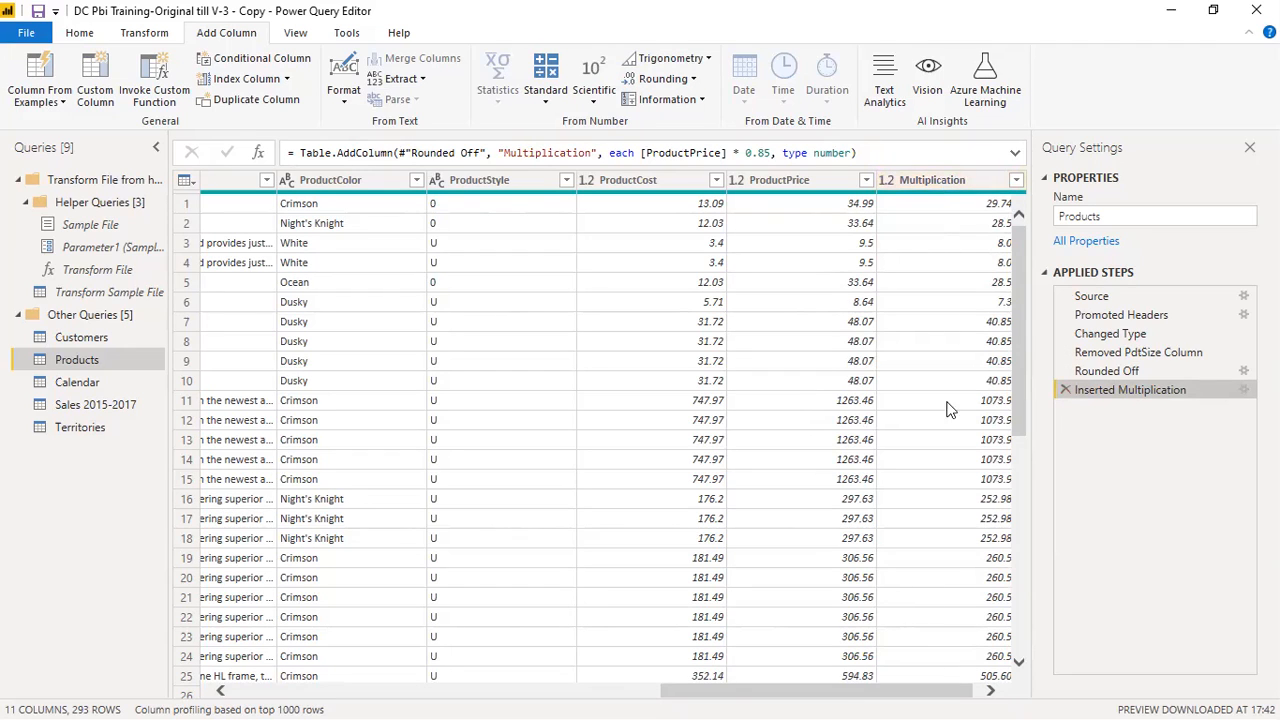
# Step: Round the existing Multiplication column in place to 2 decimal places, without adding another column
pyautogui.click(920, 180)
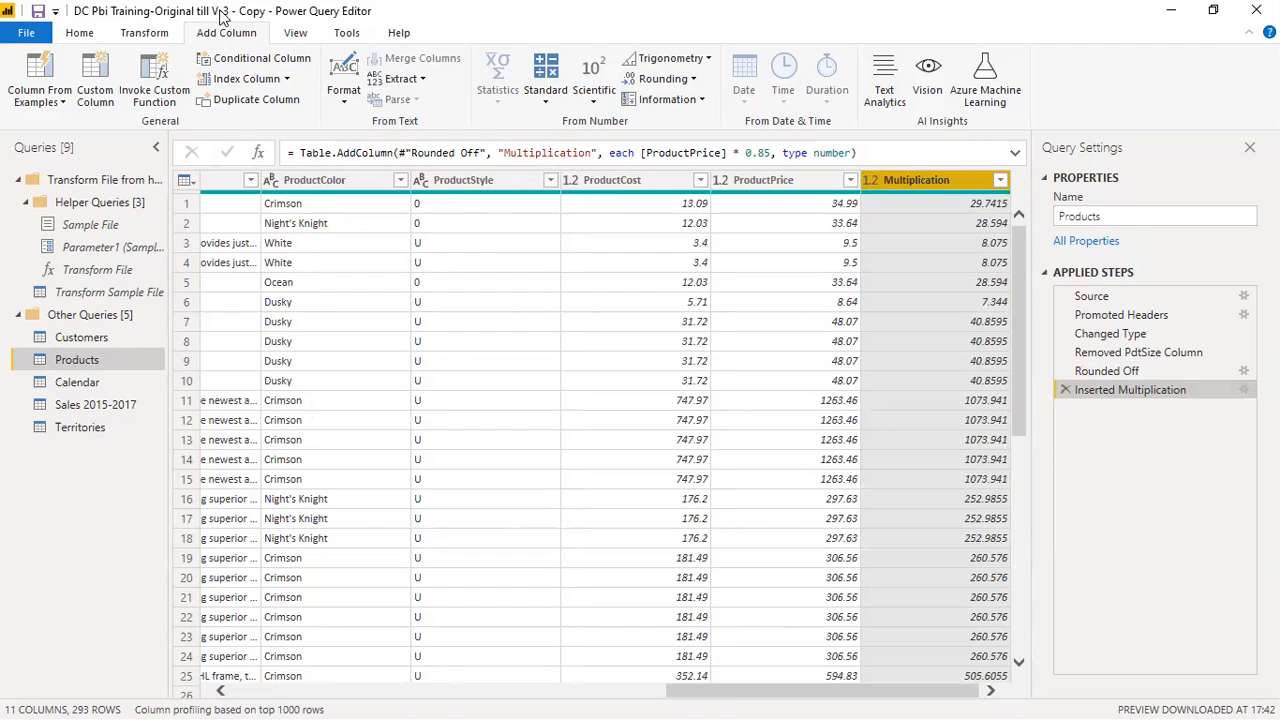
pyautogui.click(144, 33)
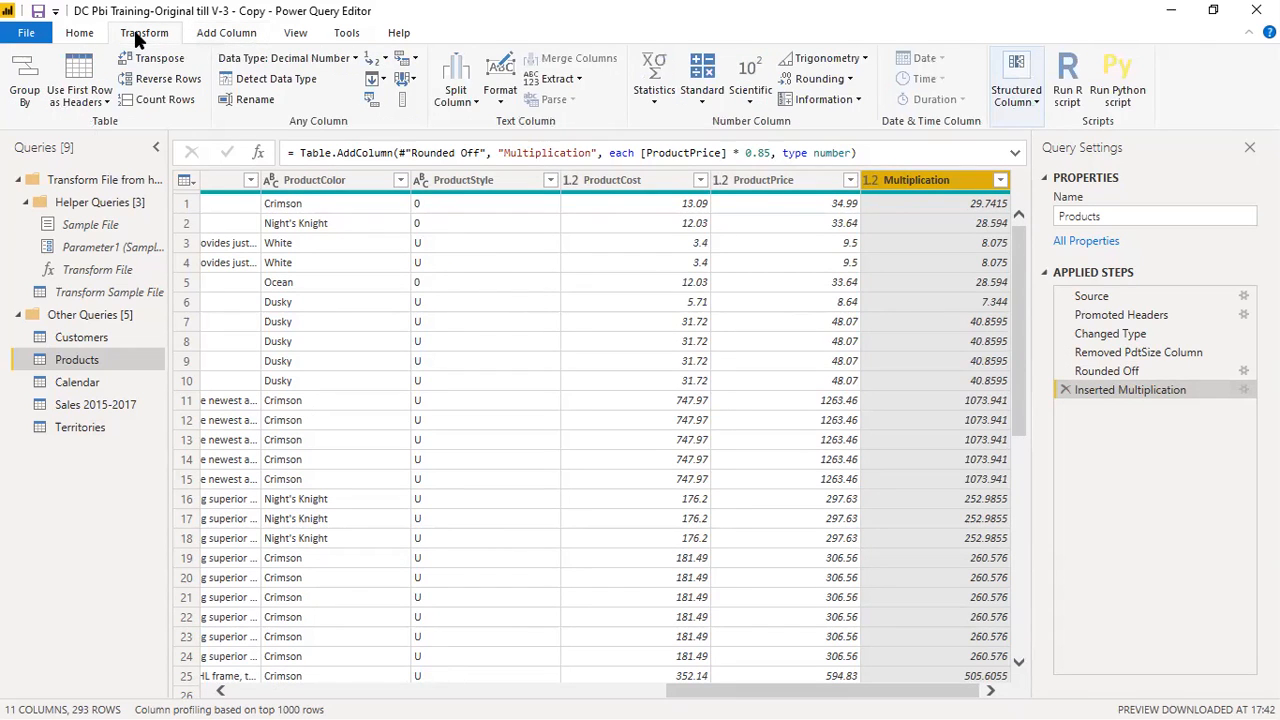
pyautogui.click(850, 79)
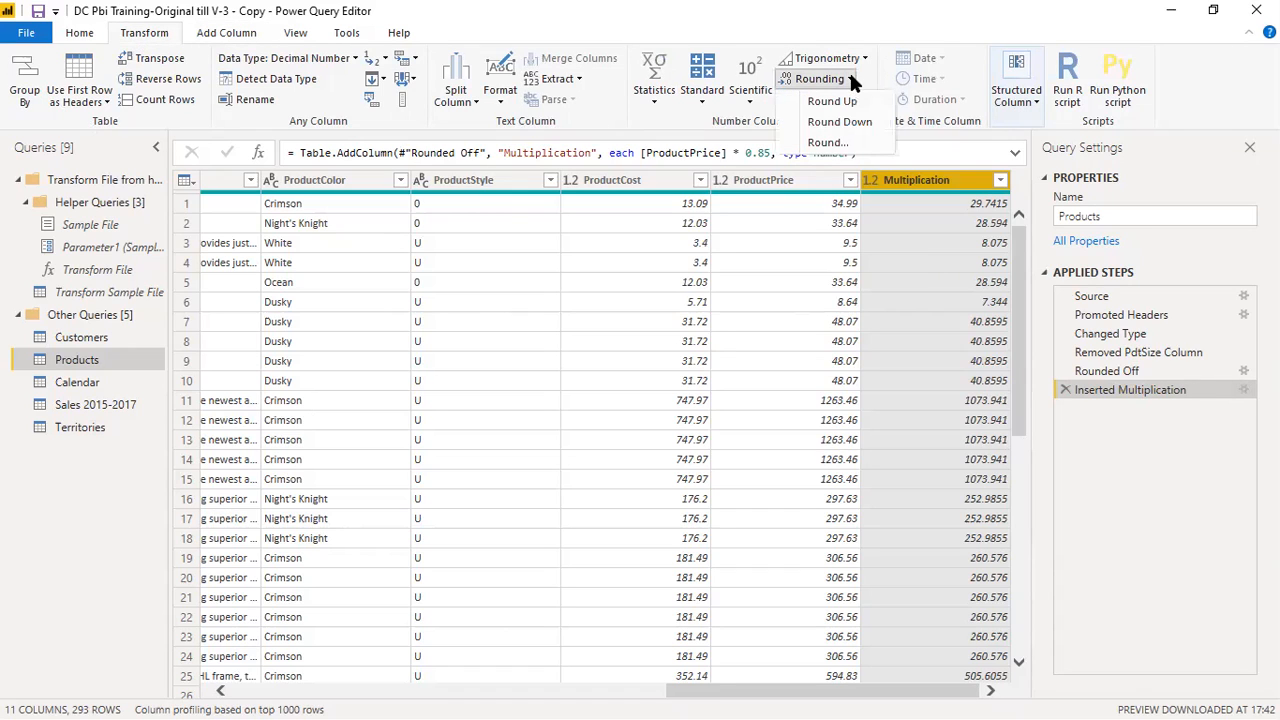
pyautogui.click(244, 33)
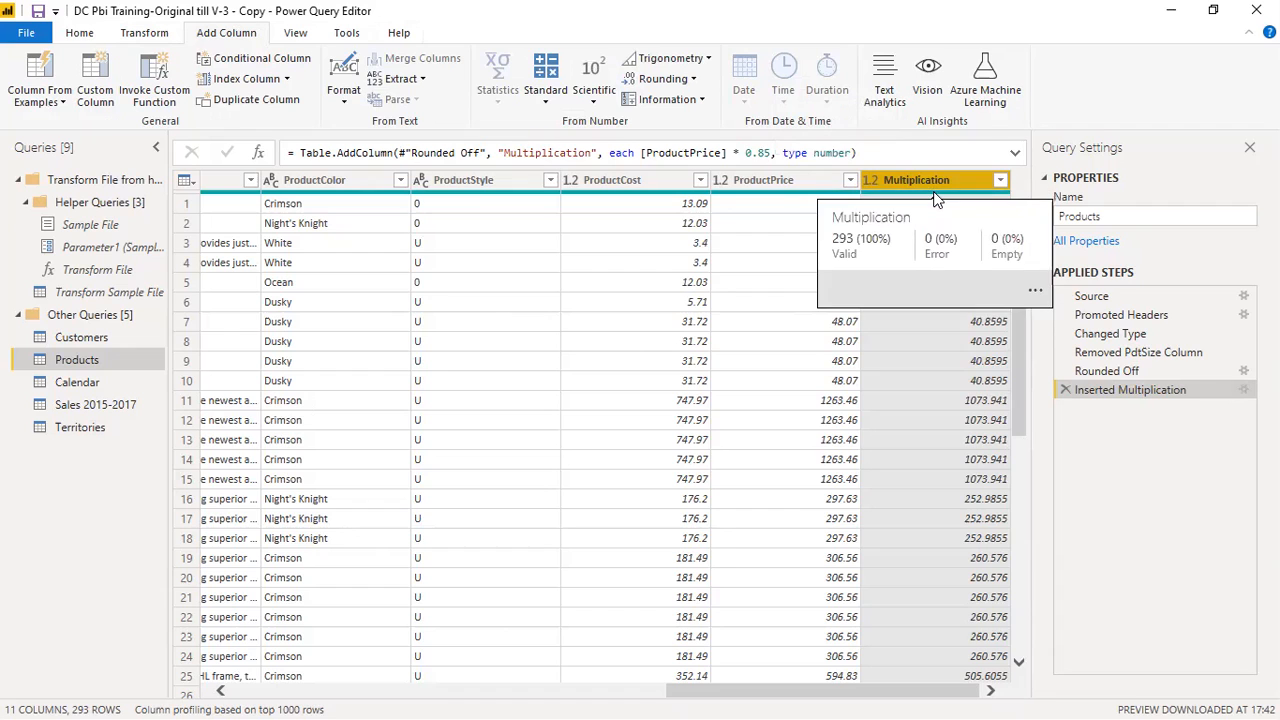
pyautogui.click(163, 34)
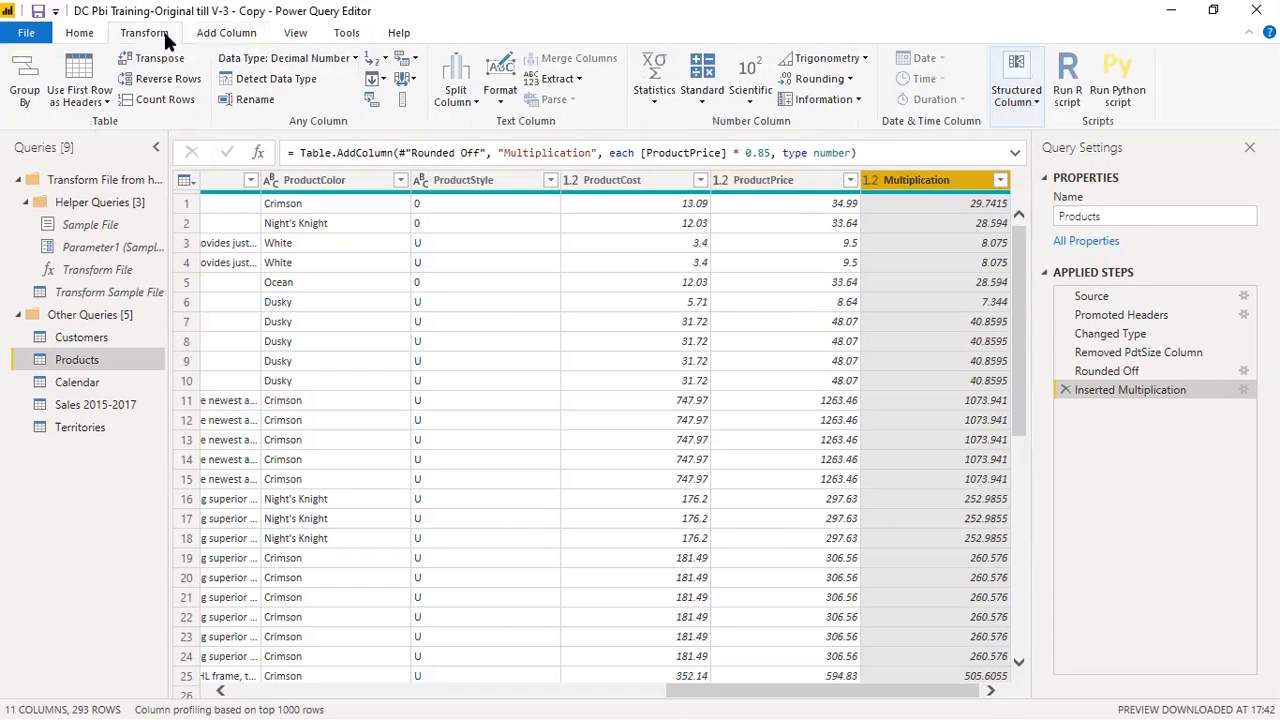
pyautogui.click(852, 82)
pyautogui.click(846, 145)
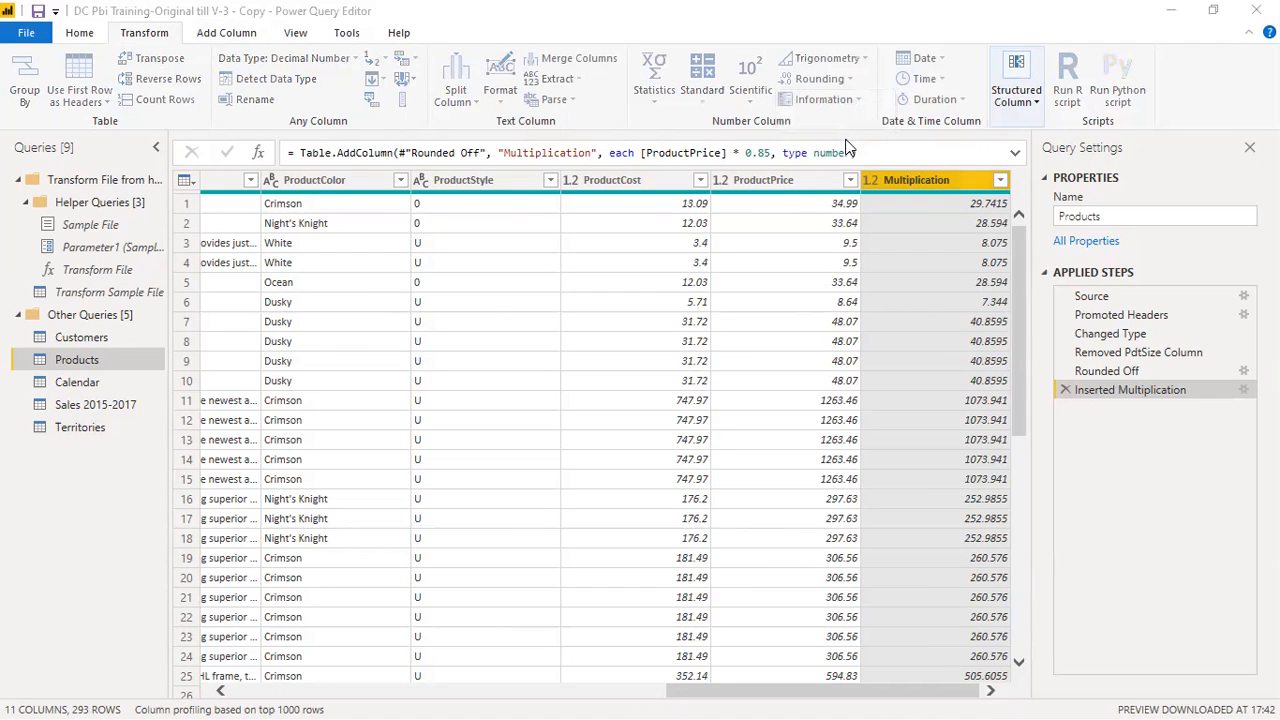
pyautogui.write('2')
pyautogui.click(846, 425)
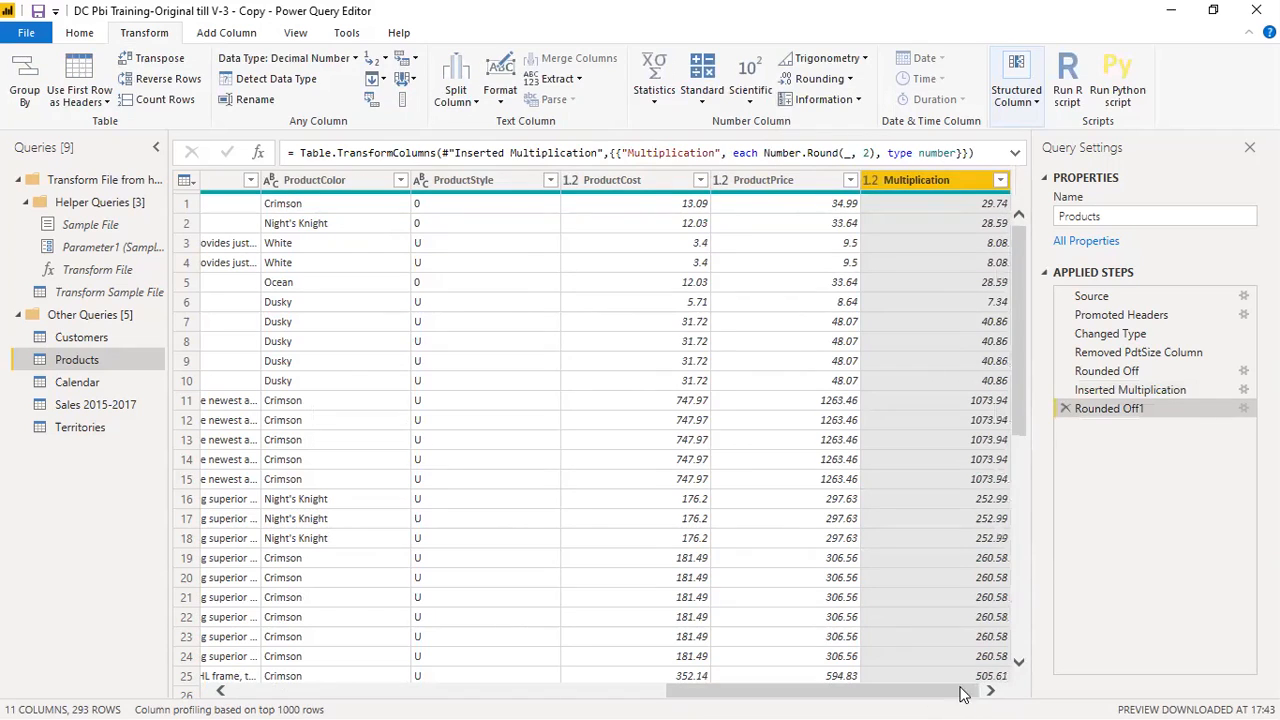
pyautogui.rightClick(1104, 409)
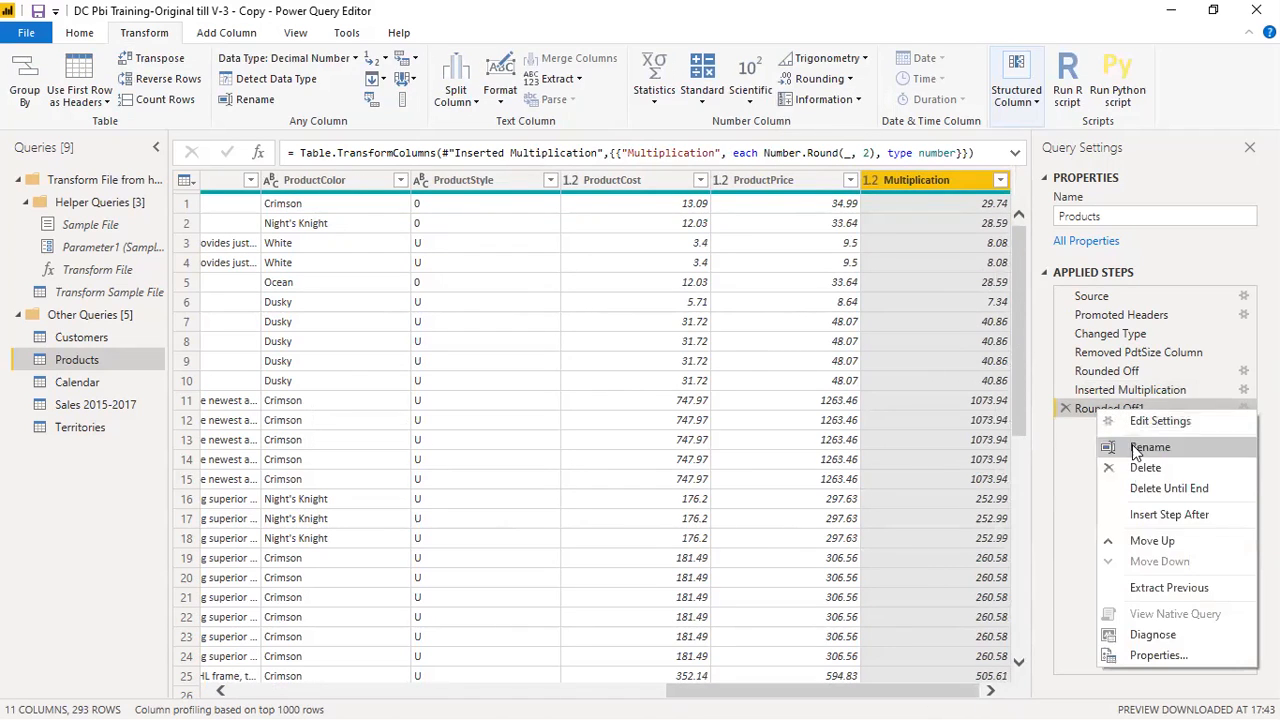
pyautogui.click(1148, 447)
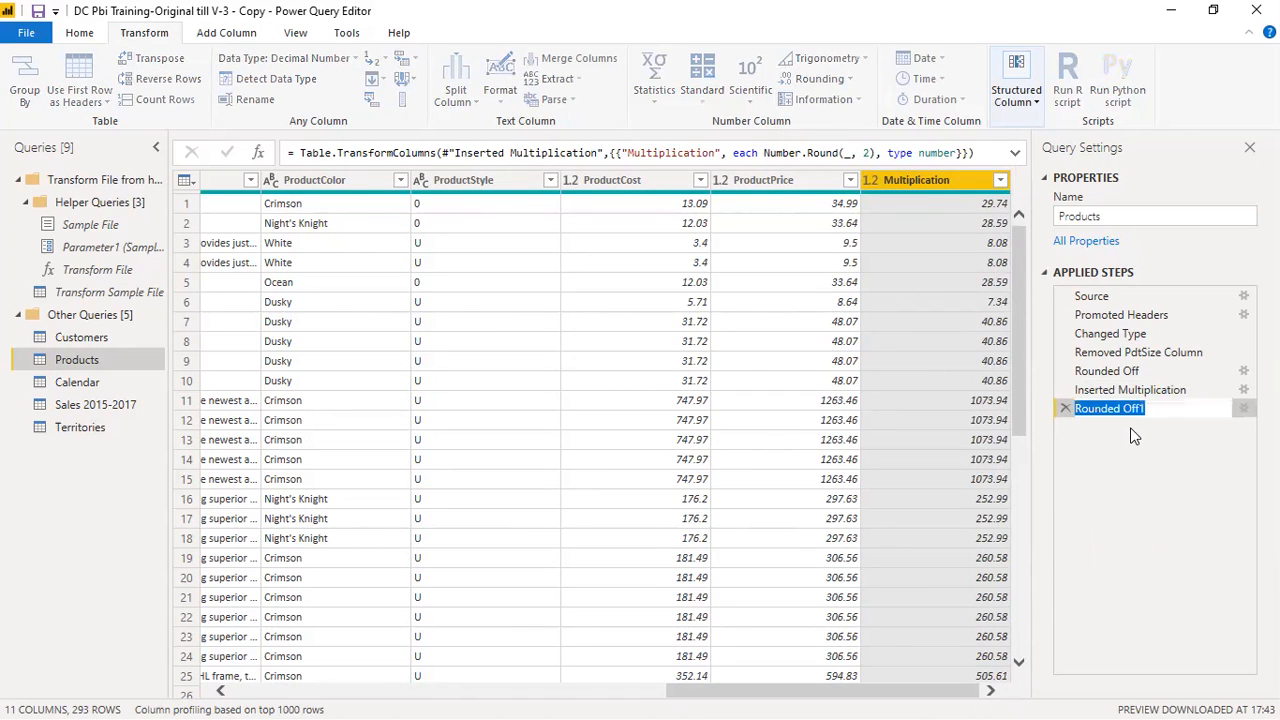
pyautogui.click(1104, 448)
# Step: Rename the Multiplication column to Discounted Price
pyautogui.rightClick(928, 182)
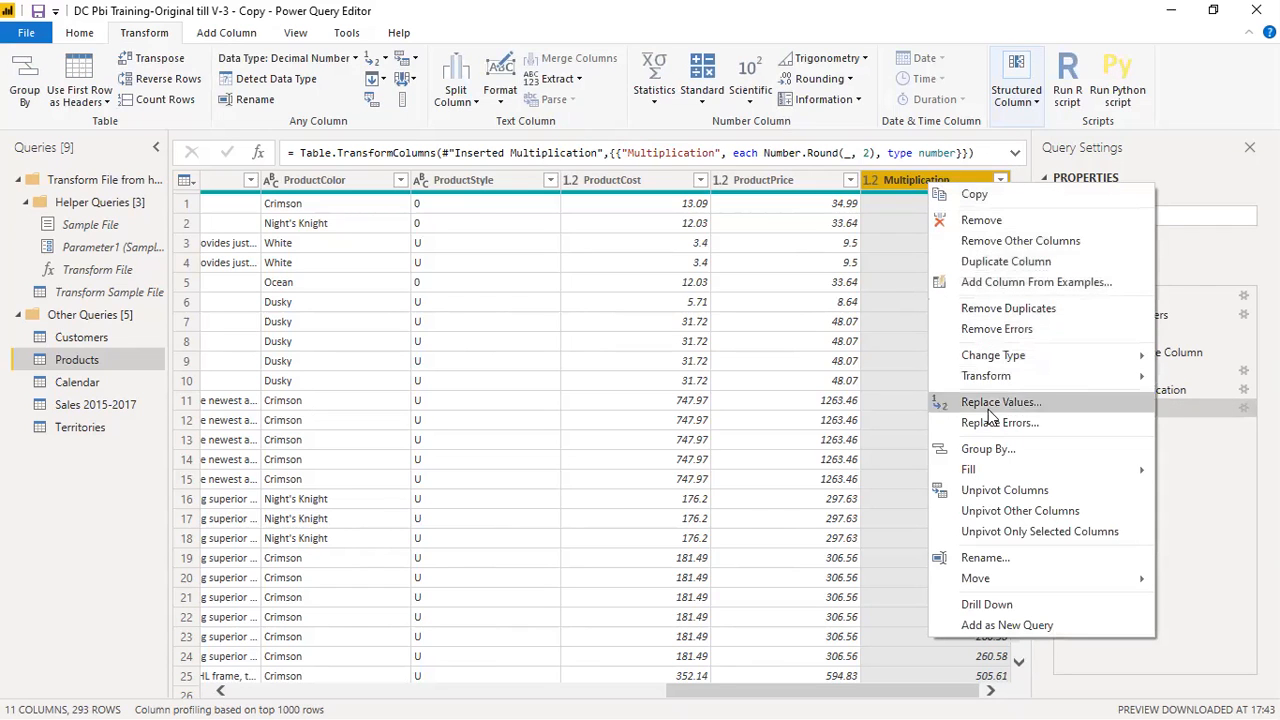
pyautogui.click(993, 561)
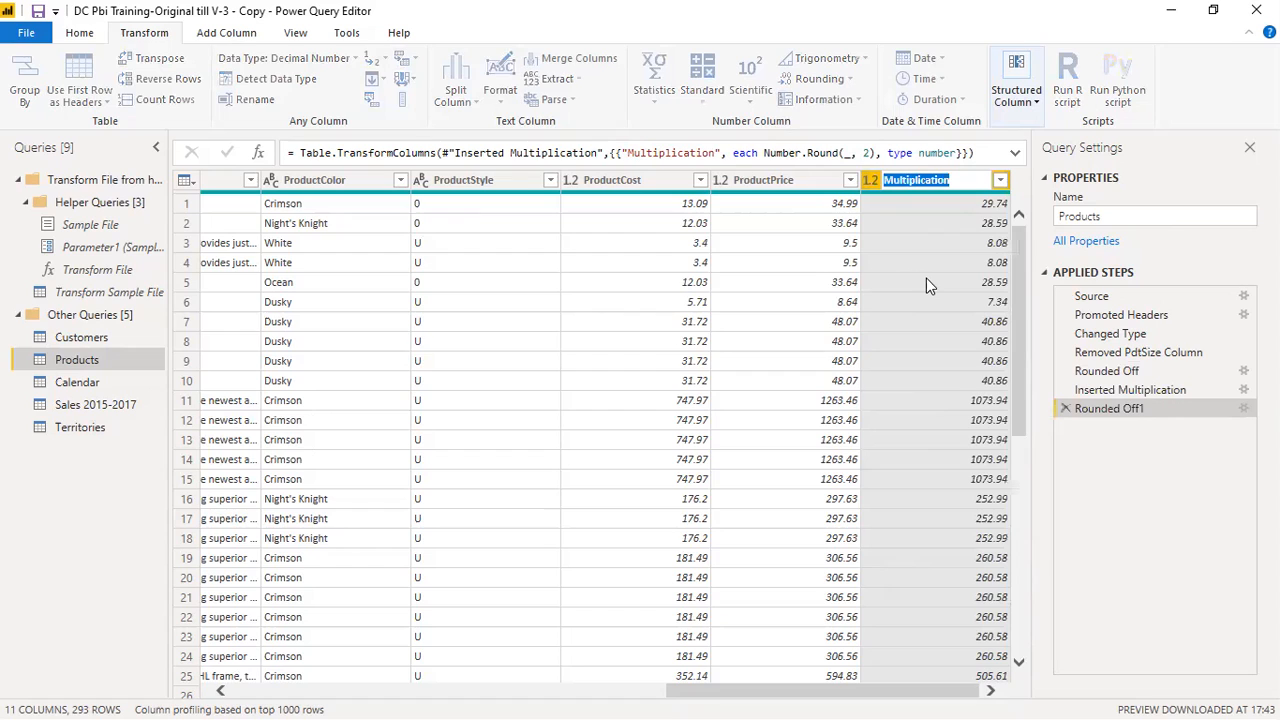
pyautogui.write('Disconted')
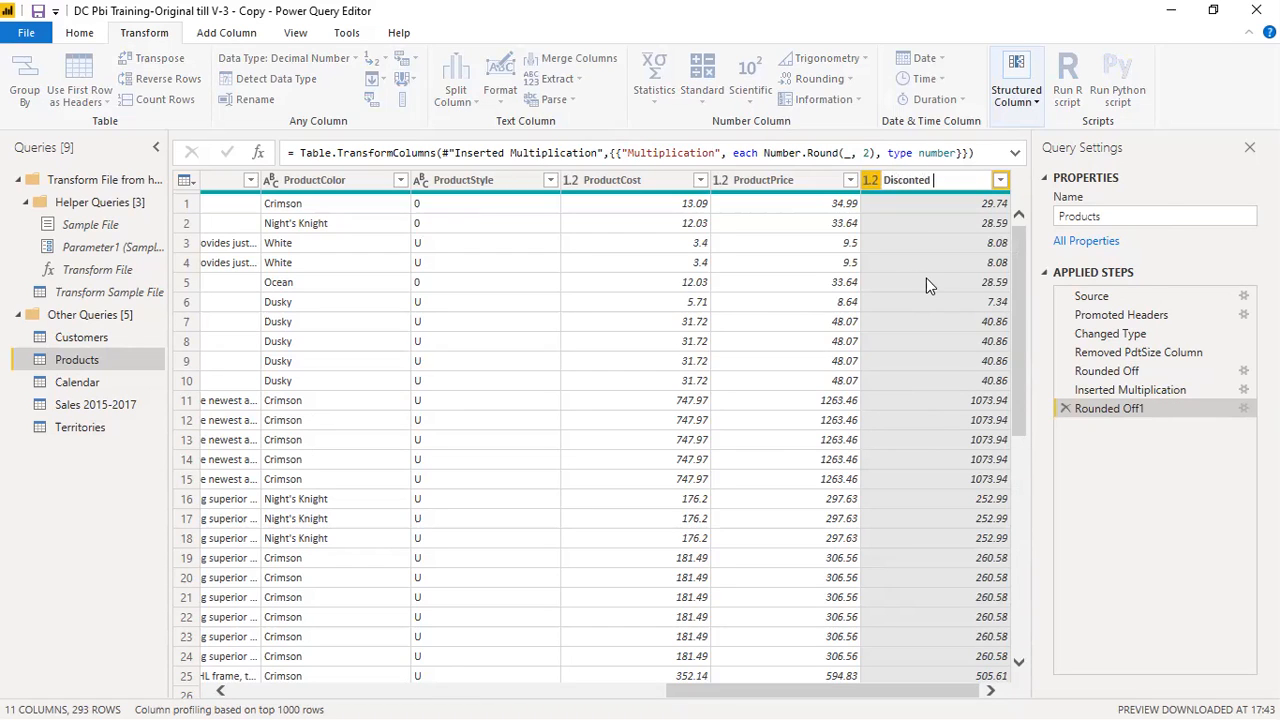
pyautogui.press('BackSpace')
pyautogui.press('BackSpace')
pyautogui.press('BackSpace')
pyautogui.press('BackSpace')
pyautogui.press('BackSpace')
pyautogui.write('ounted Price')
pyautogui.press('Return')
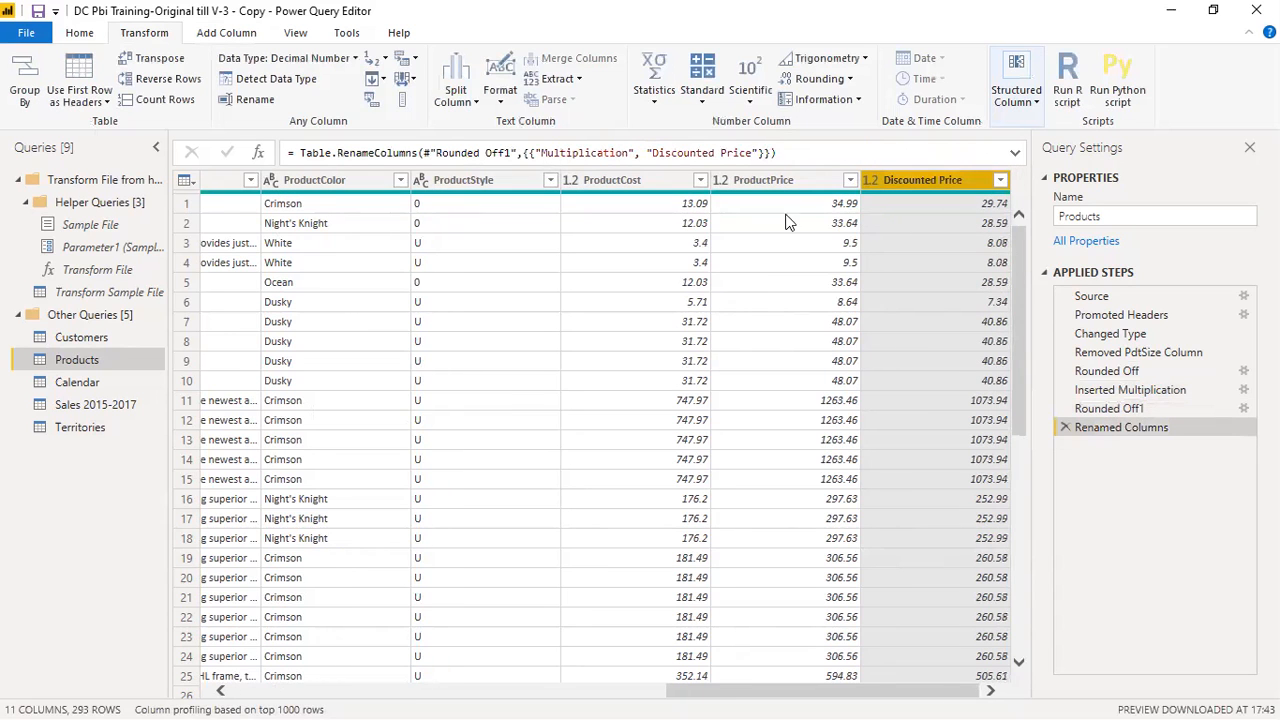
pyautogui.moveTo(674, 691); pyautogui.dragTo(451, 694)
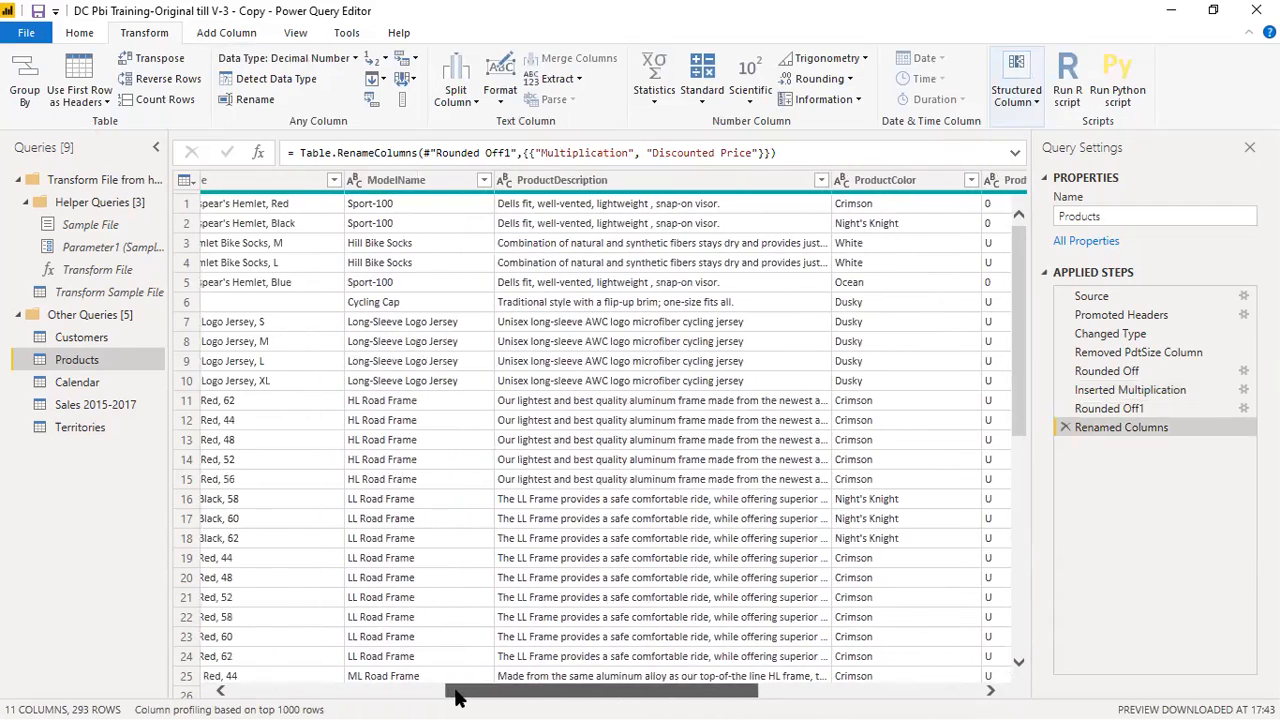
pyautogui.hotkey('alt', 'Tab')
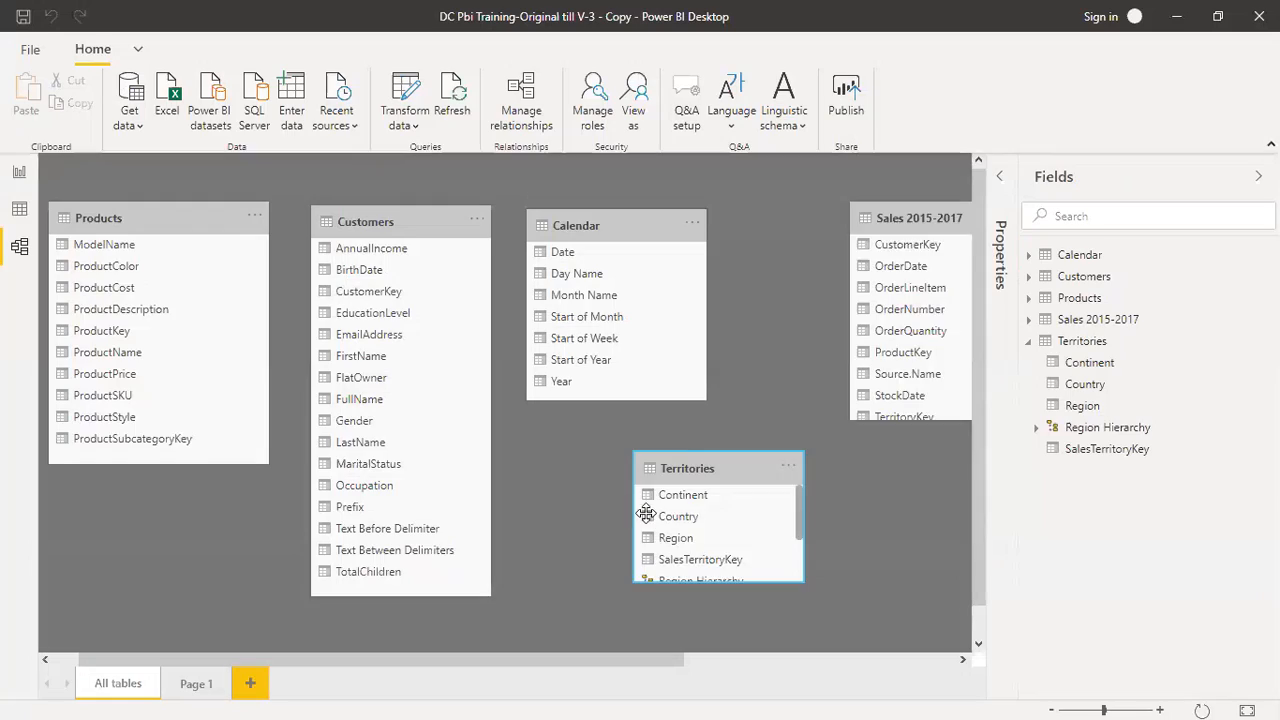
pyautogui.hotkey('alt', 'Tab')
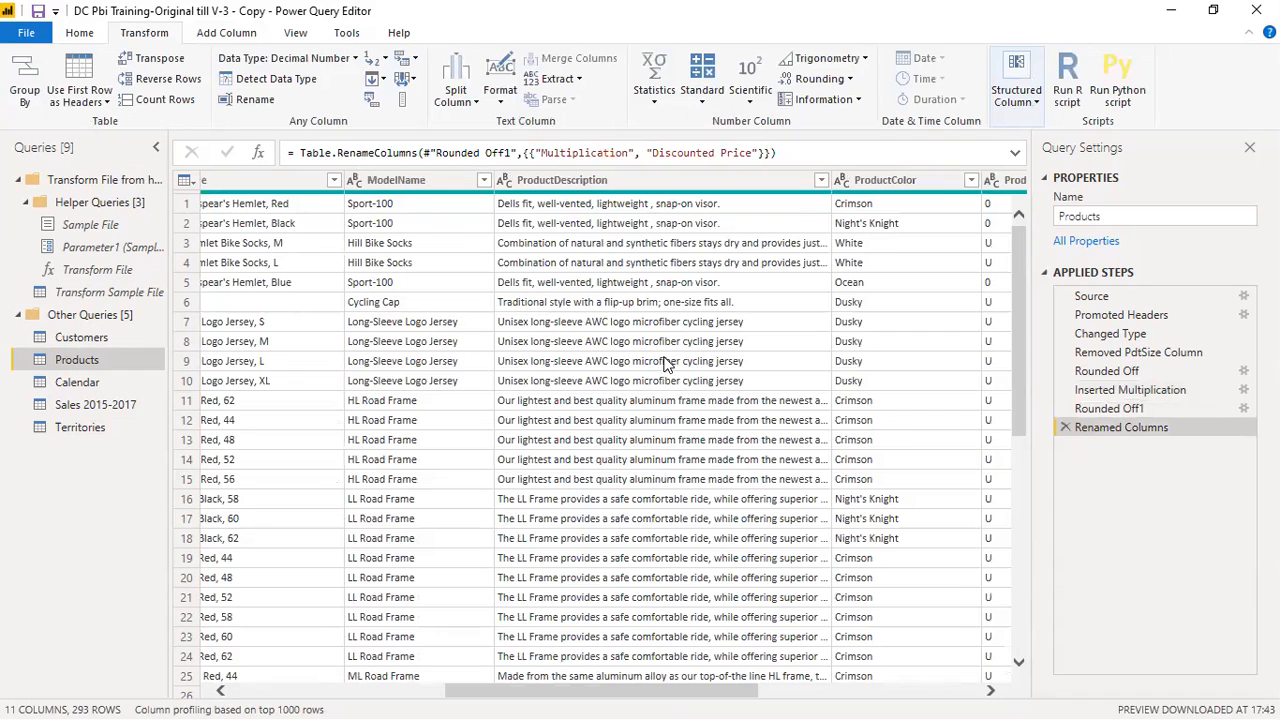
pyautogui.click(667, 364)
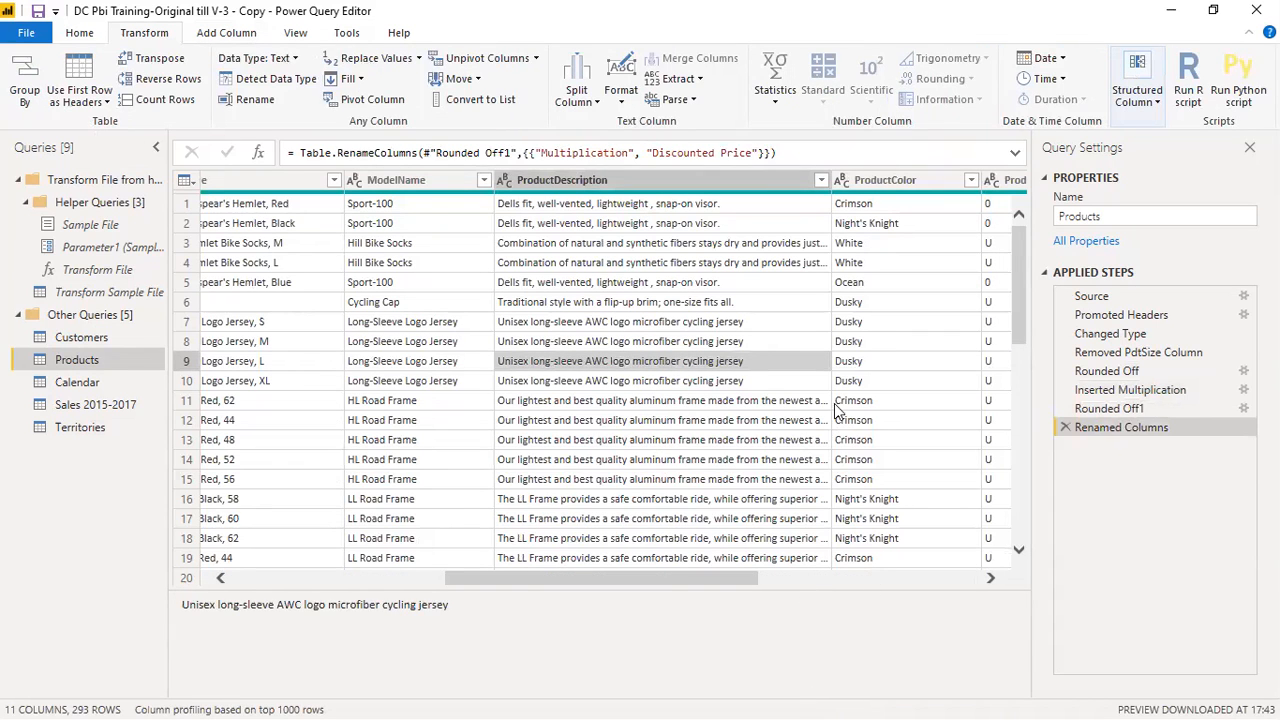
pyautogui.doubleClick(553, 9)
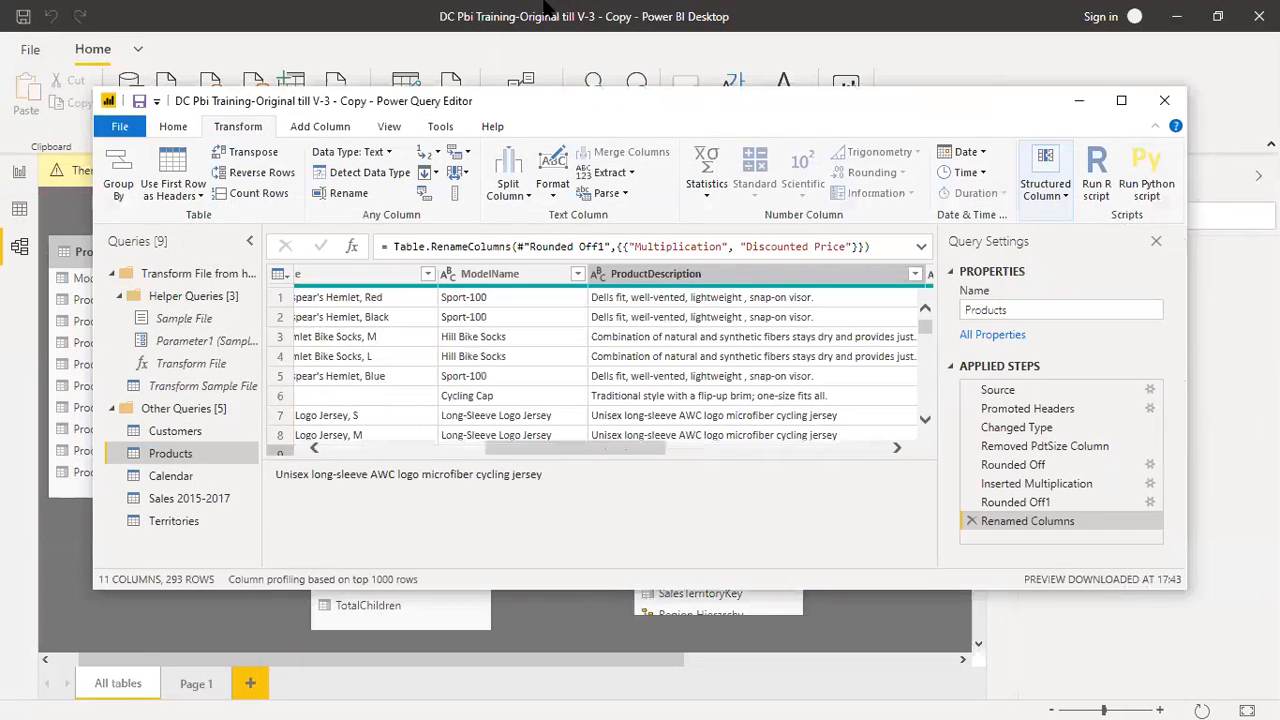
pyautogui.click(965, 698)
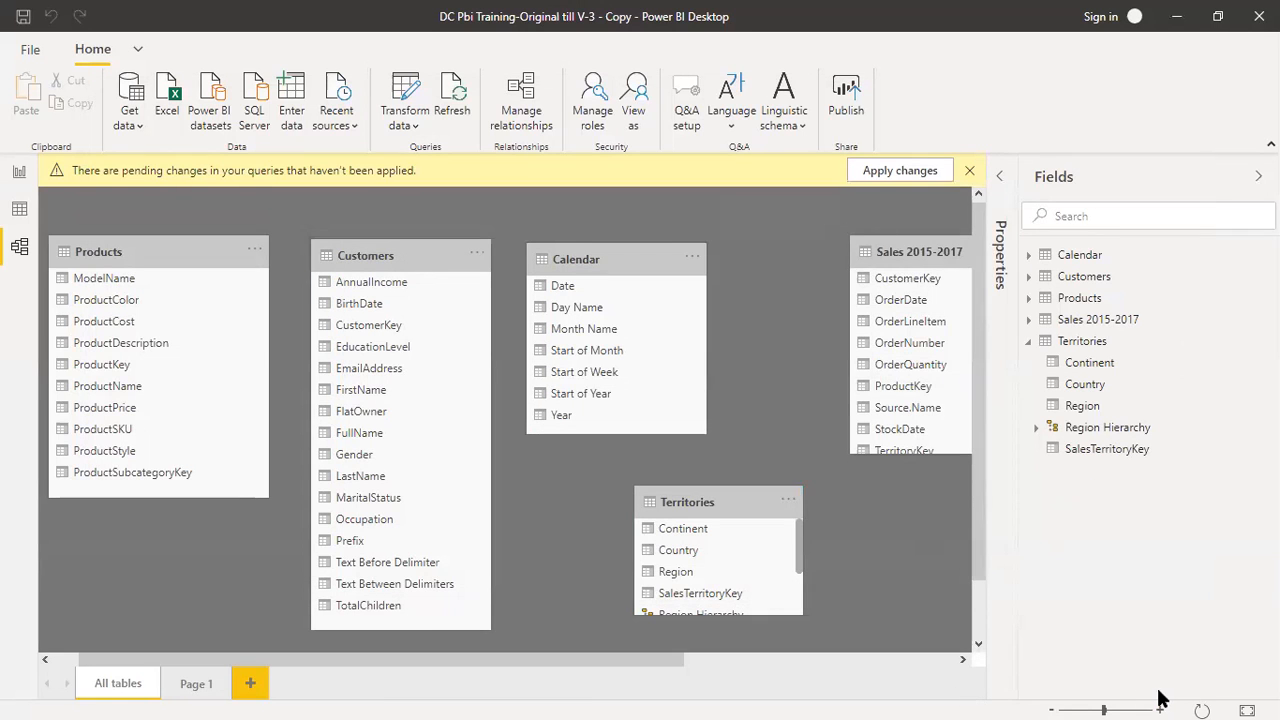
pyautogui.hotkey('alt', 'Tab')
pyautogui.hotkey('alt', 'Tab')
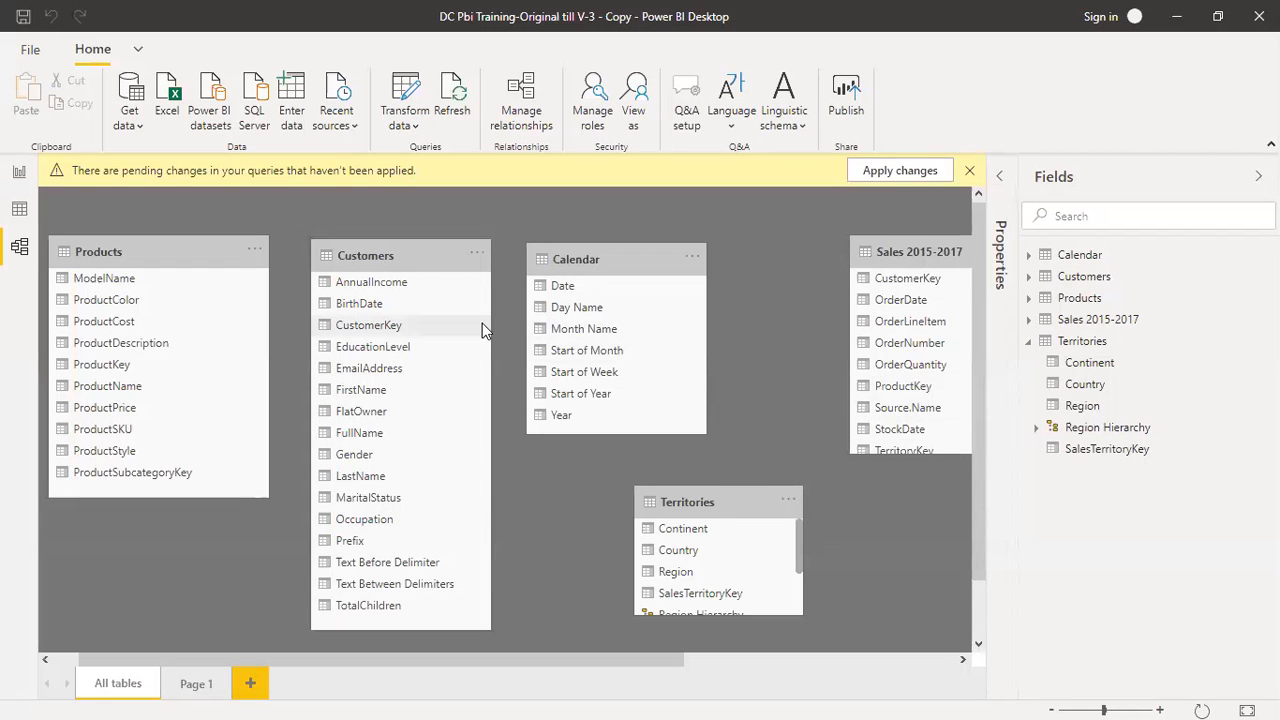
pyautogui.hotkey('alt', 'Tab')
pyautogui.hotkey('alt', 'Tab')
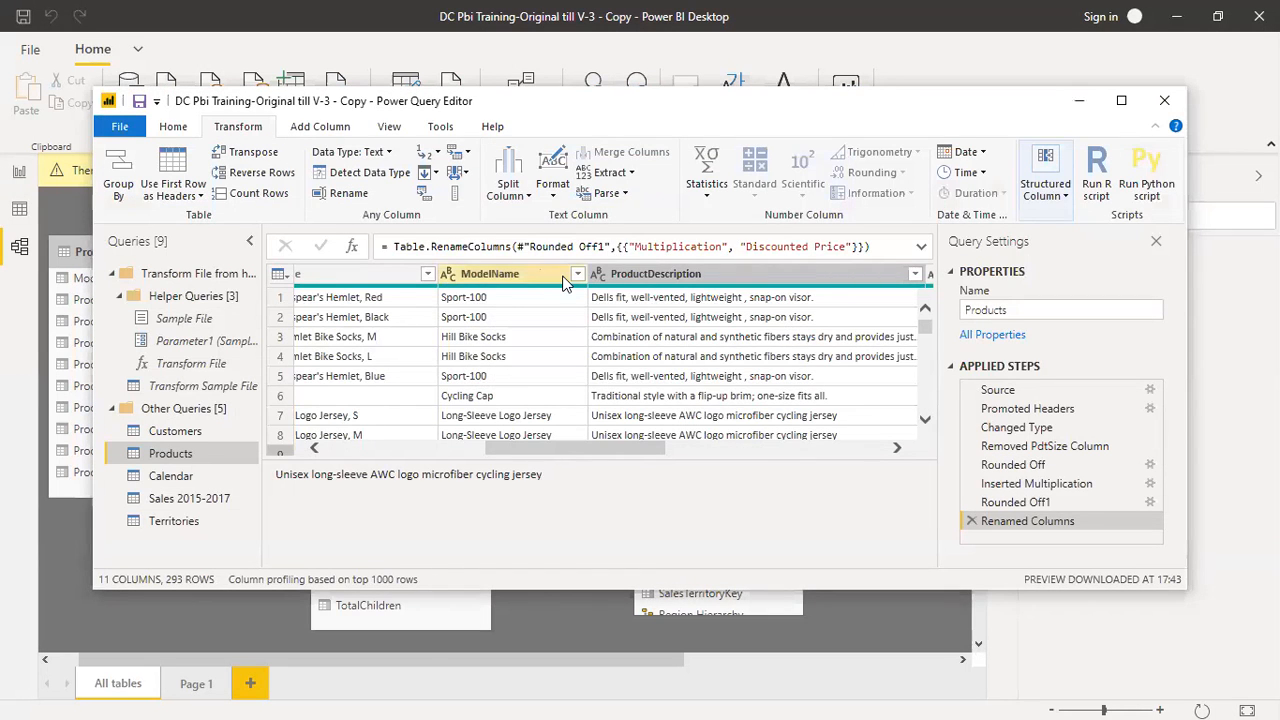
pyautogui.click(1121, 100)
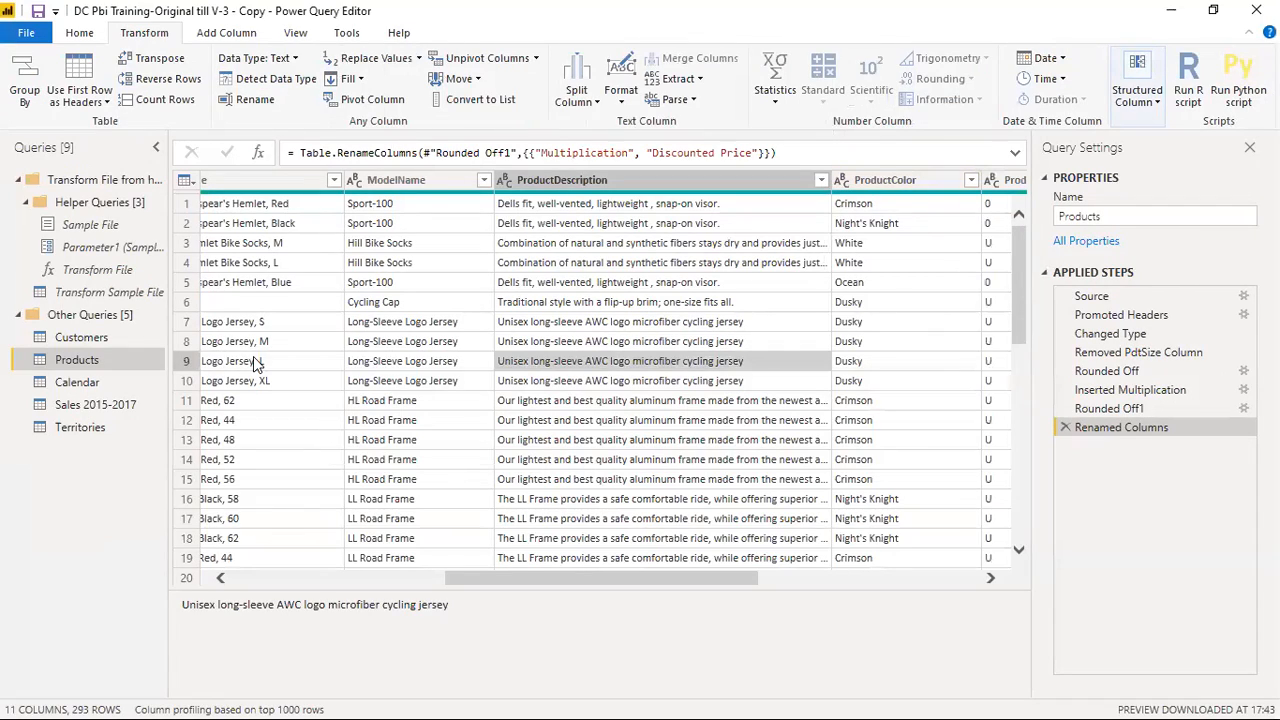
pyautogui.hotkey('alt', 'Tab')
# Step: Add a column extracting ProductSKU text after the "-" delimiter, scanning from the end of the input and skipping 1 delimiter
pyautogui.moveTo(628, 580); pyautogui.dragTo(410, 582)
pyautogui.click(567, 180)
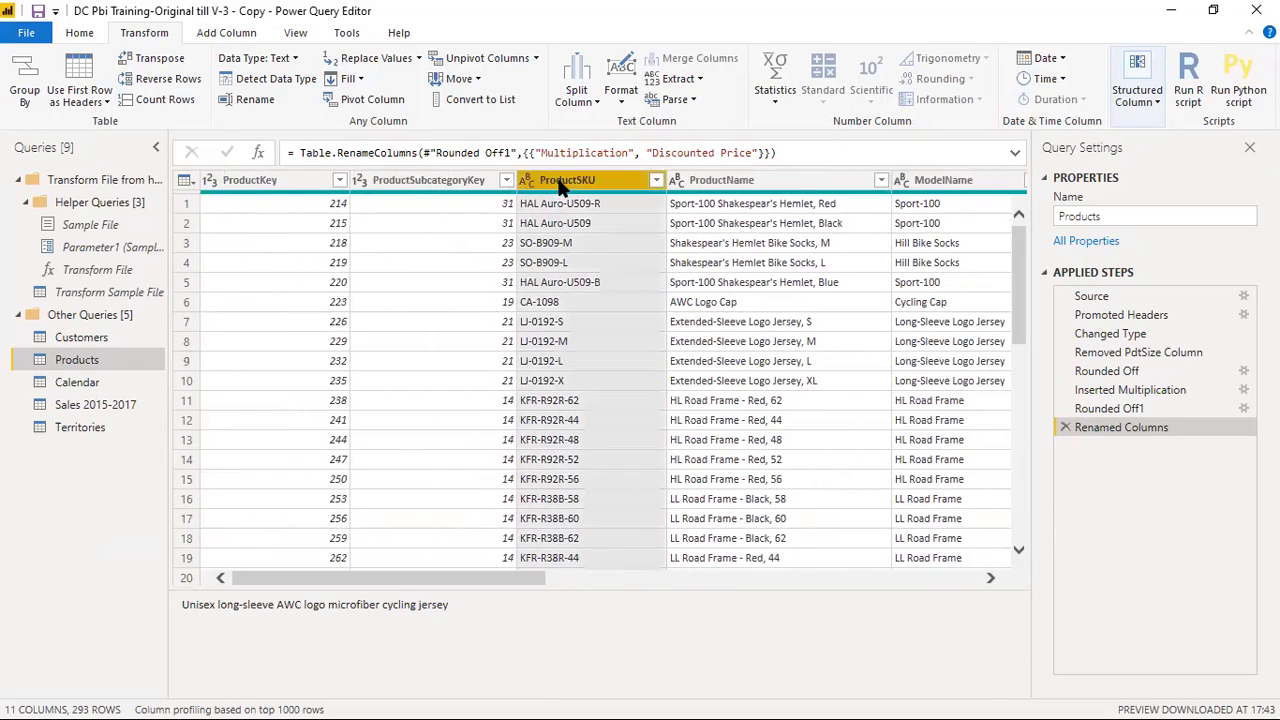
pyautogui.click(224, 33)
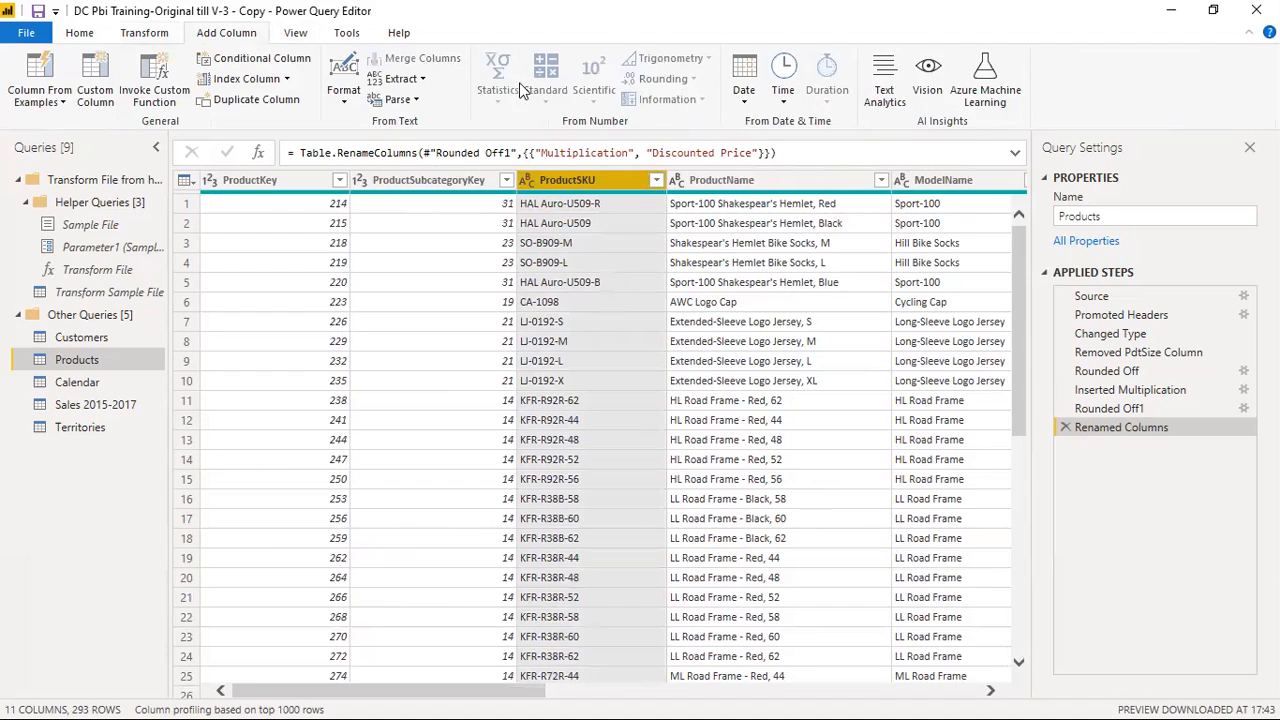
pyautogui.click(407, 78)
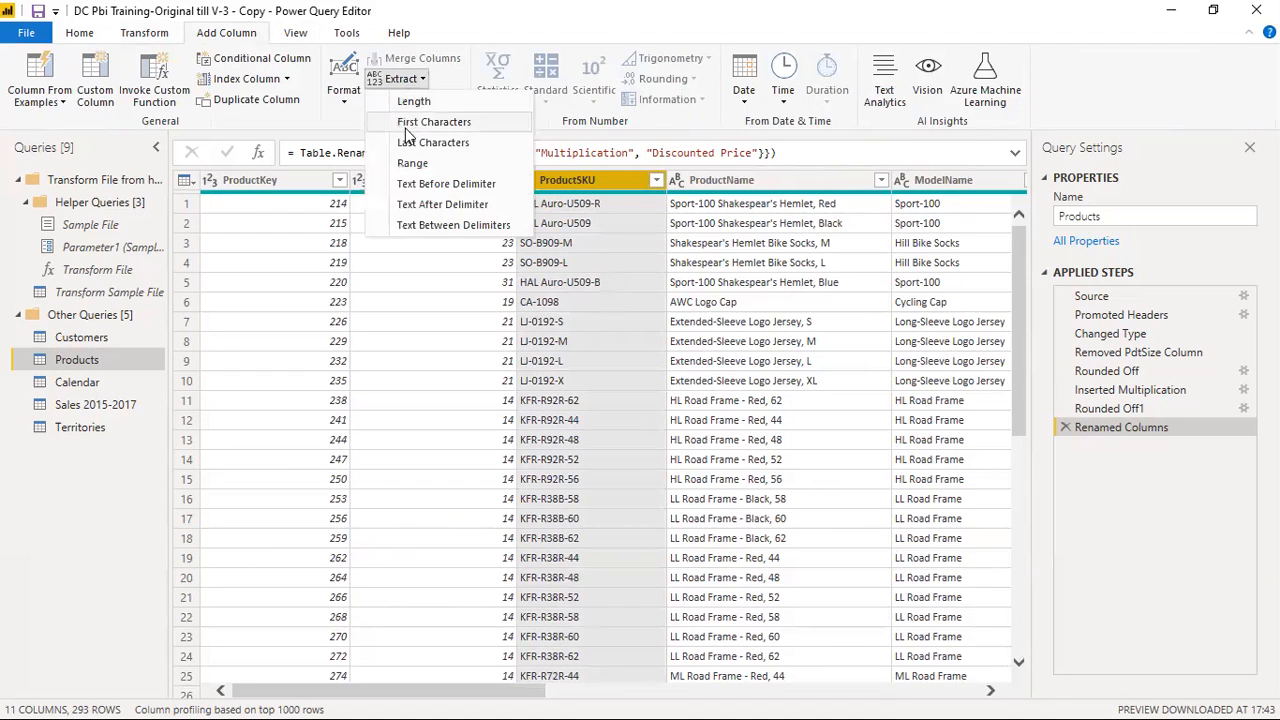
pyautogui.click(413, 210)
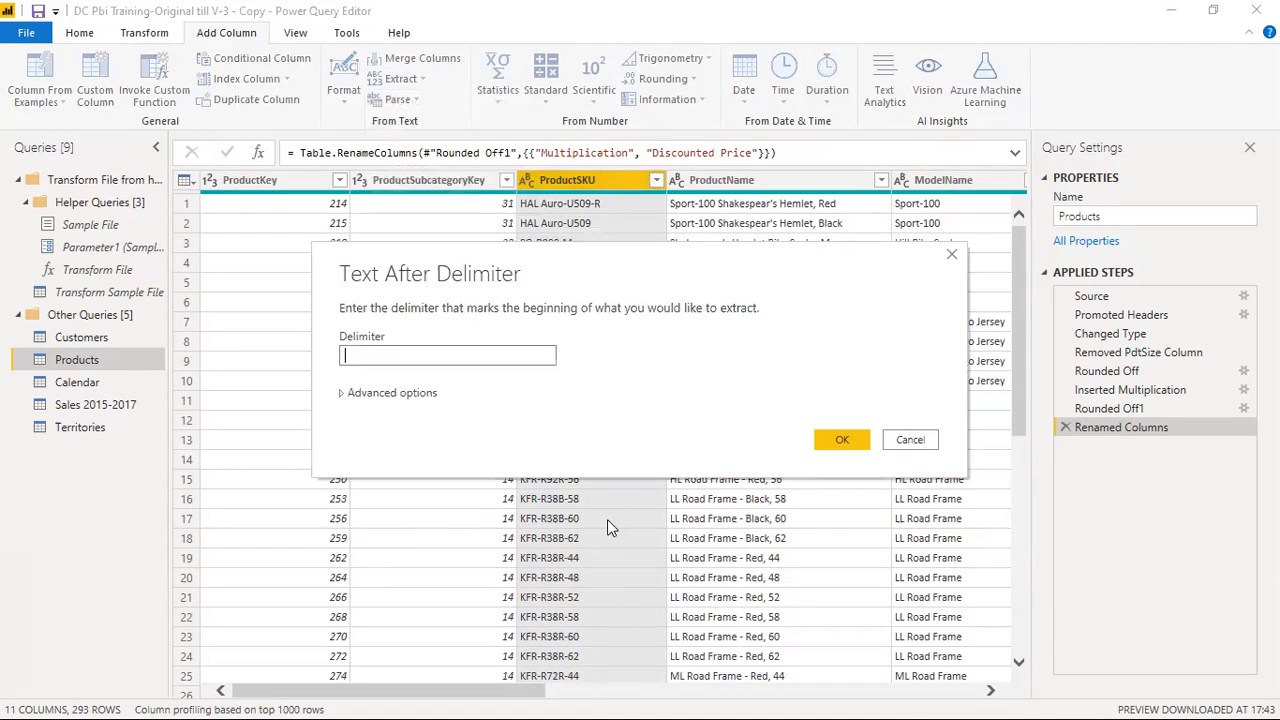
pyautogui.write('-')
pyautogui.click(358, 398)
pyautogui.click(418, 430)
pyautogui.click(418, 470)
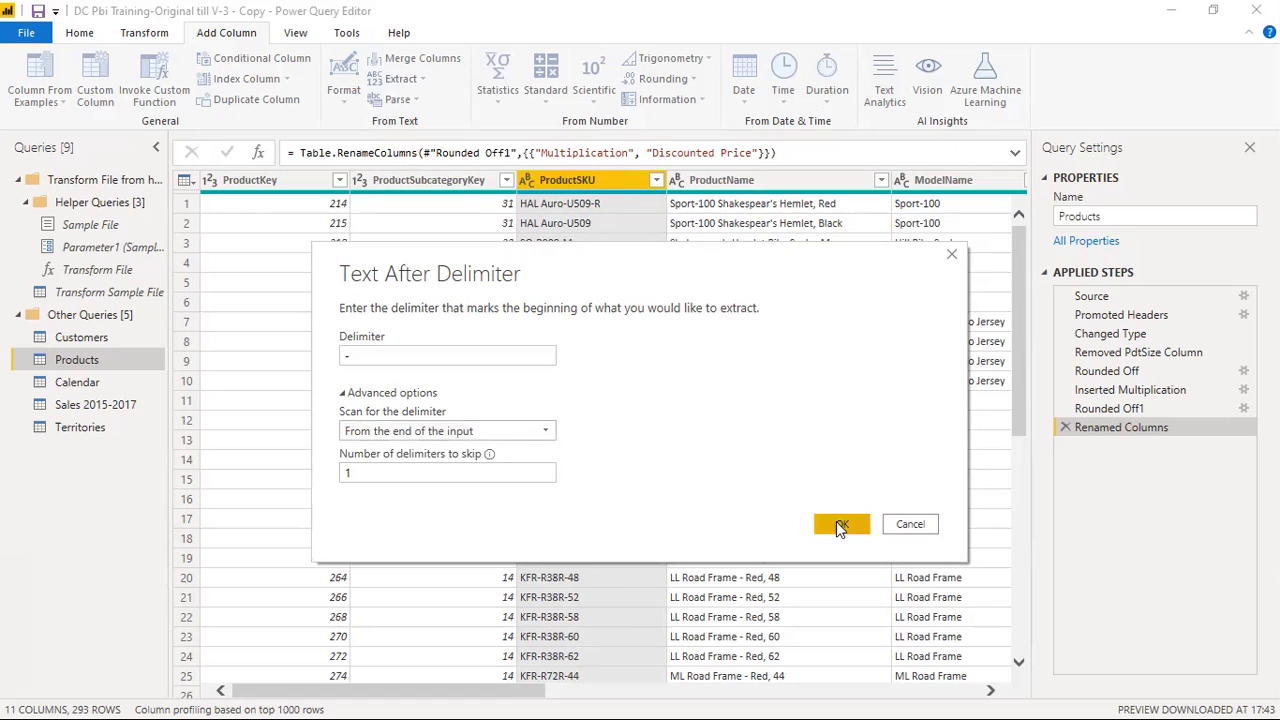
pyautogui.click(836, 523)
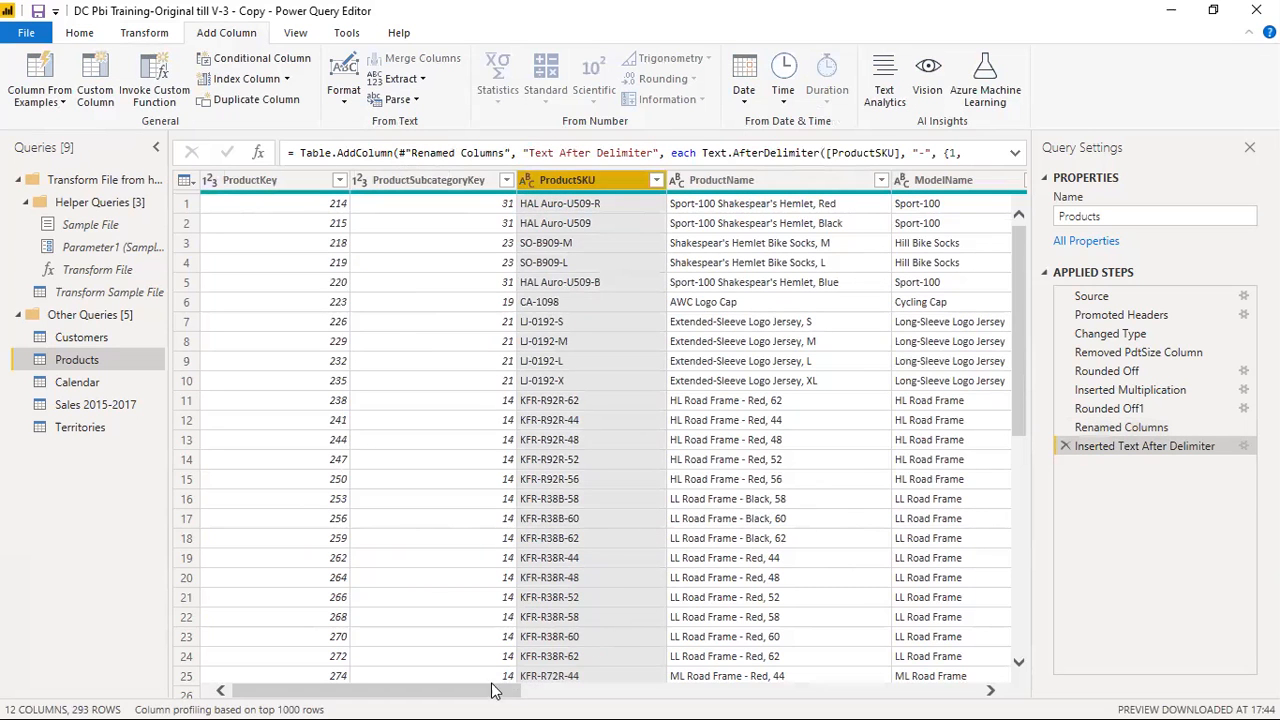
pyautogui.hscroll(6, 505, 690)
pyautogui.hscroll(2, 512, 695)
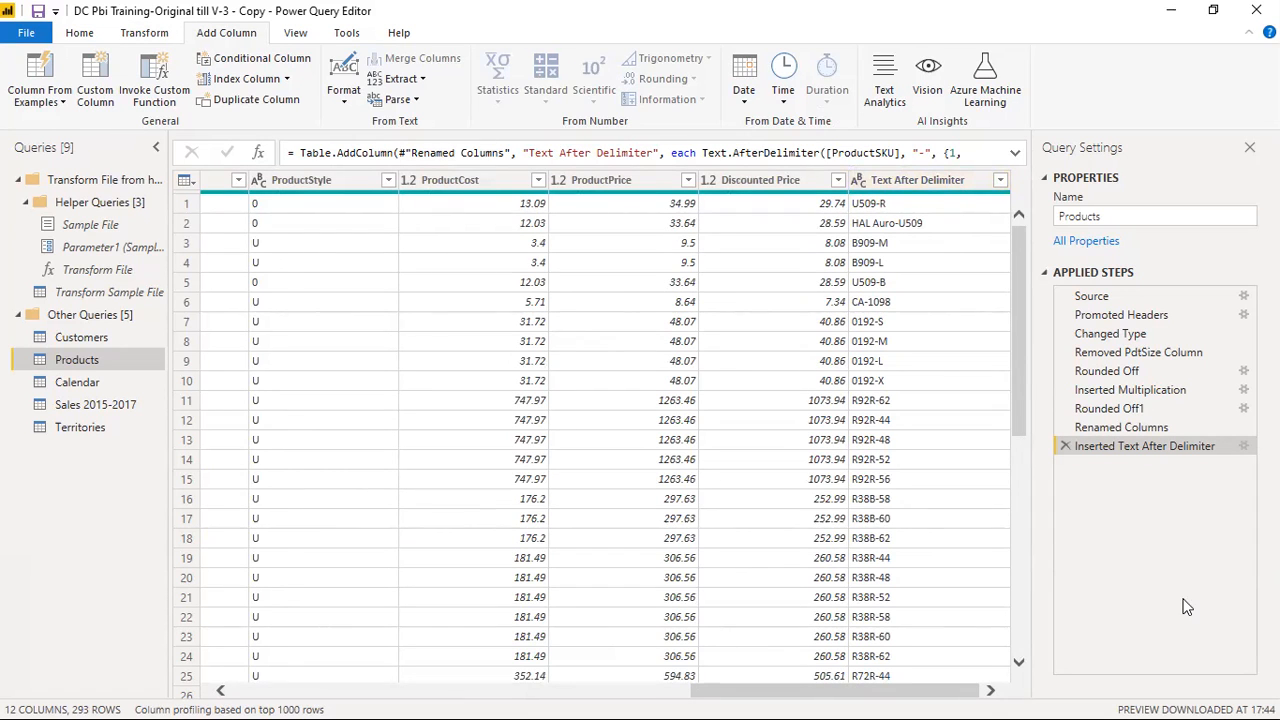
pyautogui.moveTo(1018, 347)
pyautogui.mouseDown()
pyautogui.moveTo(1025, 506)
pyautogui.moveTo(1022, 370)
pyautogui.mouseUp()
# Step: Check the distinct values in the ProductStyle column and replace 0 with NA in it
pyautogui.click(300, 186)
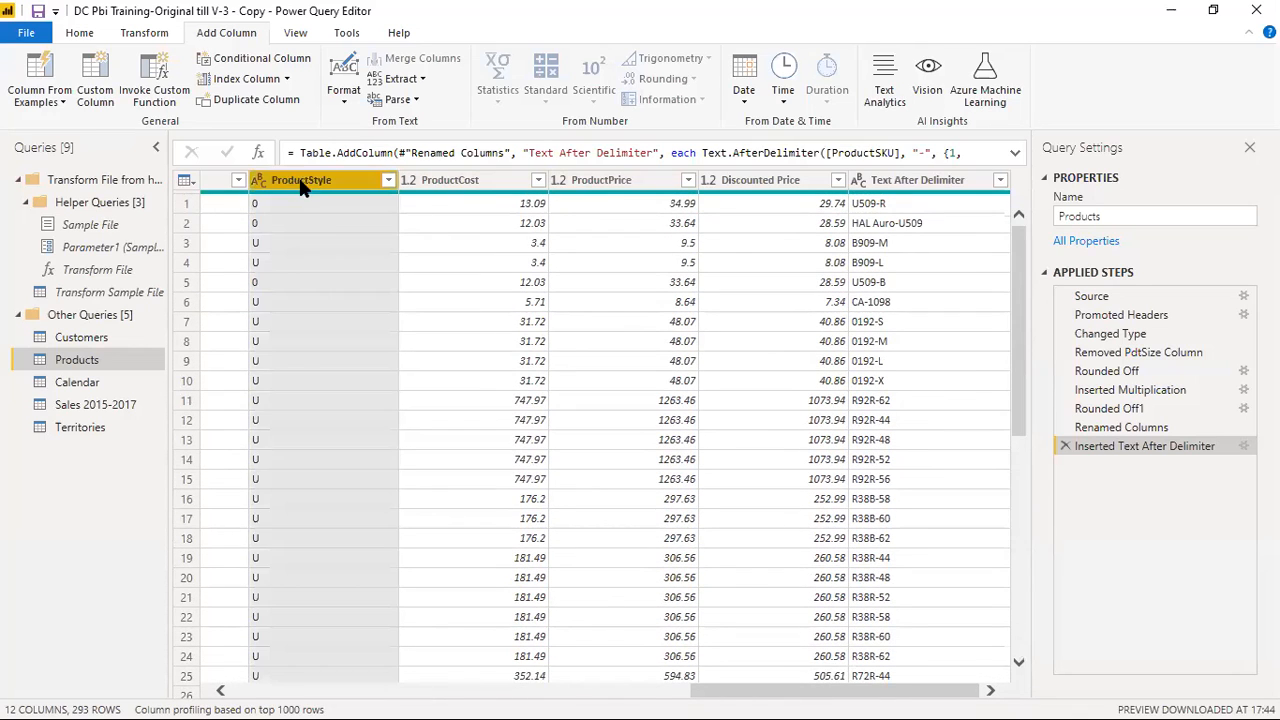
pyautogui.click(324, 222)
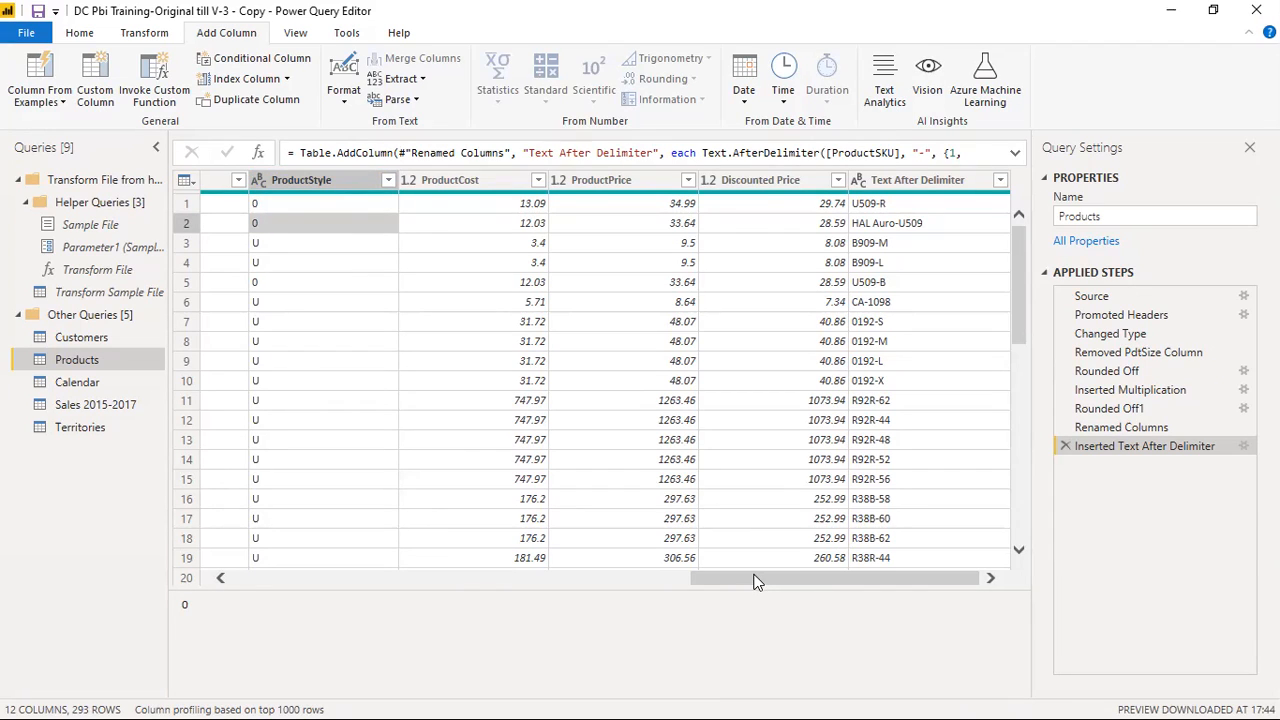
pyautogui.moveTo(746, 578); pyautogui.dragTo(614, 578)
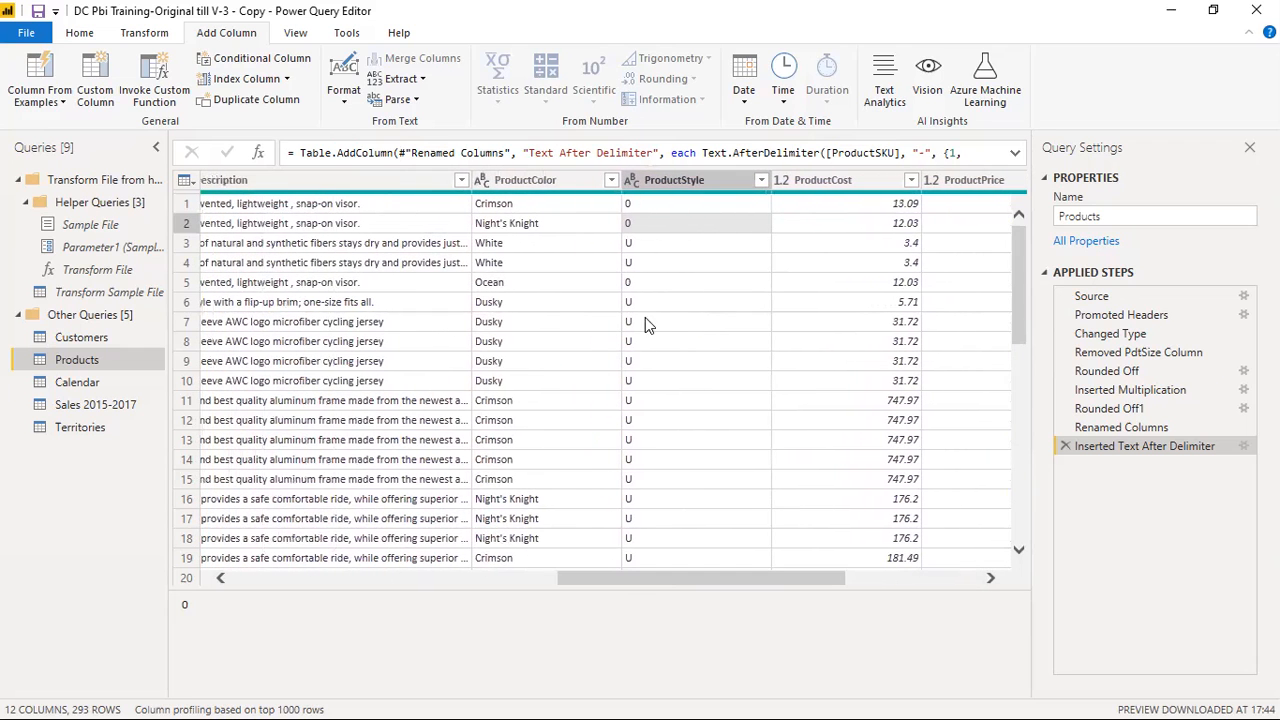
pyautogui.click(761, 180)
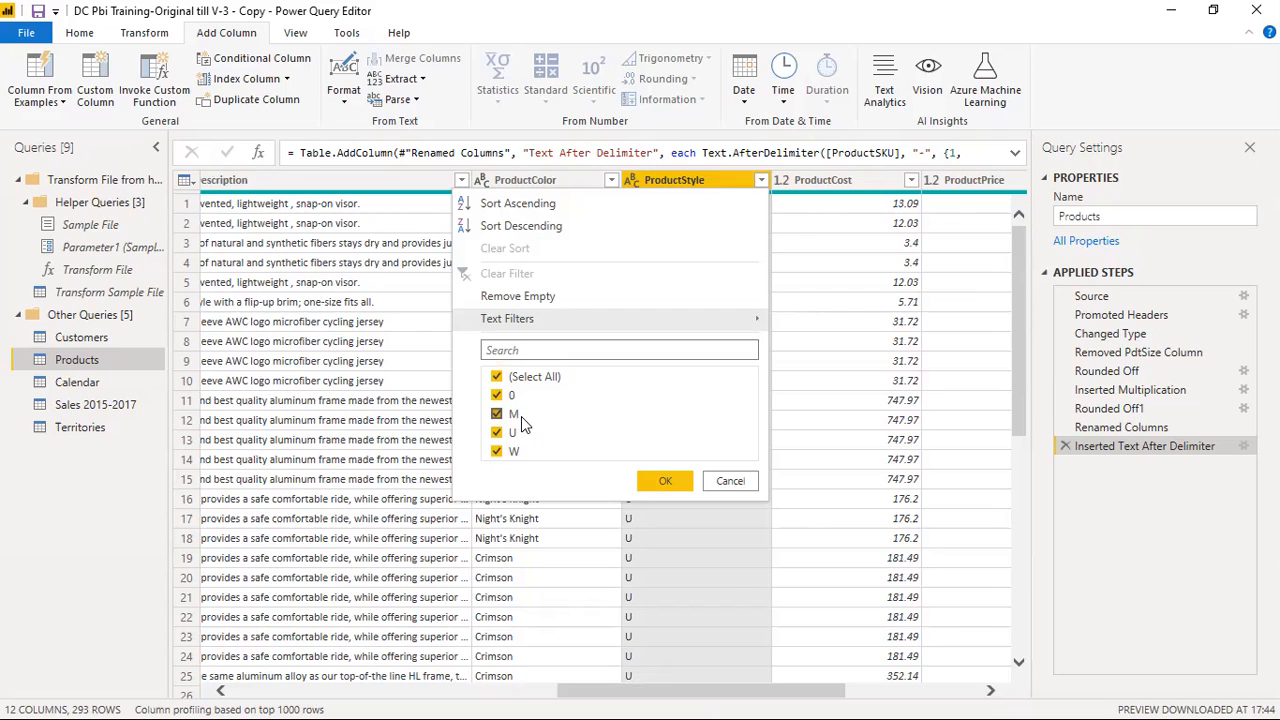
pyautogui.click(710, 482)
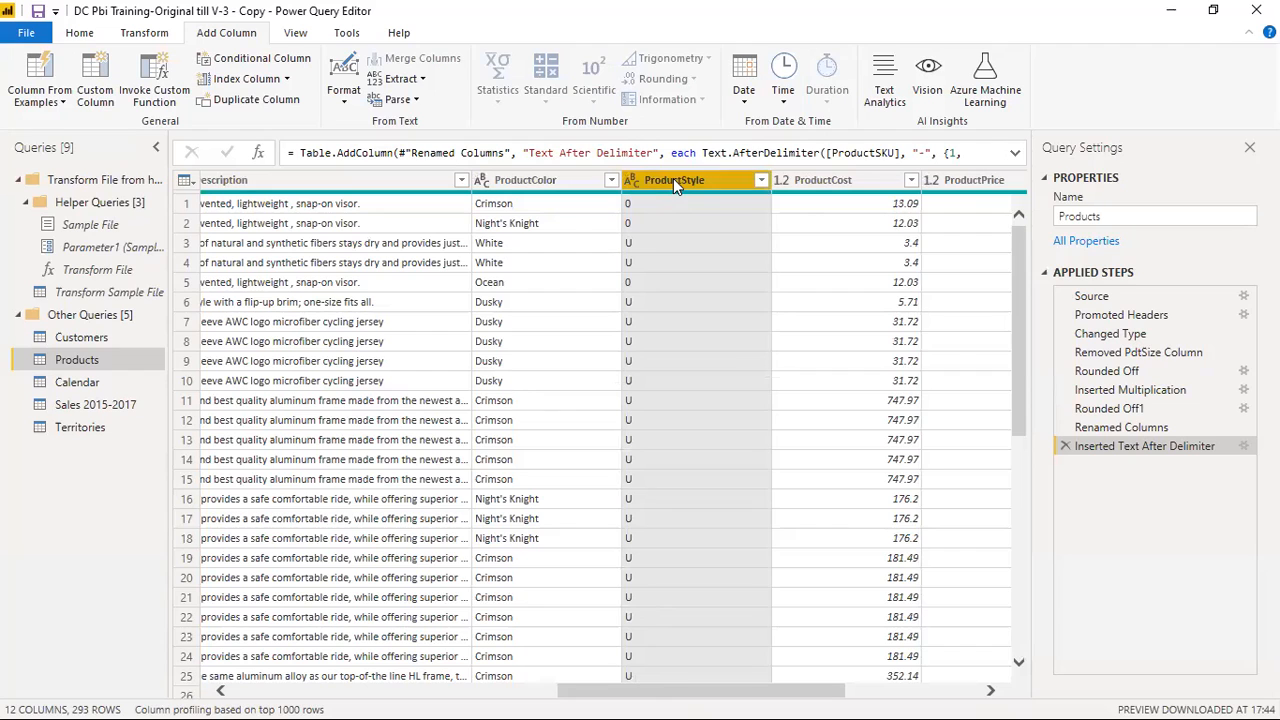
pyautogui.click(145, 33)
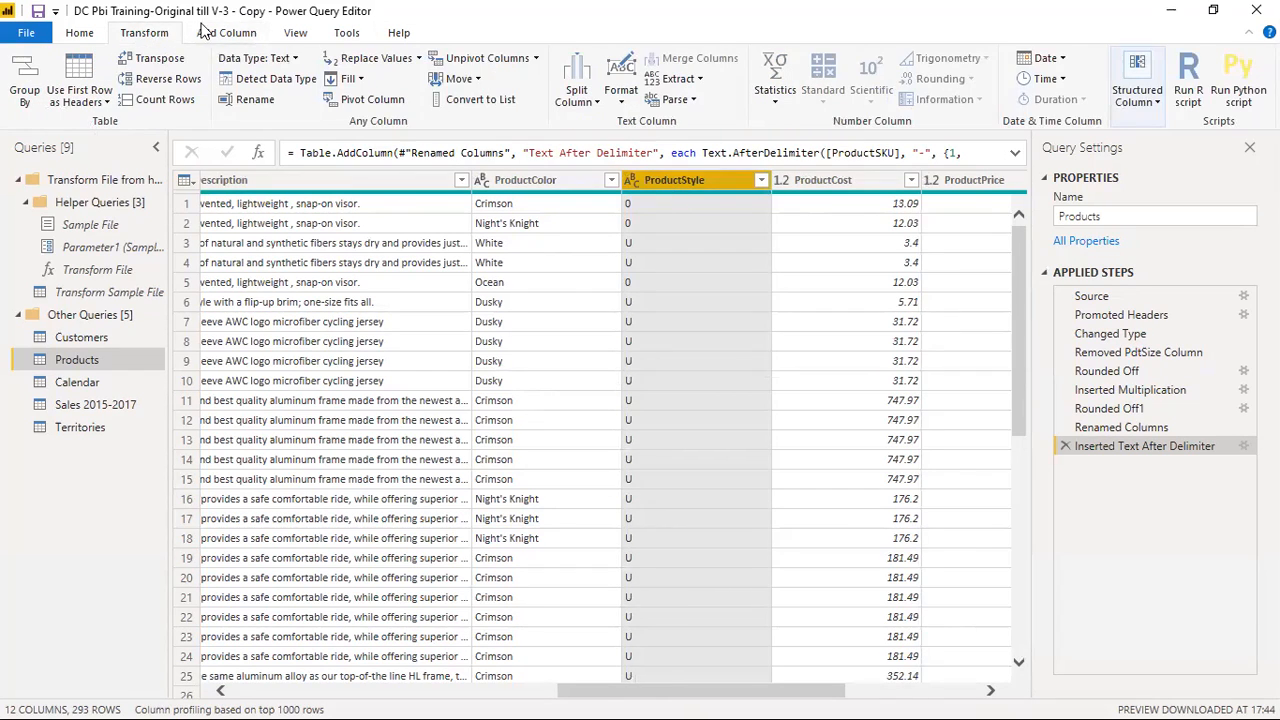
pyautogui.click(419, 59)
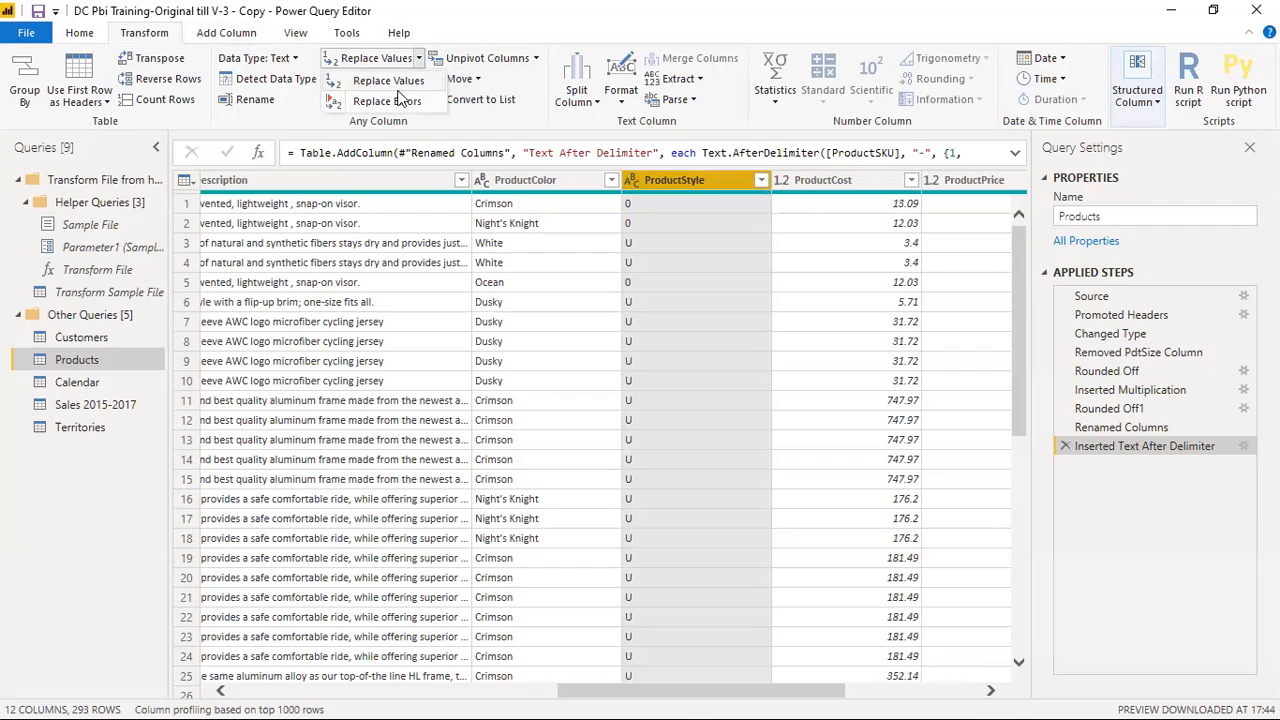
pyautogui.click(398, 80)
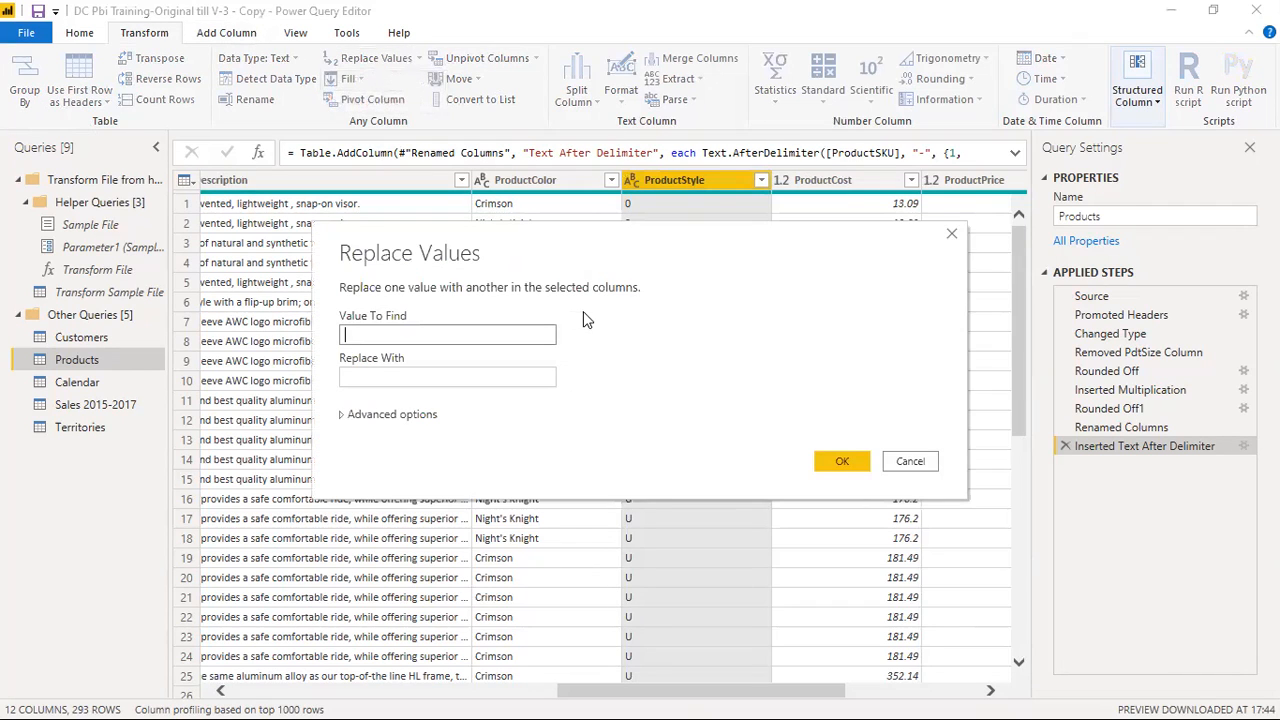
pyautogui.press('Tab')
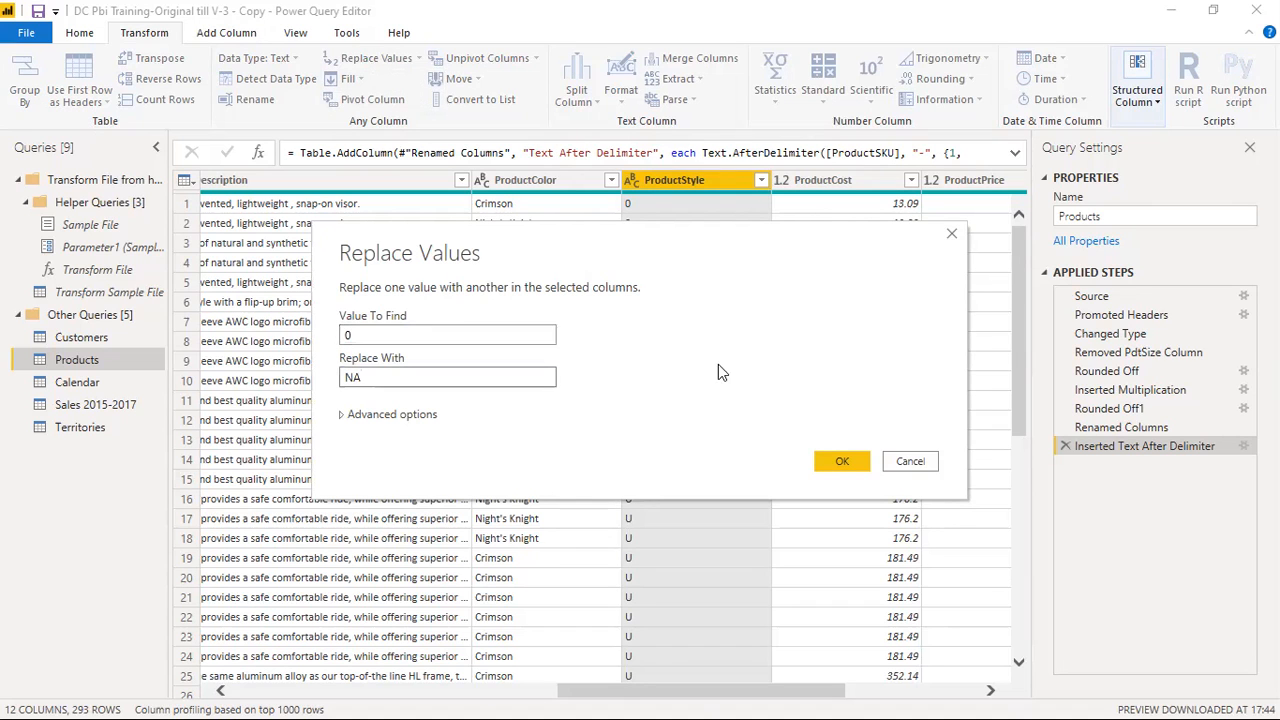
pyautogui.click(853, 459)
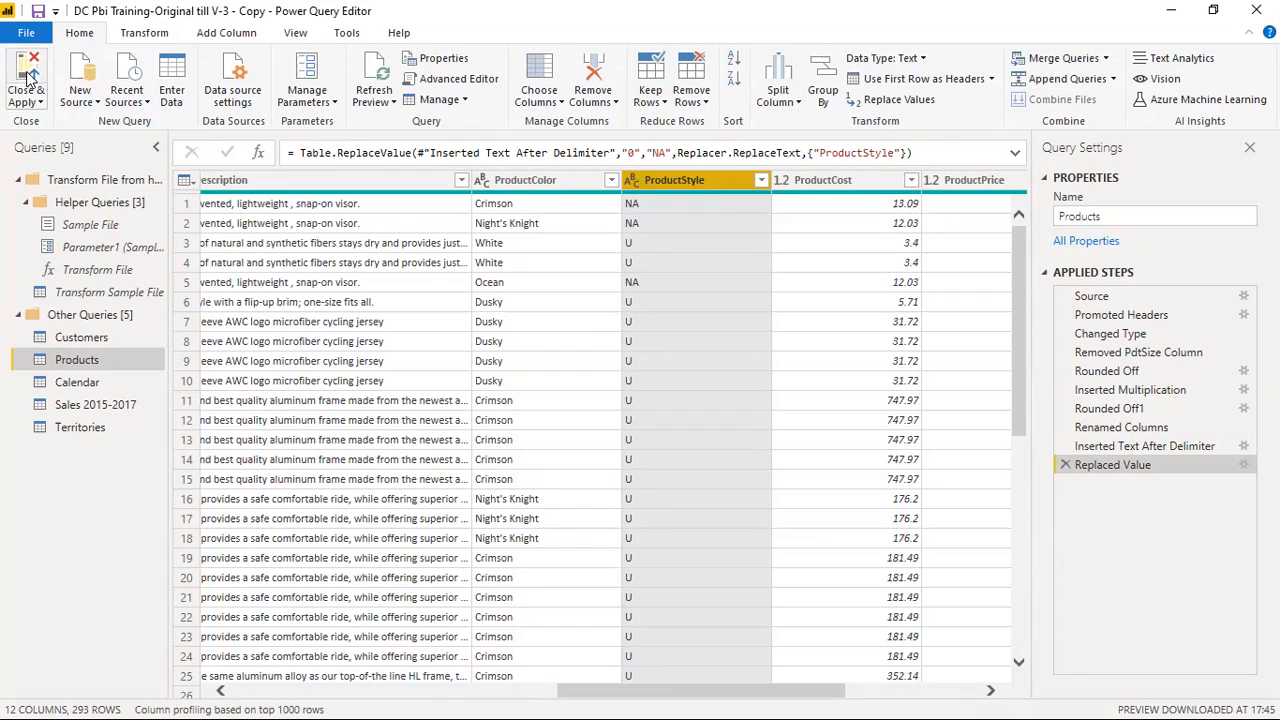
# Step: Start a conditional column named Demographic-Income in the Customers query
pyautogui.click(88, 338)
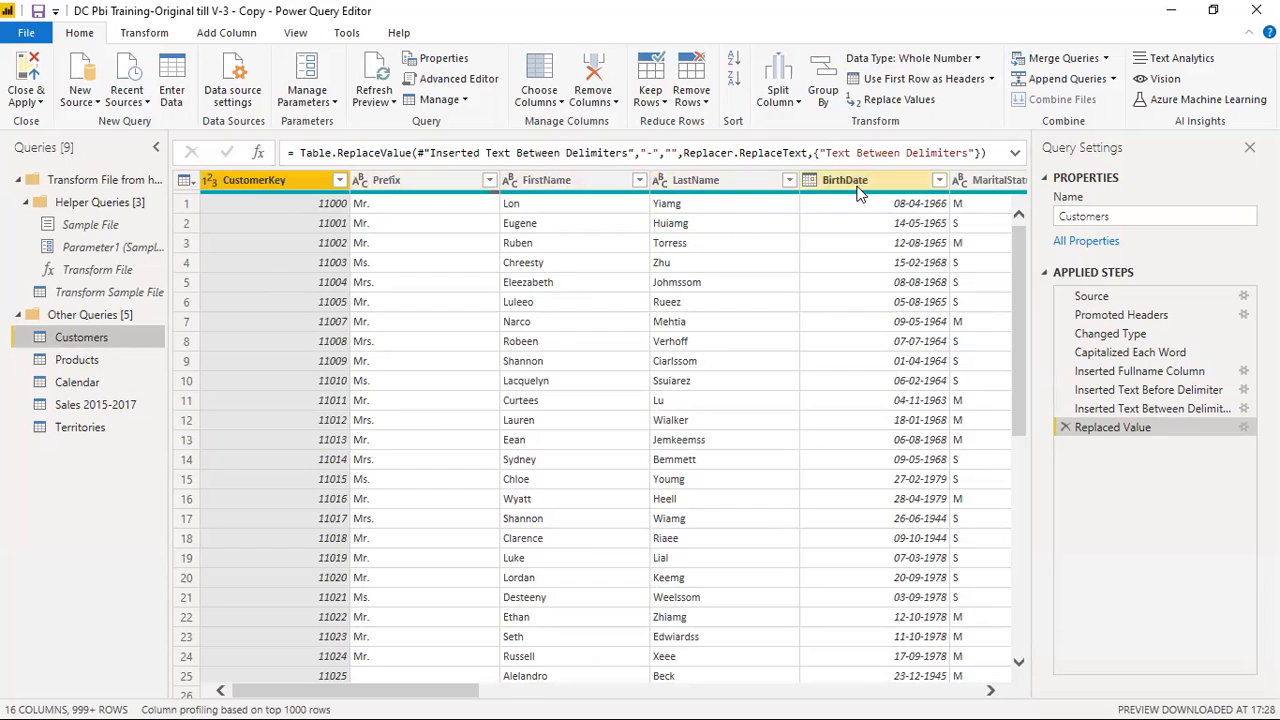
pyautogui.moveTo(409, 692); pyautogui.dragTo(533, 690)
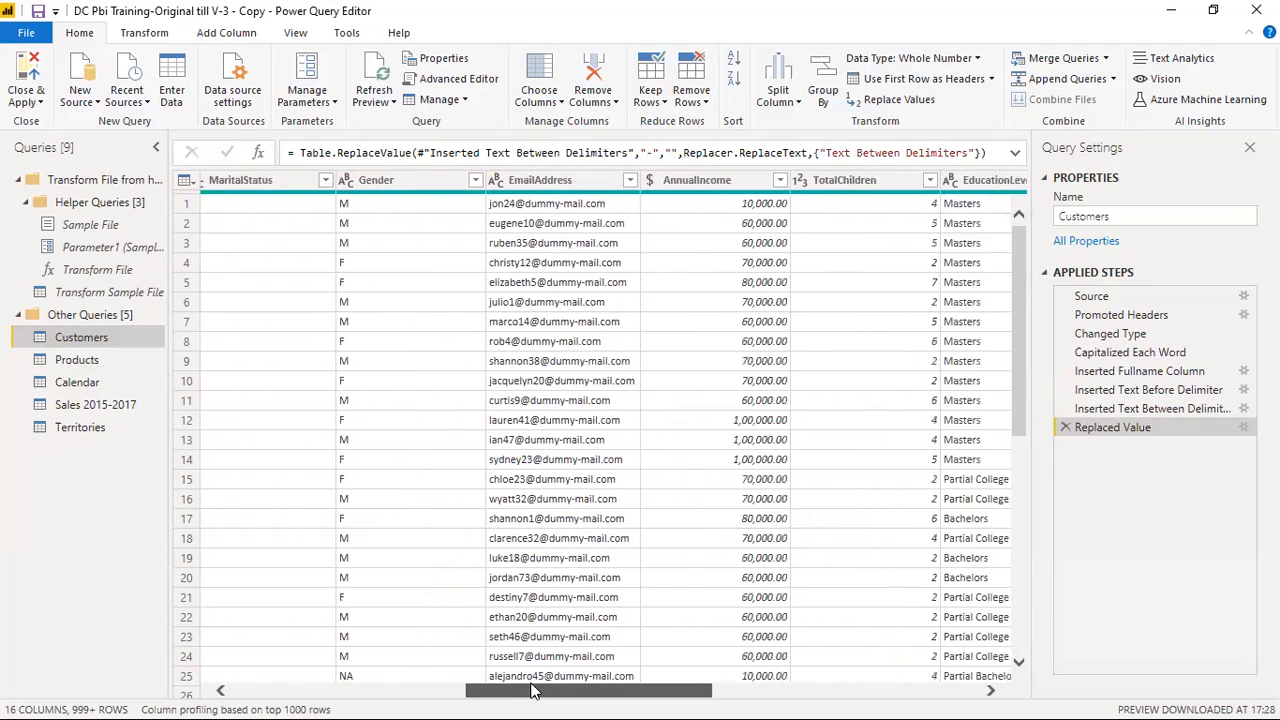
pyautogui.click(695, 186)
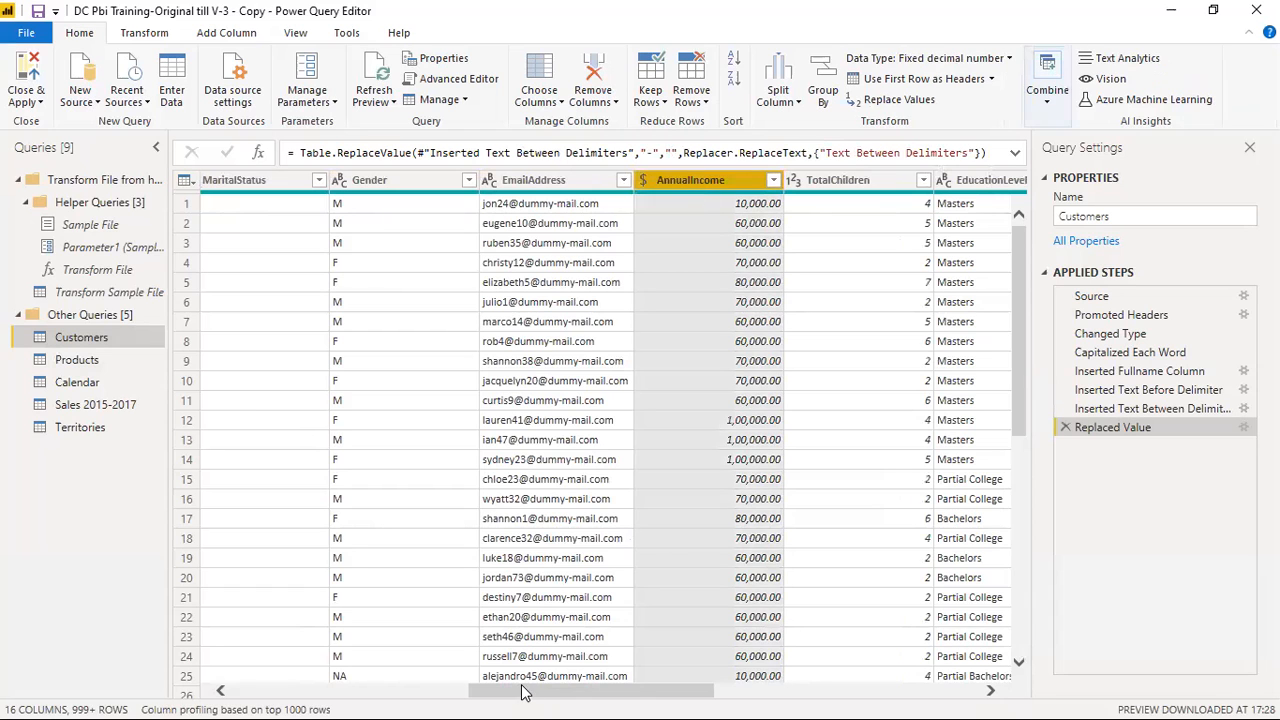
pyautogui.moveTo(522, 692); pyautogui.dragTo(535, 693)
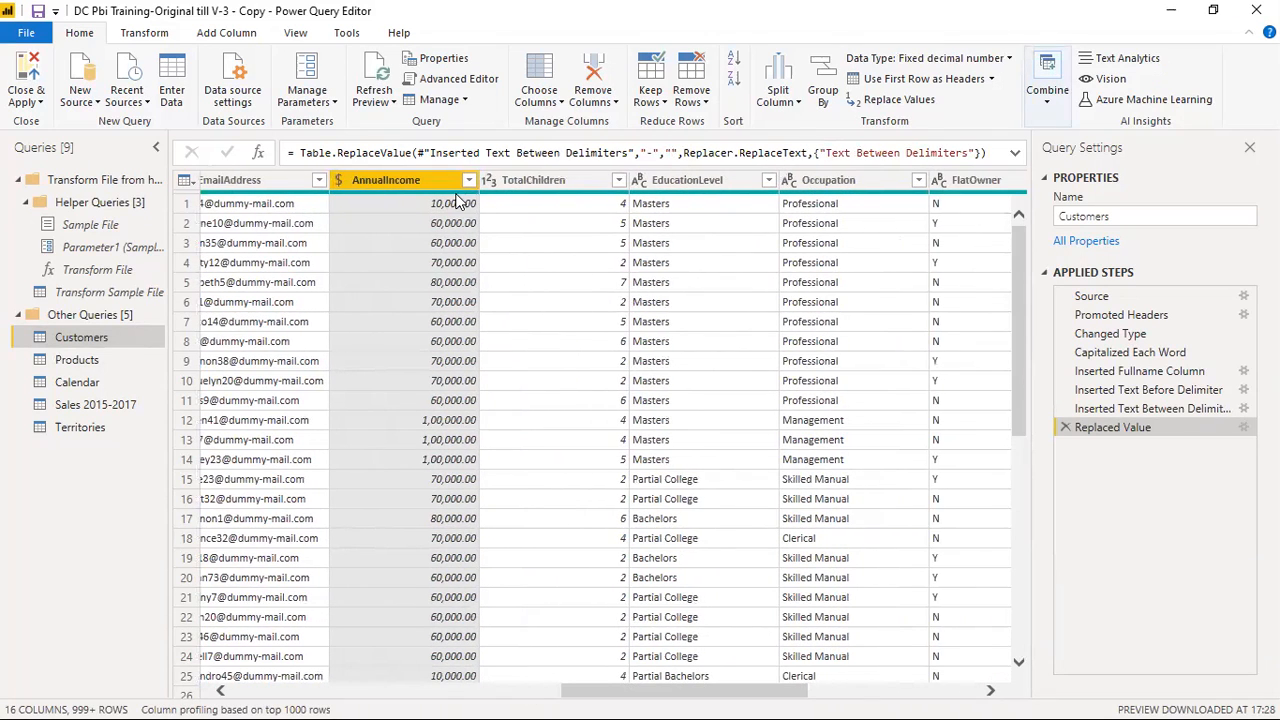
pyautogui.click(230, 33)
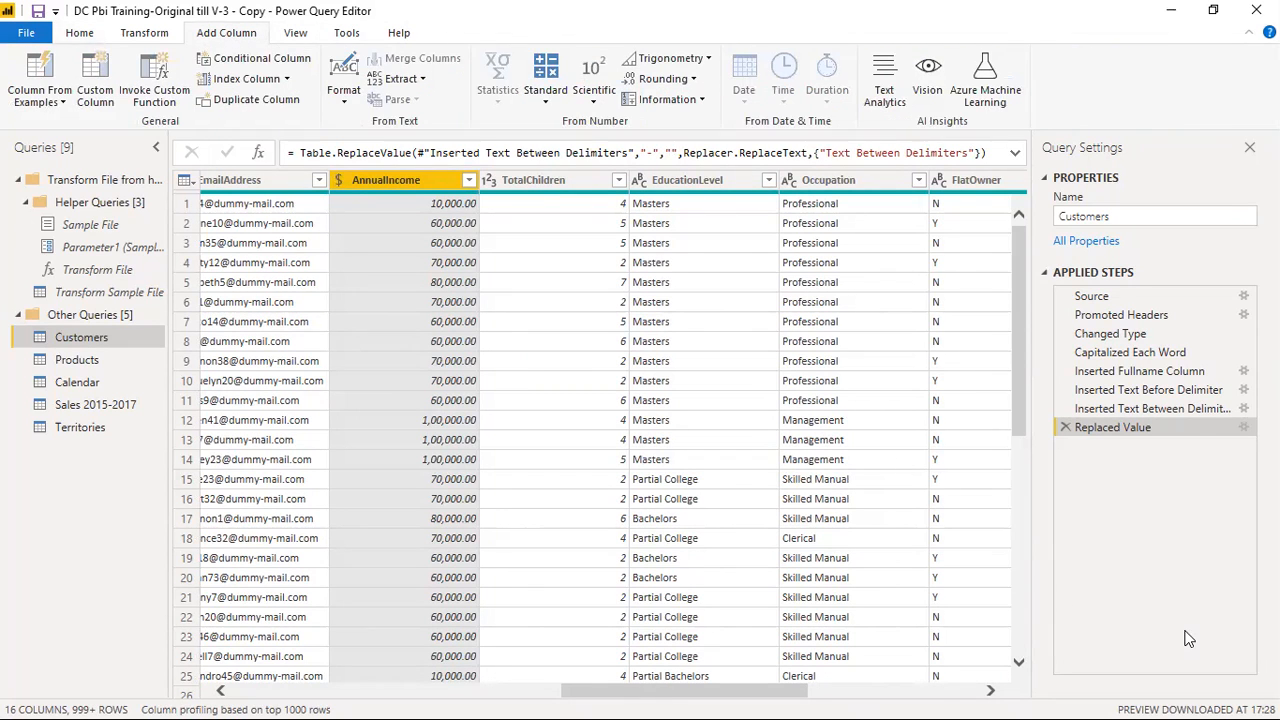
pyautogui.click(252, 62)
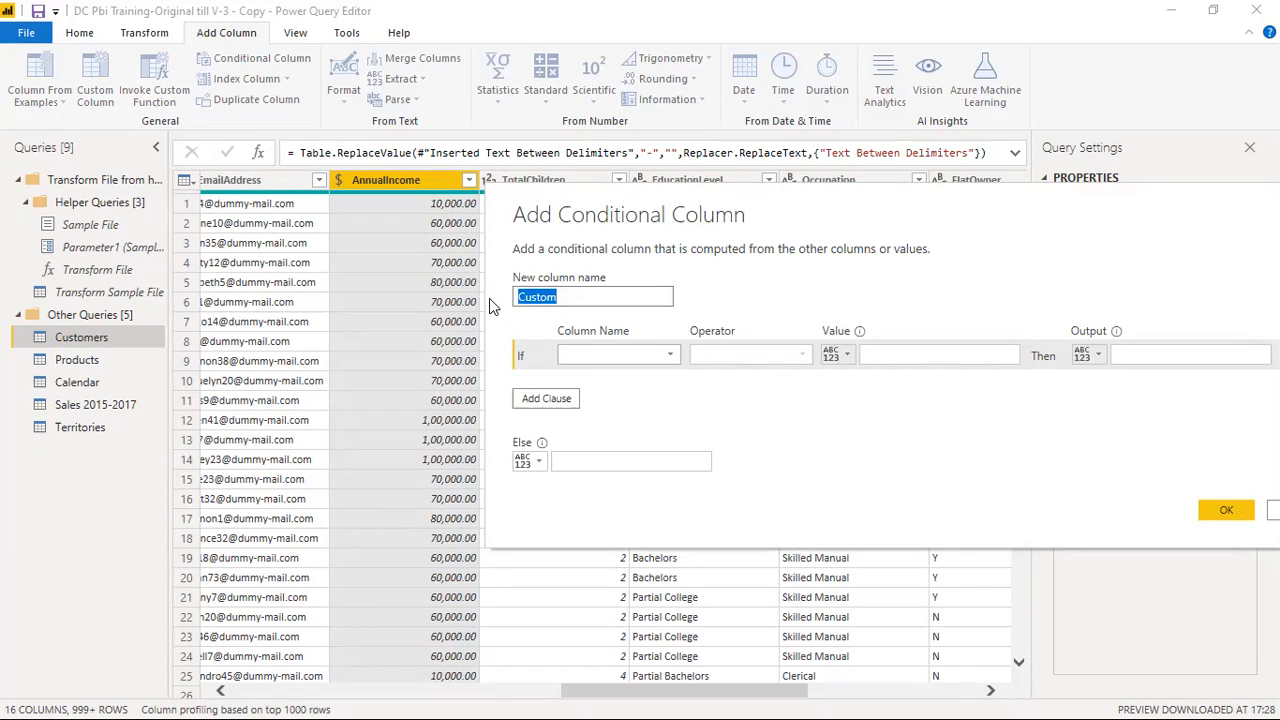
pyautogui.write('In')
pyautogui.write('Demo')
pyautogui.write('graphic ')
pyautogui.write('Income')
pyautogui.hotkey('ctrl', 'Left')
pyautogui.press('BackSpace')
pyautogui.write('-')
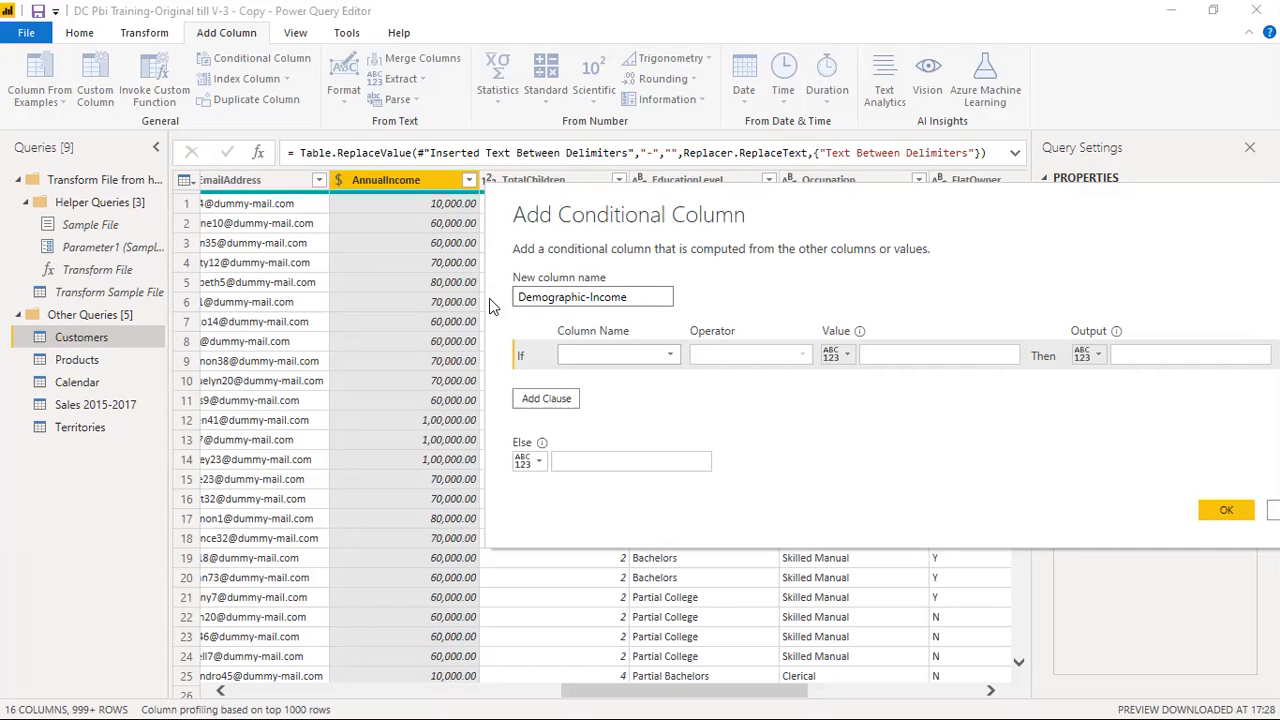
# Step: Set the first condition to output Affluent when AnnualIncome is greater than or equal to 150000
pyautogui.click(590, 355)
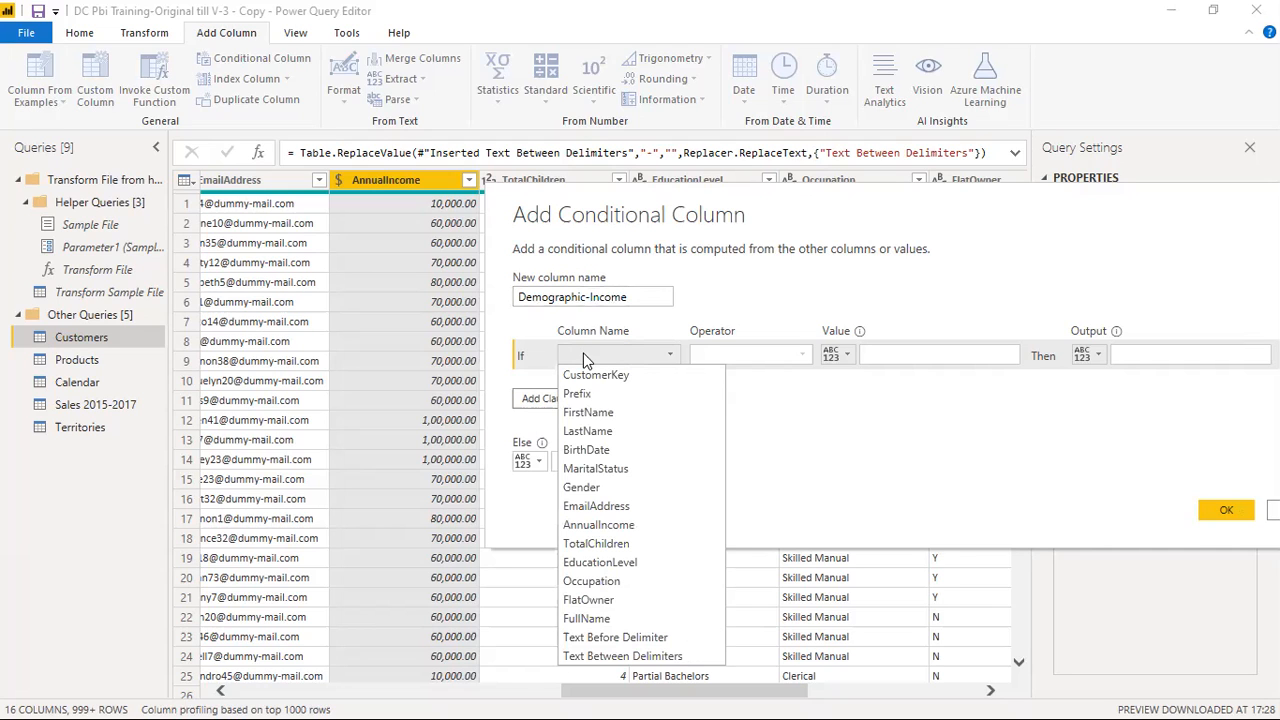
pyautogui.click(612, 524)
pyautogui.click(742, 354)
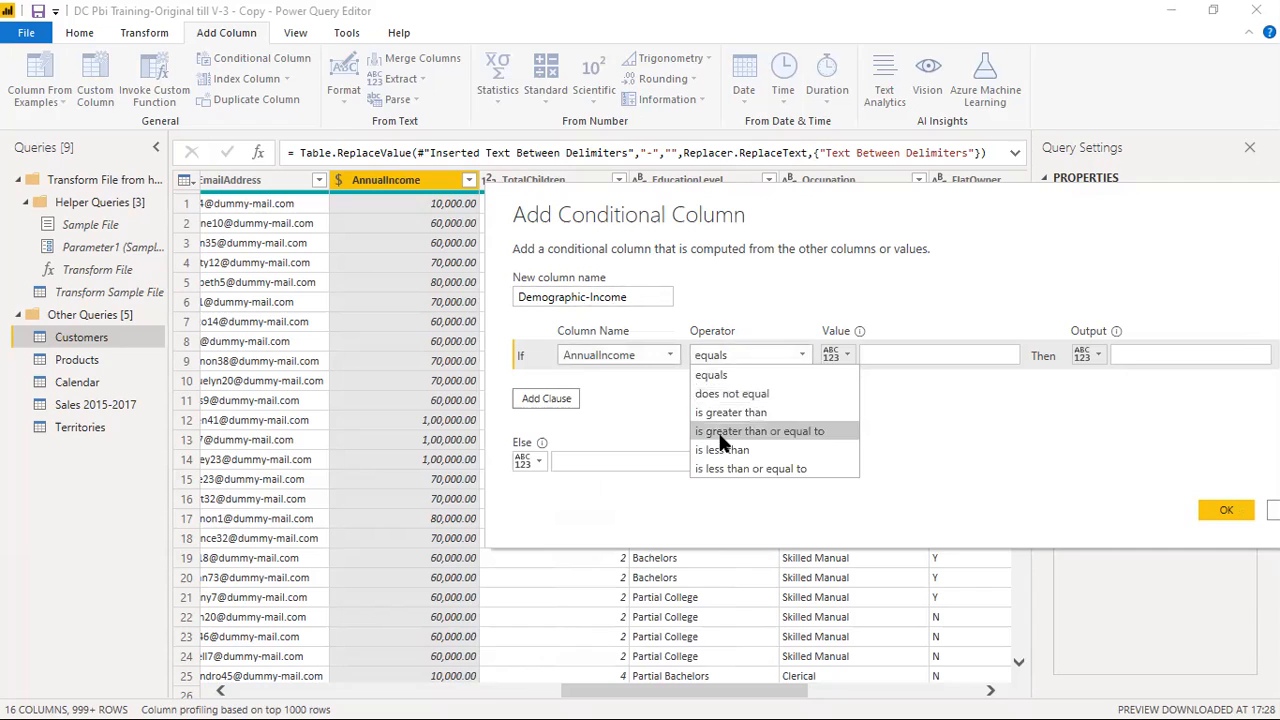
pyautogui.click(720, 433)
pyautogui.click(905, 352)
pyautogui.write('15000')
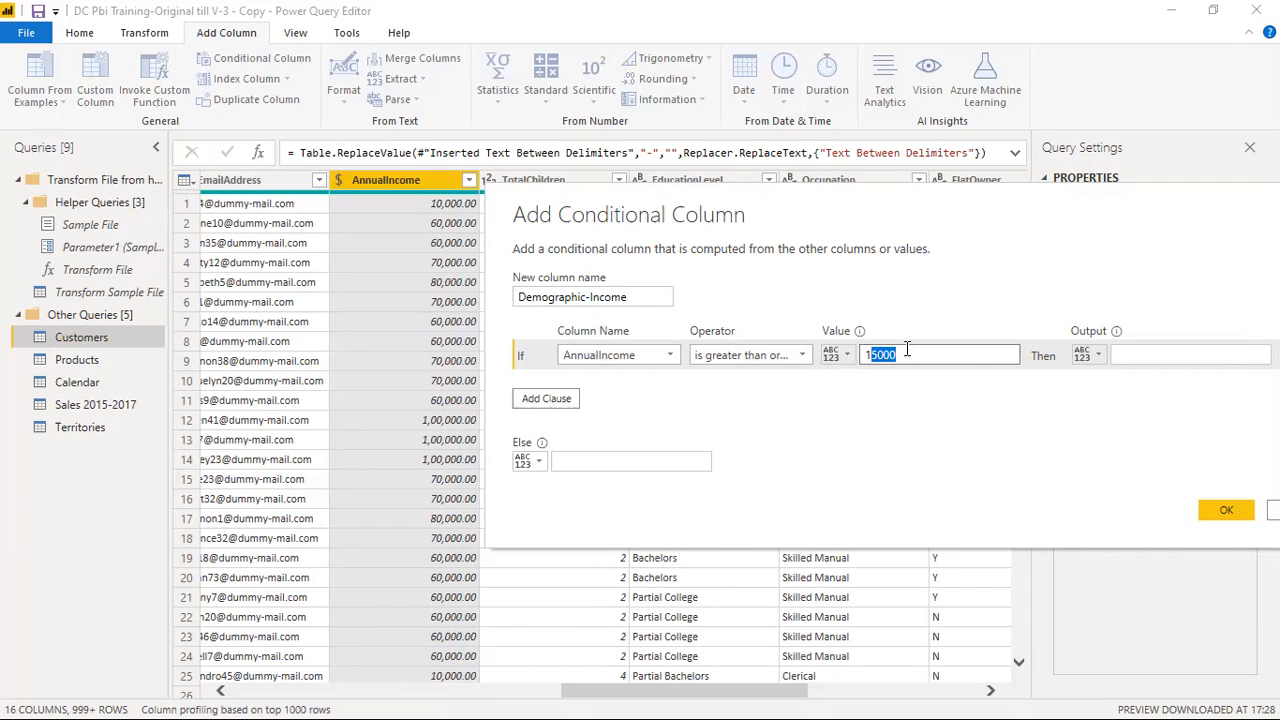
pyautogui.click(907, 350)
pyautogui.click(1139, 350)
pyautogui.write('Affluent')
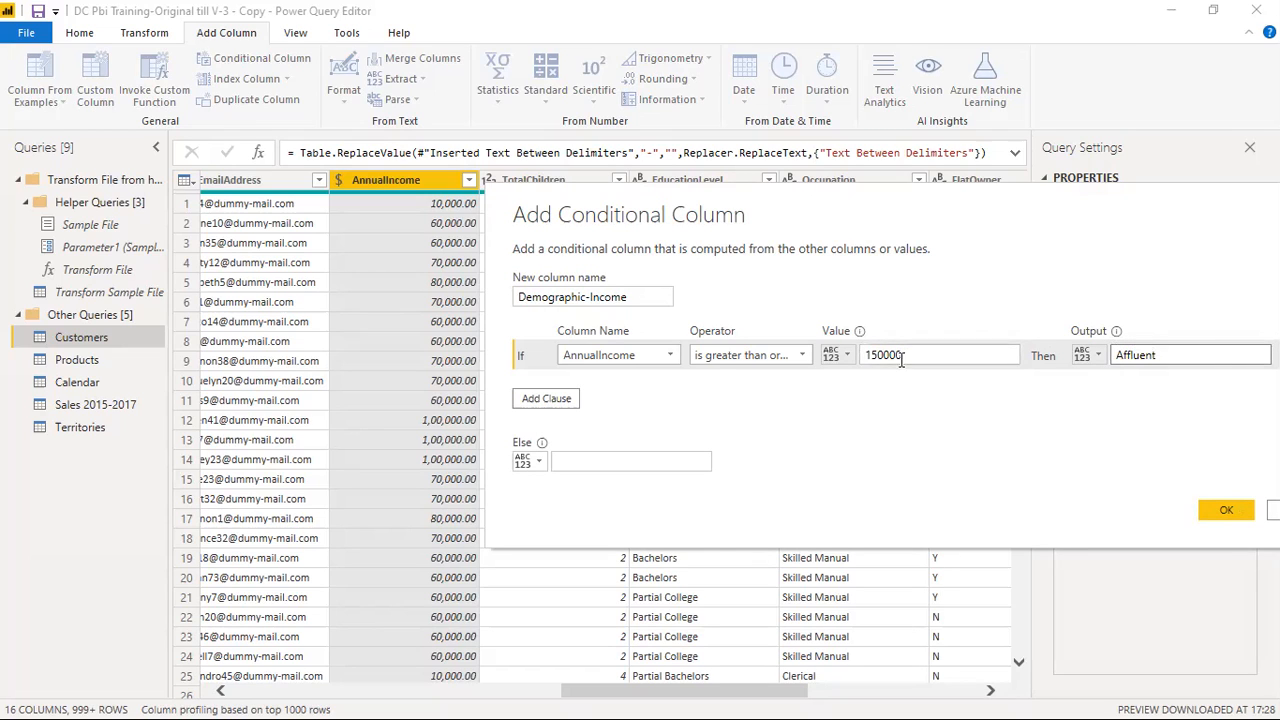
# Step: Add an else-if clause that outputs Rich when AnnualIncome is greater than or equal to 100000
pyautogui.click(547, 398)
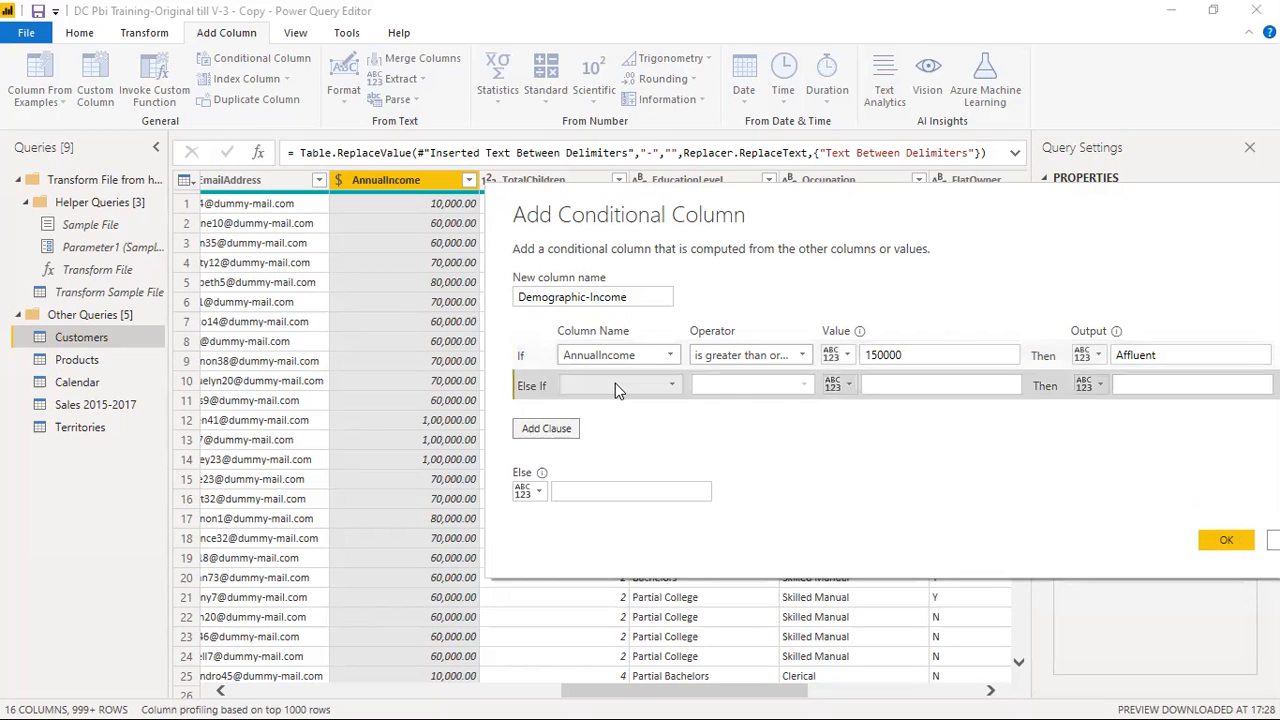
pyautogui.click(614, 384)
pyautogui.click(630, 555)
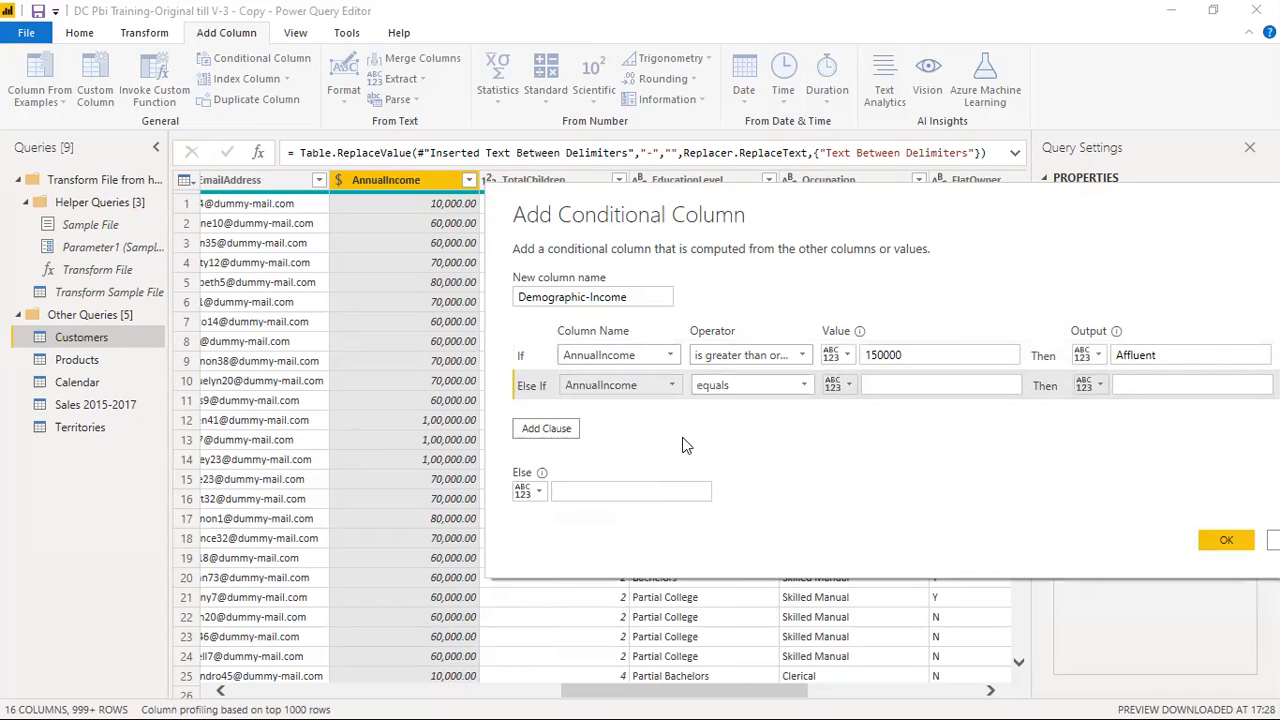
pyautogui.click(748, 385)
pyautogui.click(741, 465)
pyautogui.click(903, 384)
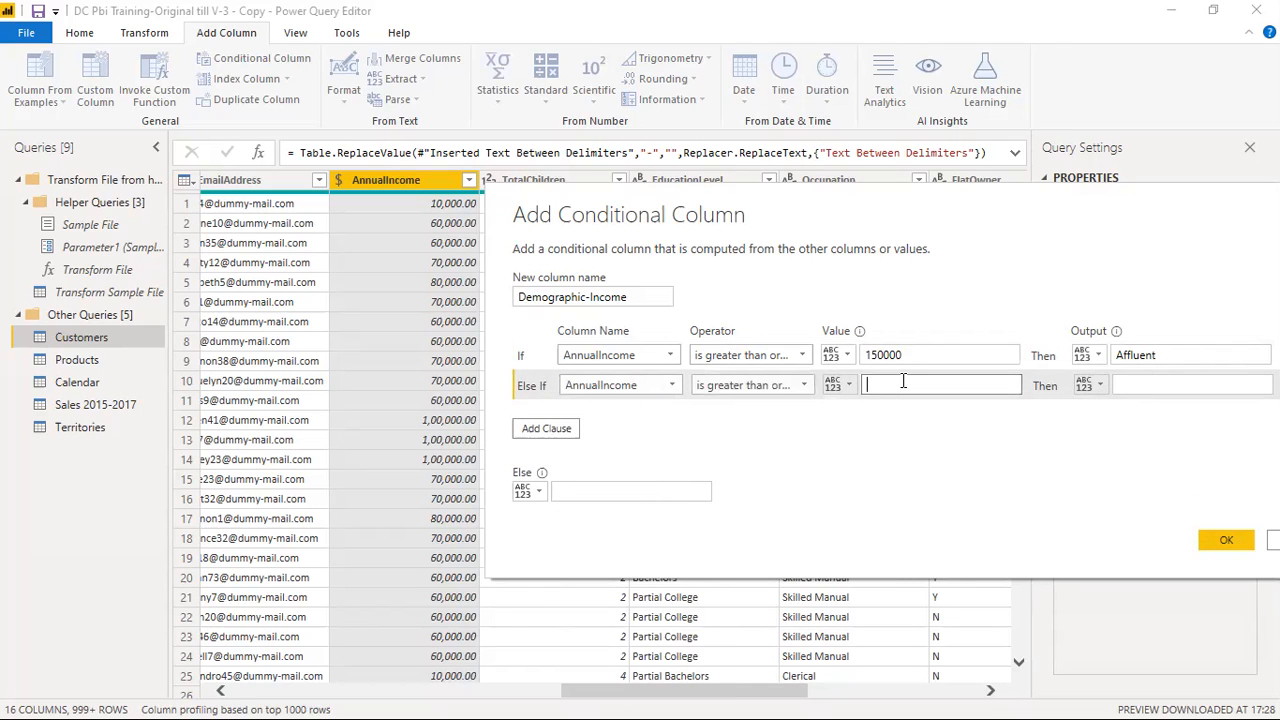
pyautogui.write('10000')
pyautogui.click(1165, 384)
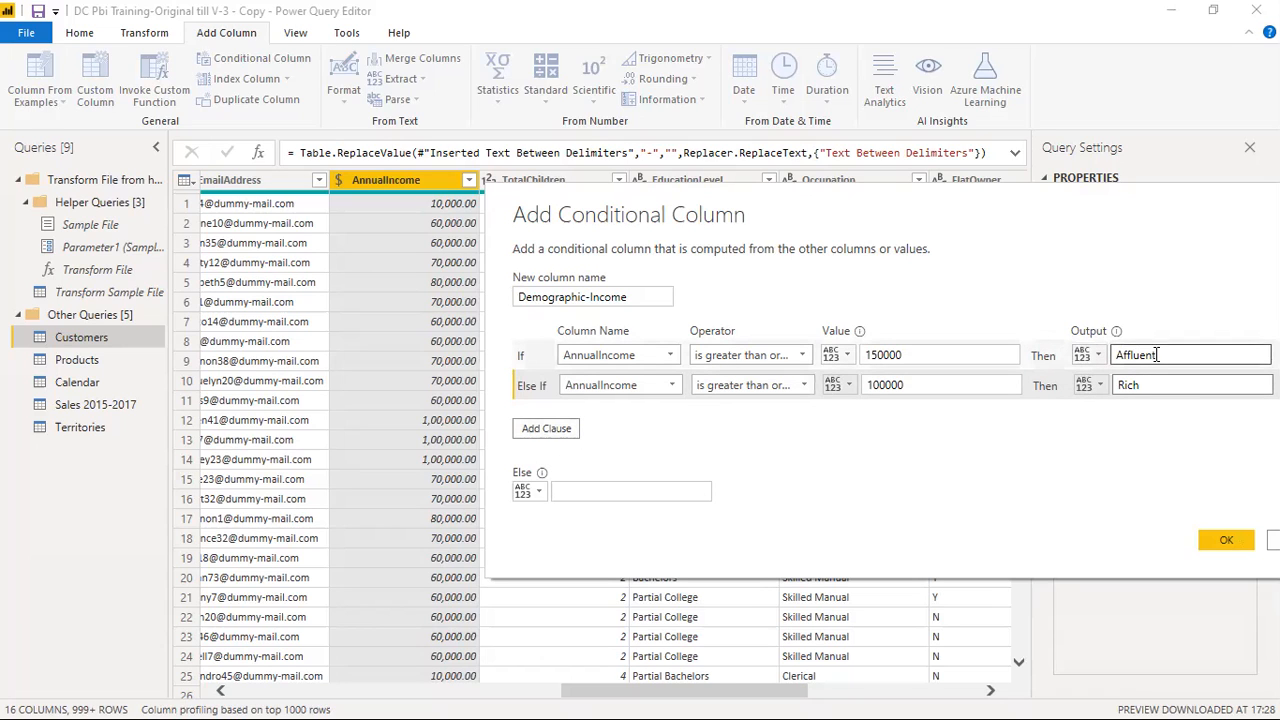
# Step: Add an else-if clause outputting Middle Class for AnnualIncome greater than or equal to 50000, and create the column with Getting by as the else output
pyautogui.click(560, 428)
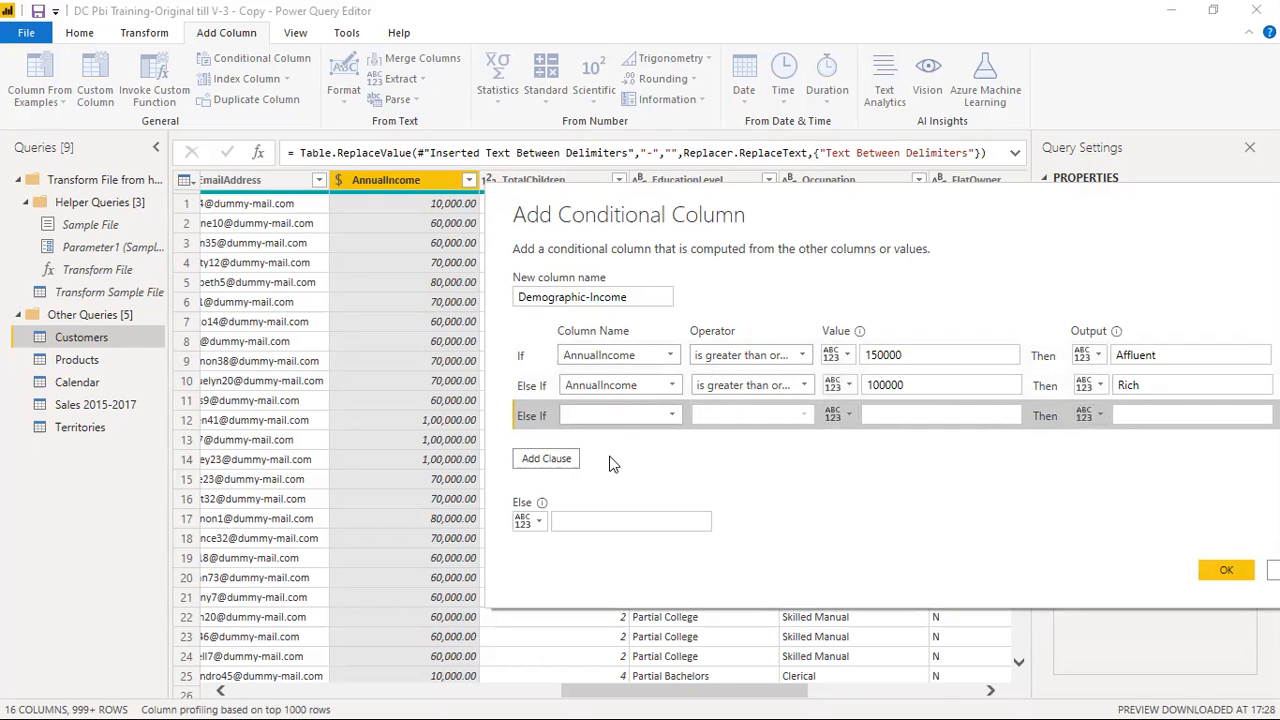
pyautogui.click(620, 415)
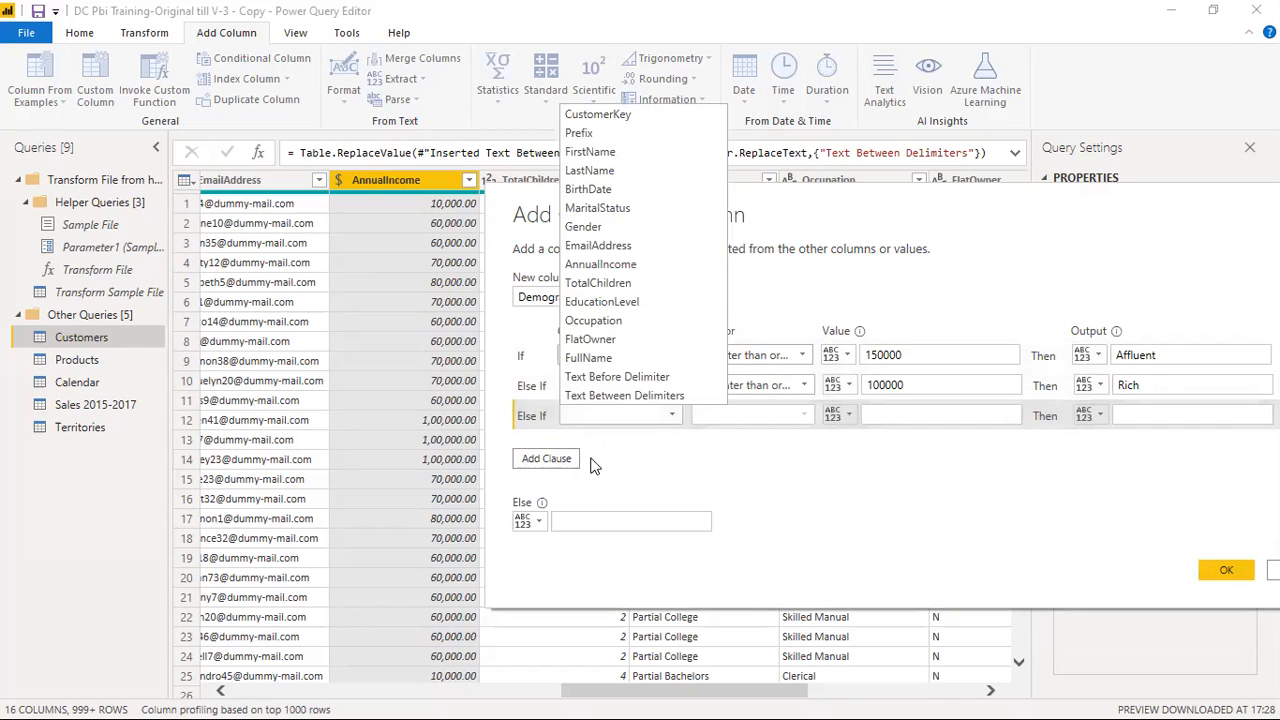
pyautogui.click(612, 264)
pyautogui.click(757, 414)
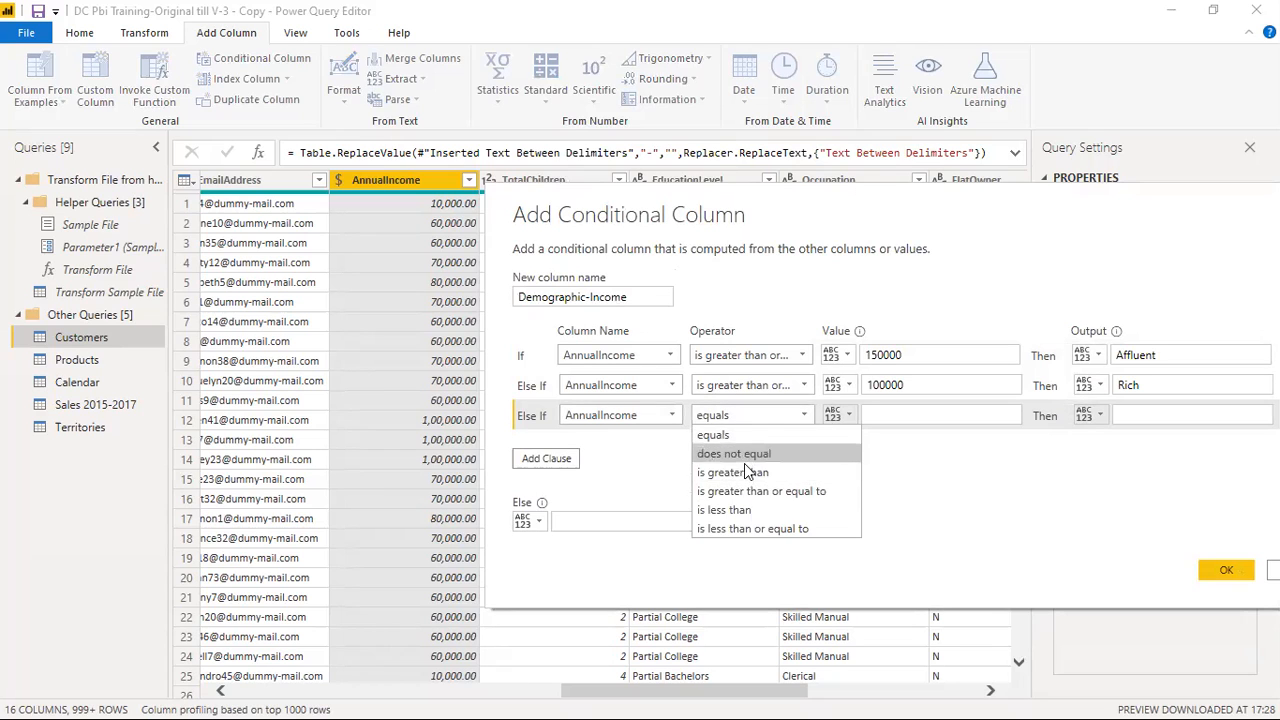
pyautogui.click(742, 487)
pyautogui.click(886, 414)
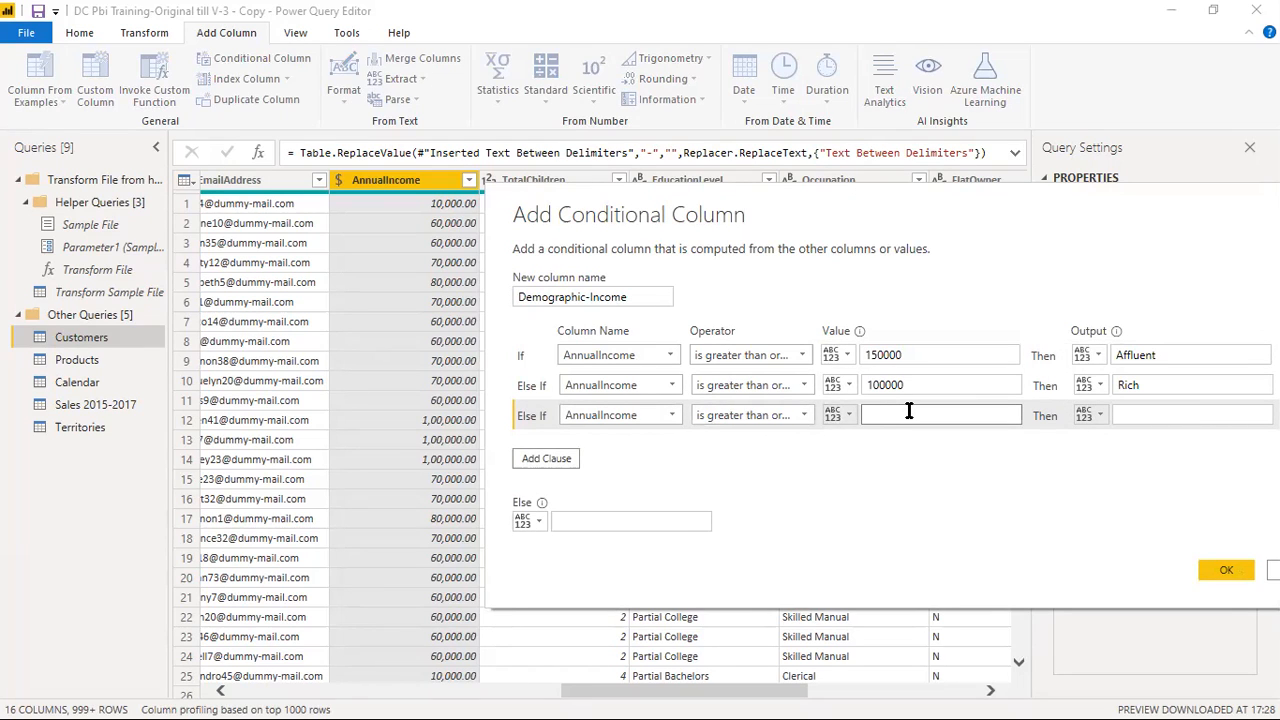
pyautogui.press('Tab')
pyautogui.press('Tab')
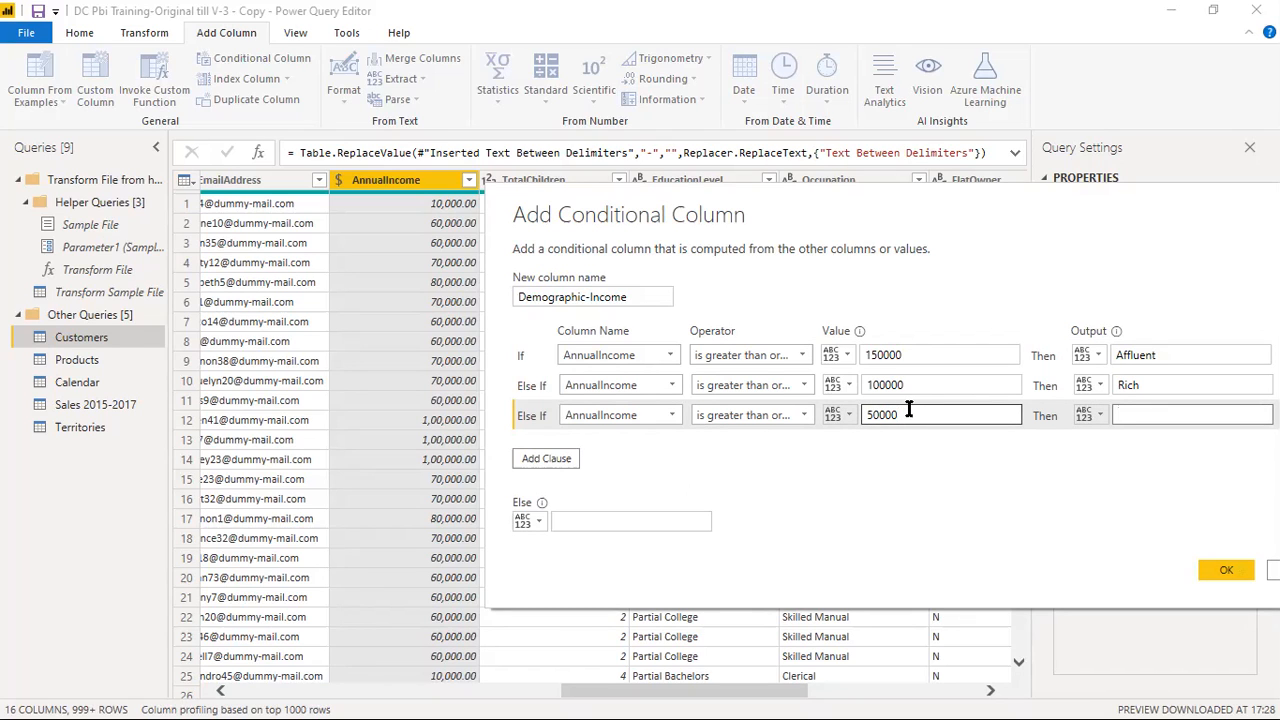
pyautogui.write('Middle Class')
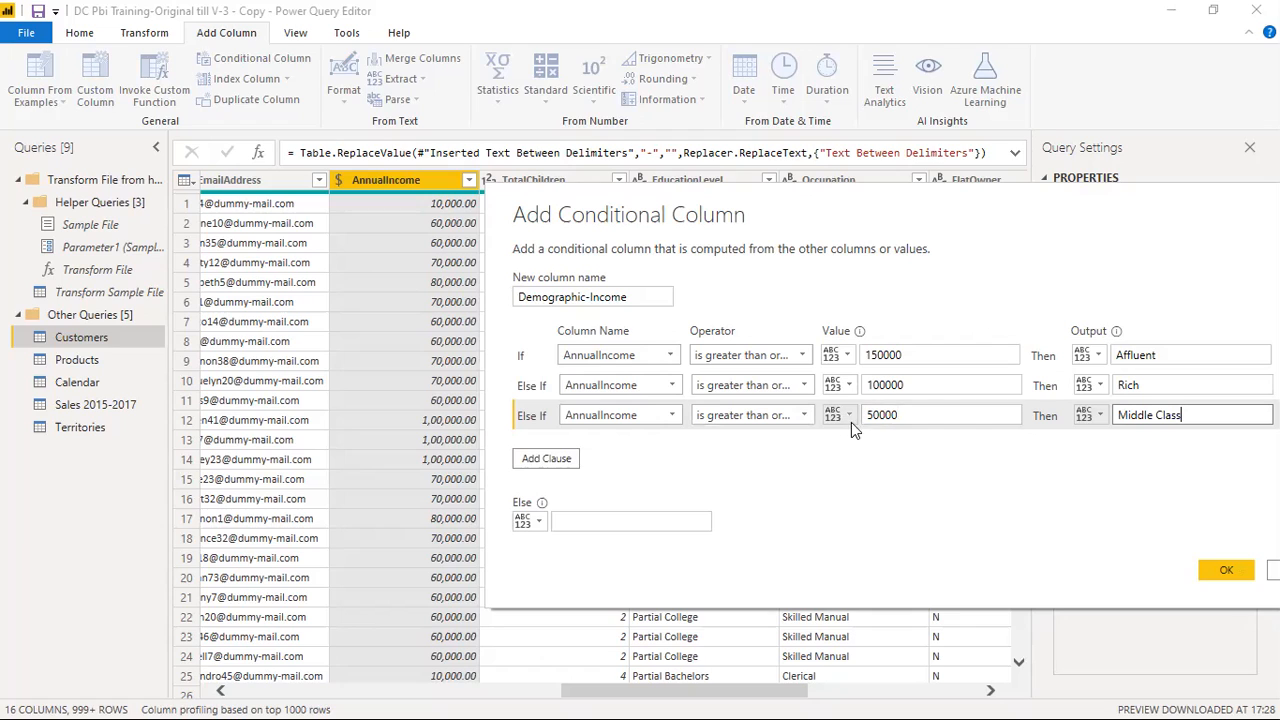
pyautogui.click(603, 523)
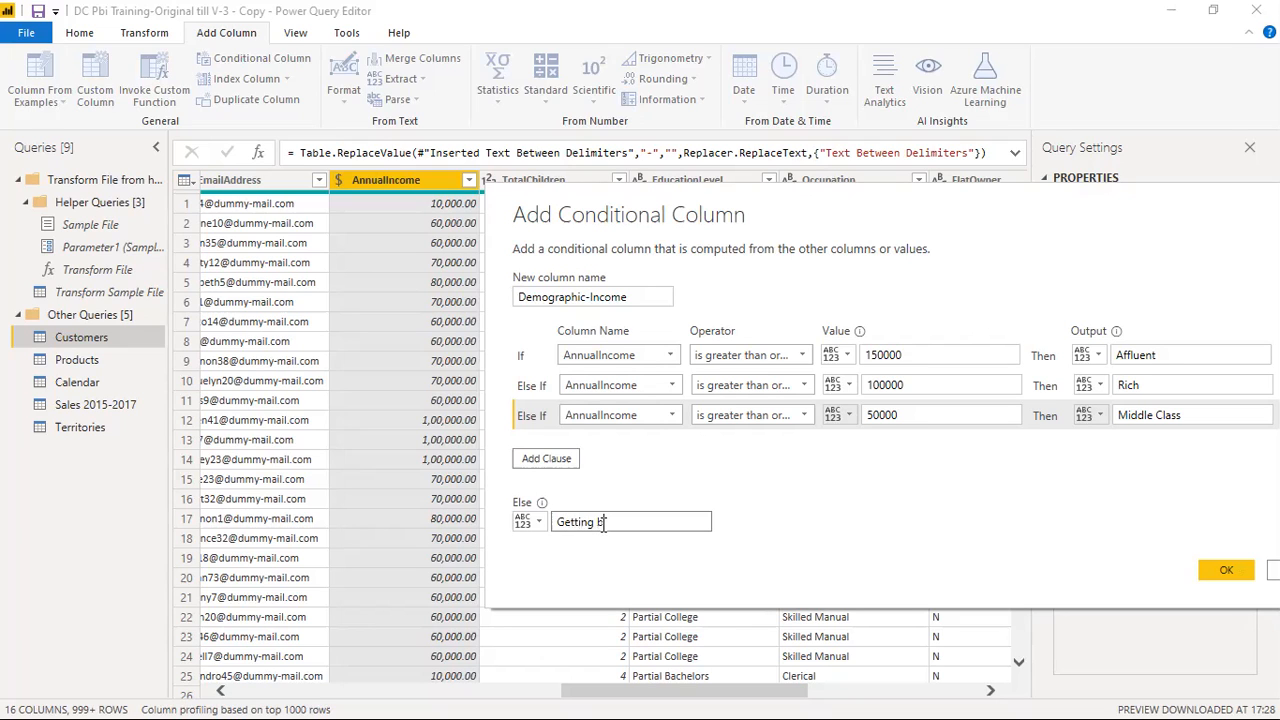
pyautogui.click(1224, 569)
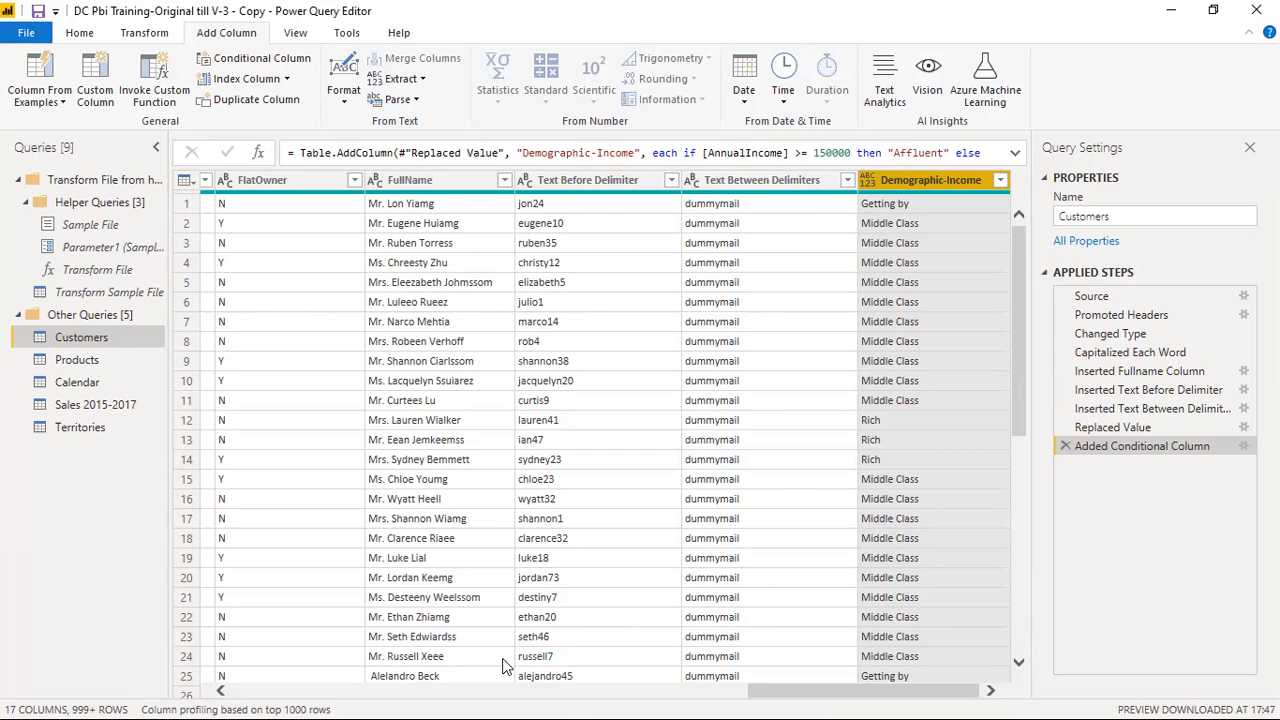
# Step: Compare the Demographic-Income categories with the AnnualIncome values in the same rows
pyautogui.click(336, 697)
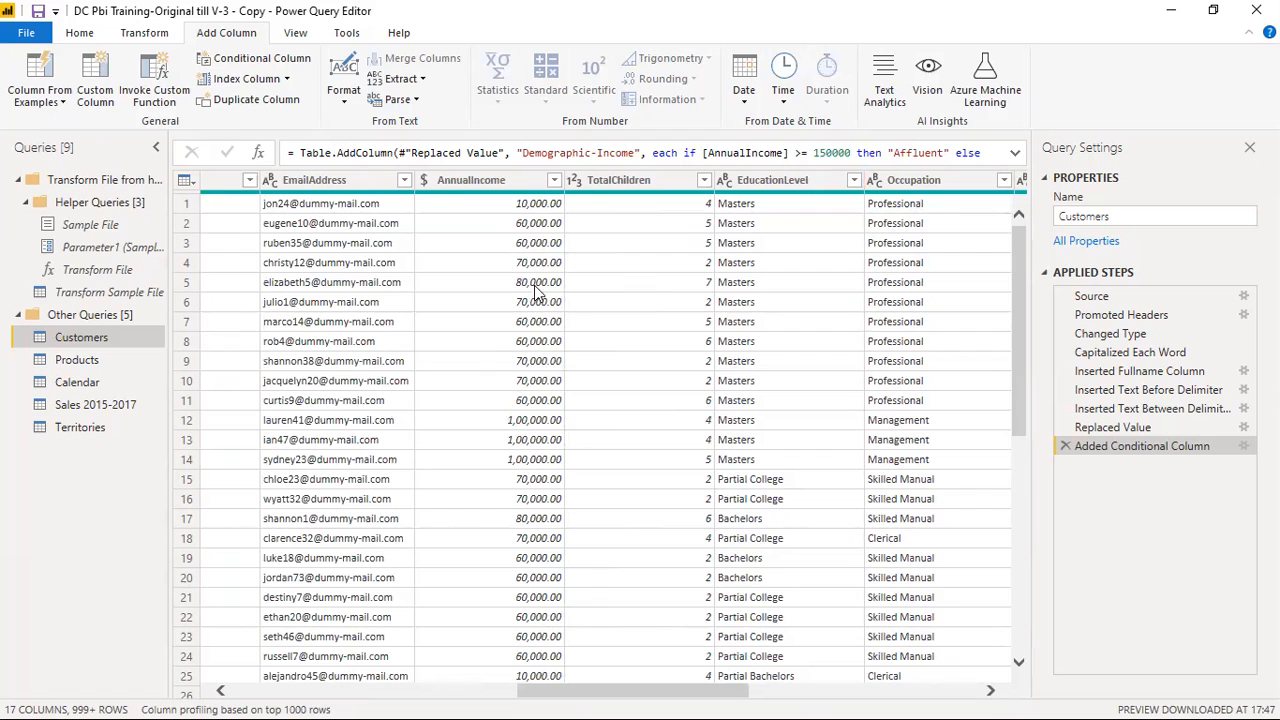
pyautogui.hscroll(5, 526, 693)
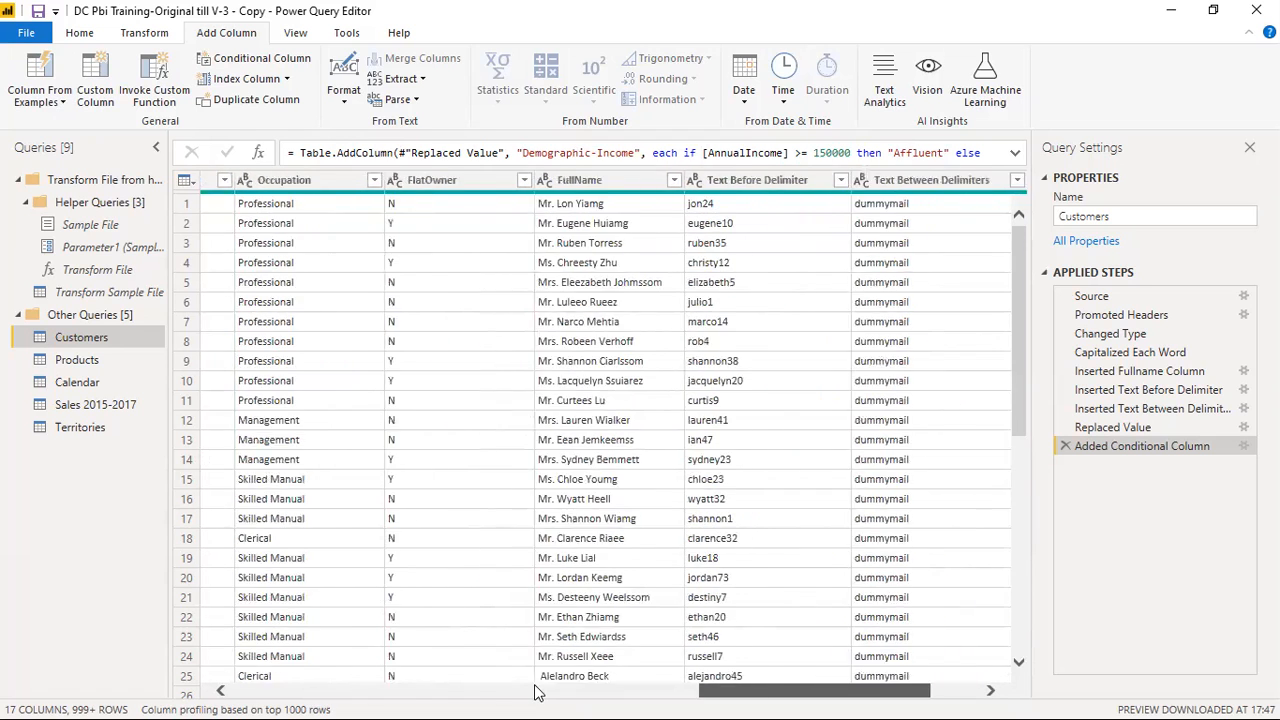
pyautogui.click(884, 206)
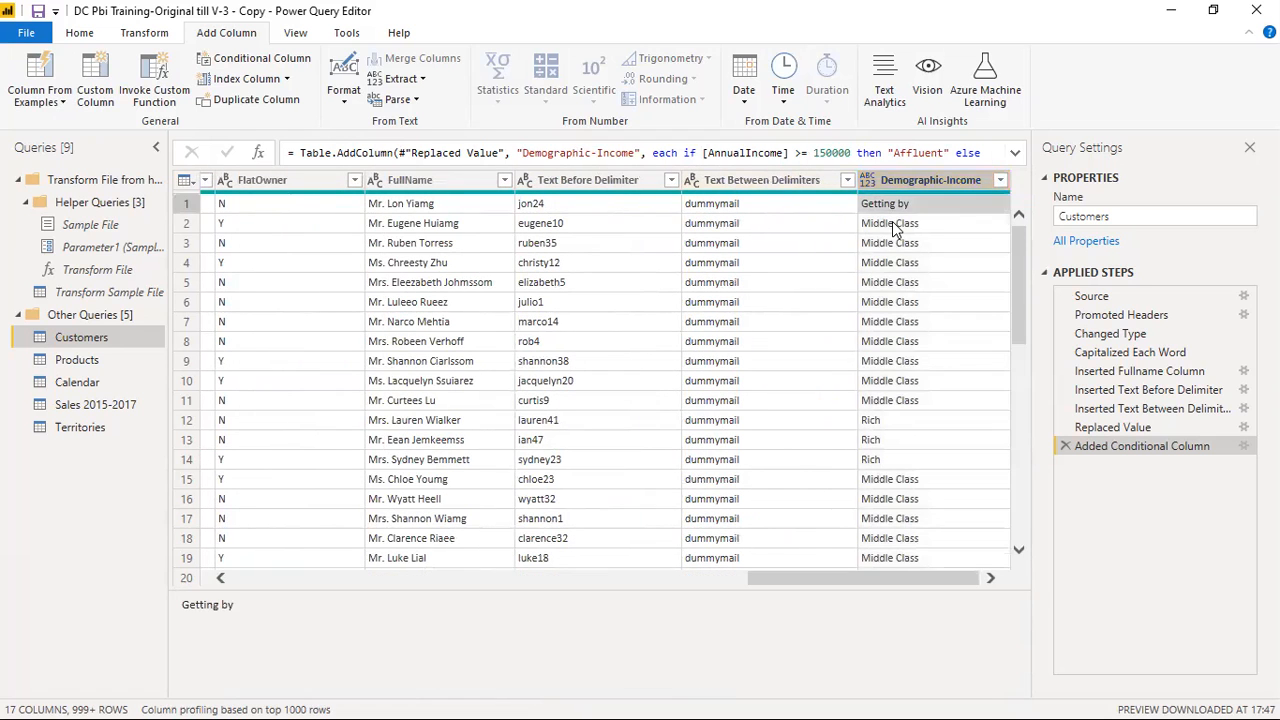
pyautogui.click(889, 424)
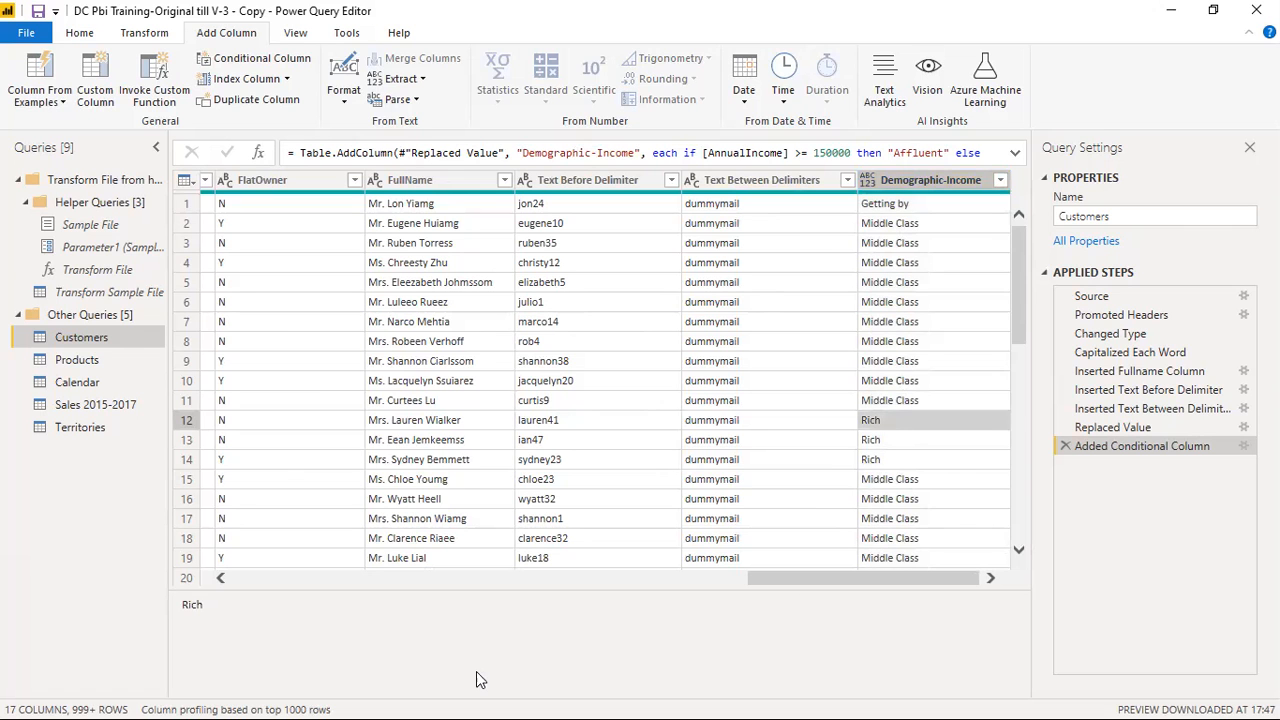
pyautogui.hscroll(-5, 497, 589)
pyautogui.moveTo(538, 584); pyautogui.dragTo(851, 586)
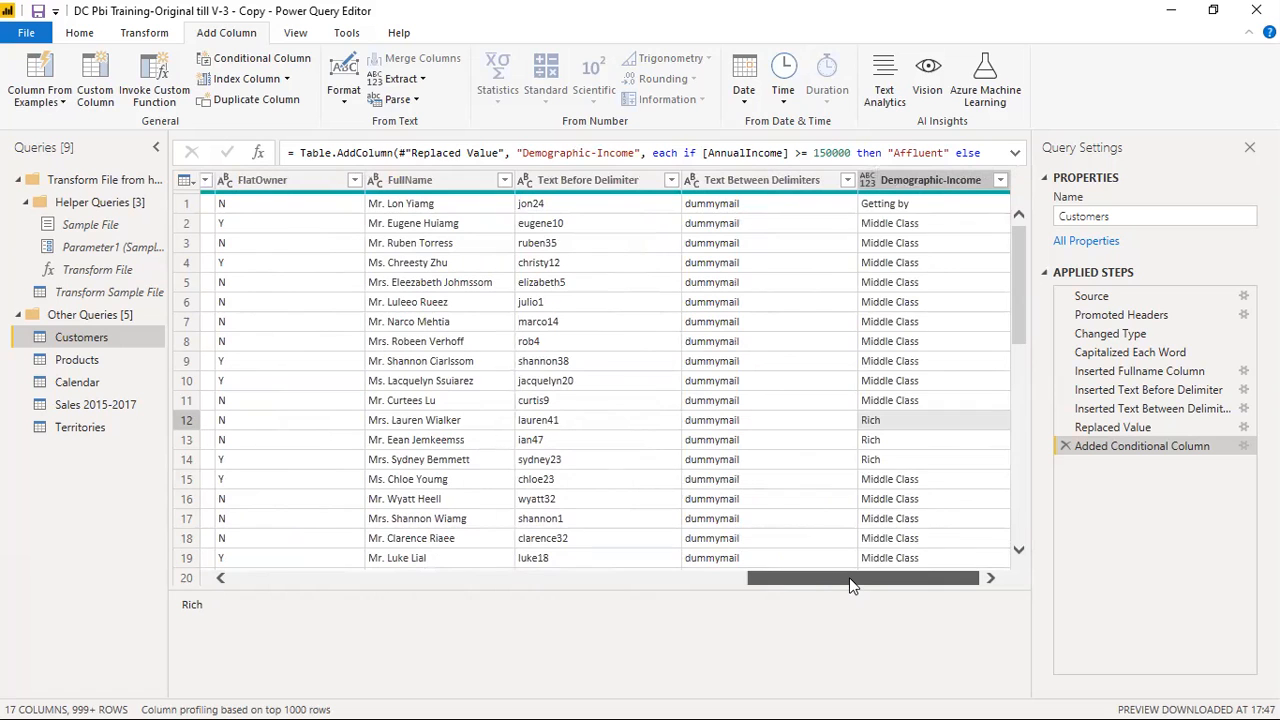
pyautogui.moveTo(763, 578); pyautogui.dragTo(806, 600)
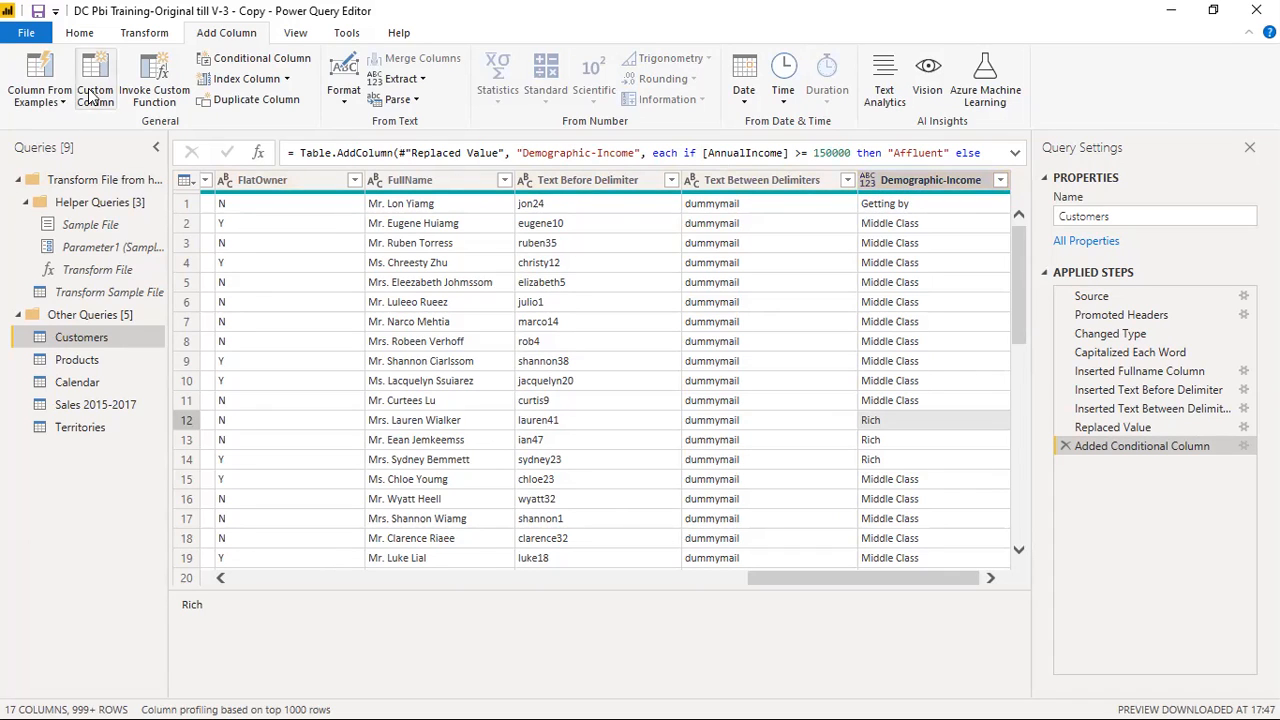
# Step: Apply the query changes and, in the Power BI Desktop model view, move the Territories and Sales 2015-2017 tables closer to the others
pyautogui.click(78, 36)
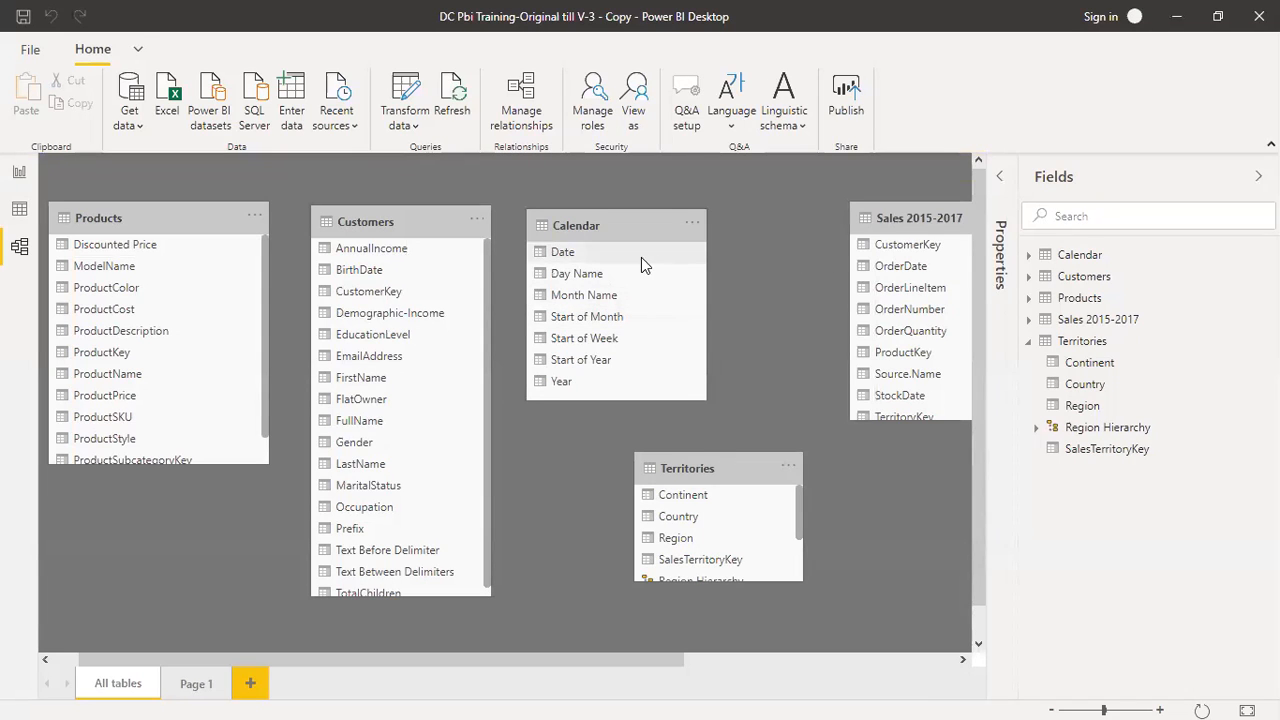
pyautogui.moveTo(709, 463); pyautogui.dragTo(618, 467)
pyautogui.moveTo(917, 219); pyautogui.dragTo(819, 225)
pyautogui.moveTo(515, 659); pyautogui.dragTo(453, 682)
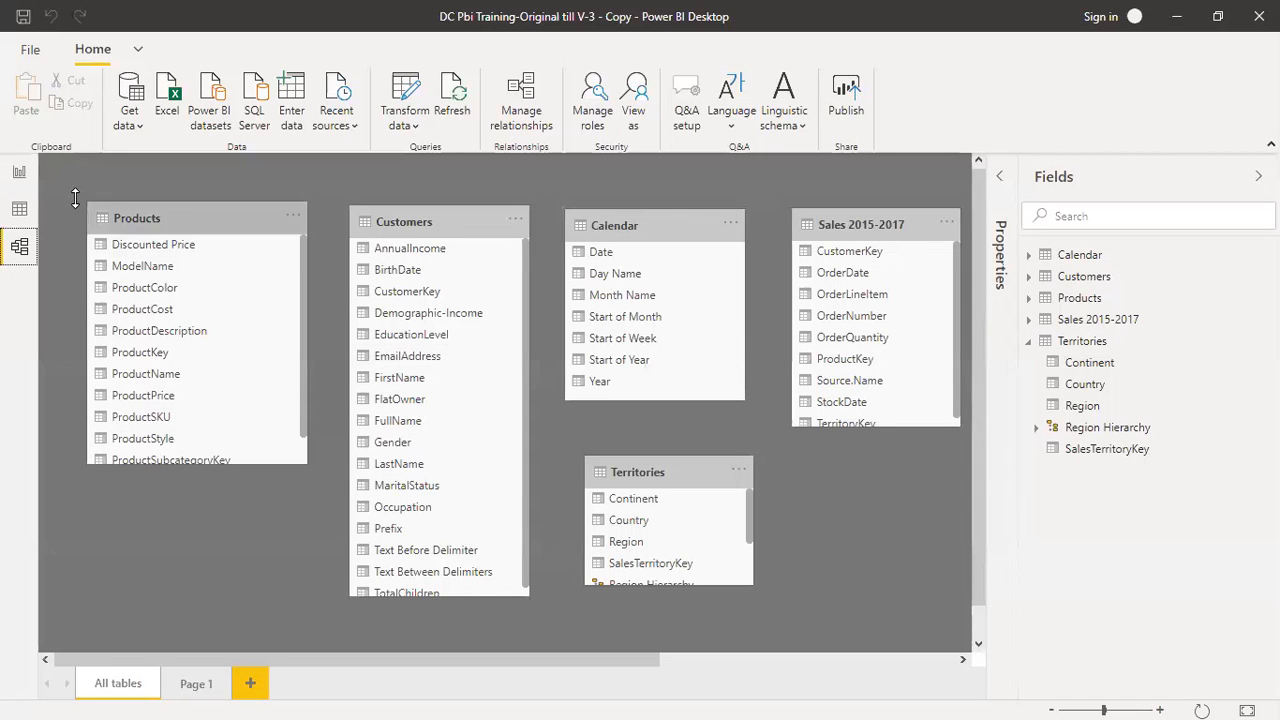
# Step: Insert a matrix visual on report Page 1 with OrderQuantity from Sales 2015-2017 as its values
pyautogui.click(19, 172)
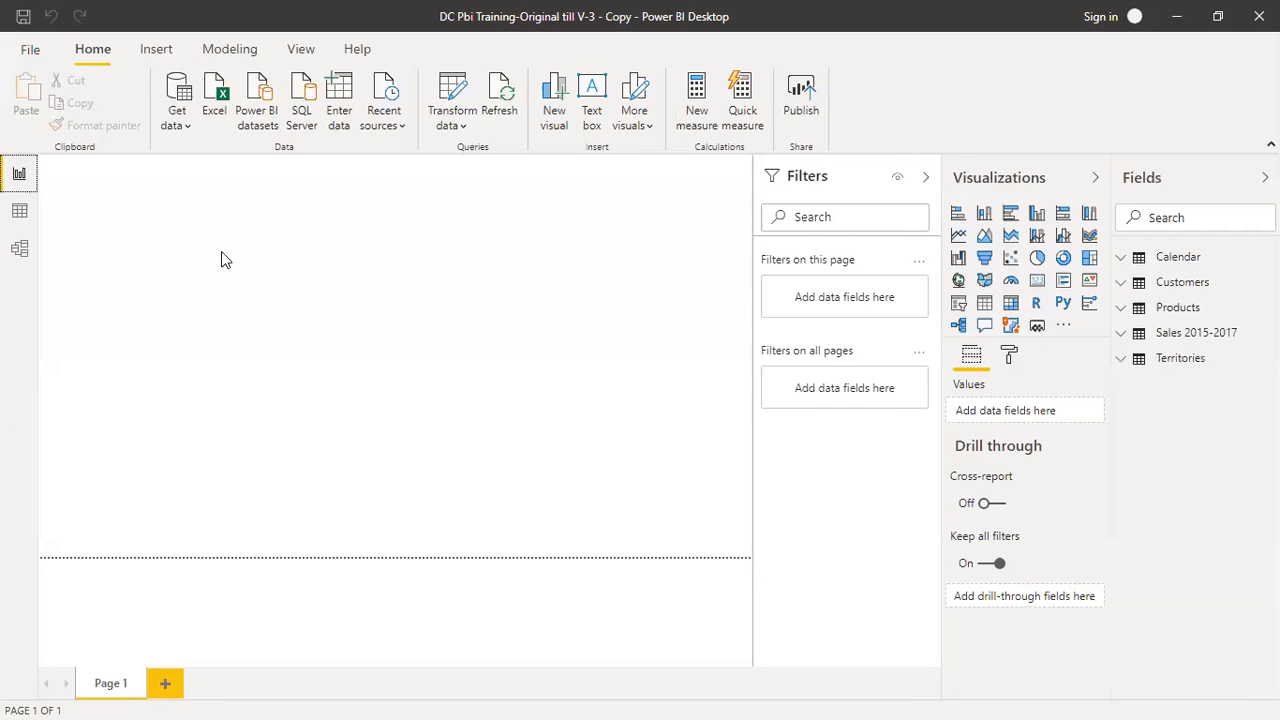
pyautogui.click(1011, 304)
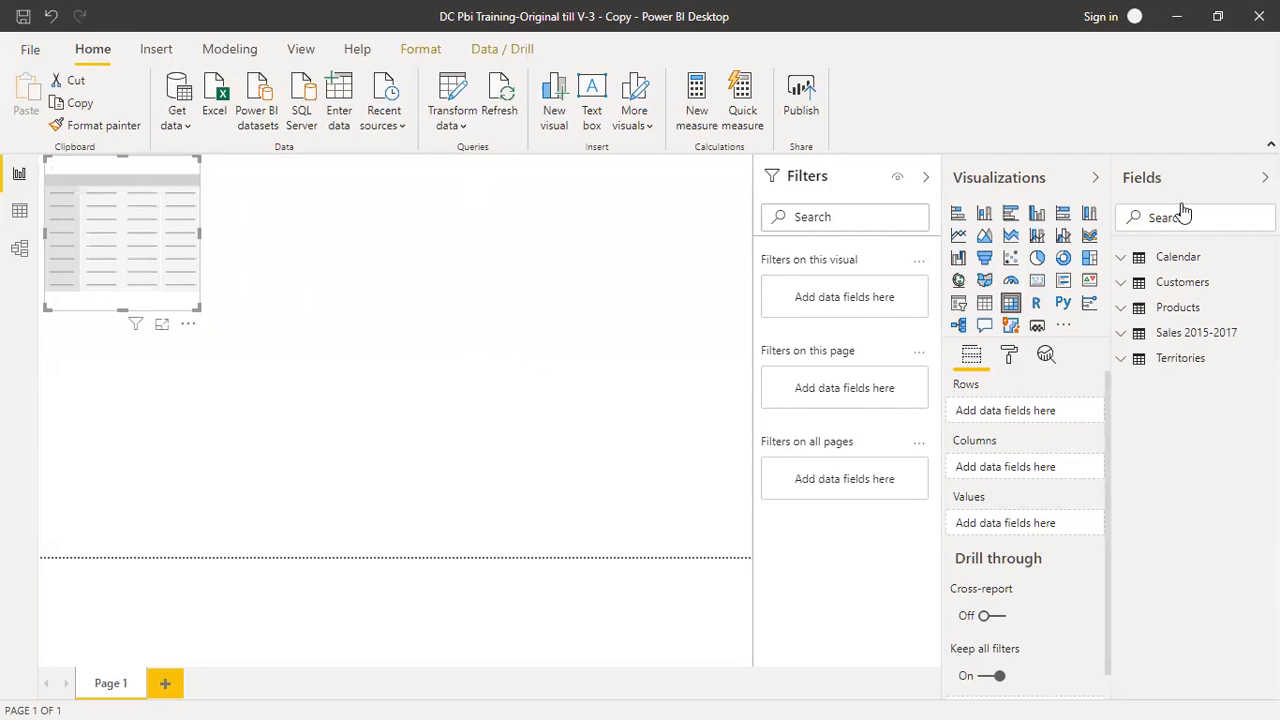
pyautogui.click(1123, 335)
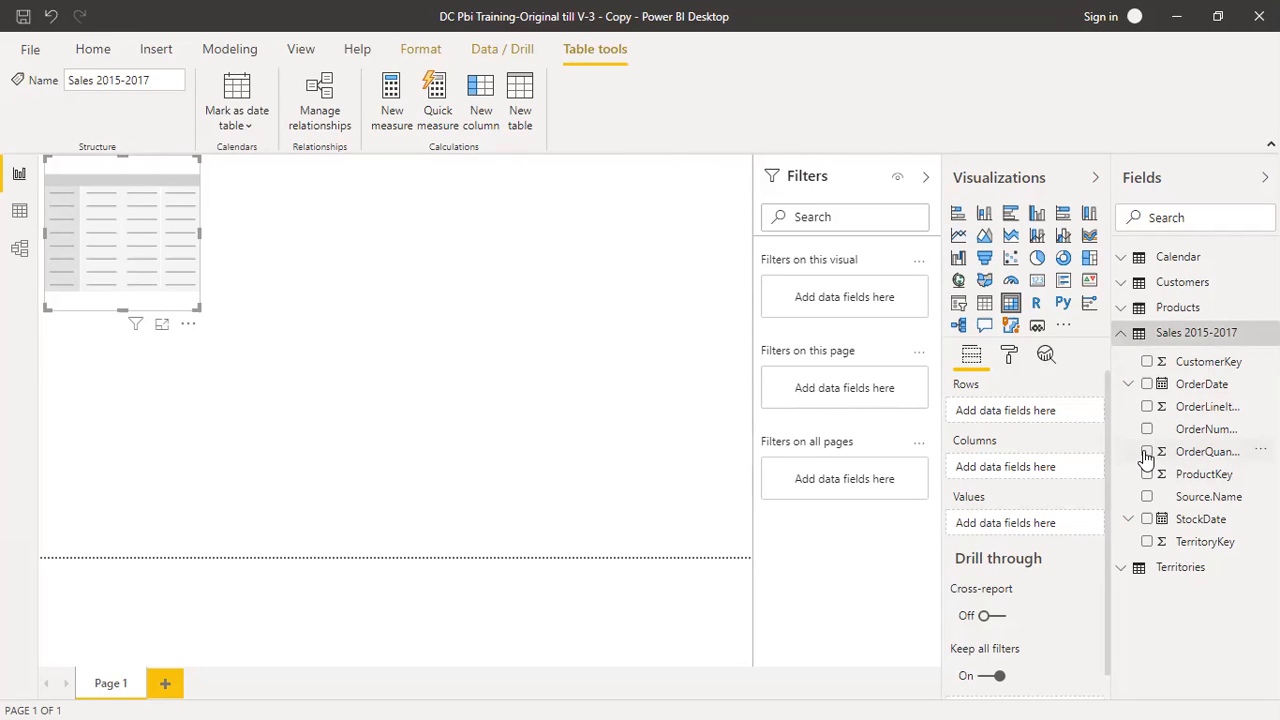
pyautogui.moveTo(1203, 452); pyautogui.dragTo(1041, 528)
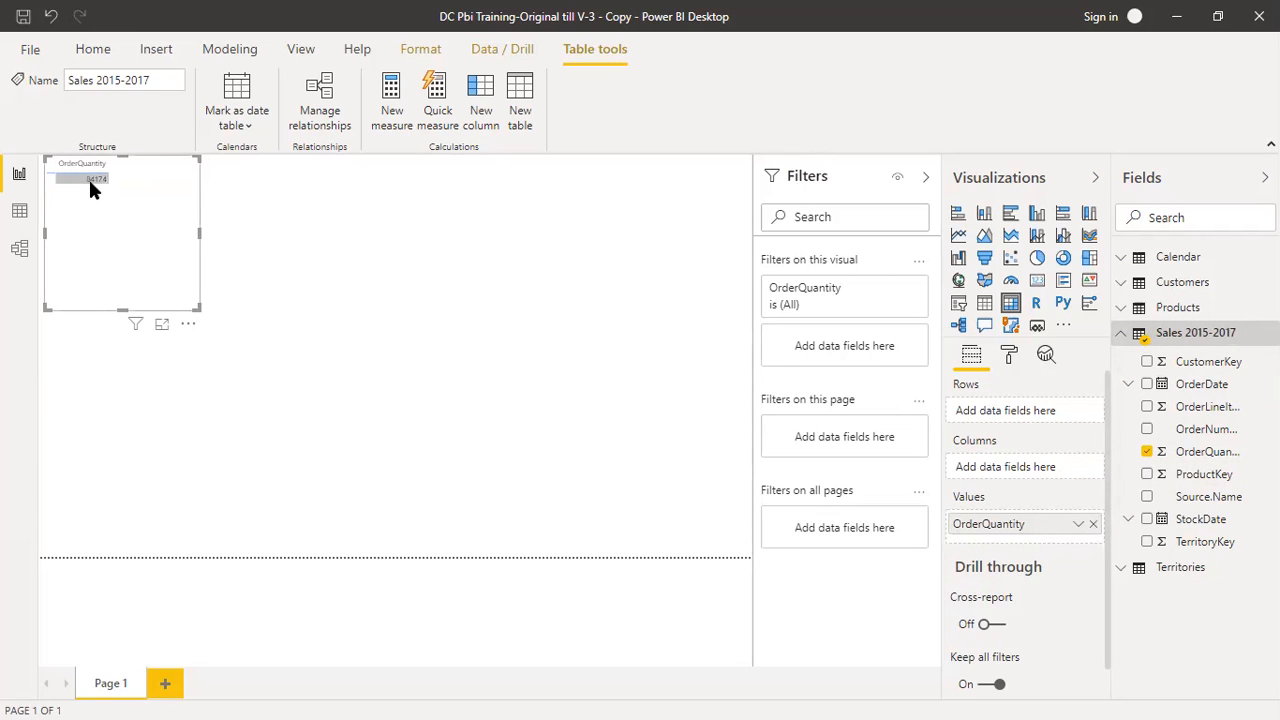
# Step: Set the report page view to Actual size
pyautogui.click(304, 51)
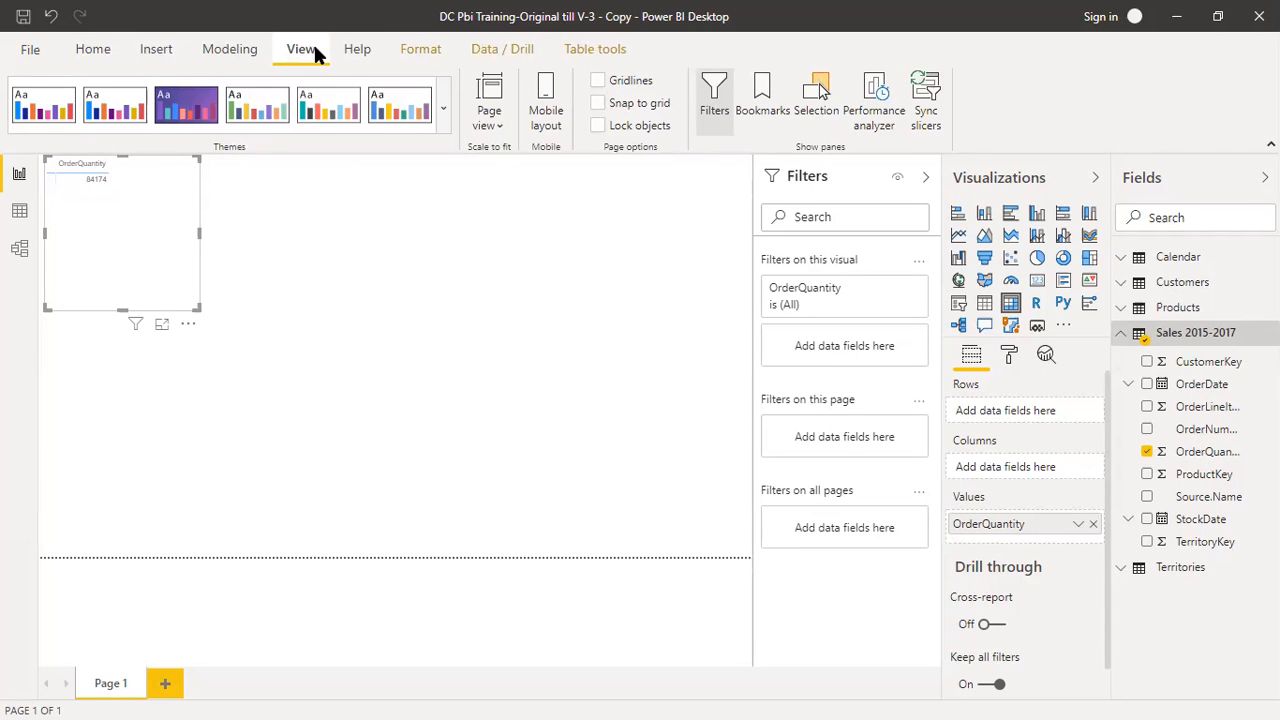
pyautogui.click(503, 128)
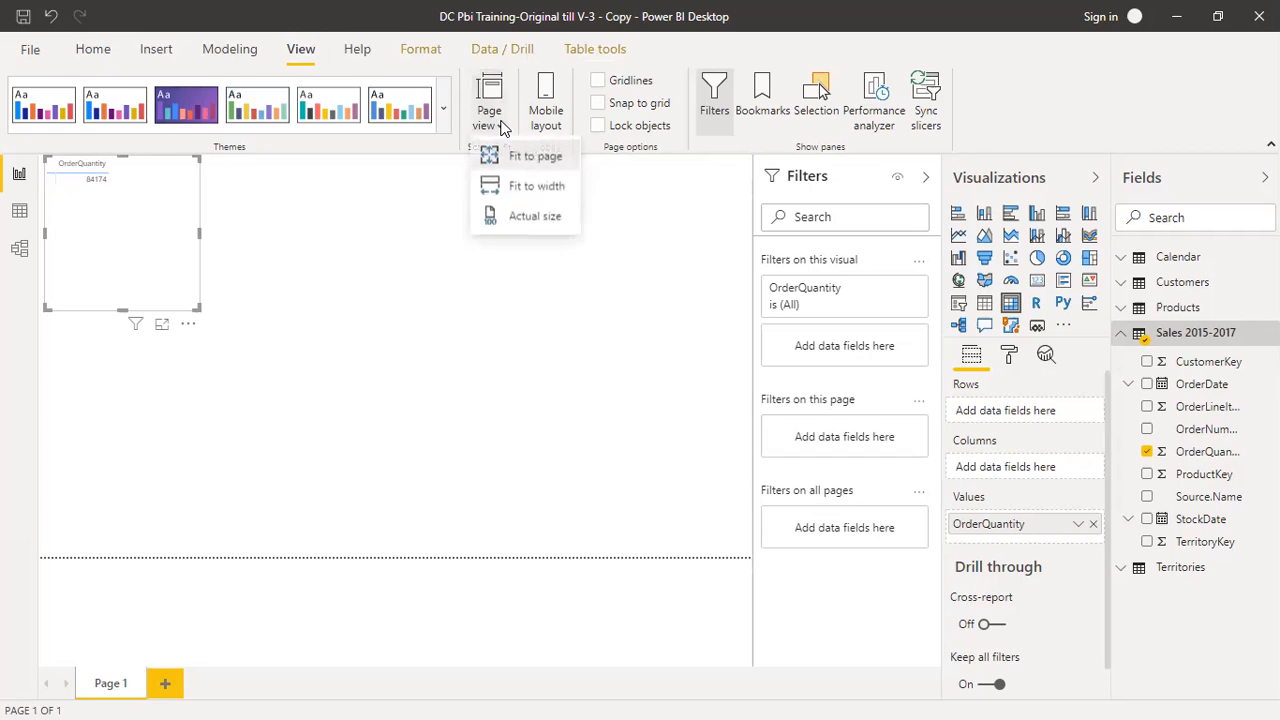
pyautogui.click(523, 216)
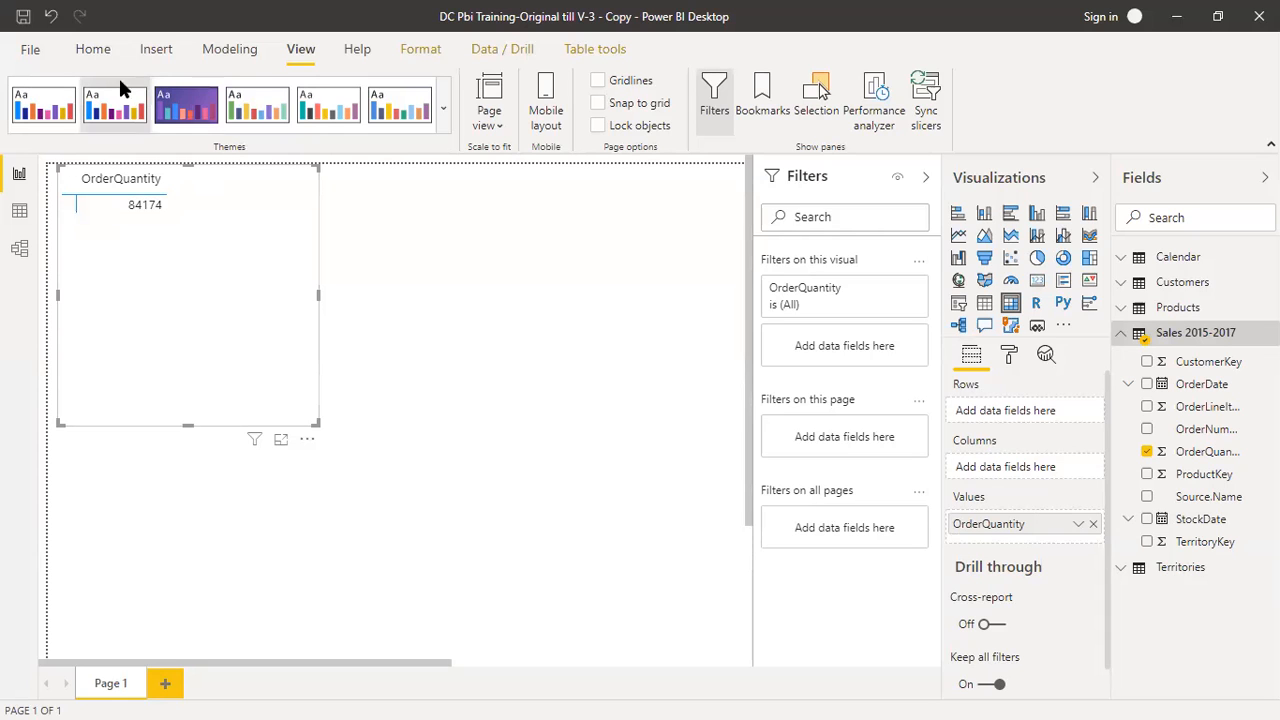
pyautogui.click(93, 52)
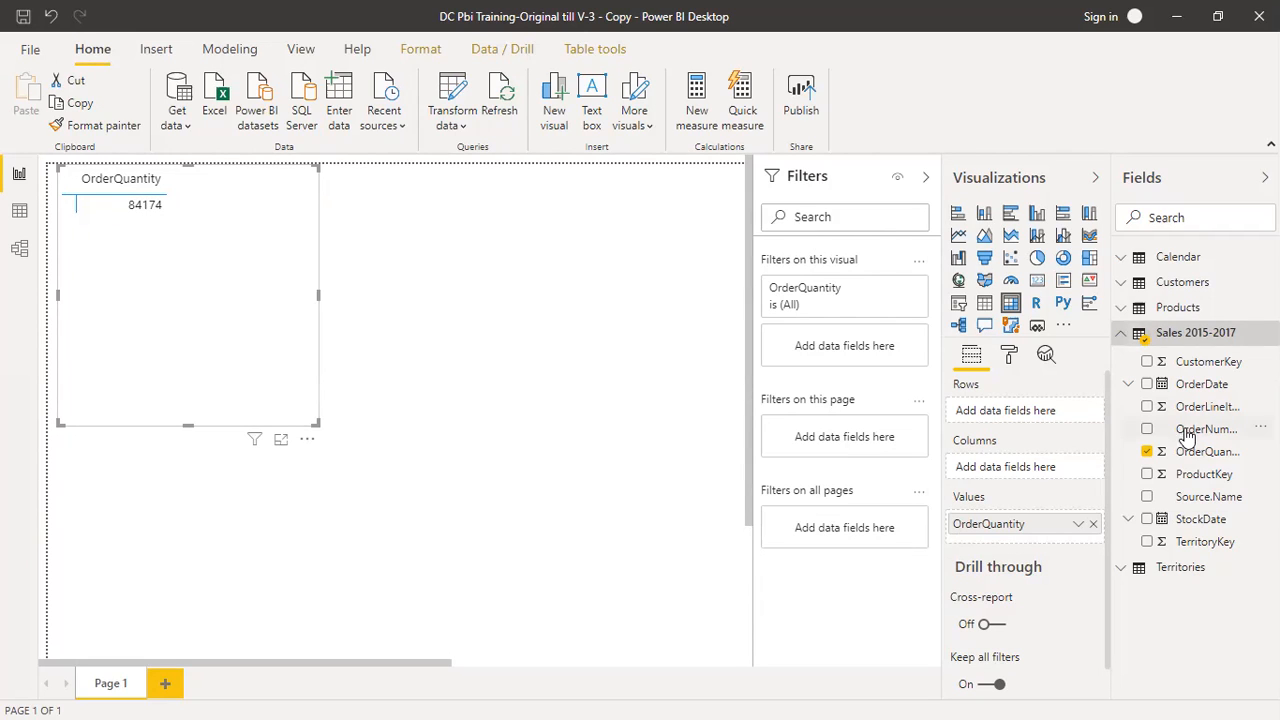
# Step: Try ProductKey from Sales 2015-2017 as the matrix rows and as its columns, and remove it again
pyautogui.click(1147, 475)
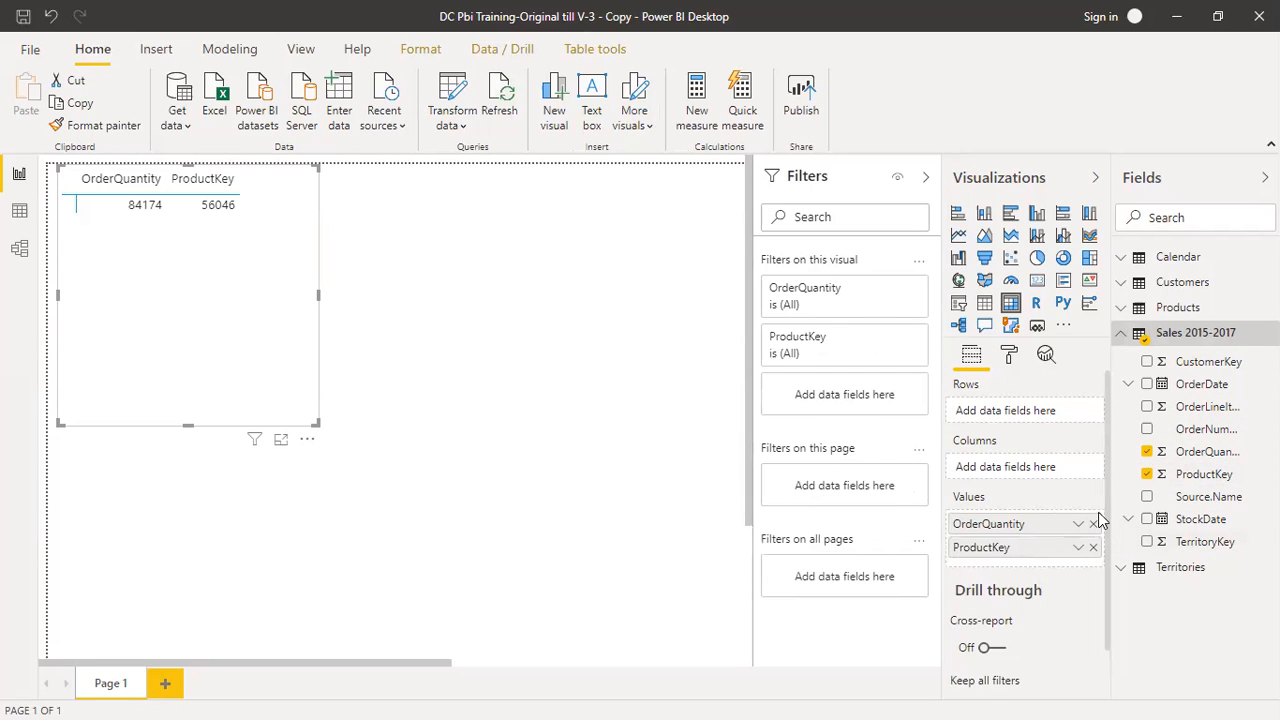
pyautogui.moveTo(1006, 549); pyautogui.dragTo(1008, 412)
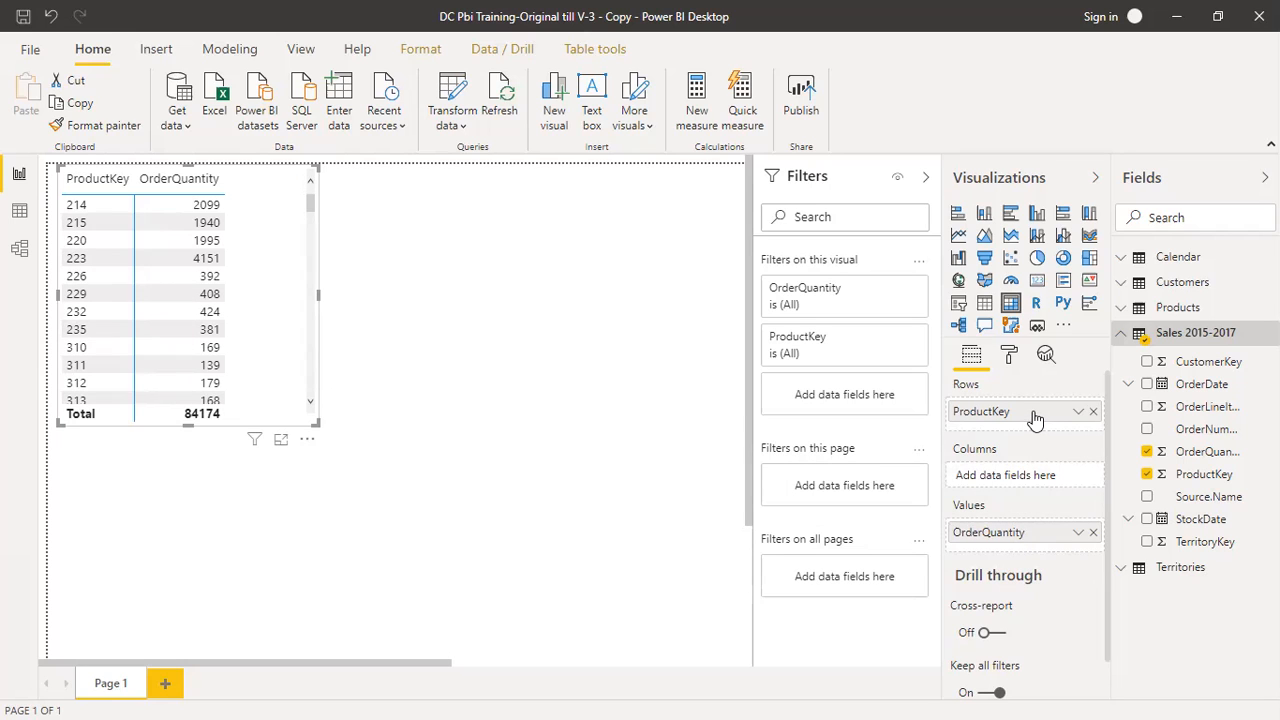
pyautogui.moveTo(1035, 420); pyautogui.dragTo(1031, 484)
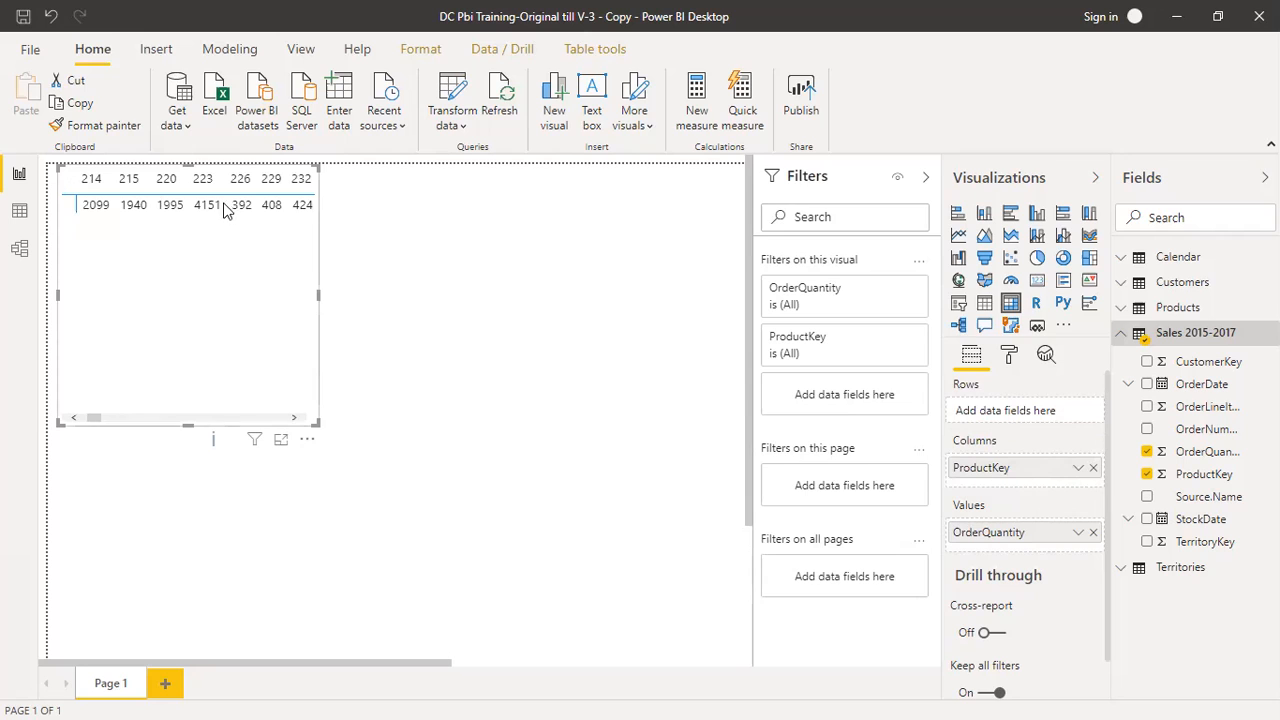
pyautogui.moveTo(1013, 476); pyautogui.dragTo(1012, 415)
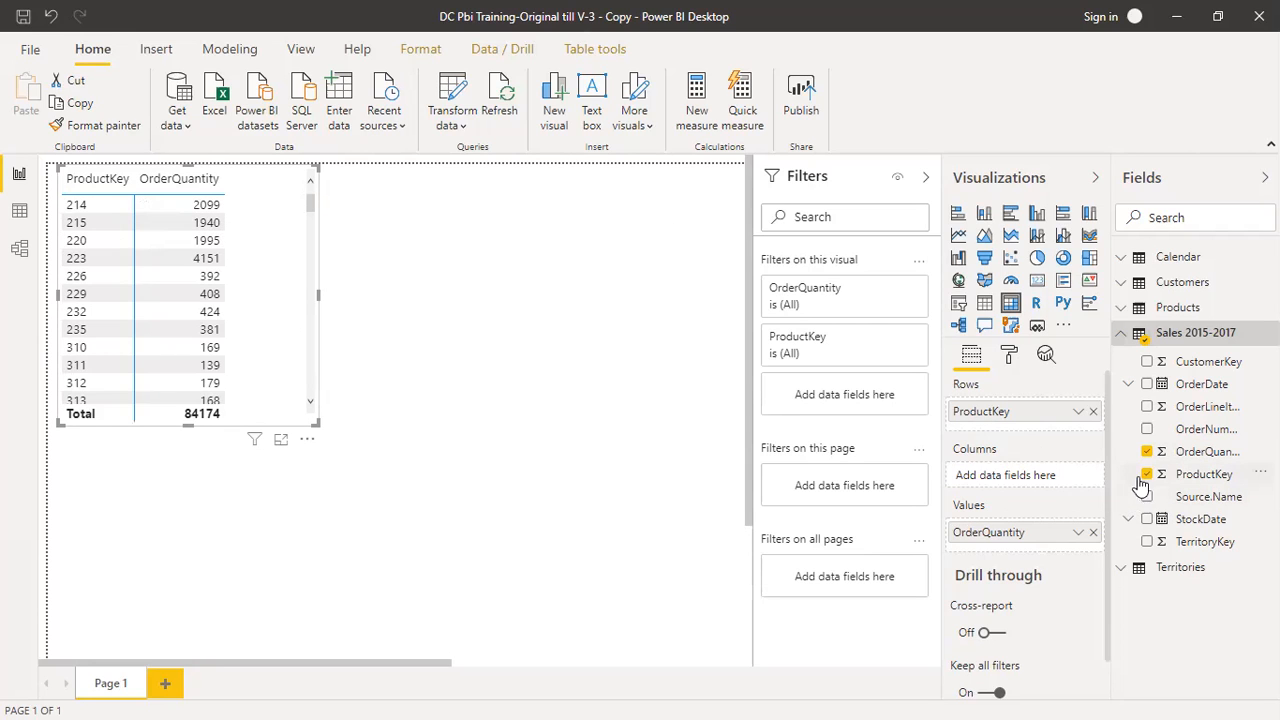
pyautogui.click(1093, 411)
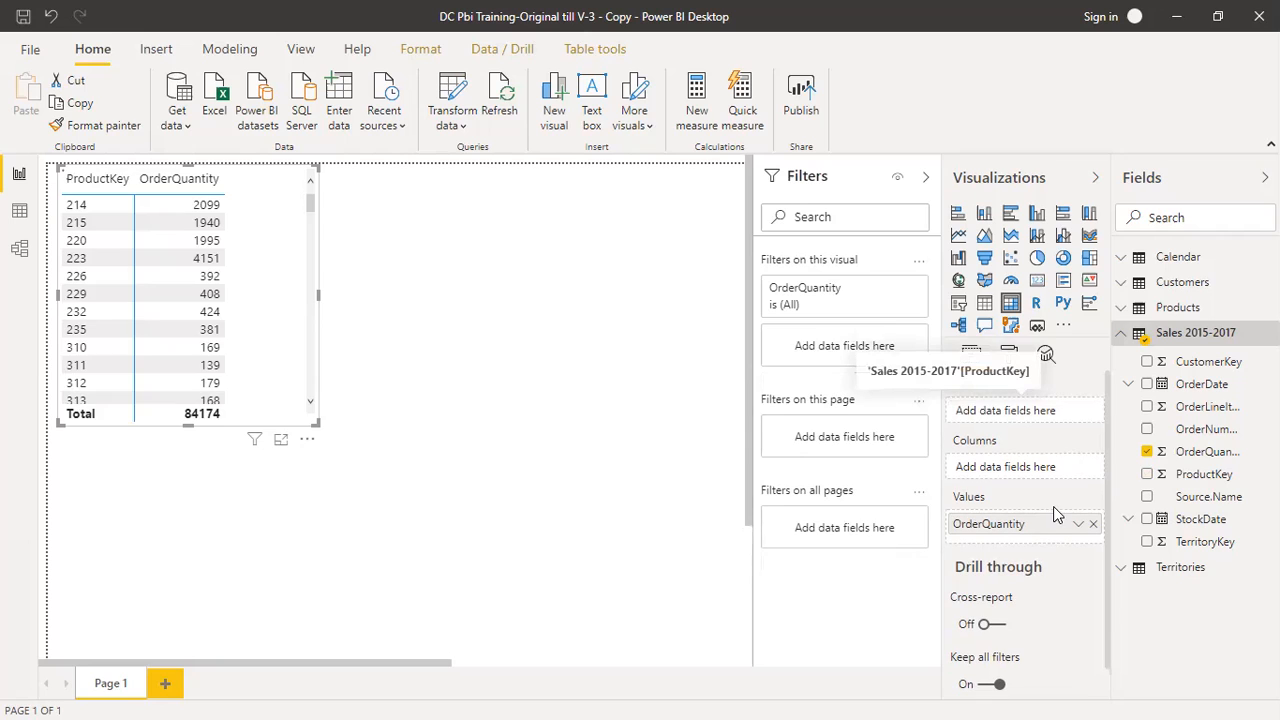
# Step: Try ProductKey from the Products table as the matrix rows, and remove it from the visual
pyautogui.click(1123, 311)
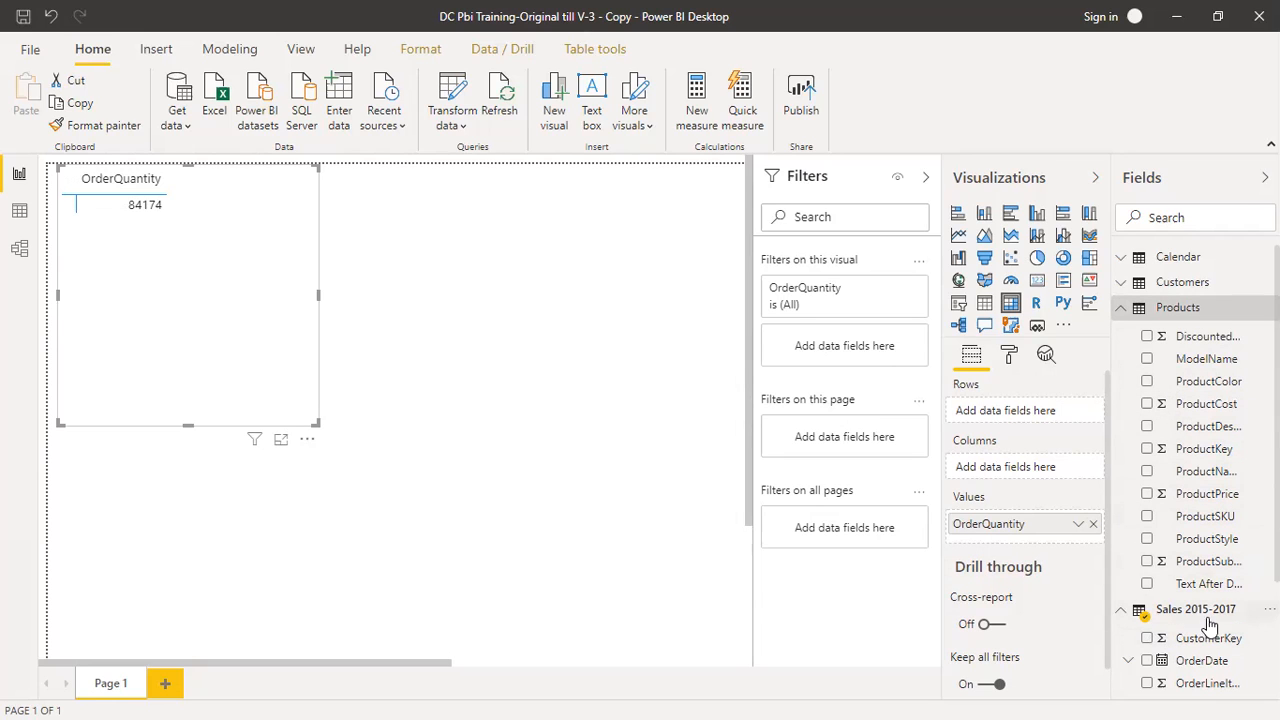
pyautogui.moveTo(1218, 617)
pyautogui.moveTo(1172, 452); pyautogui.dragTo(1013, 415)
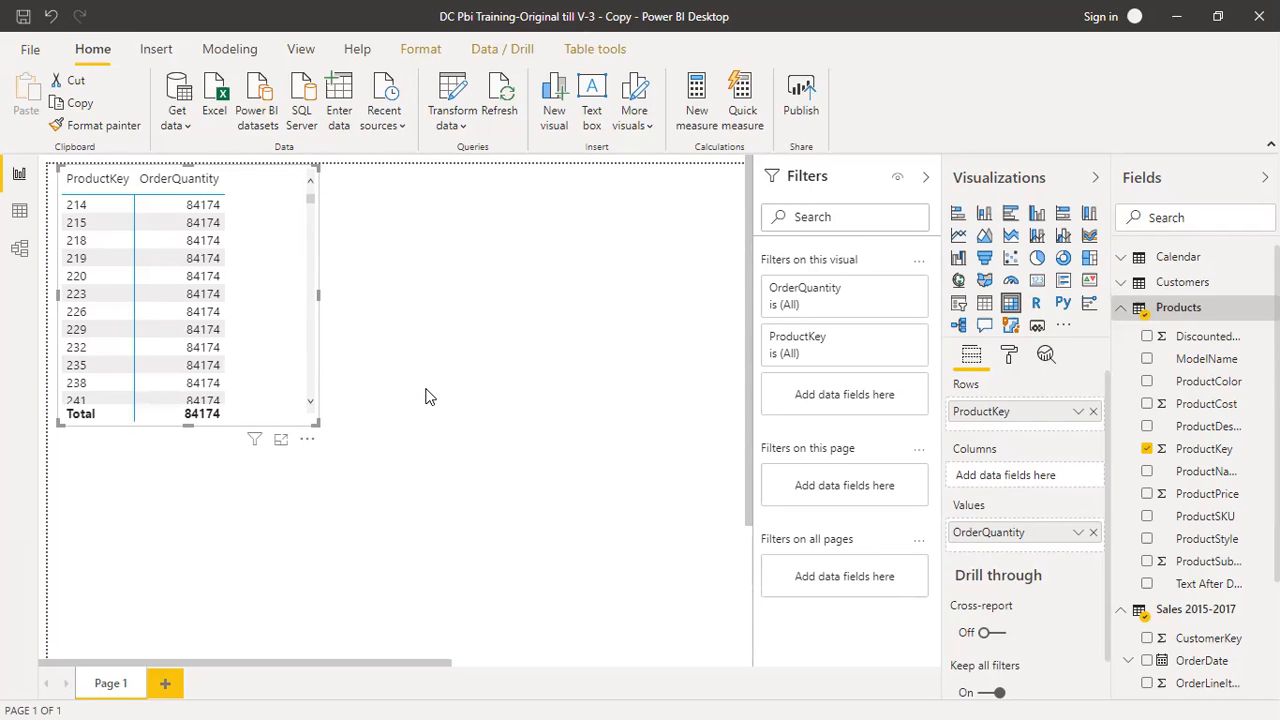
pyautogui.click(1093, 411)
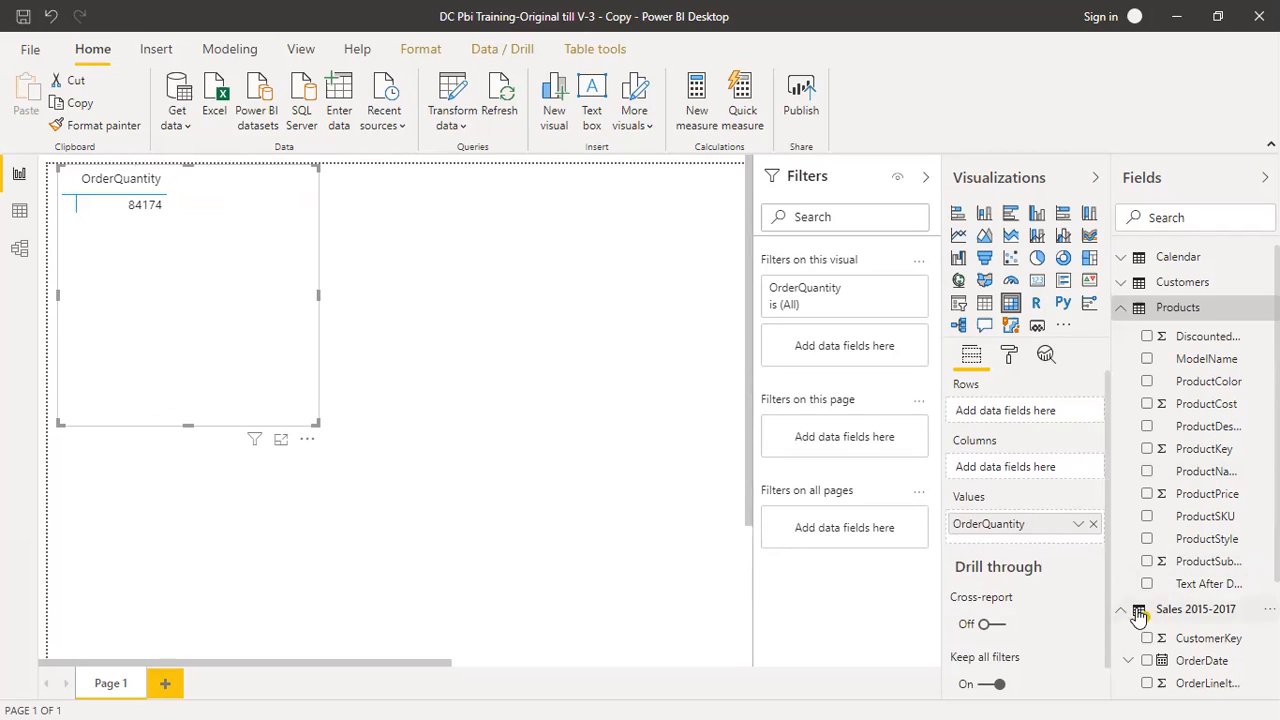
# Step: Put ProductKey from Sales 2015-2017 back in the matrix rows, compare its order quantities, and take the field out again
pyautogui.click(1121, 309)
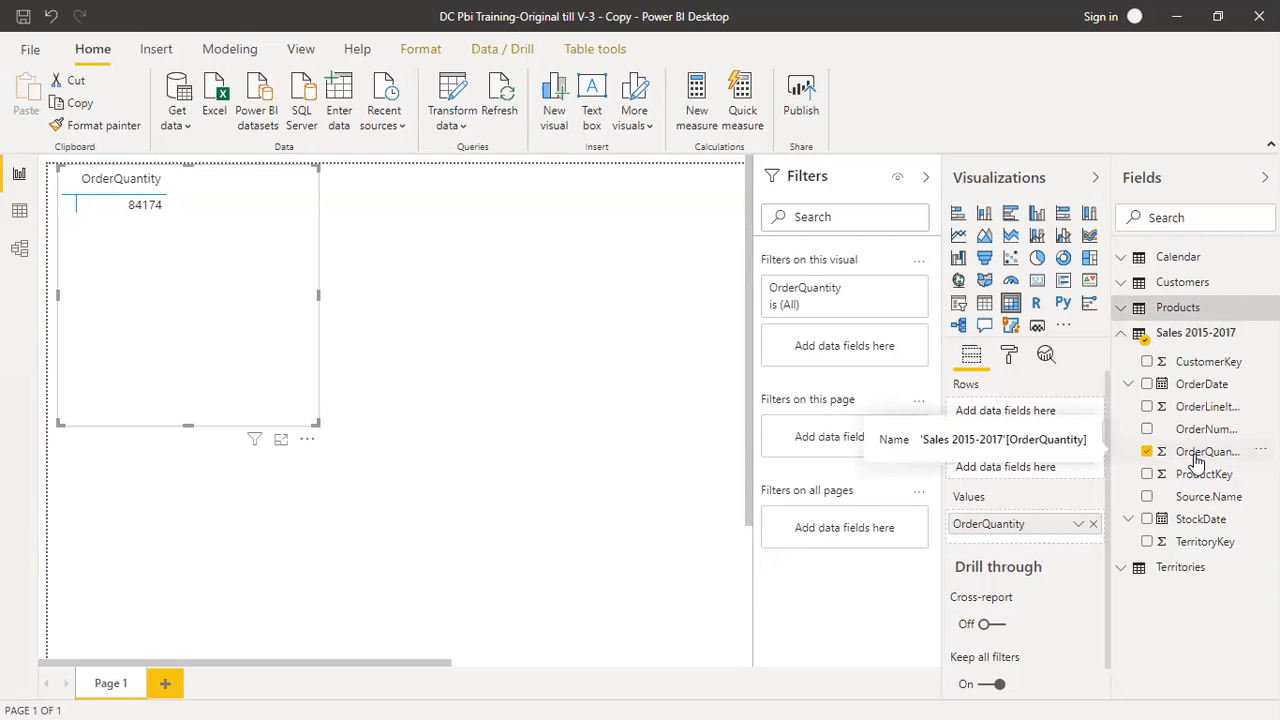
pyautogui.moveTo(1185, 480); pyautogui.dragTo(1005, 414)
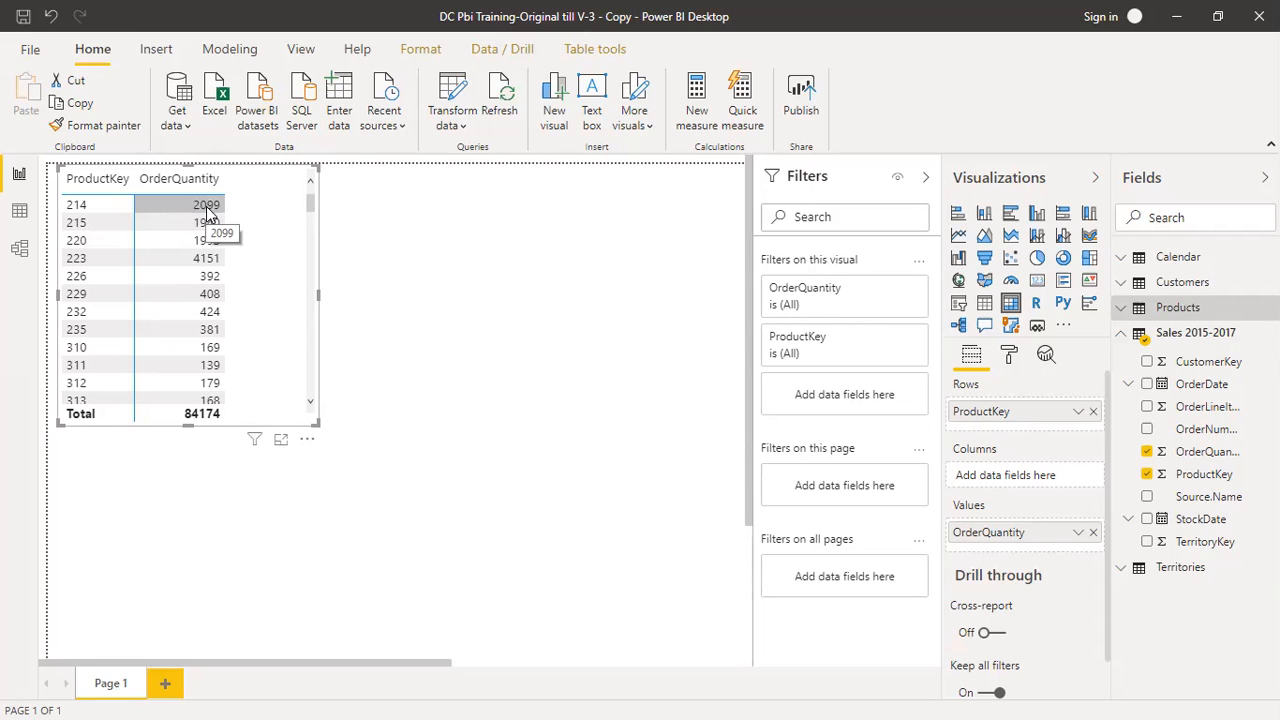
pyautogui.moveTo(310, 205)
pyautogui.mouseDown()
pyautogui.moveTo(314, 400)
pyautogui.moveTo(322, 196)
pyautogui.mouseUp()
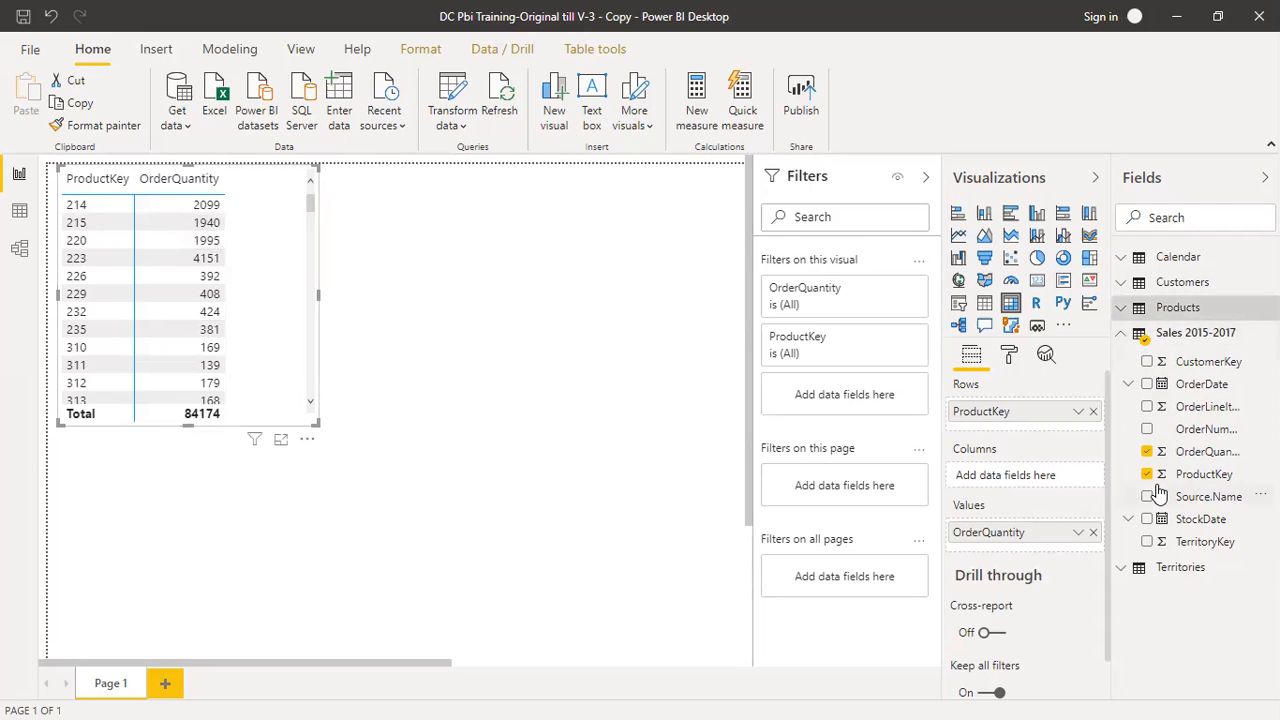
pyautogui.click(1148, 476)
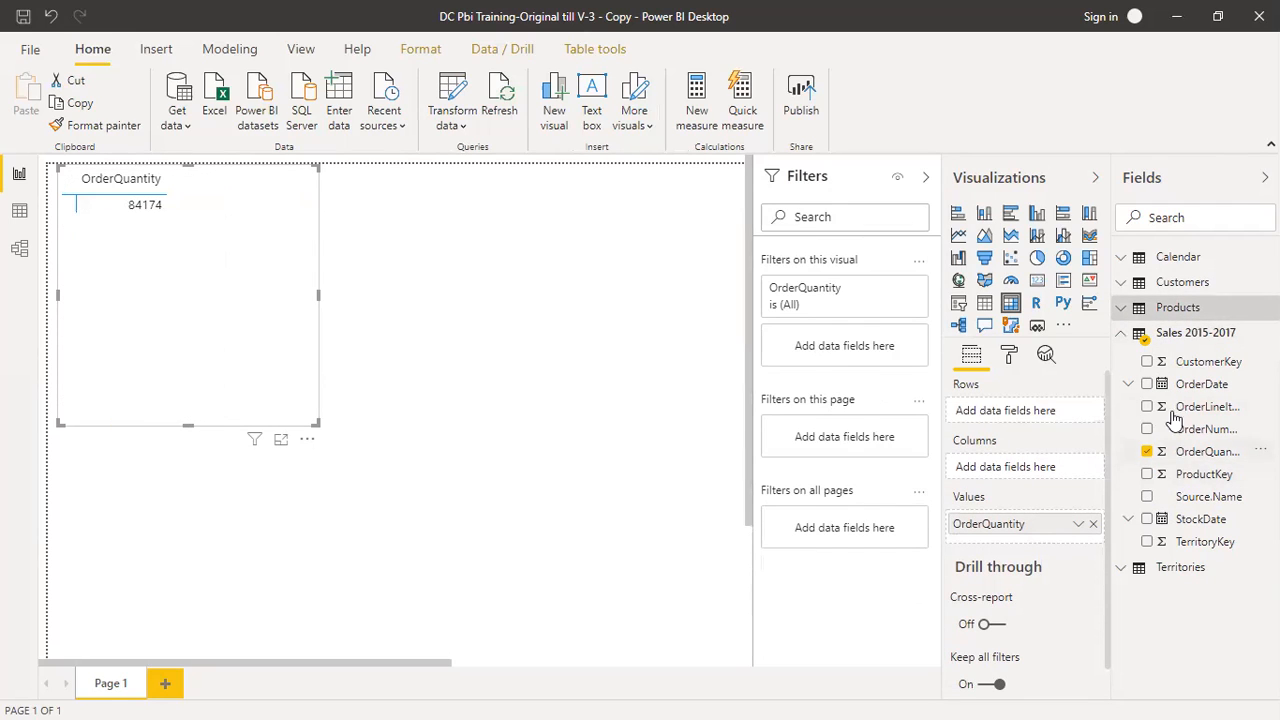
# Step: Group the matrix's order quantities by ProductKey from the Products table as rows
pyautogui.click(1122, 310)
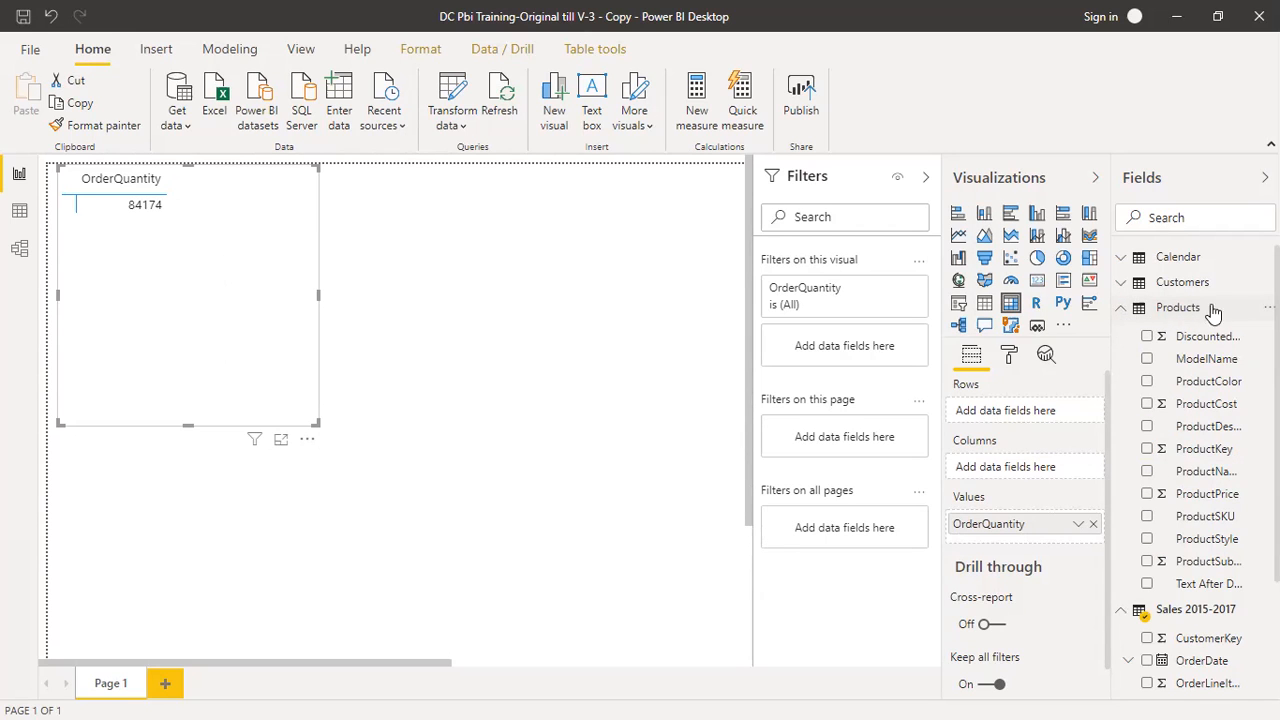
pyautogui.moveTo(1211, 449); pyautogui.dragTo(1030, 418)
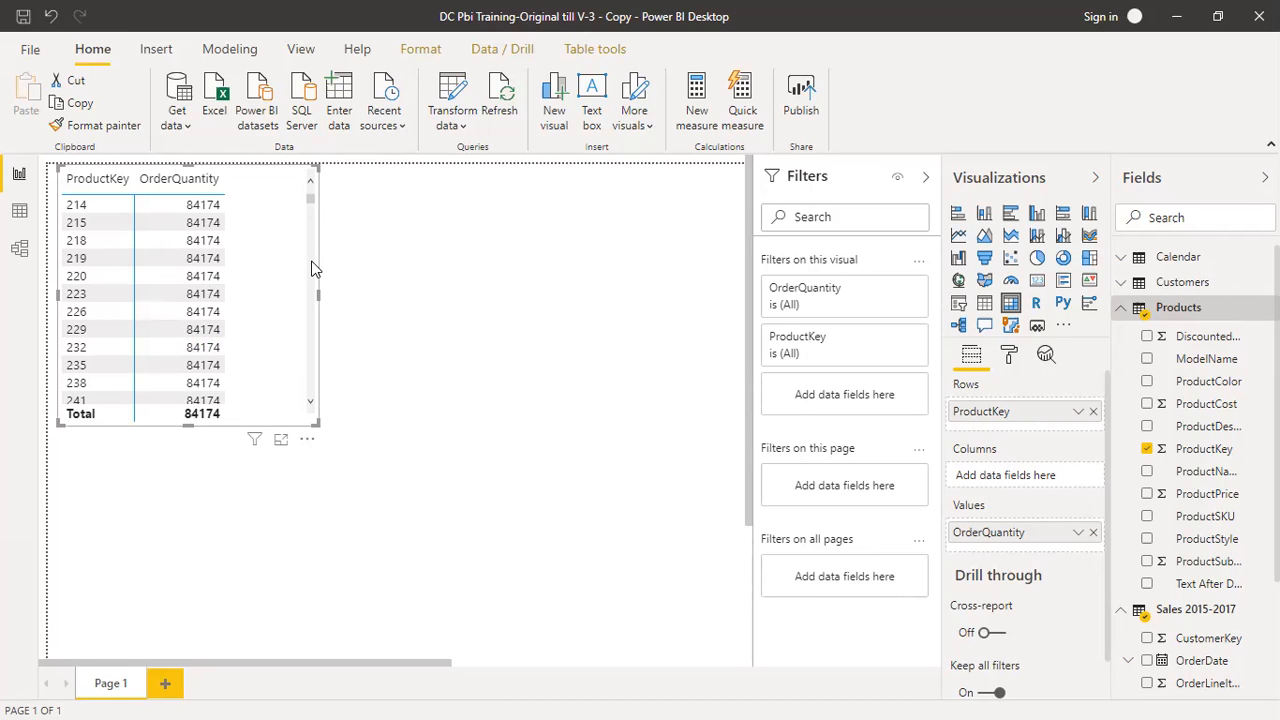
# Step: In the model view, shorten the Customers and Products table cards to about the height of the Calendar card
pyautogui.click(20, 249)
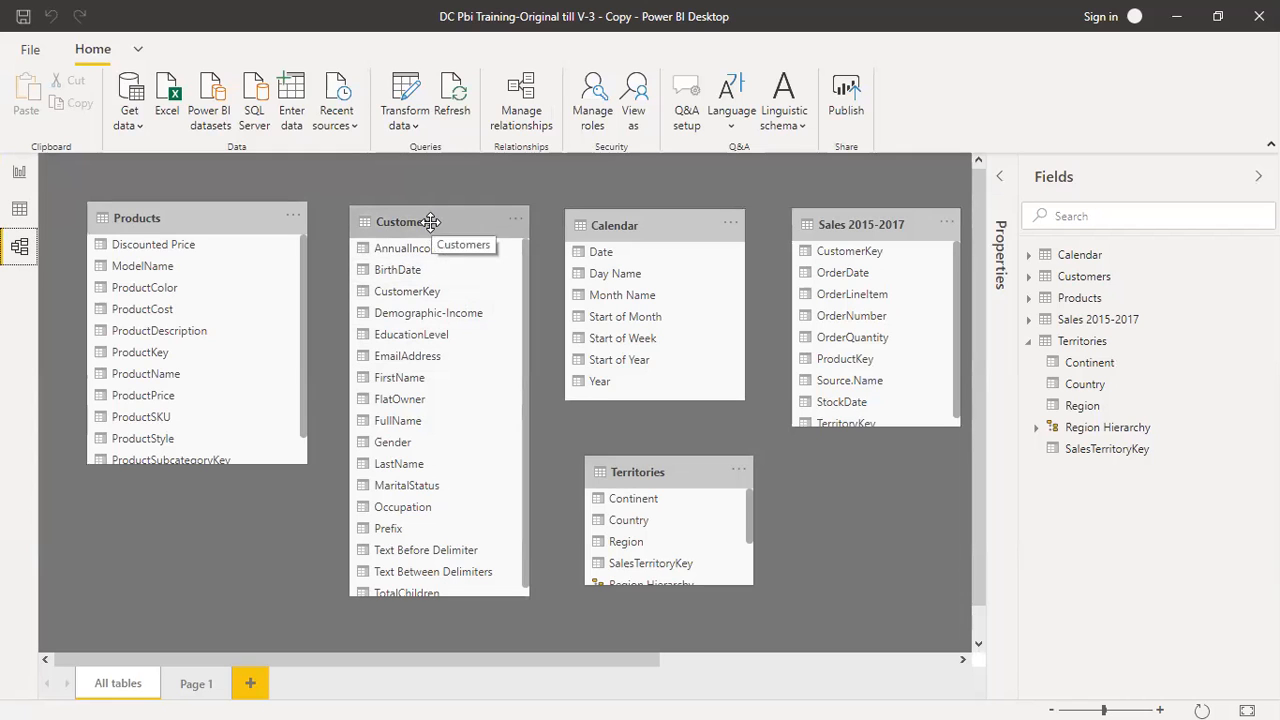
pyautogui.click(198, 214)
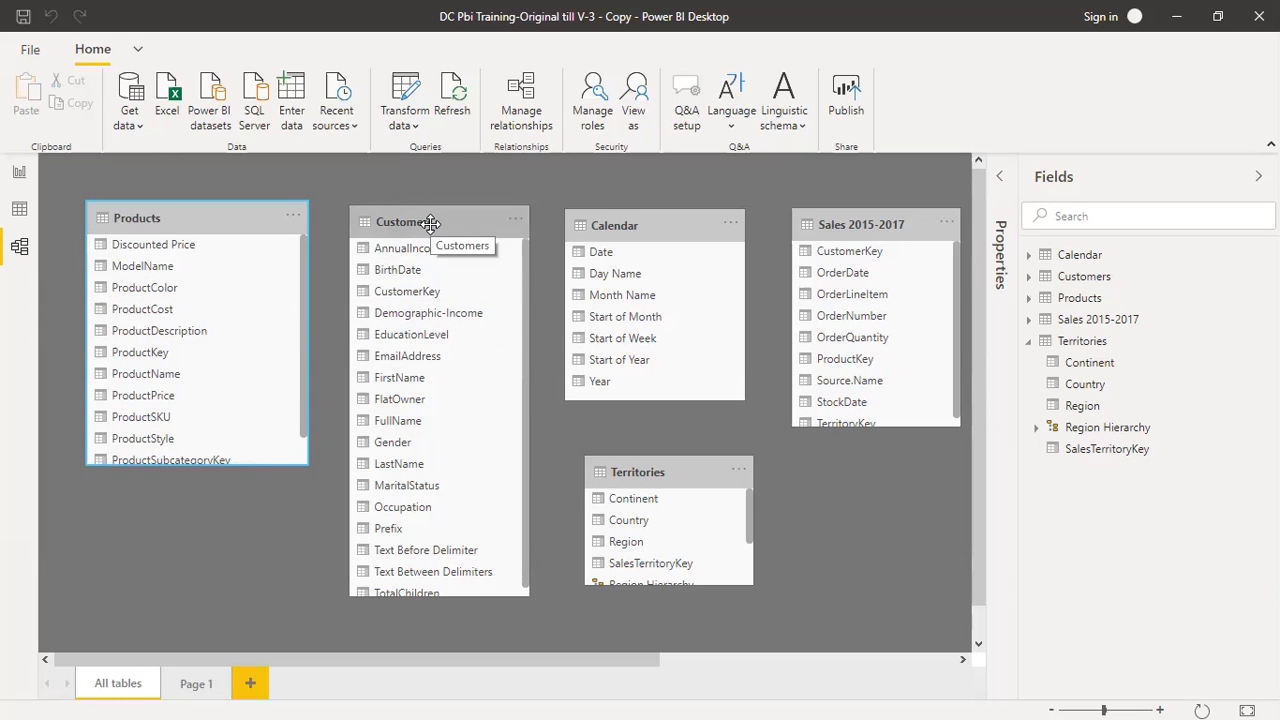
pyautogui.moveTo(446, 600); pyautogui.dragTo(432, 388)
pyautogui.moveTo(214, 466); pyautogui.dragTo(219, 386)
pyautogui.moveTo(636, 227); pyautogui.dragTo(634, 223)
# Step: Rearrange the model diagram with Customers, Calendar and Territories in the upper row and Sales 2015-2017 and Products below them
pyautogui.moveTo(891, 223); pyautogui.dragTo(318, 427)
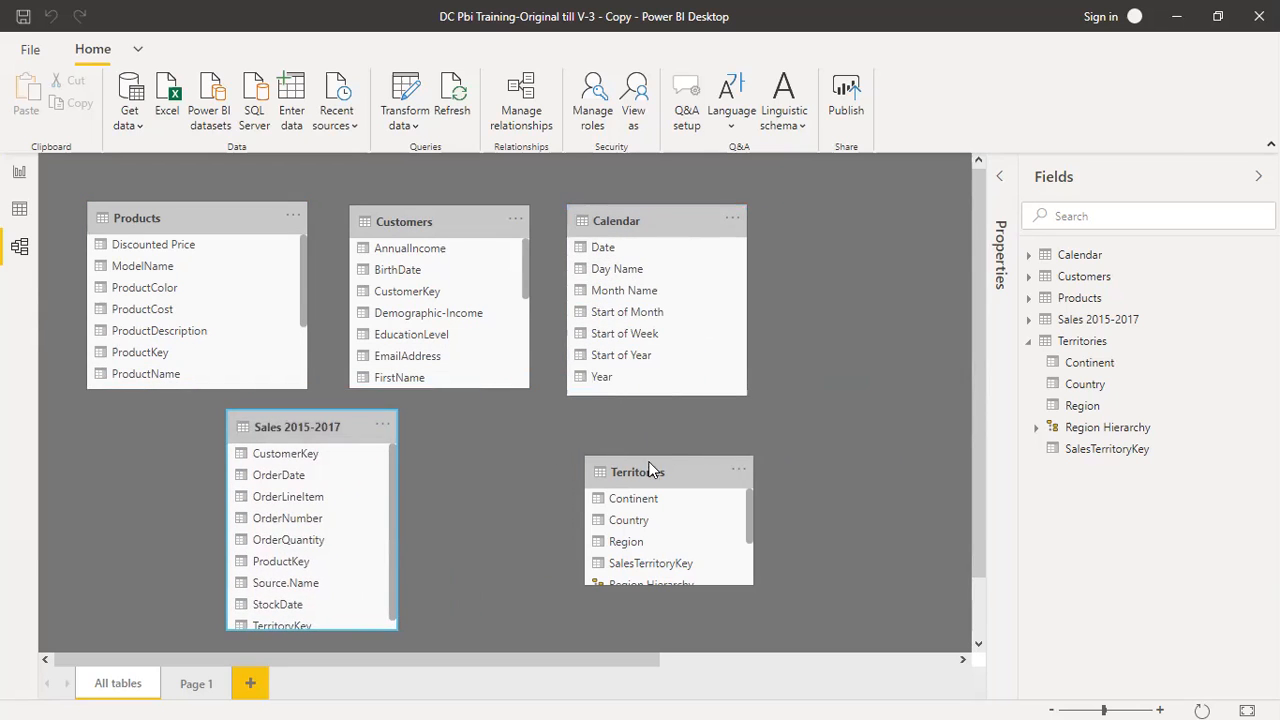
pyautogui.moveTo(679, 472); pyautogui.dragTo(876, 241)
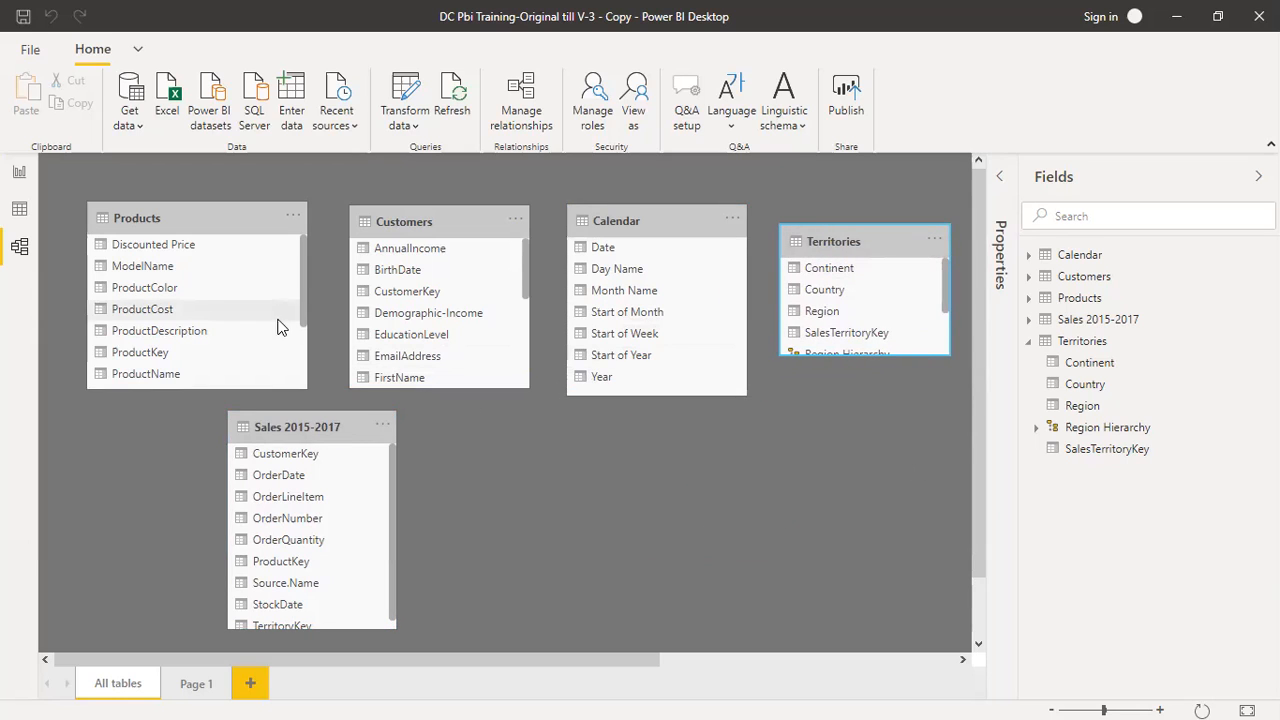
pyautogui.moveTo(172, 211); pyautogui.dragTo(621, 428)
pyautogui.moveTo(427, 221); pyautogui.dragTo(166, 200)
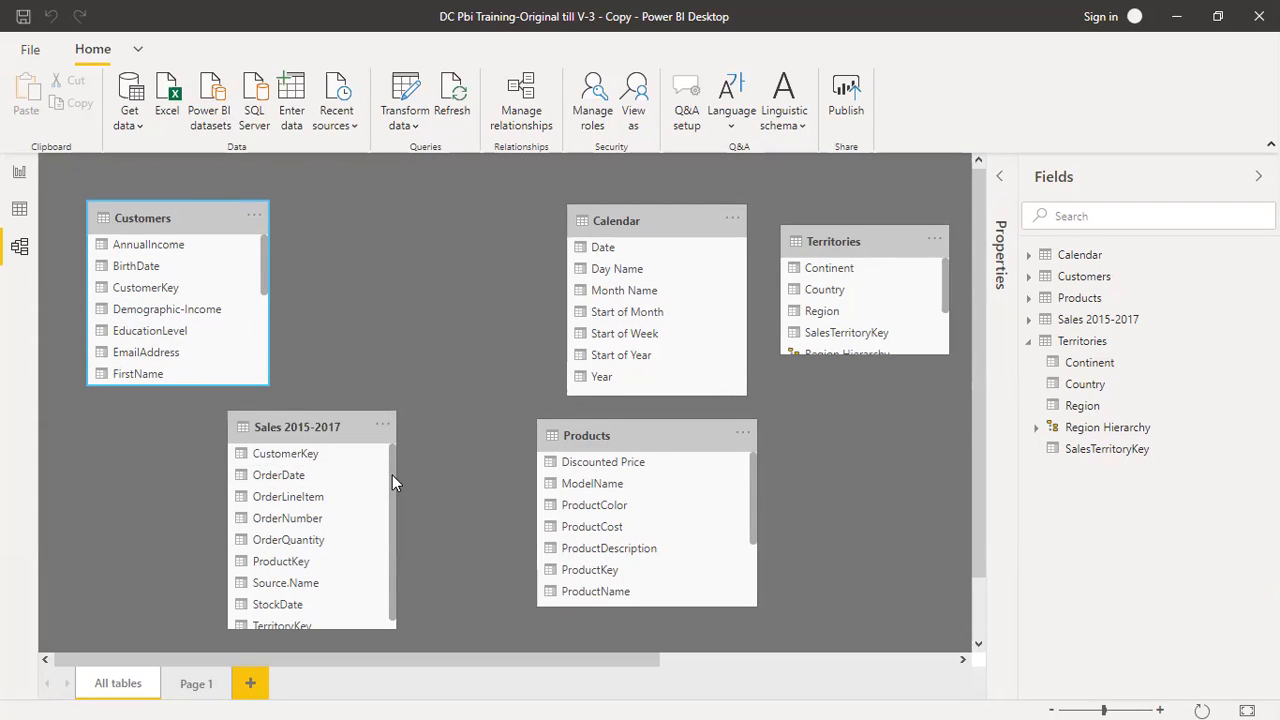
# Step: Examine the table choices for a new relationship in Manage relationships, and close it without creating one
pyautogui.moveTo(392, 475); pyautogui.dragTo(394, 507)
pyautogui.scroll(1, 395, 500)
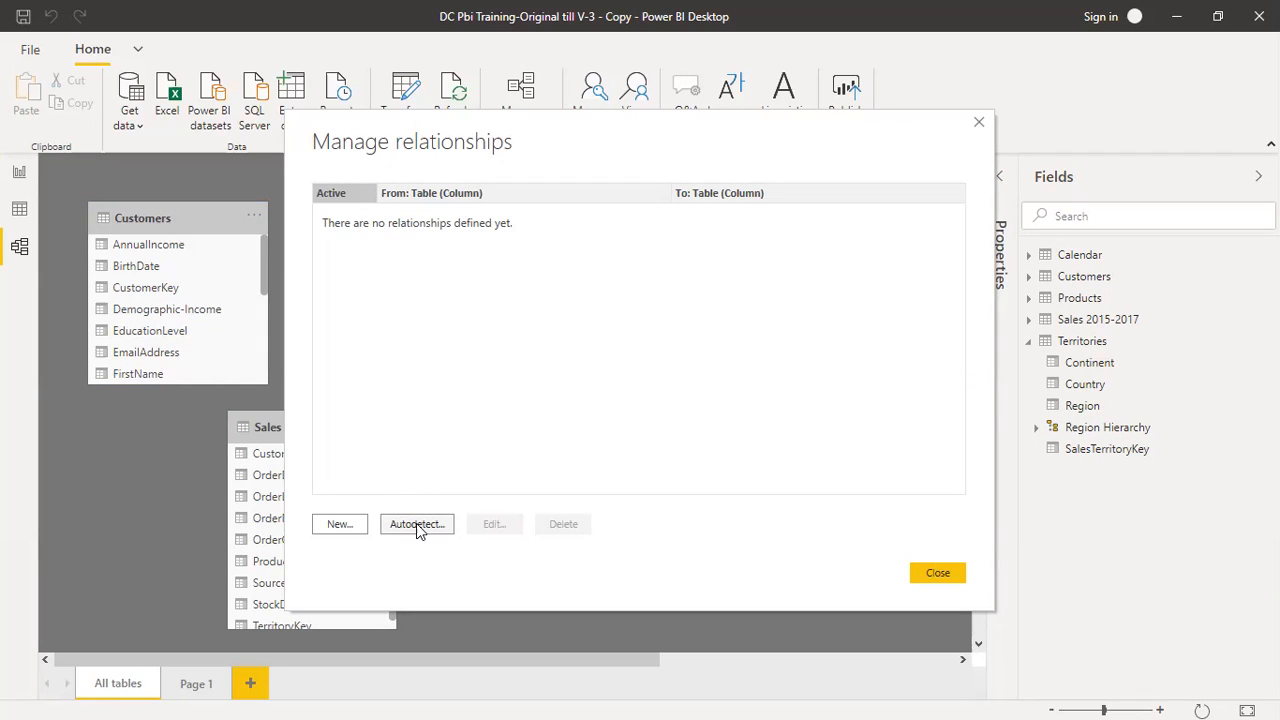
pyautogui.click(345, 526)
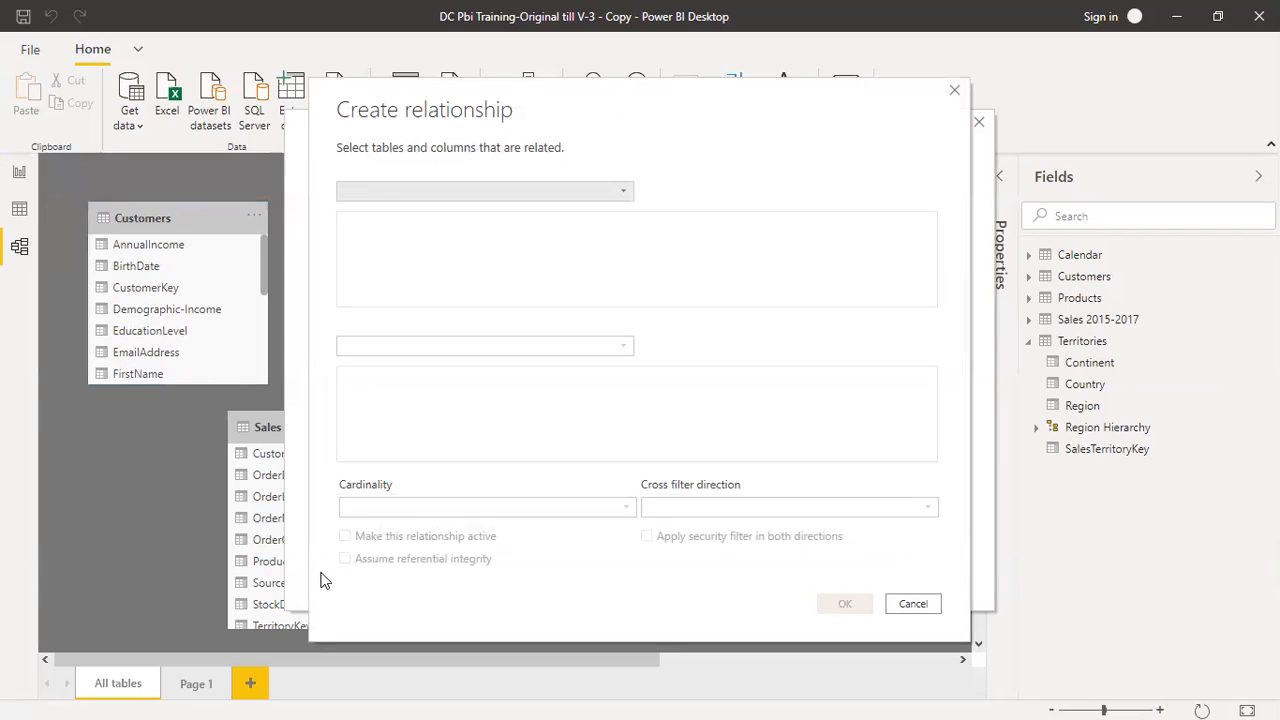
pyautogui.click(525, 199)
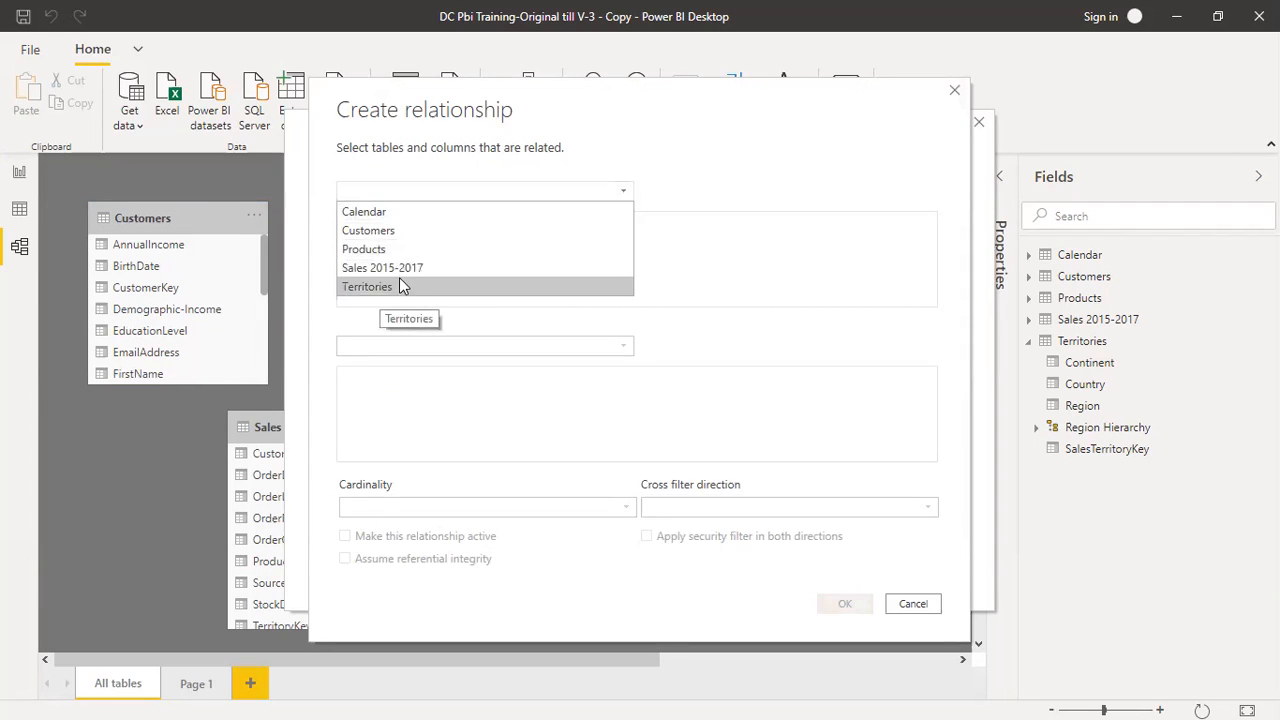
pyautogui.click(910, 604)
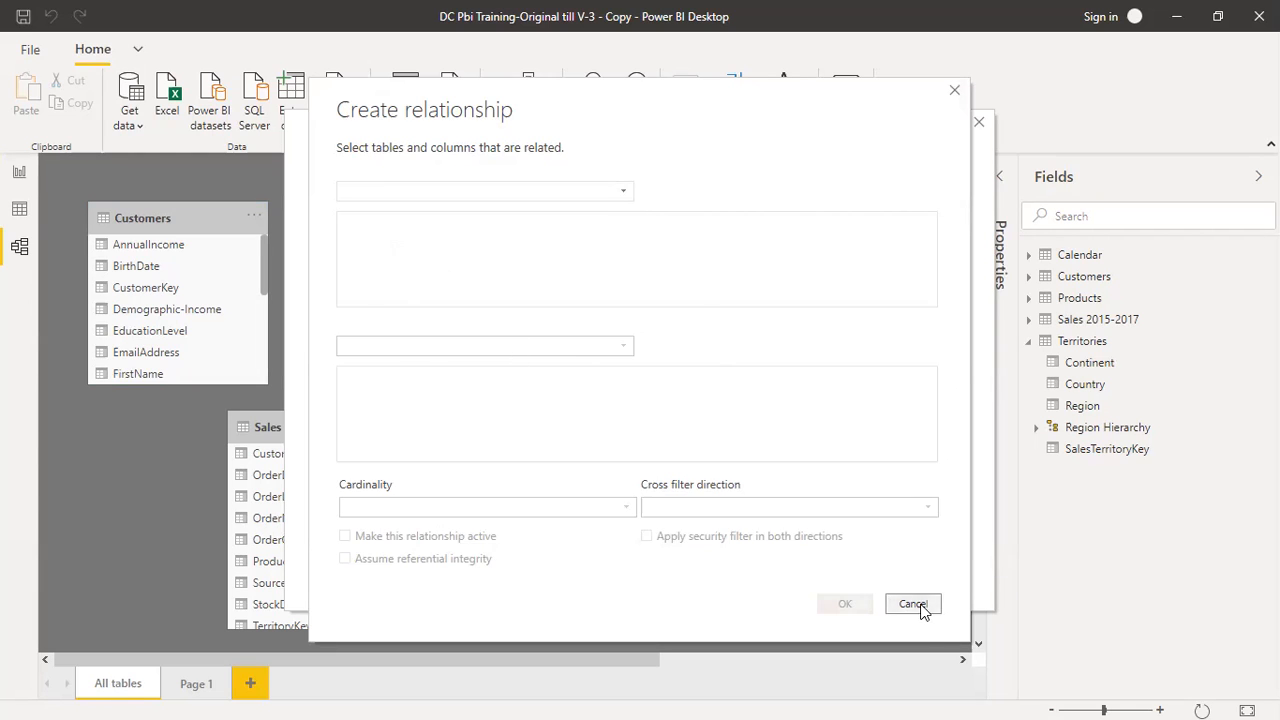
pyautogui.click(913, 604)
pyautogui.click(940, 577)
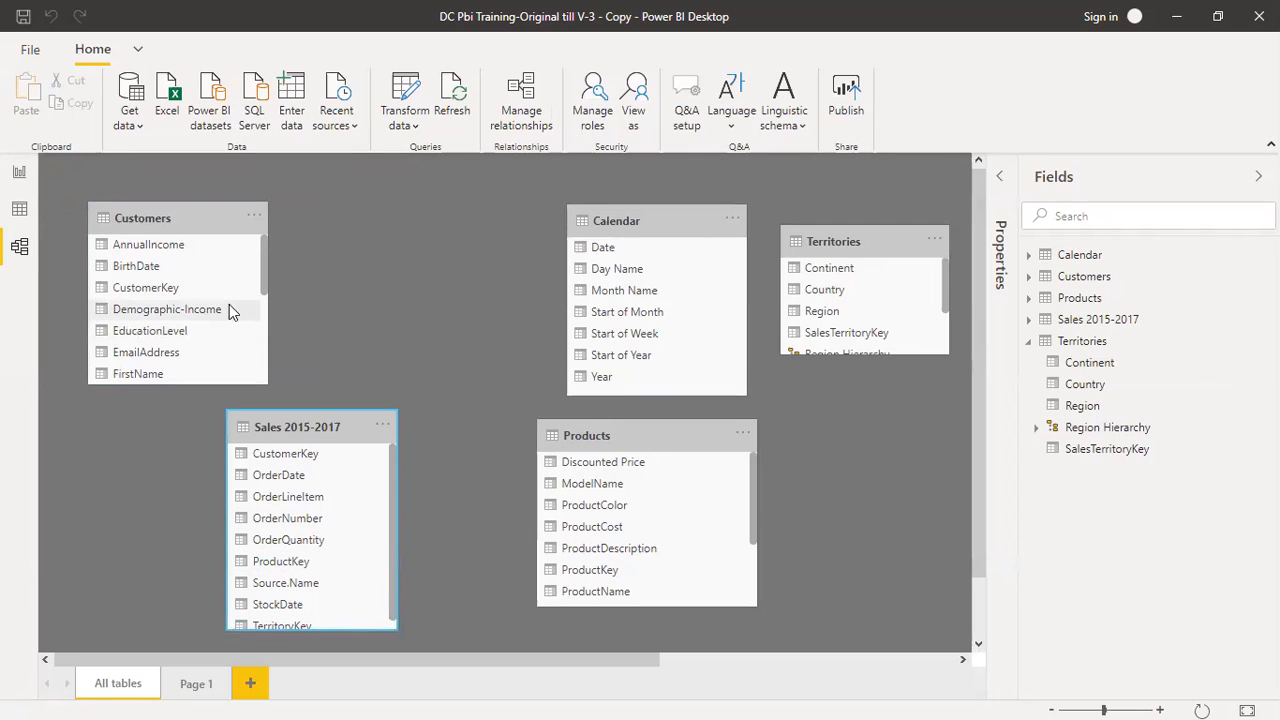
# Step: Create a relationship between CustomerKey in Sales 2015-2017 and CustomerKey in Customers
pyautogui.moveTo(260, 265)
pyautogui.mouseDown()
pyautogui.moveTo(276, 366)
pyautogui.moveTo(285, 260)
pyautogui.mouseUp()
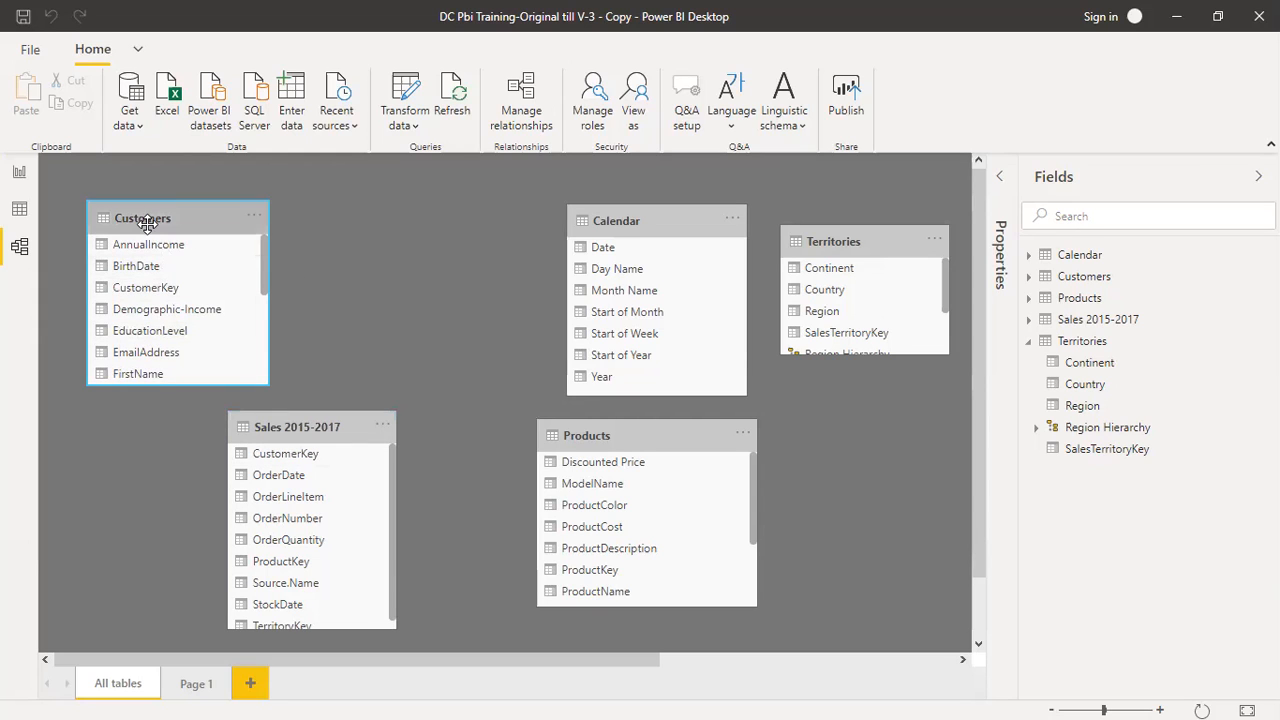
pyautogui.click(150, 287)
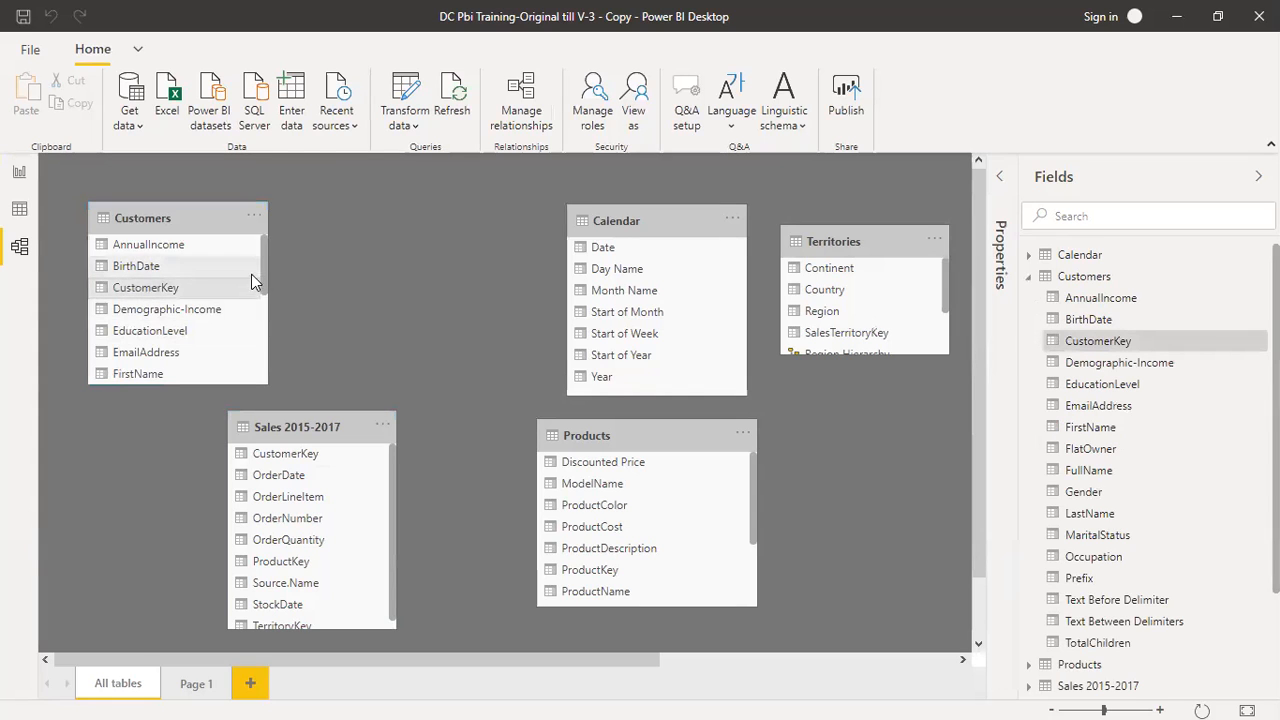
pyautogui.moveTo(264, 280)
pyautogui.mouseDown()
pyautogui.moveTo(258, 375)
pyautogui.moveTo(262, 262)
pyautogui.mouseUp()
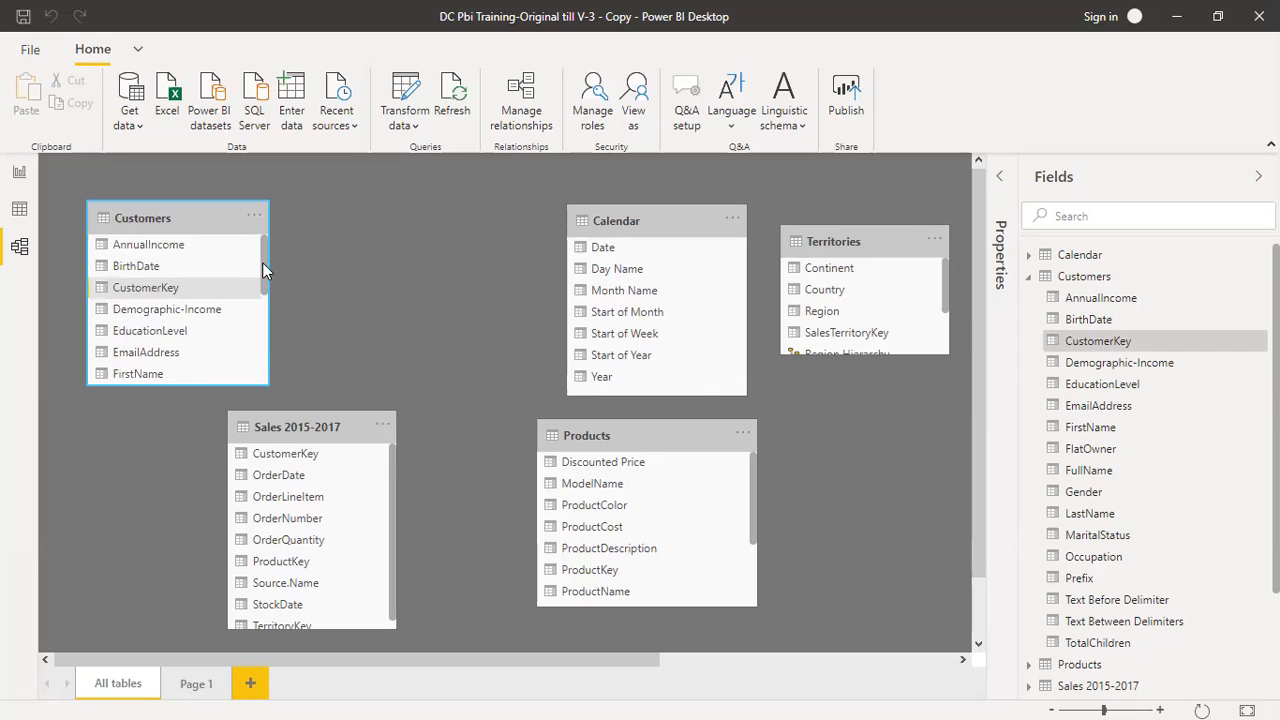
pyautogui.click(282, 456)
pyautogui.moveTo(284, 457); pyautogui.dragTo(150, 296)
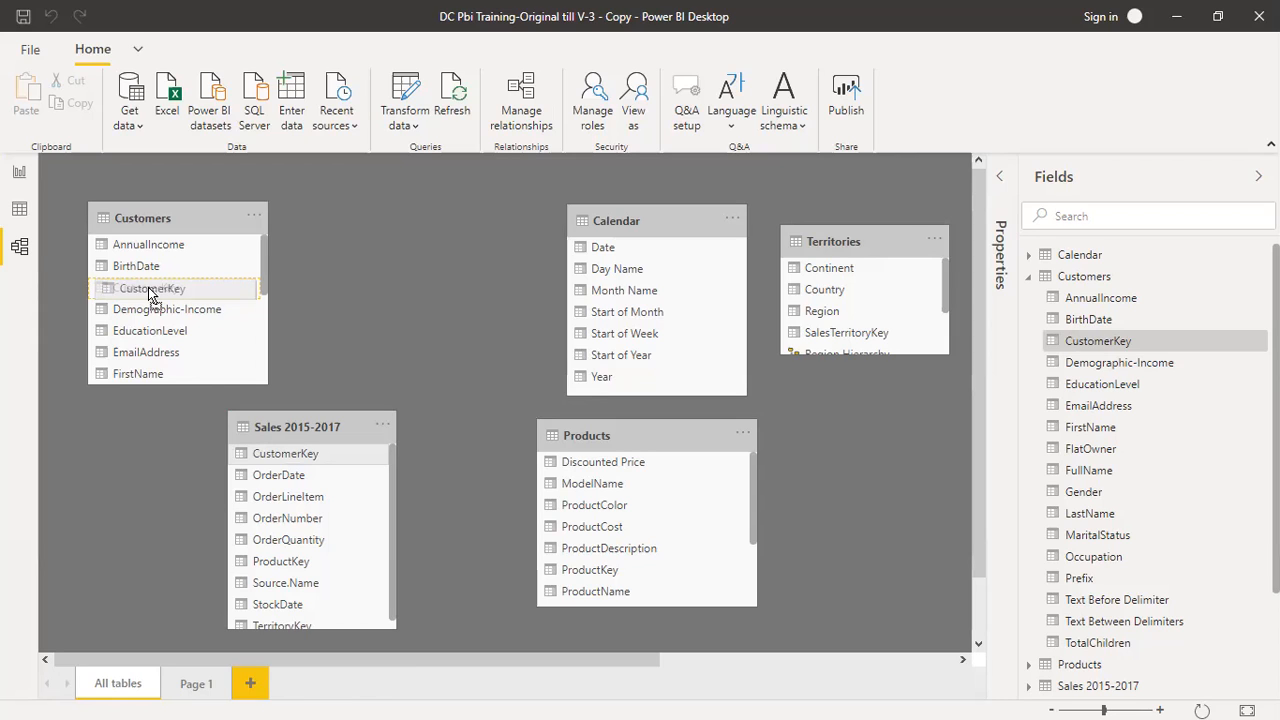
pyautogui.moveTo(149, 290); pyautogui.dragTo(153, 289)
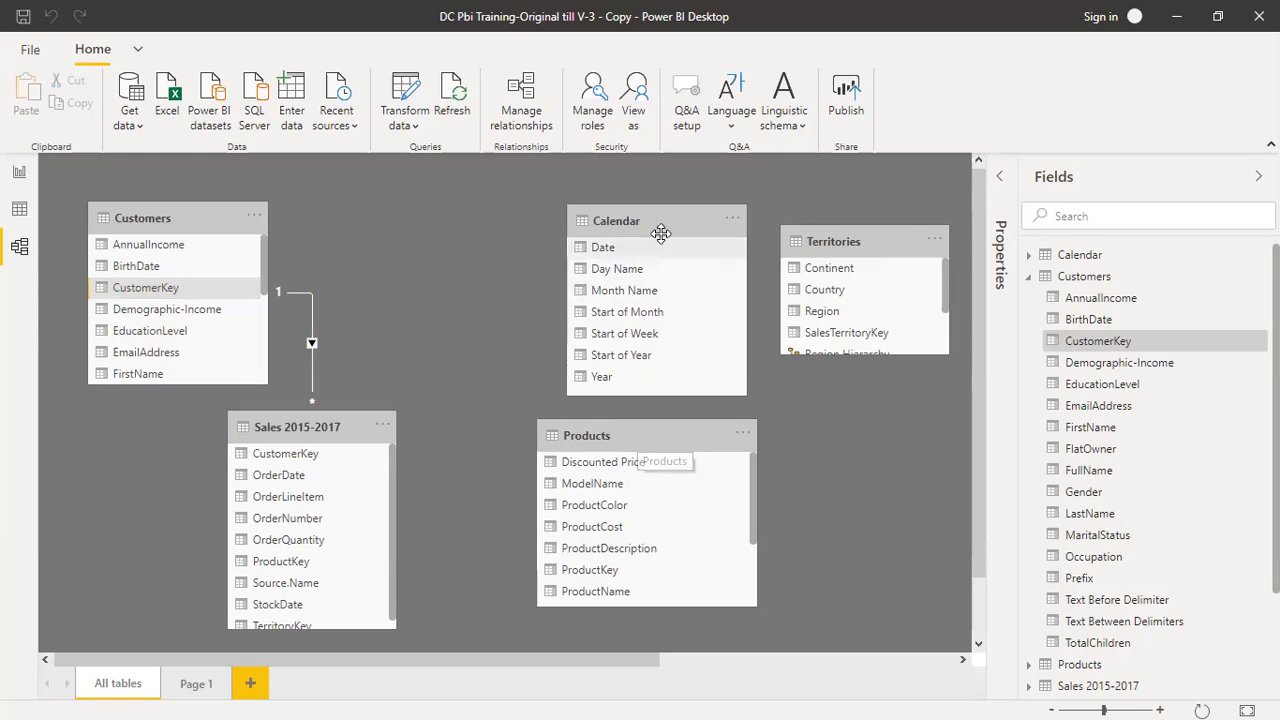
# Step: Move the Calendar table next to Customers and relate OrderDate in Sales 2015-2017 to Date in Calendar
pyautogui.moveTo(661, 230); pyautogui.dragTo(470, 220)
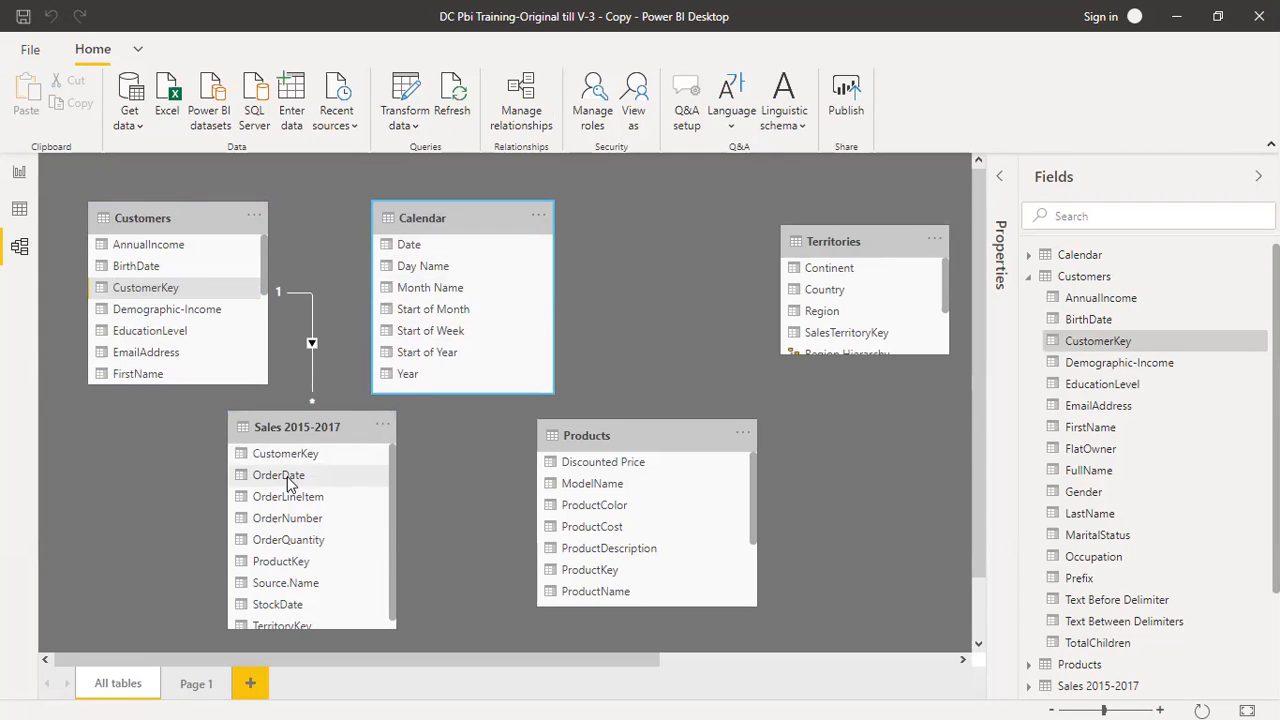
pyautogui.moveTo(284, 476); pyautogui.dragTo(446, 246)
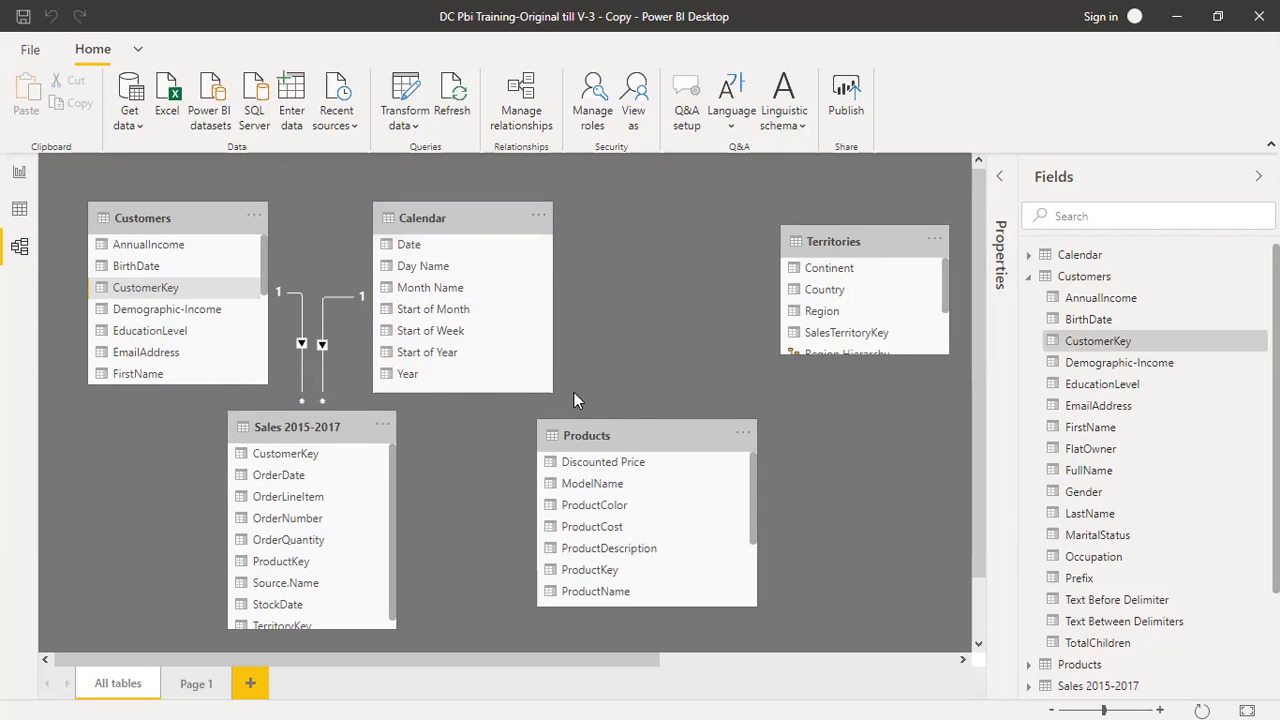
# Step: Start a new relationship with Products as the first table and Sales 2015-2017 as the second
pyautogui.click(520, 88)
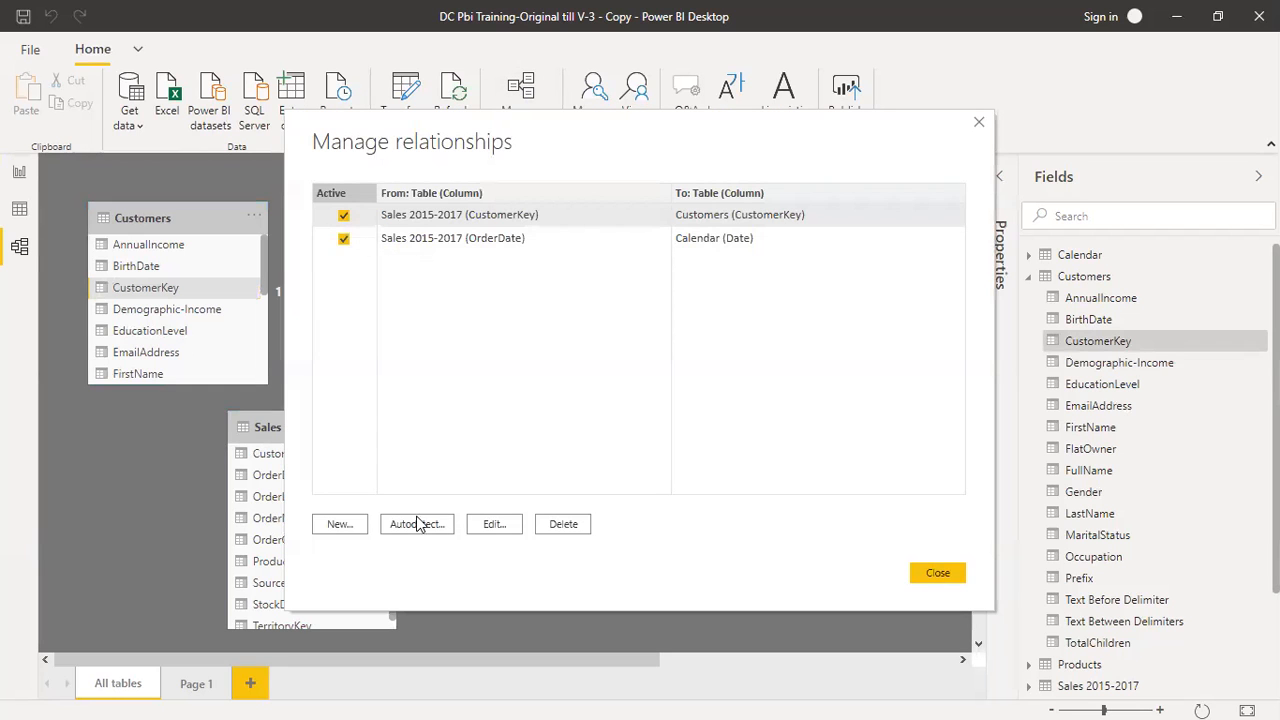
pyautogui.click(342, 530)
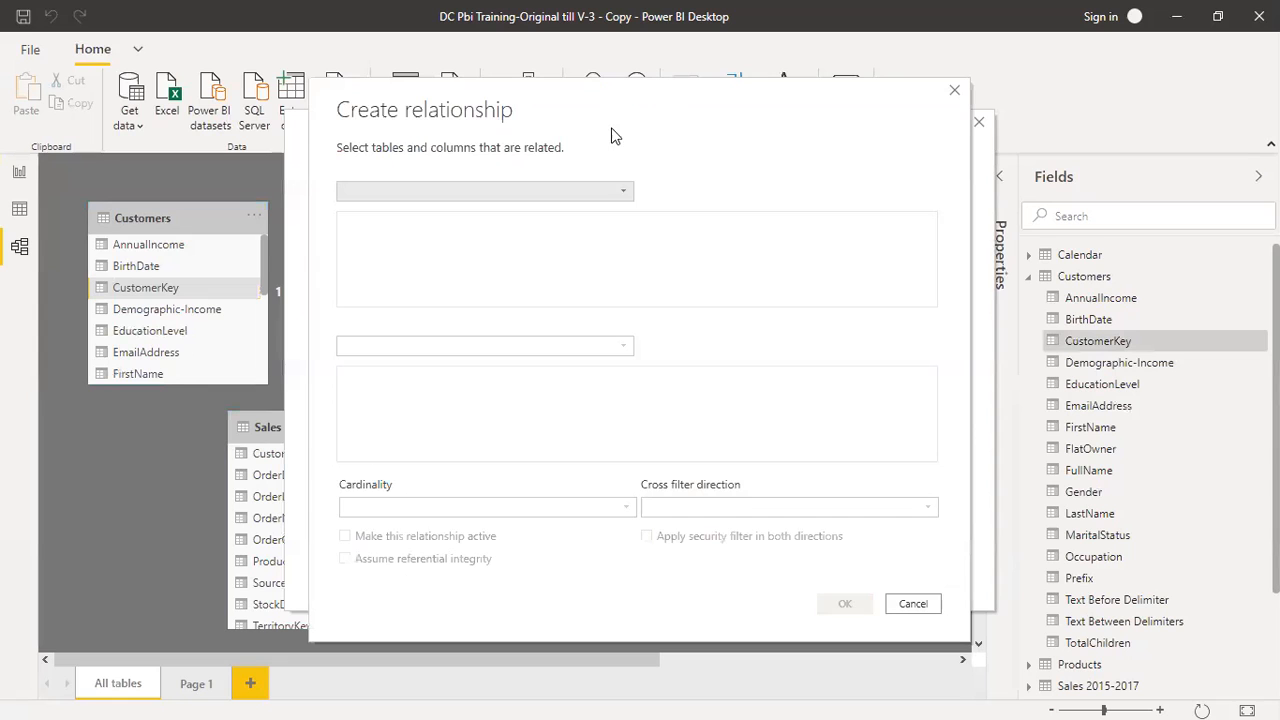
pyautogui.click(612, 194)
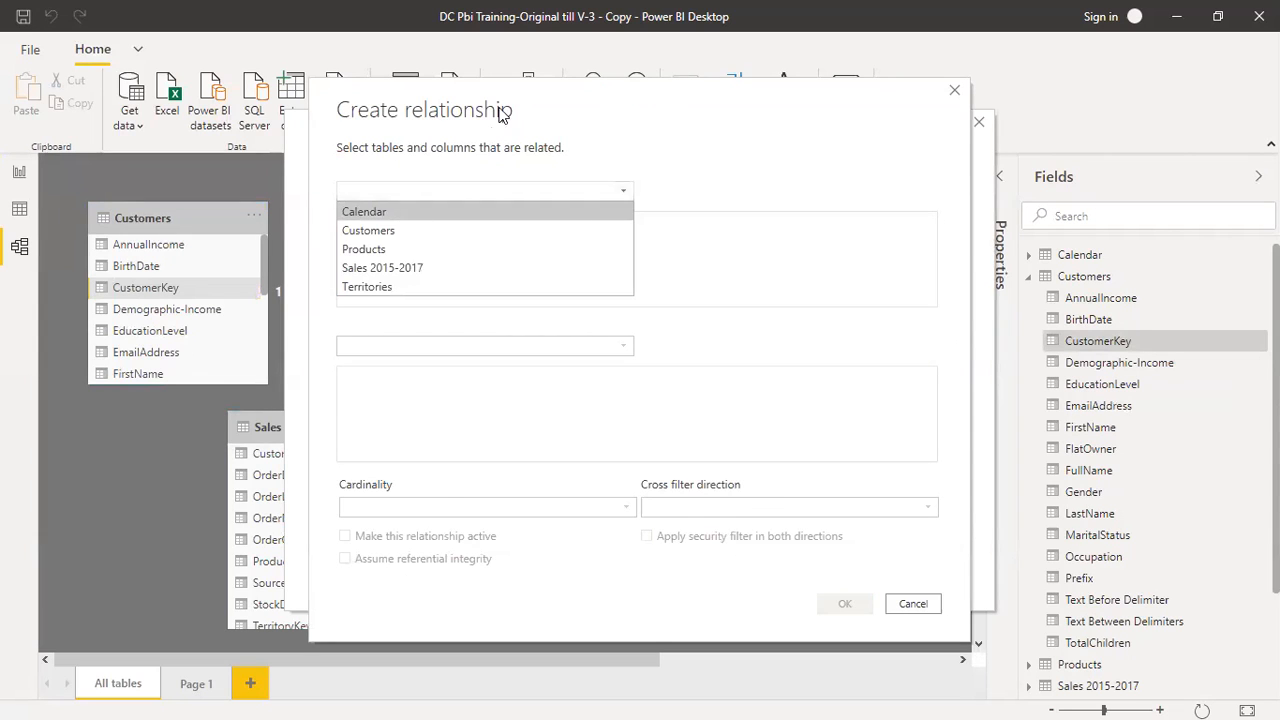
pyautogui.click(530, 95)
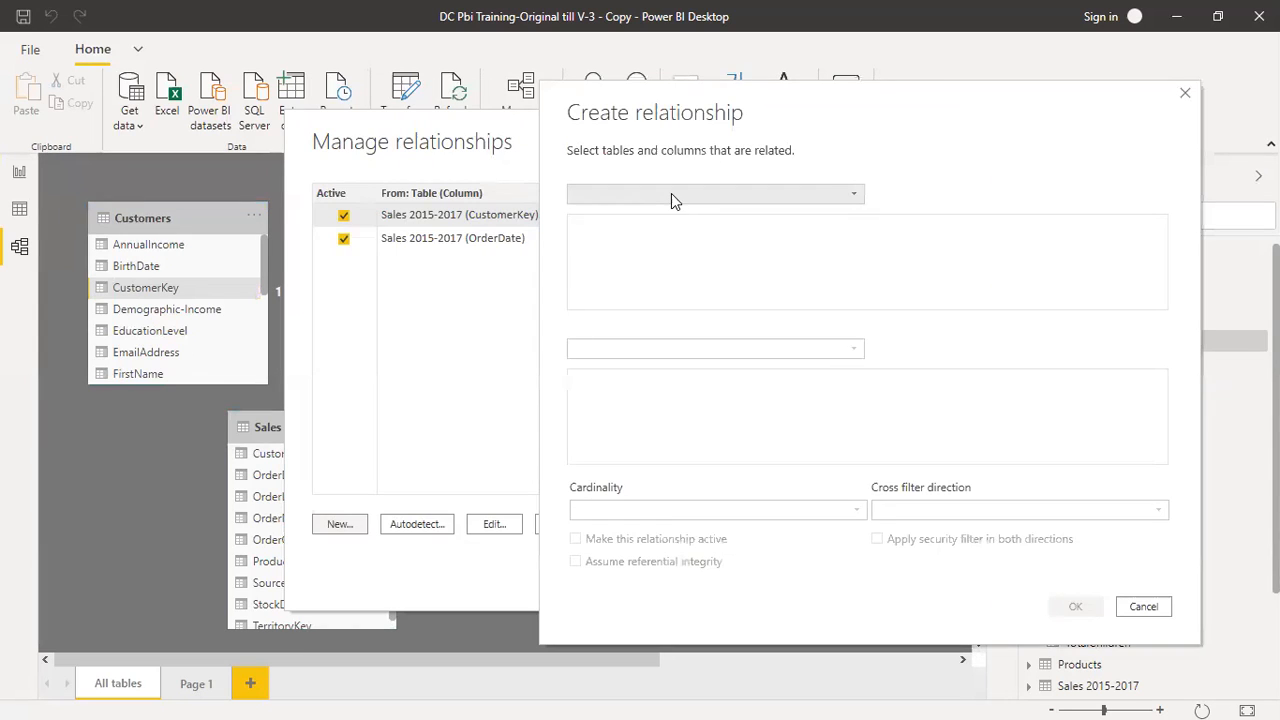
pyautogui.click(671, 193)
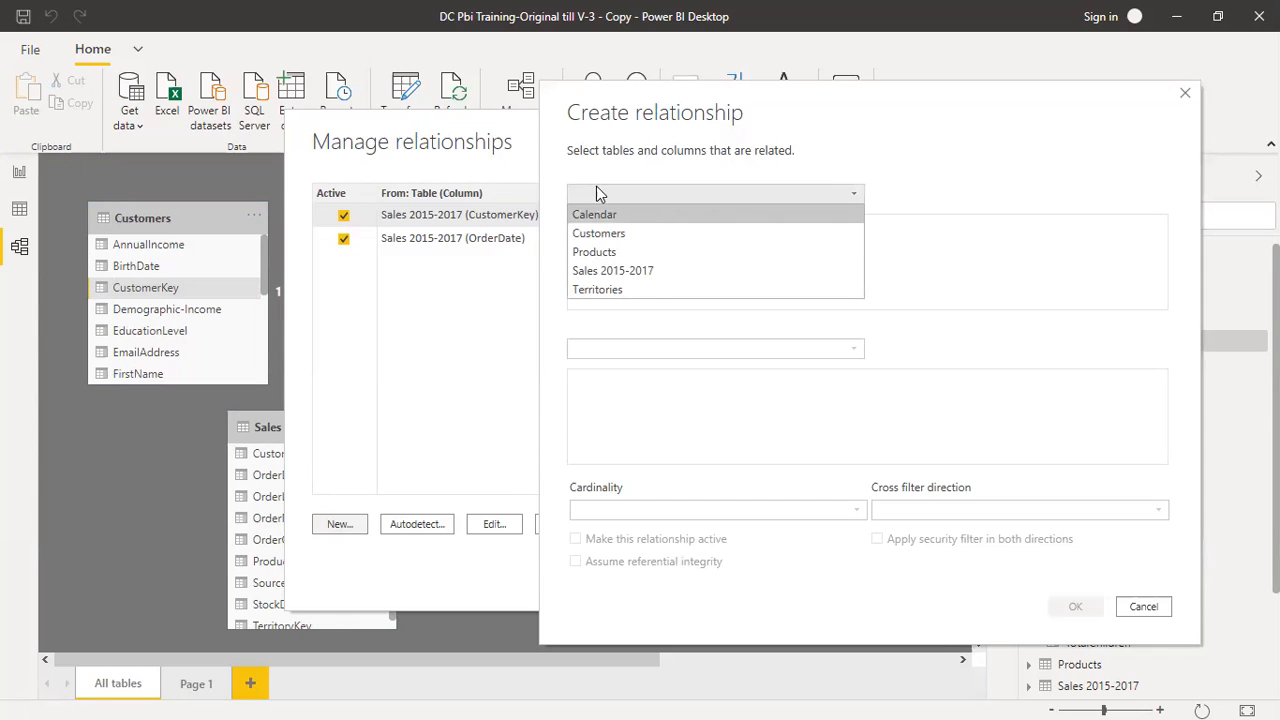
pyautogui.click(595, 256)
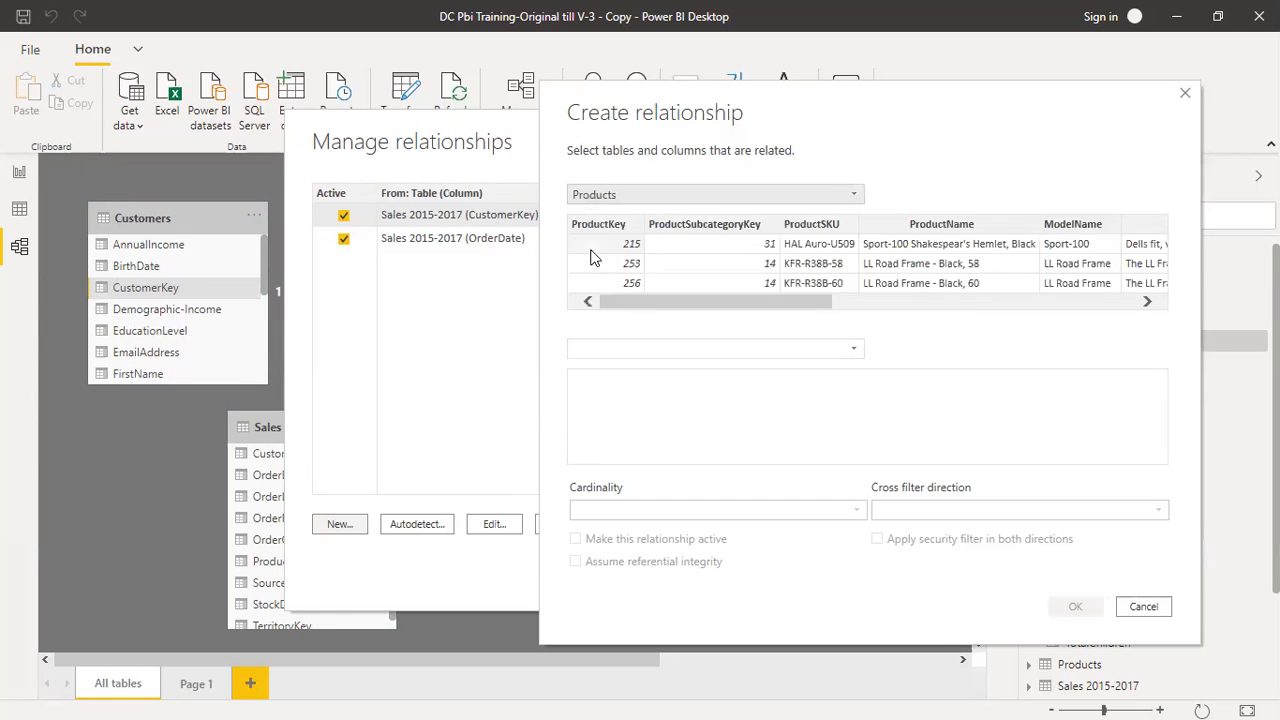
pyautogui.click(643, 349)
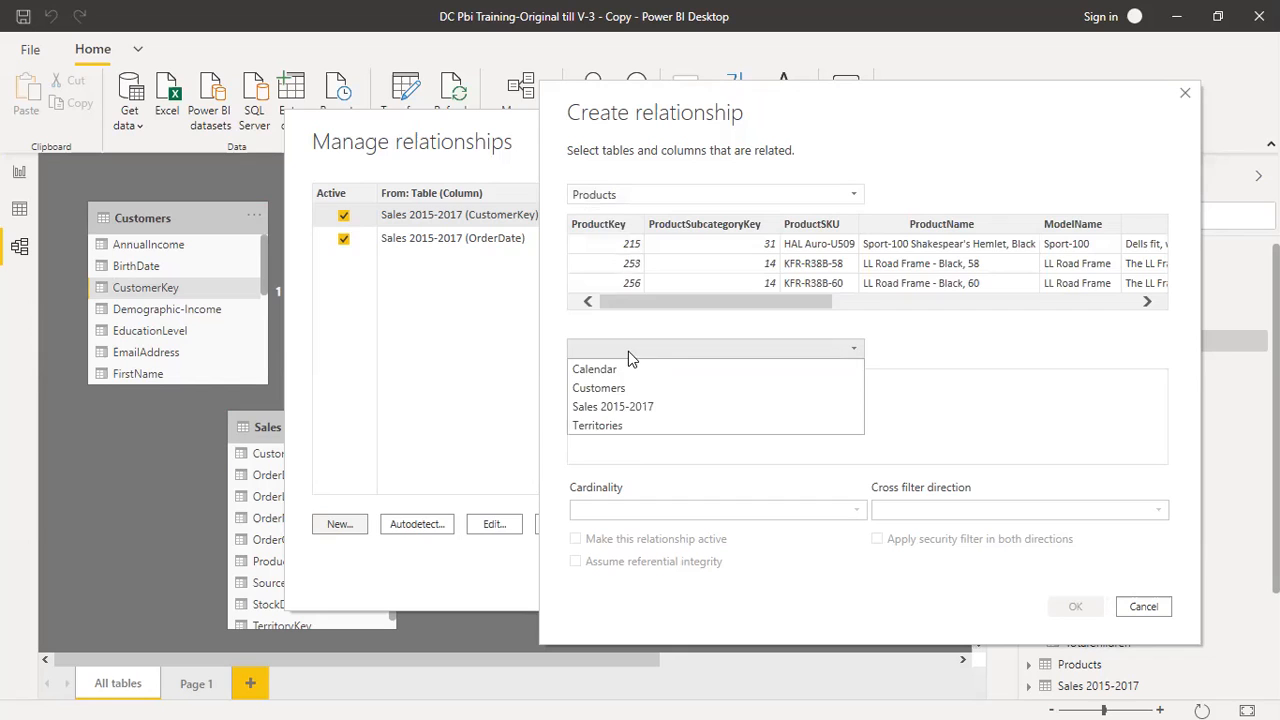
pyautogui.click(618, 409)
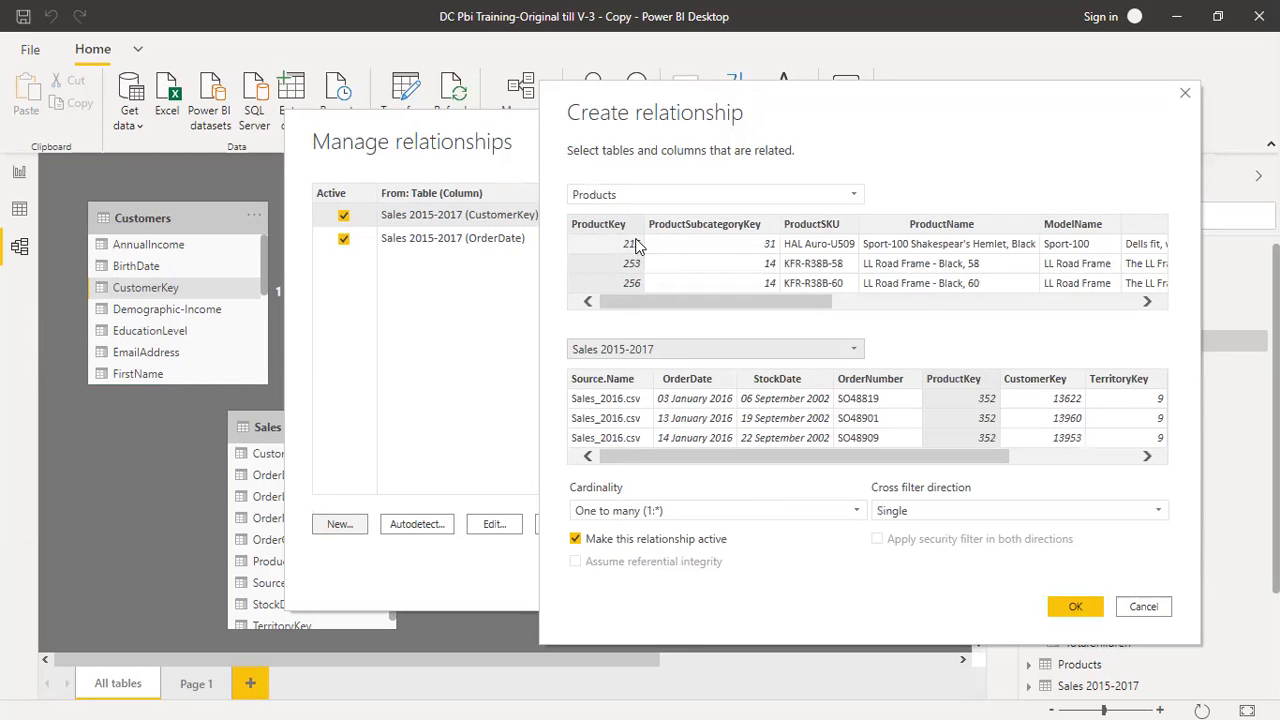
# Step: Match ProductKey in Products with ProductKey in Sales 2015-2017 and create the active one-to-many relationship
pyautogui.click(600, 226)
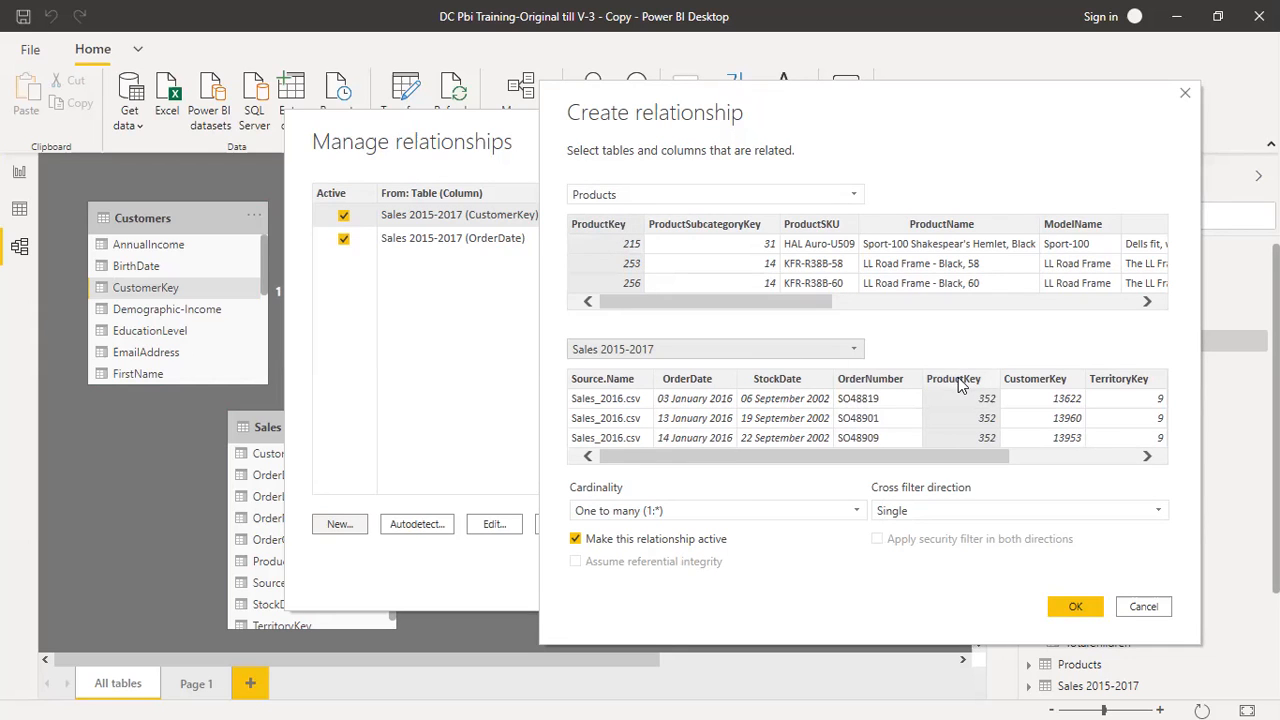
pyautogui.click(972, 385)
pyautogui.moveTo(991, 458)
pyautogui.mouseDown()
pyautogui.moveTo(1137, 460)
pyautogui.moveTo(963, 480)
pyautogui.mouseUp()
pyautogui.click(1076, 608)
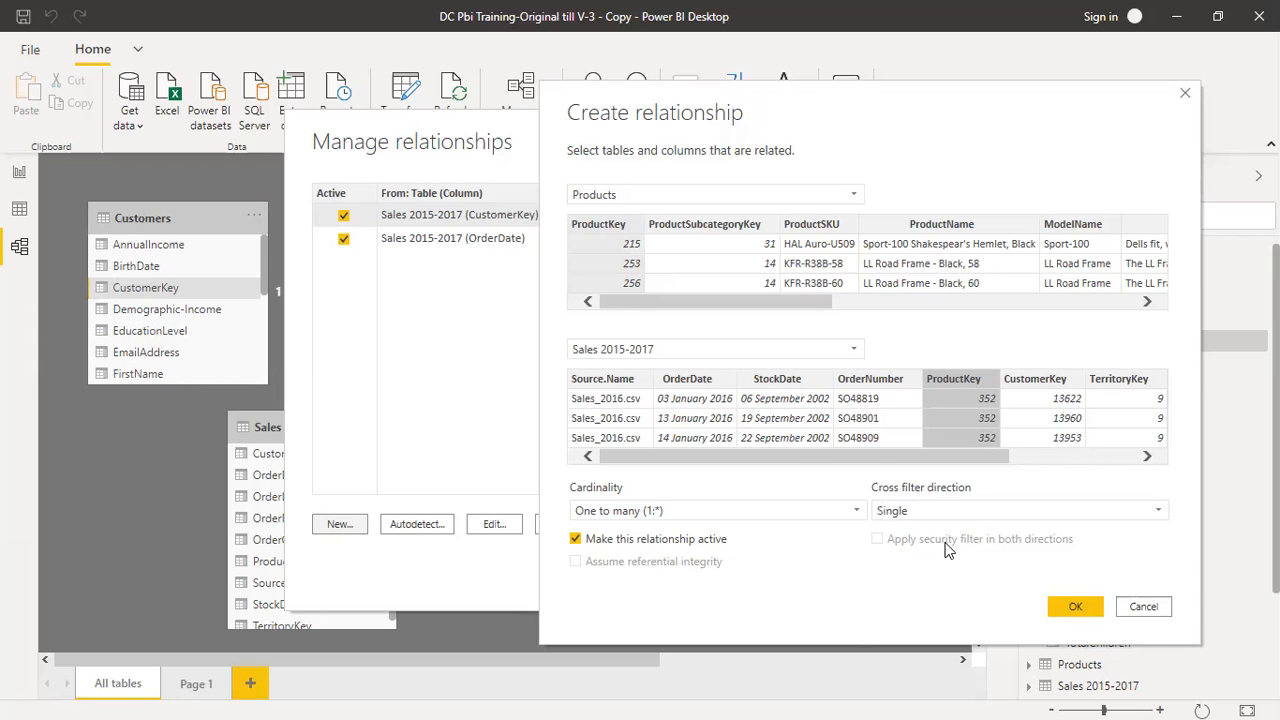
pyautogui.click(1074, 612)
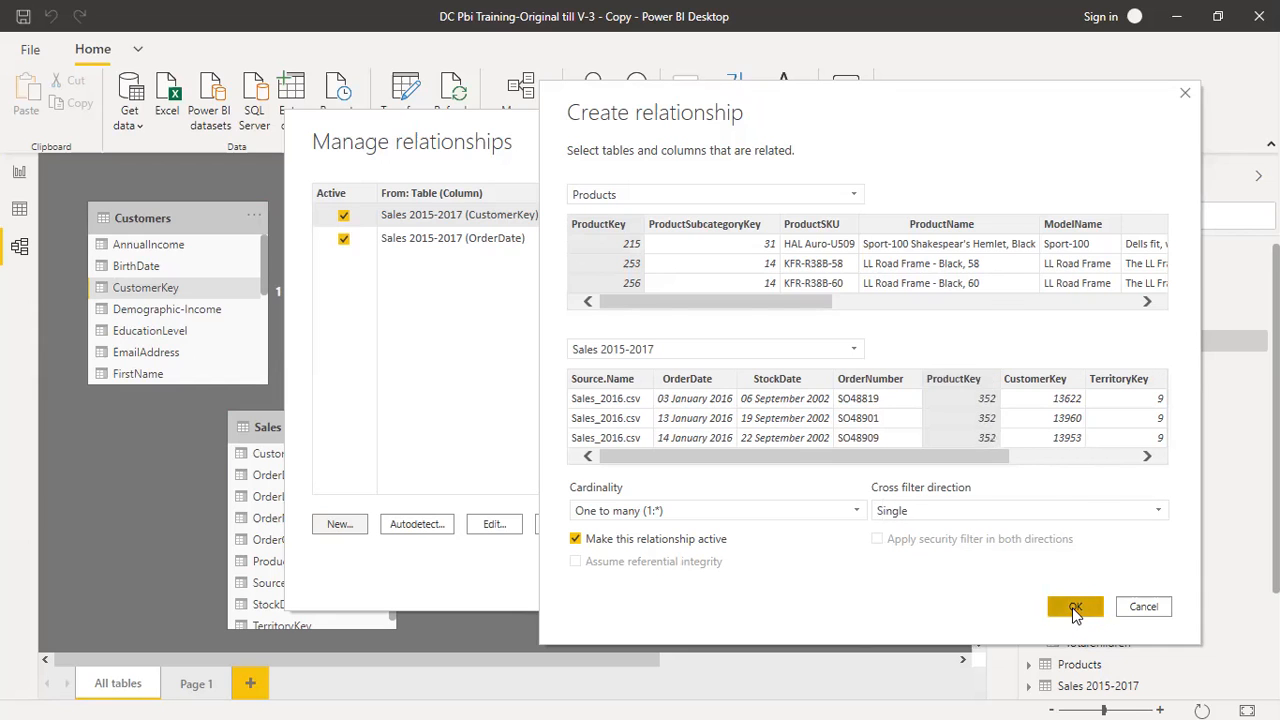
pyautogui.click(933, 571)
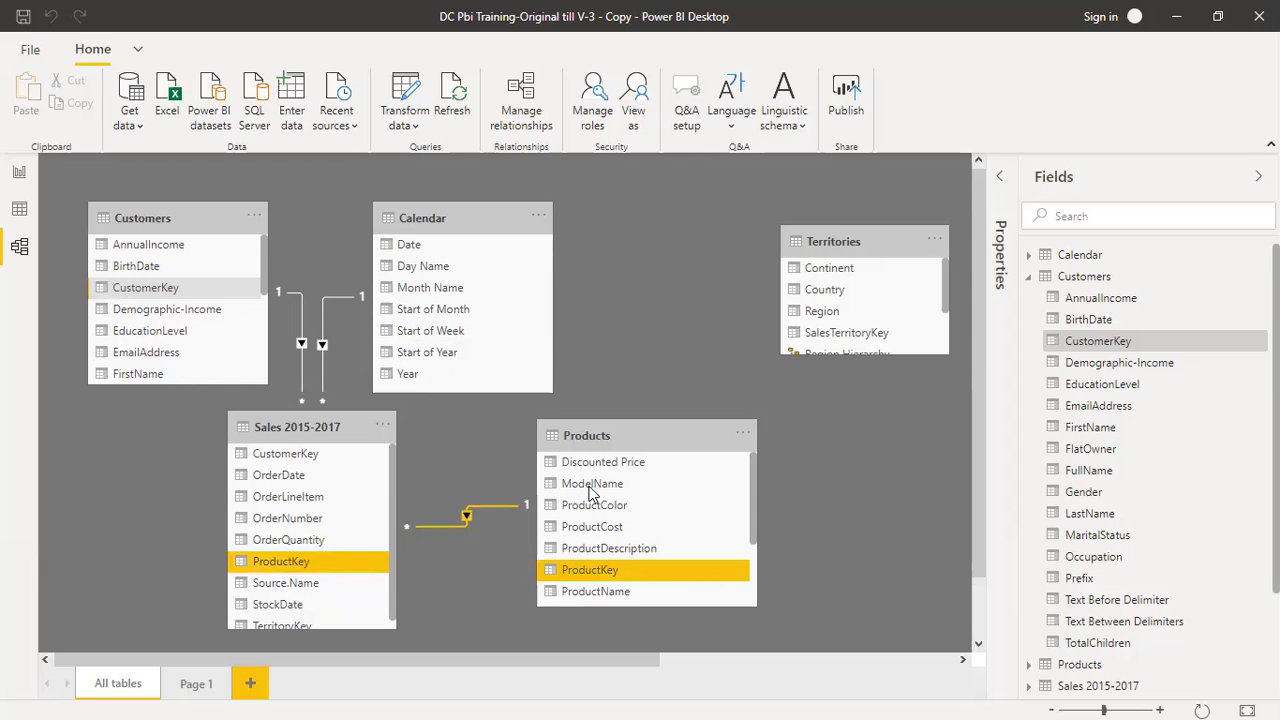
# Step: Move the Territories table next to Calendar and bring SalesTerritoryKey and the TerritoryKey of Sales 2015-2017 into view
pyautogui.moveTo(869, 244); pyautogui.dragTo(687, 239)
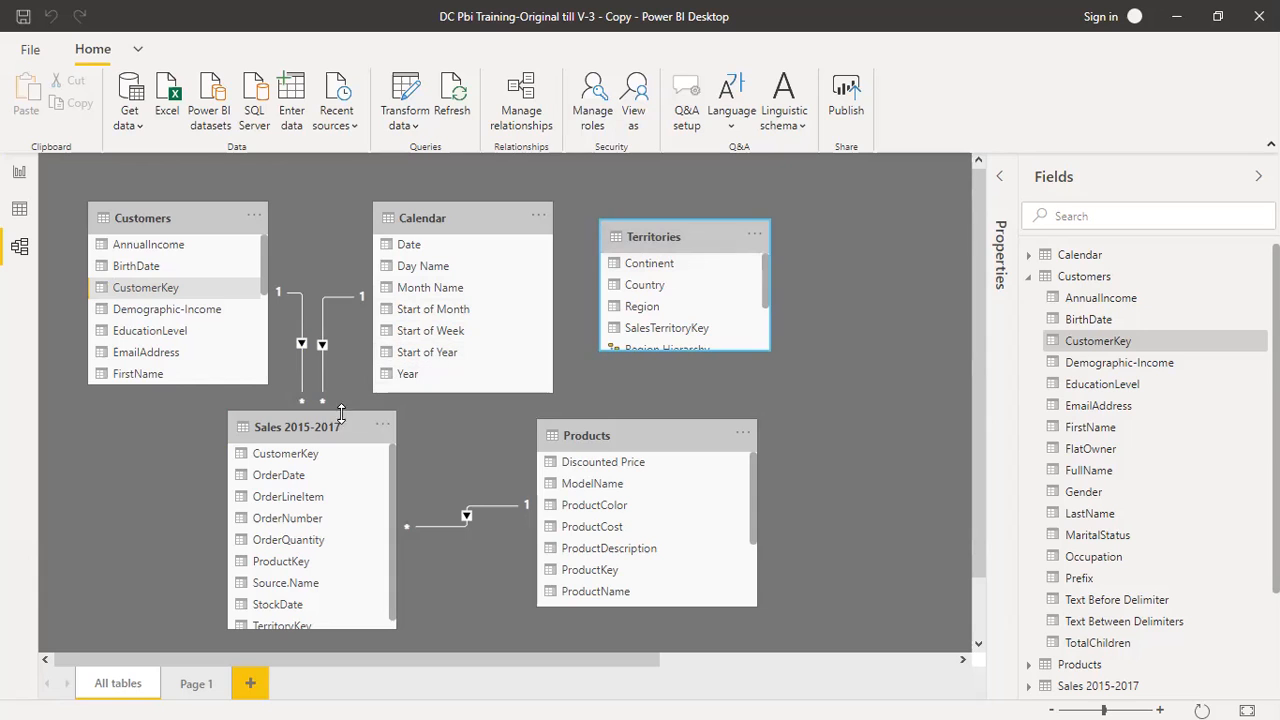
pyautogui.scroll(-3, 765, 304)
pyautogui.scroll(1, 770, 312)
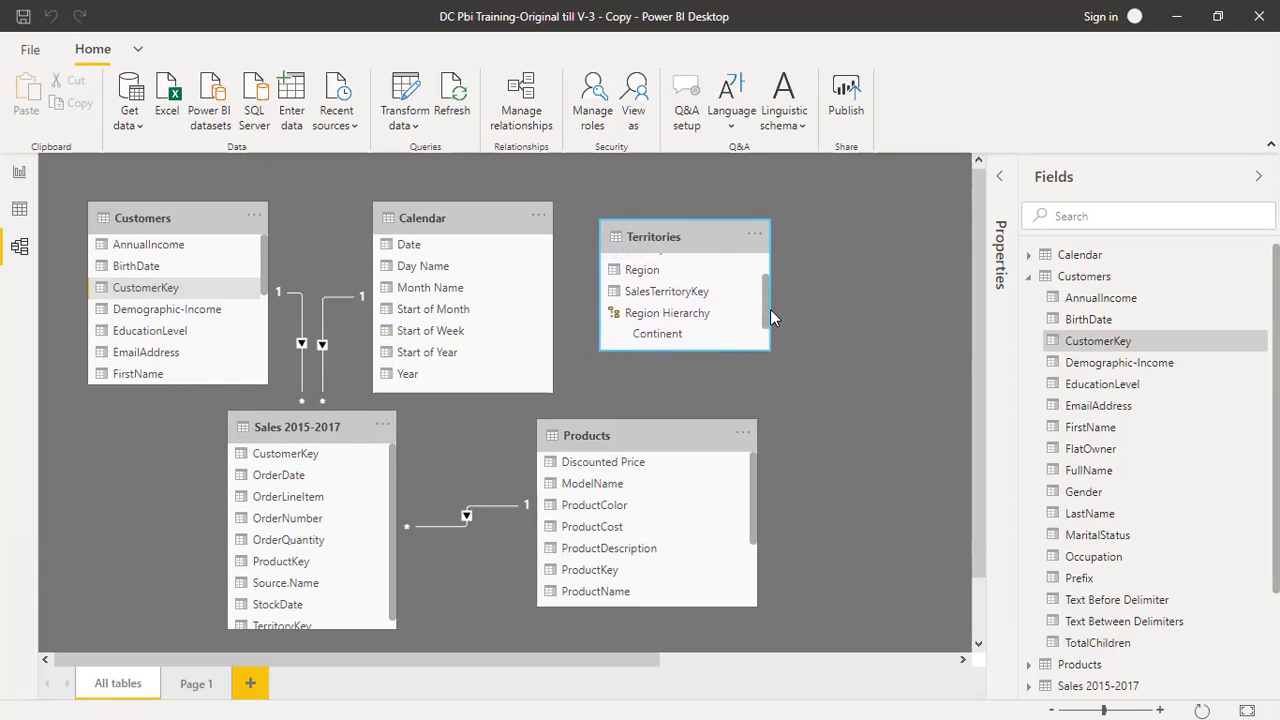
pyautogui.scroll(-1, 392, 535)
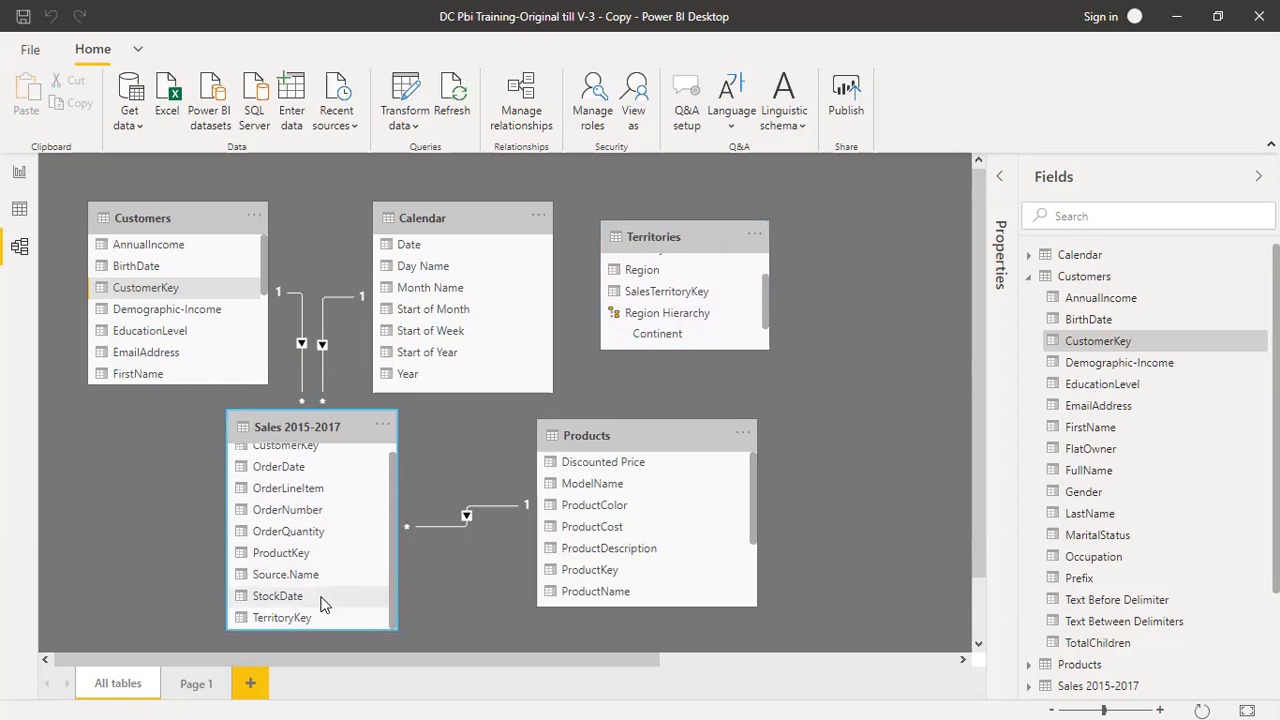
# Step: Start another new relationship with Territories as the first table and Sales 2015-2017 as the second
pyautogui.click(521, 100)
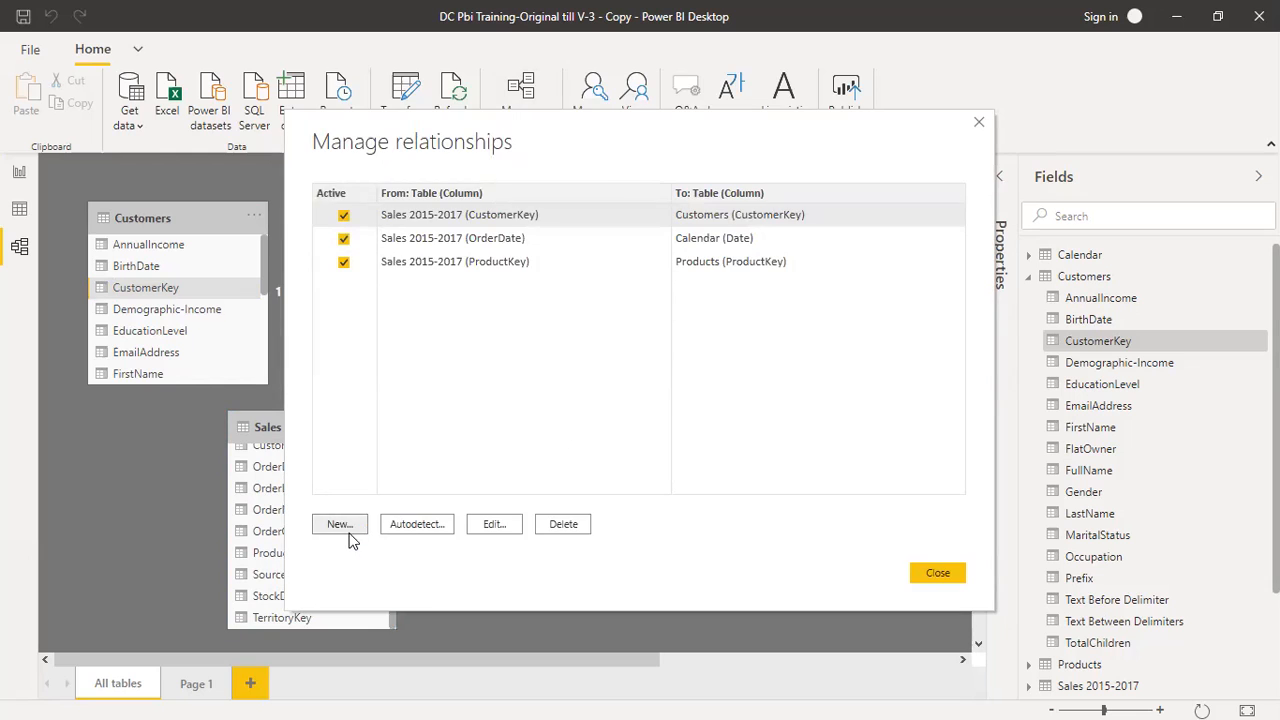
pyautogui.click(341, 526)
pyautogui.click(472, 195)
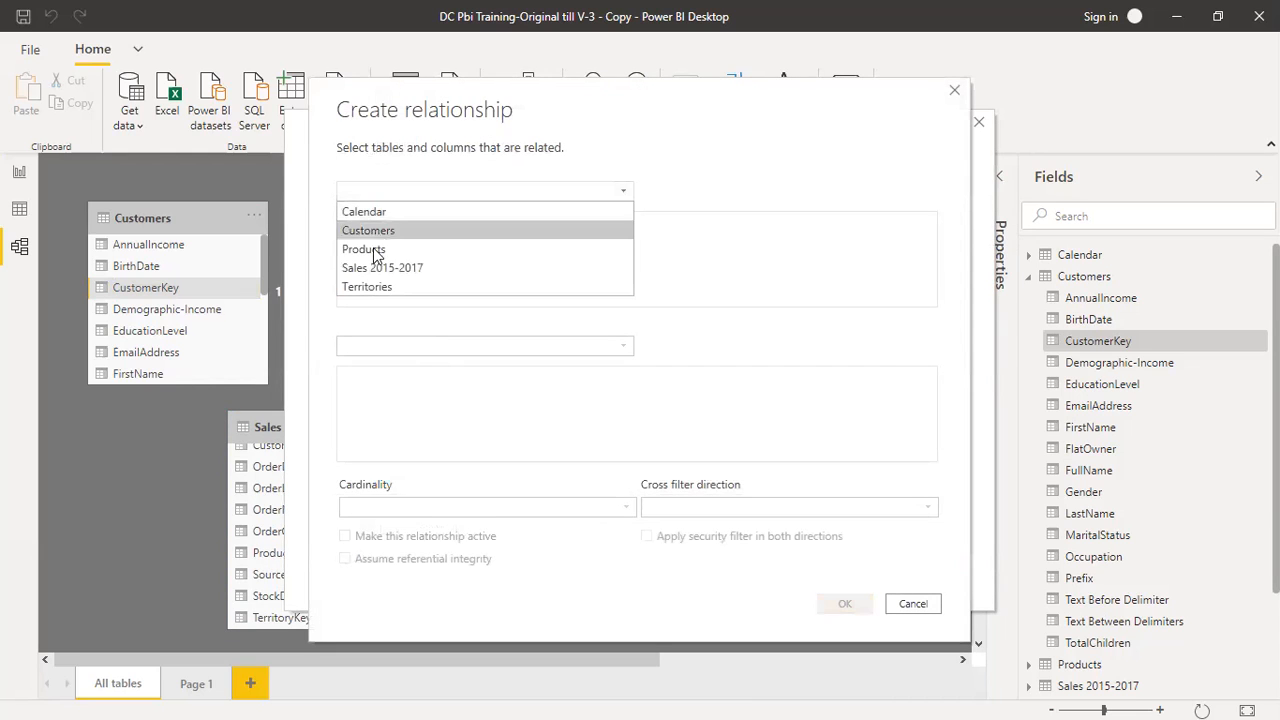
pyautogui.click(395, 285)
pyautogui.click(413, 350)
pyautogui.click(394, 422)
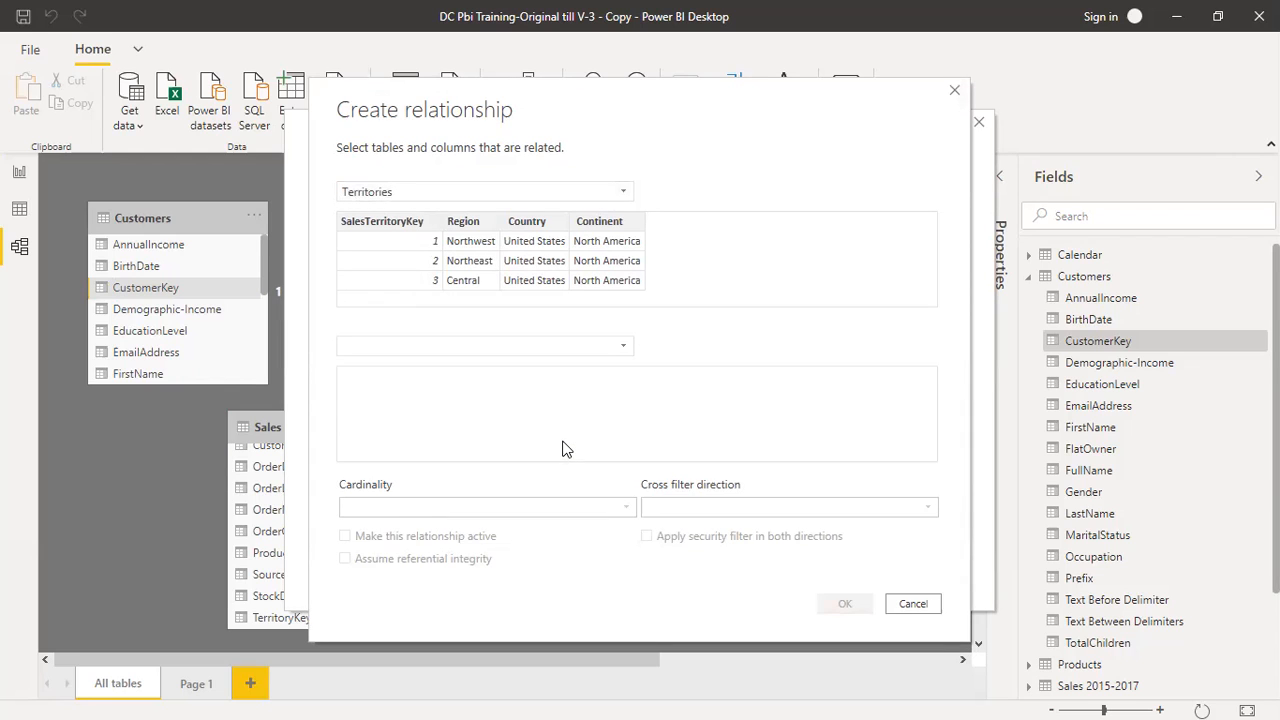
pyautogui.click(508, 345)
pyautogui.click(408, 423)
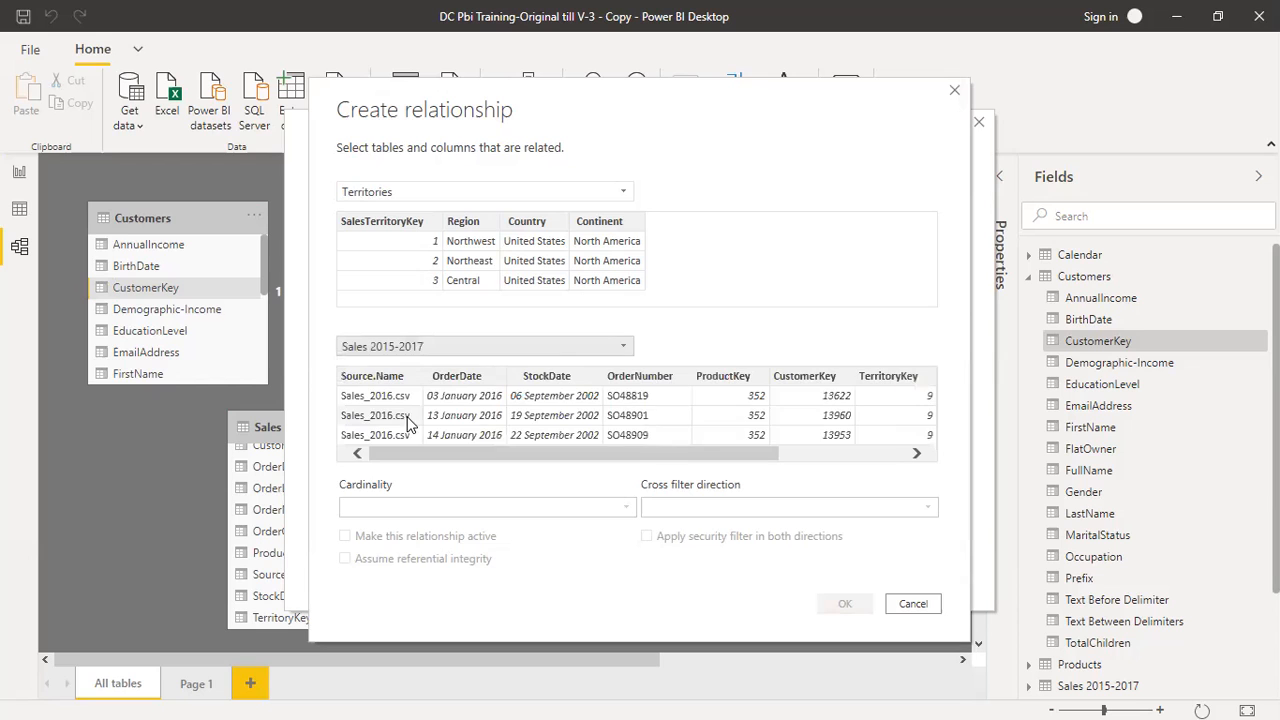
# Step: Match SalesTerritoryKey in Territories with TerritoryKey in Sales 2015-2017 and create the active one-to-many relationship
pyautogui.moveTo(699, 456); pyautogui.dragTo(523, 478)
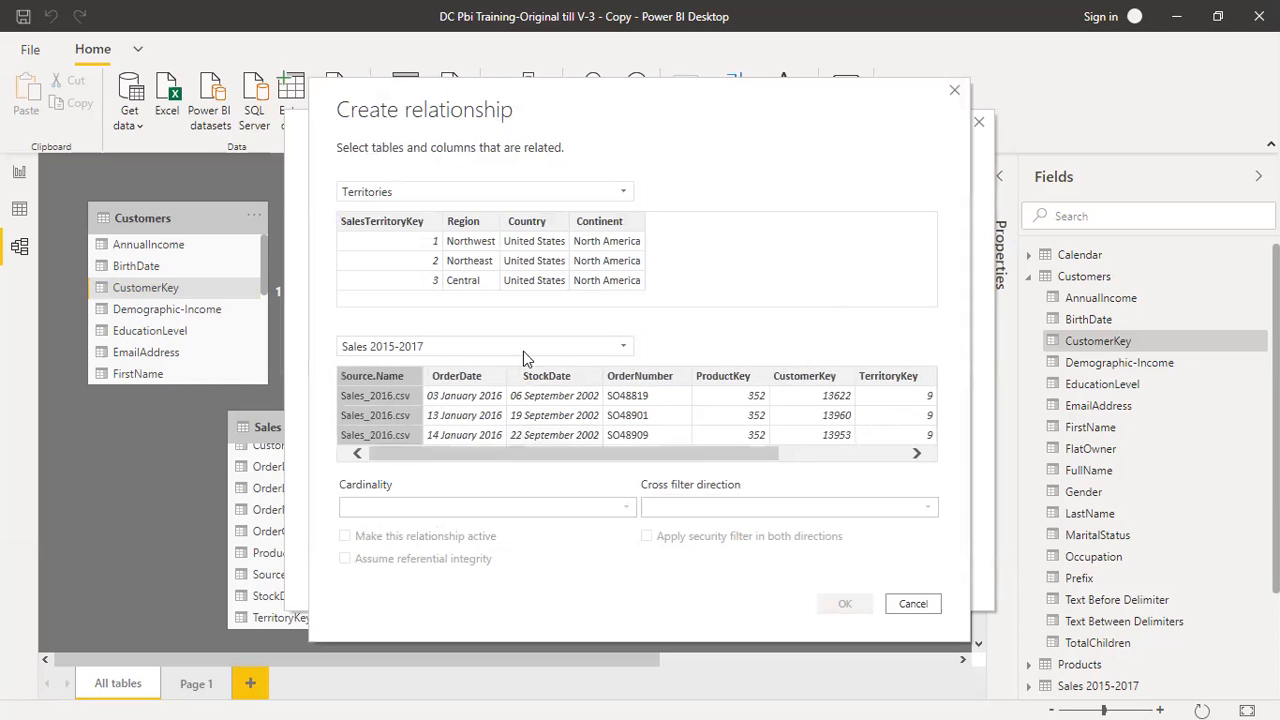
pyautogui.click(392, 232)
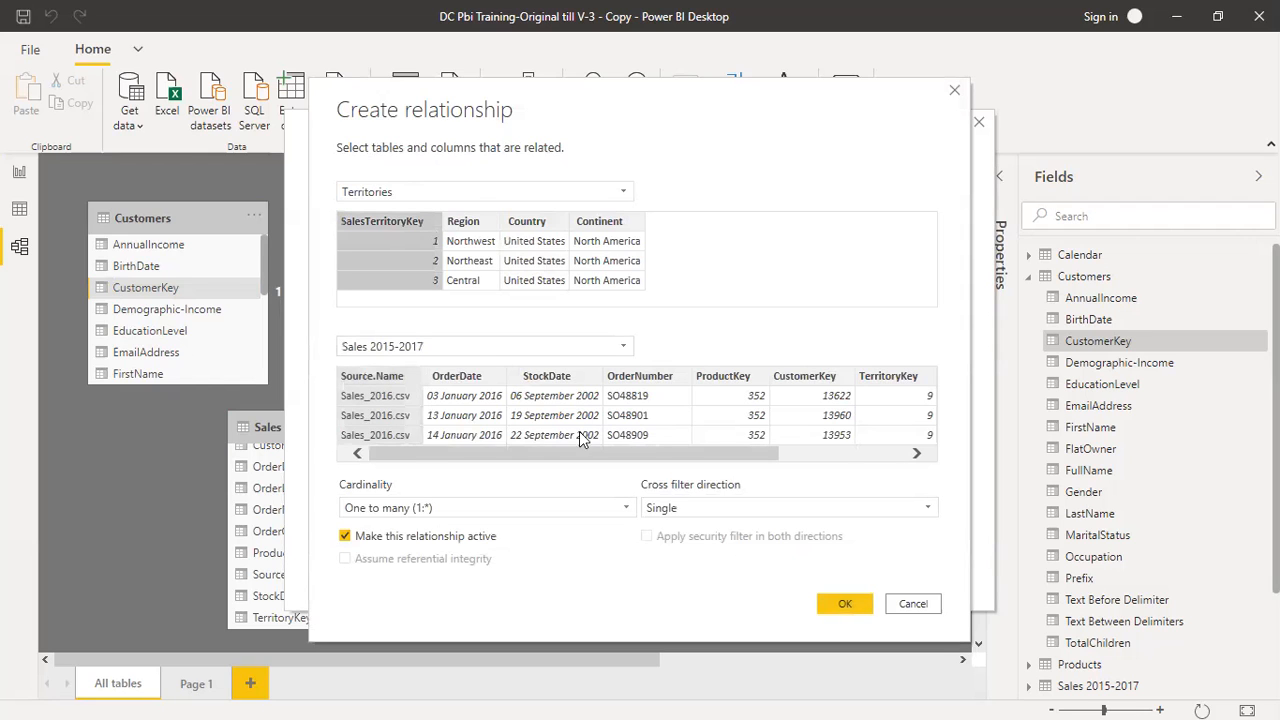
pyautogui.click(881, 377)
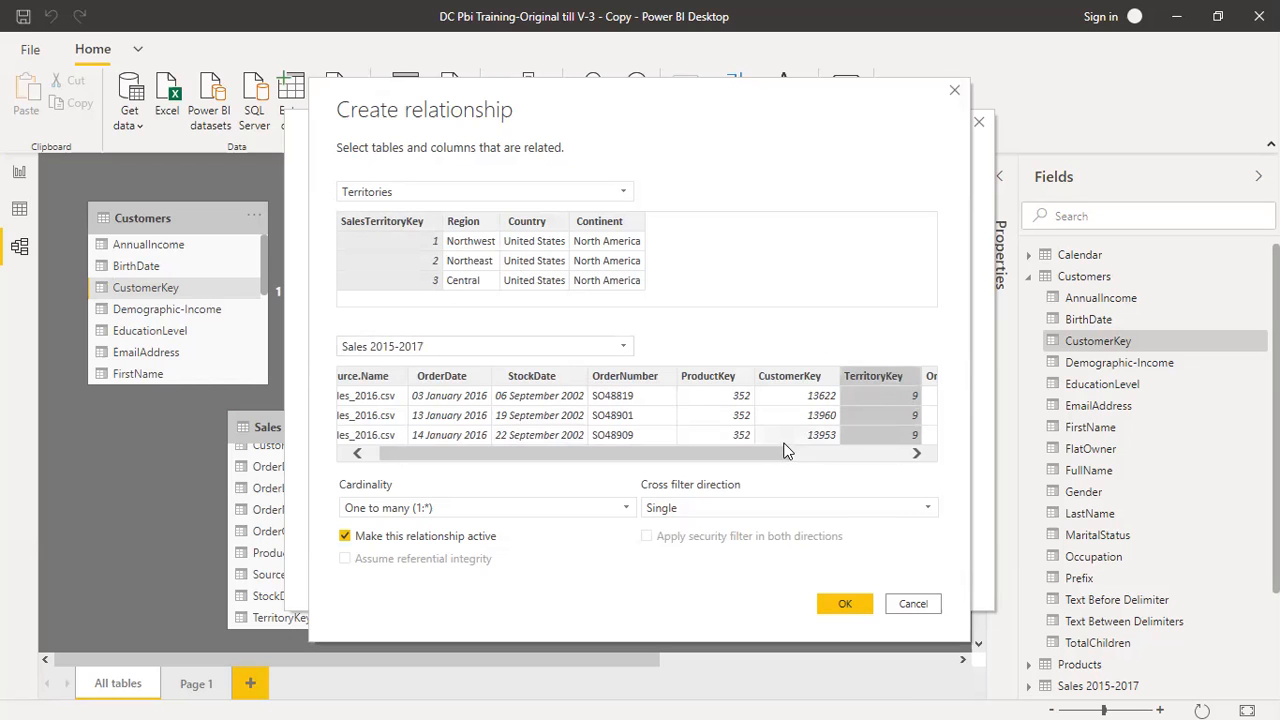
pyautogui.moveTo(777, 452); pyautogui.dragTo(920, 452)
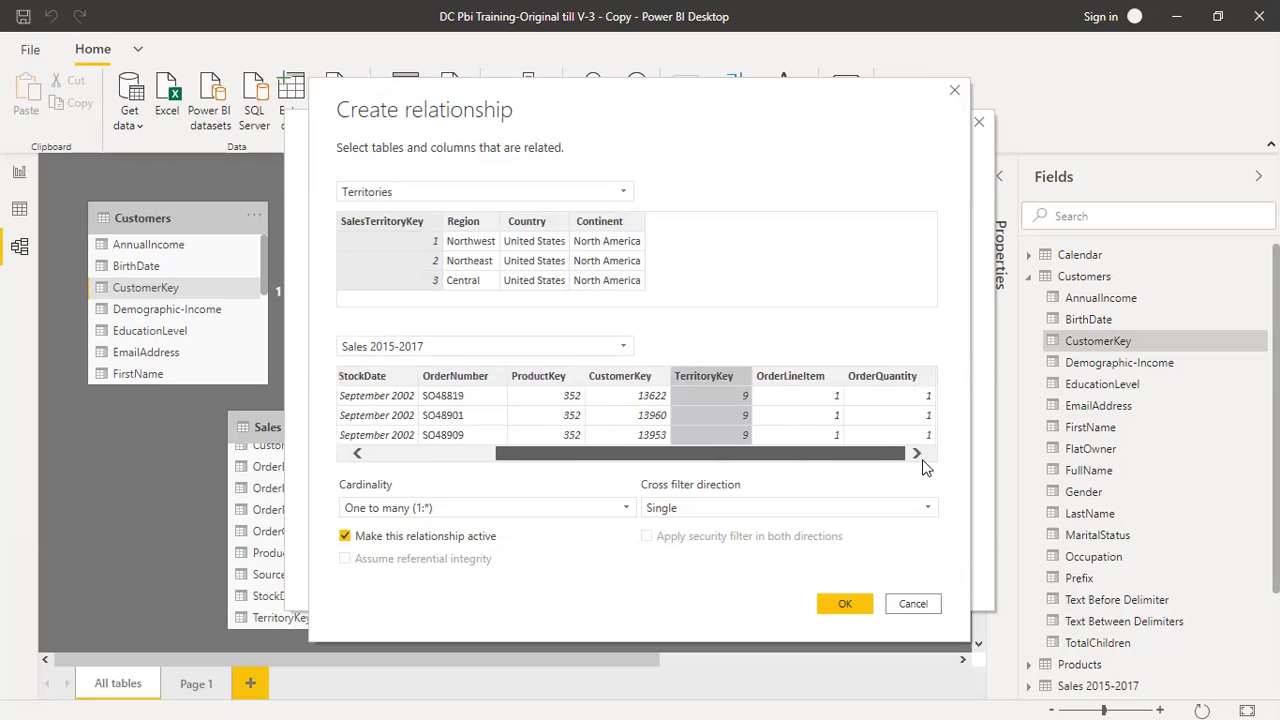
pyautogui.moveTo(800, 453); pyautogui.dragTo(672, 487)
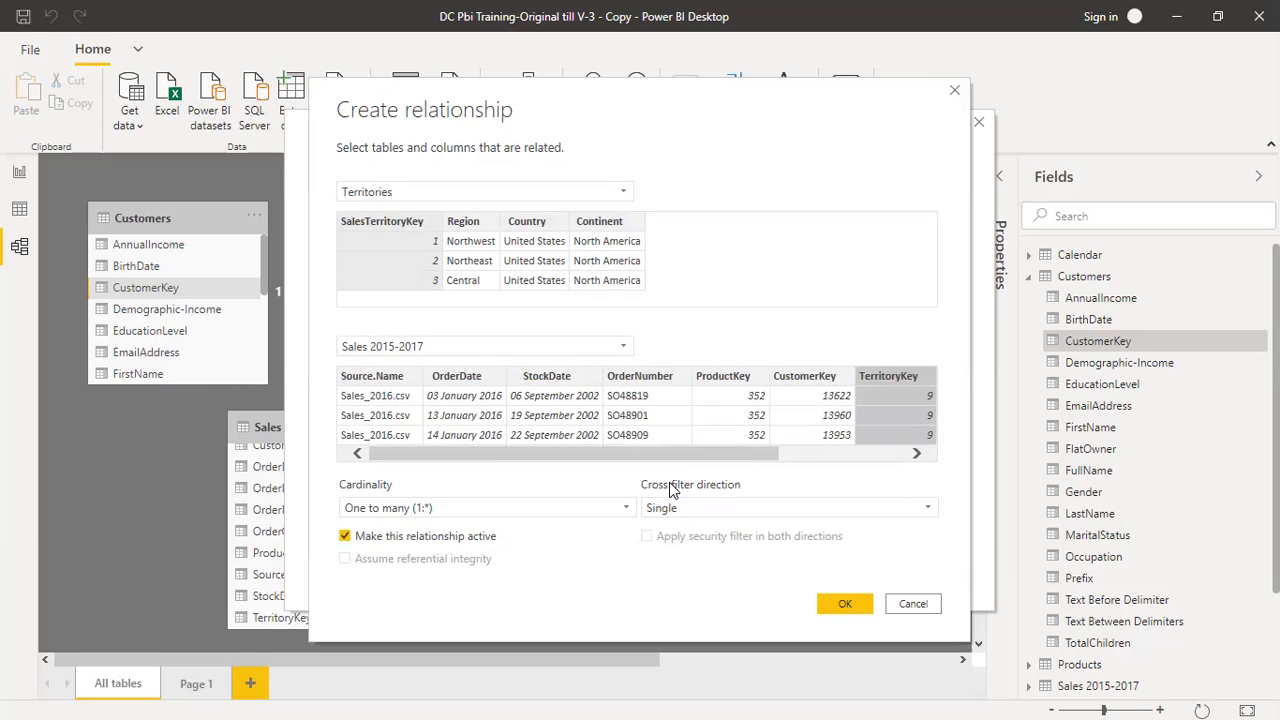
pyautogui.click(845, 605)
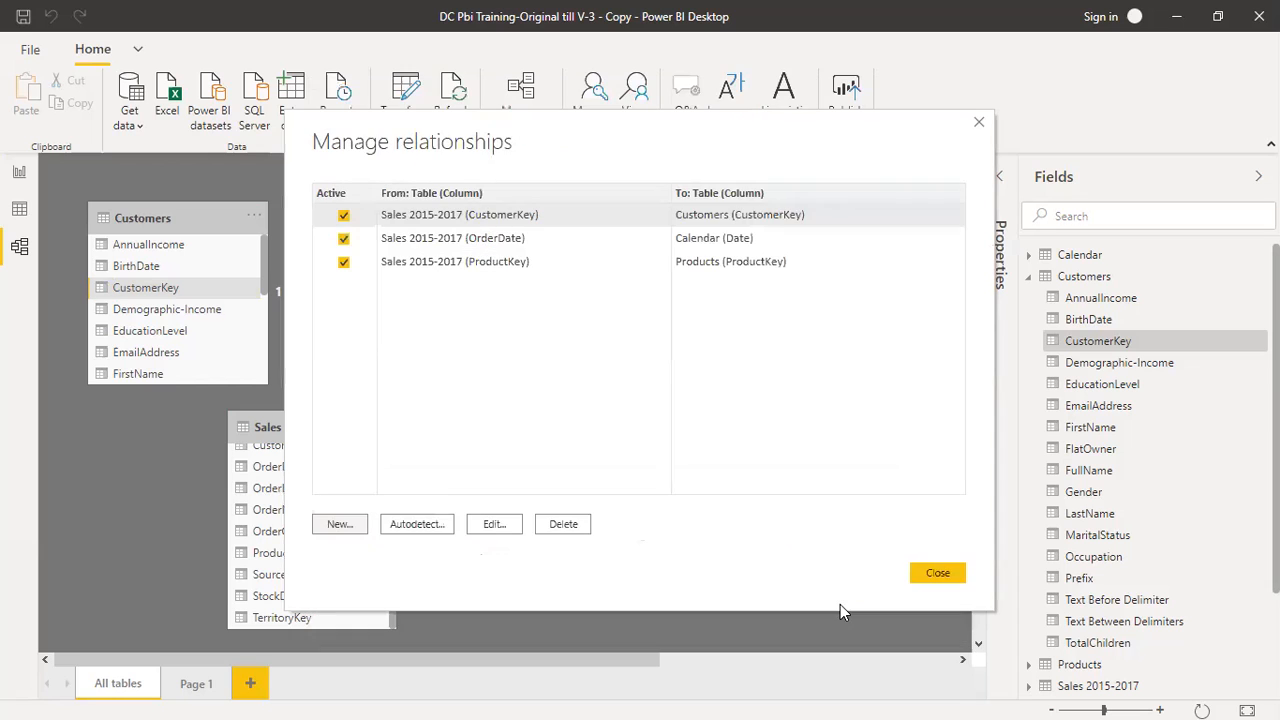
pyautogui.click(935, 576)
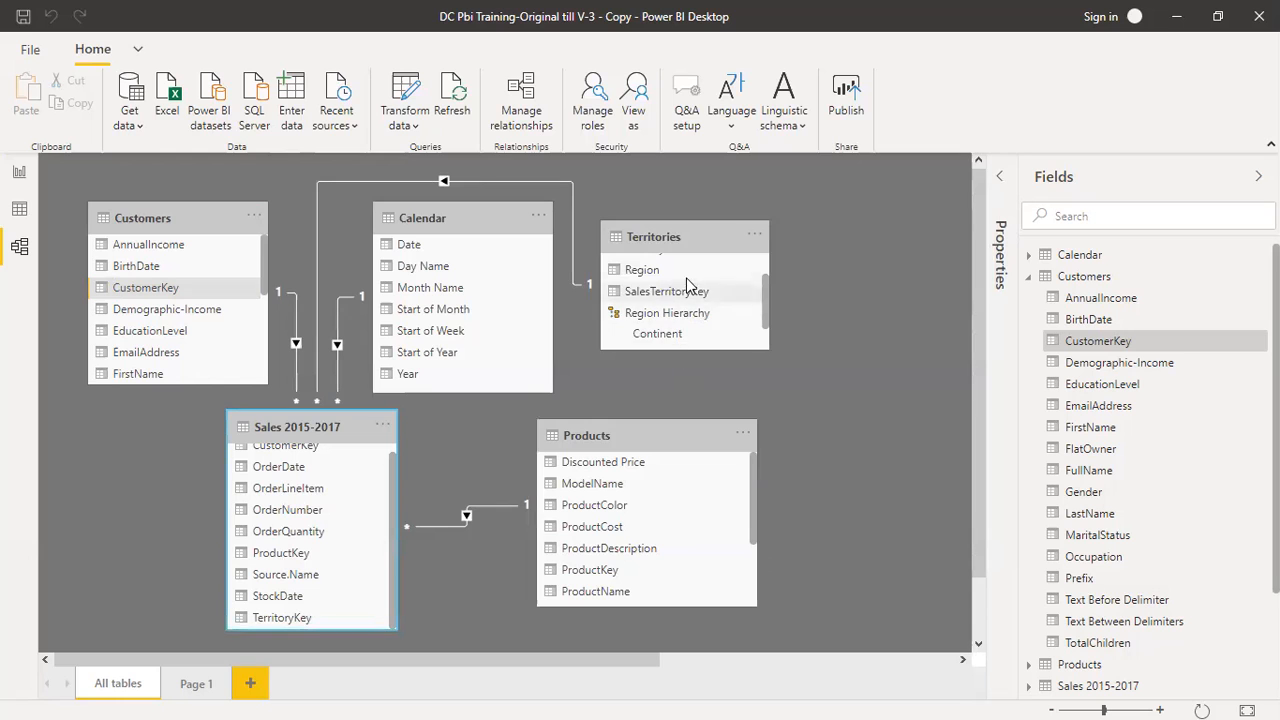
# Step: Move Products to the lower left of Sales 2015-2017 and Territories to its right in the diagram
pyautogui.moveTo(660, 237); pyautogui.dragTo(110, 477)
pyautogui.moveTo(318, 424); pyautogui.dragTo(369, 430)
pyautogui.moveTo(200, 466); pyautogui.dragTo(861, 494)
pyautogui.moveTo(708, 437); pyautogui.dragTo(736, 376)
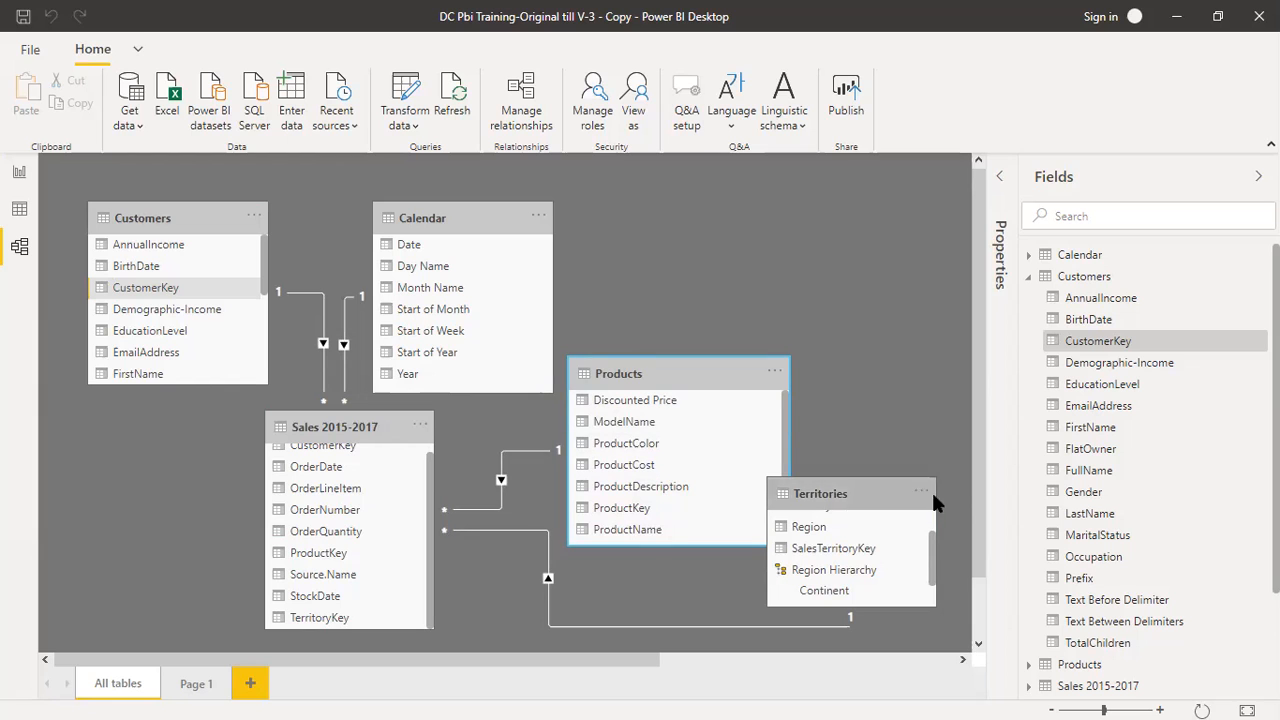
pyautogui.scroll(-1, 966, 560)
pyautogui.moveTo(965, 557)
pyautogui.mouseDown()
pyautogui.moveTo(964, 573)
pyautogui.moveTo(976, 536)
pyautogui.moveTo(972, 572)
pyautogui.mouseUp()
pyautogui.moveTo(719, 305); pyautogui.dragTo(145, 481)
pyautogui.scroll(-1, 963, 413)
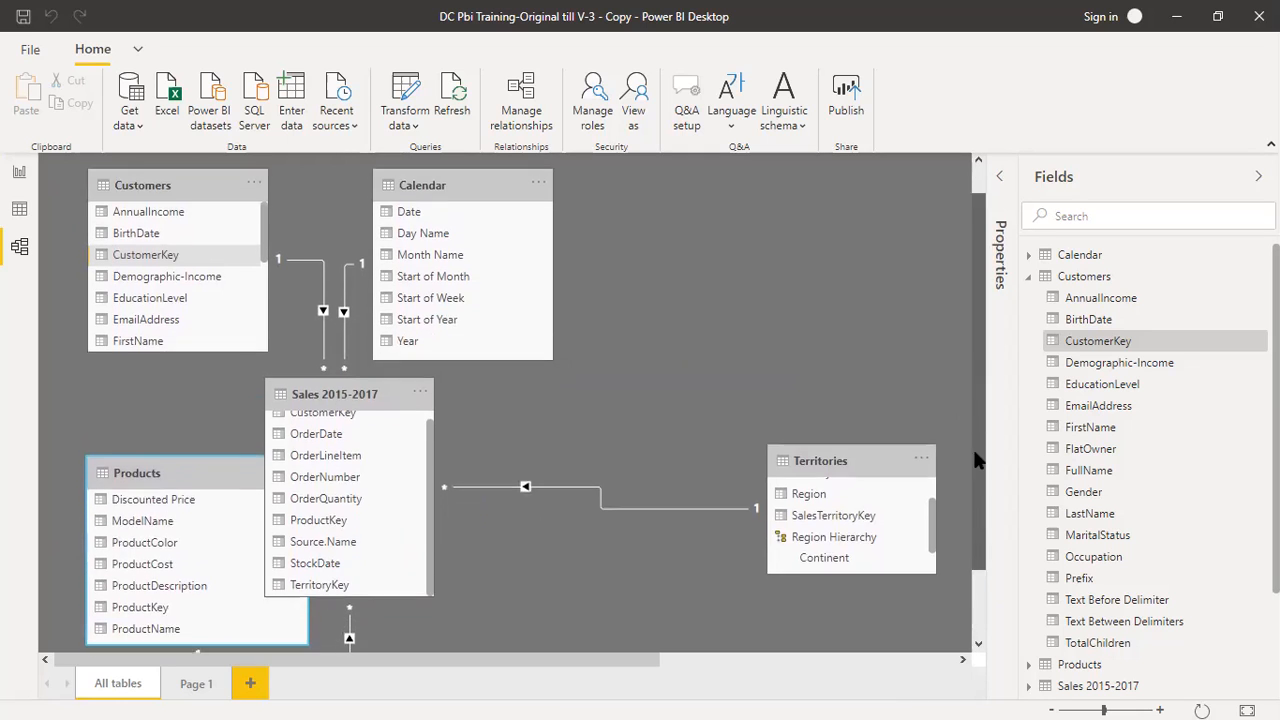
pyautogui.moveTo(834, 449); pyautogui.dragTo(616, 453)
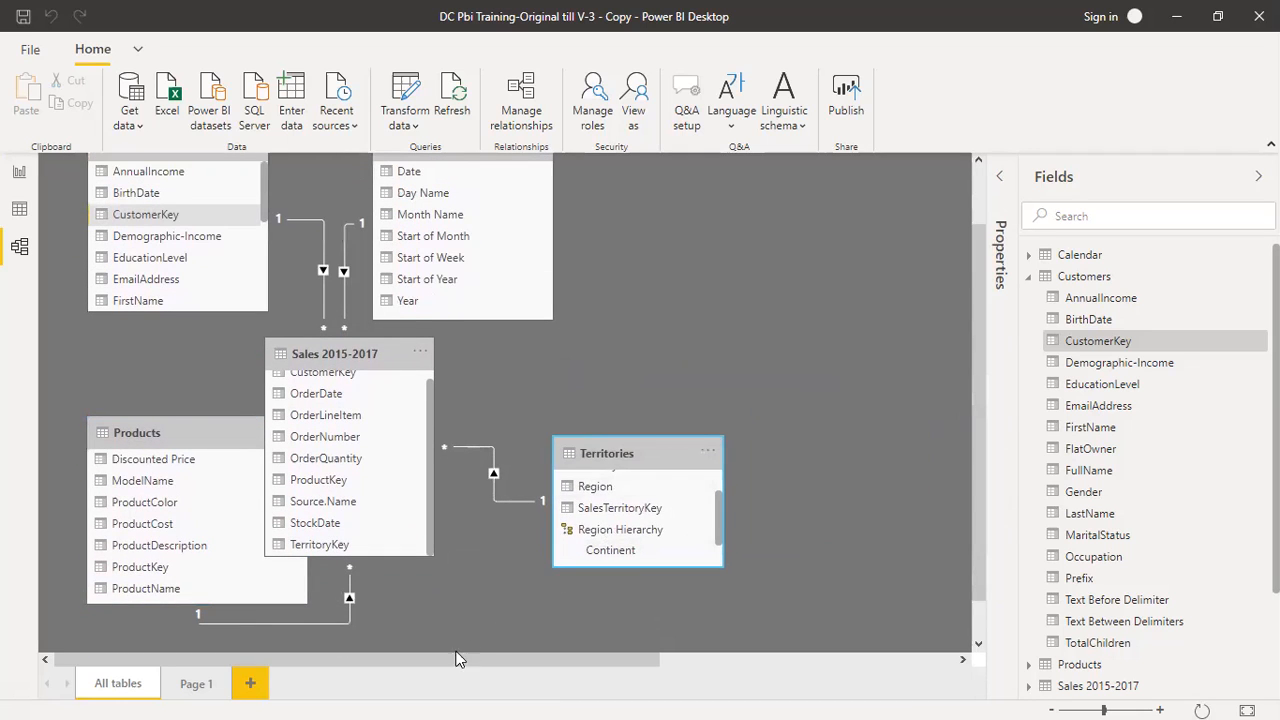
# Step: Arrange the diagram around a central Sales 2015-2017 table, with Customers and Calendar above it and Products and Territories below
pyautogui.moveTo(183, 441); pyautogui.dragTo(116, 566)
pyautogui.moveTo(435, 158); pyautogui.dragTo(631, 195)
pyautogui.moveTo(366, 344); pyautogui.dragTo(459, 322)
pyautogui.moveTo(209, 169); pyautogui.dragTo(206, 191)
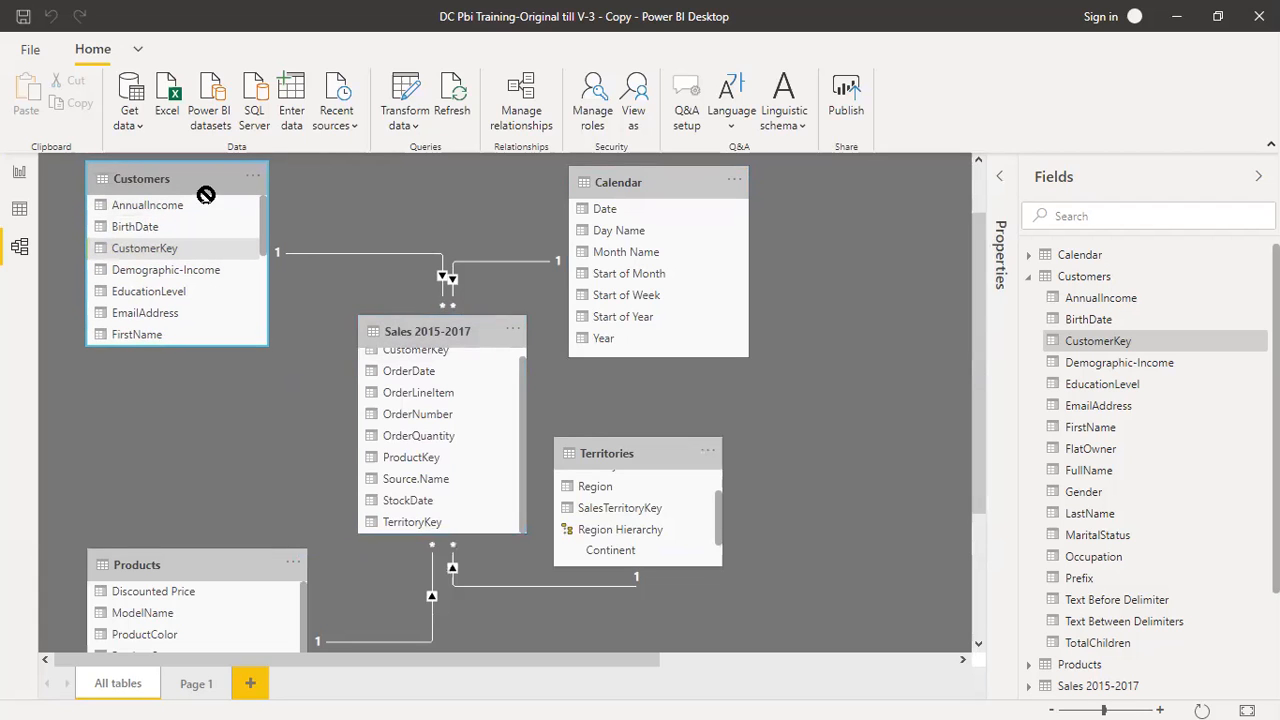
pyautogui.moveTo(673, 180); pyautogui.dragTo(676, 184)
pyautogui.moveTo(651, 450); pyautogui.dragTo(669, 531)
pyautogui.moveTo(250, 564); pyautogui.dragTo(213, 504)
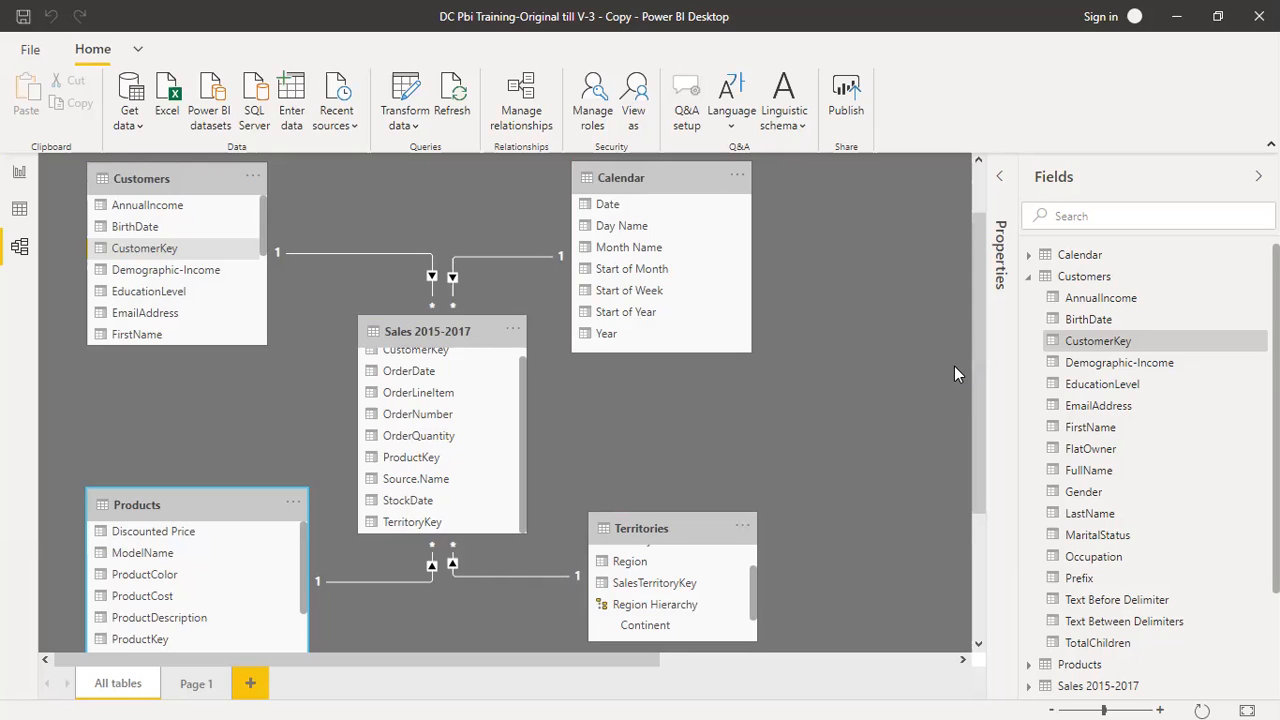
pyautogui.moveTo(691, 177); pyautogui.dragTo(712, 176)
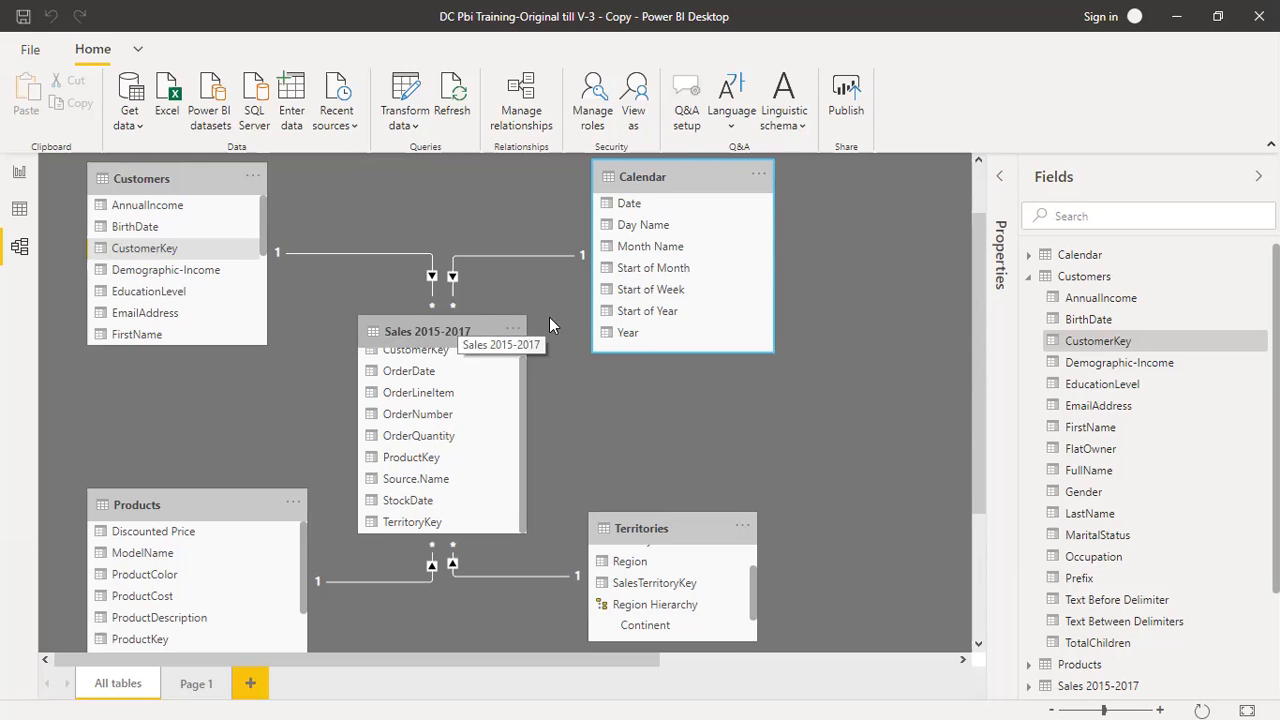
# Step: Inspect which columns the relationships from Sales 2015-2017 to Calendar and to Territories join
pyautogui.click(526, 257)
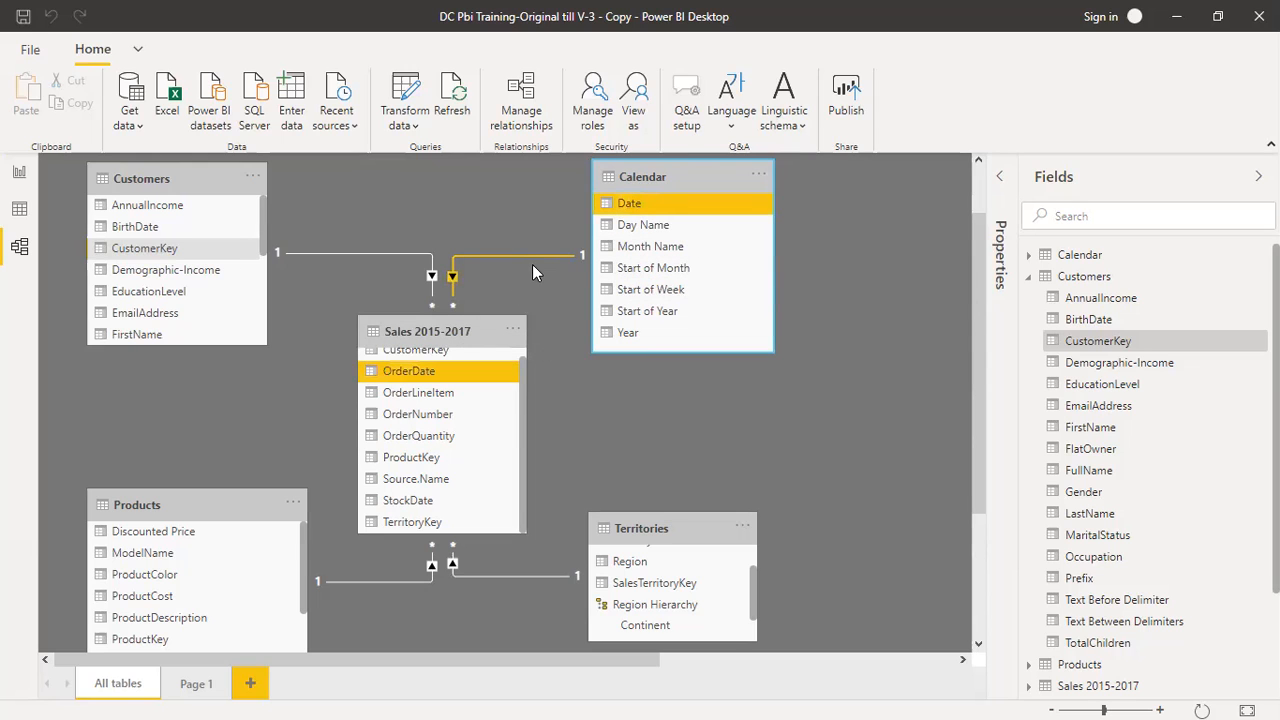
pyautogui.click(545, 274)
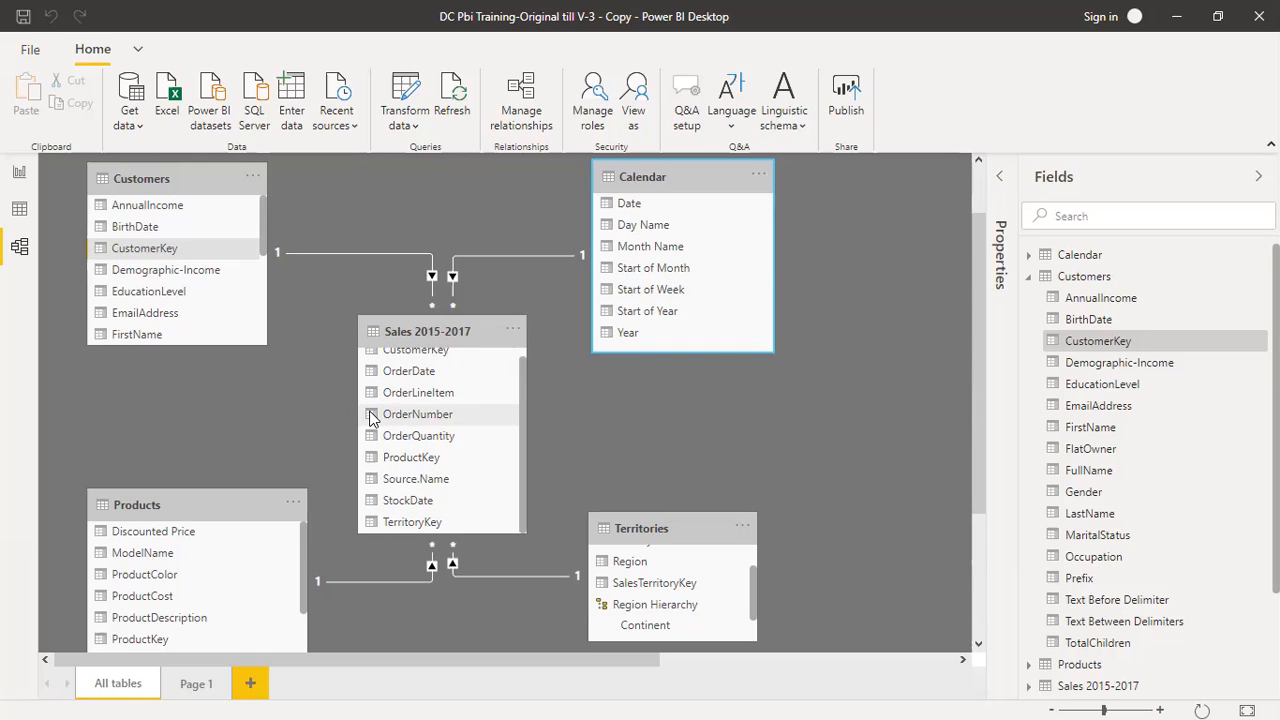
pyautogui.click(536, 575)
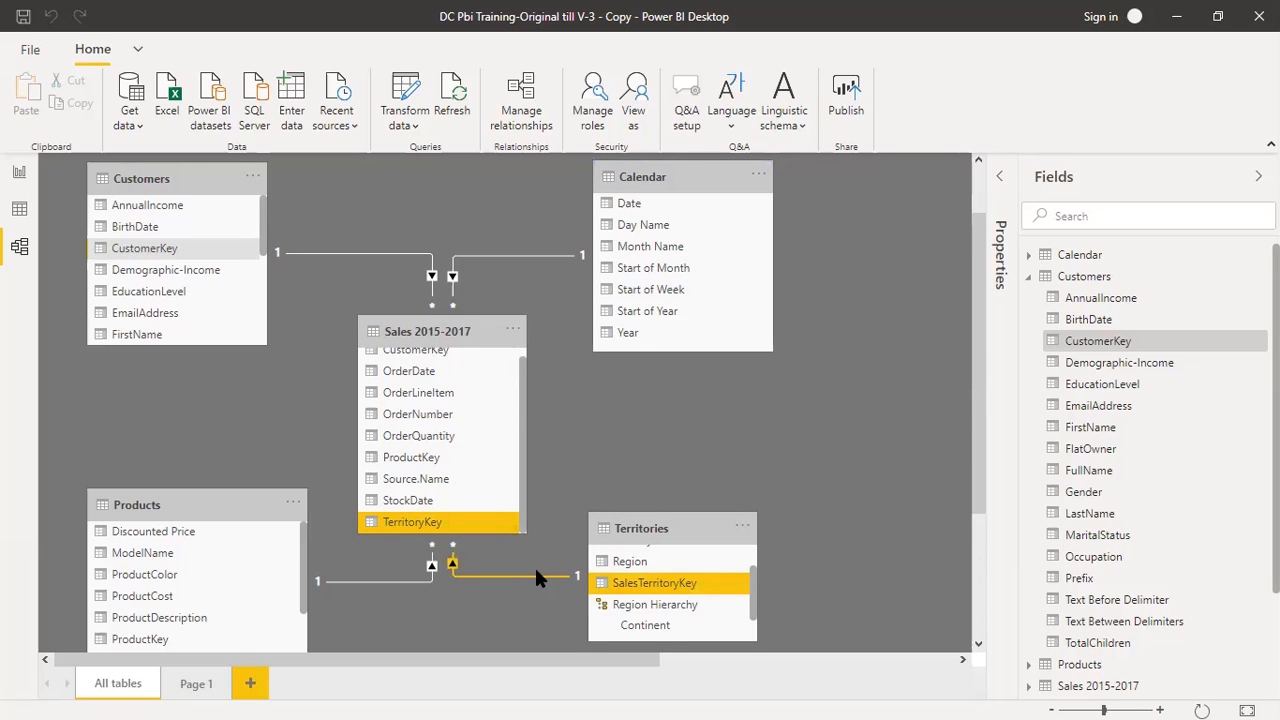
# Step: Delete the CustomerKey column from the Customers table
pyautogui.press('Delete')
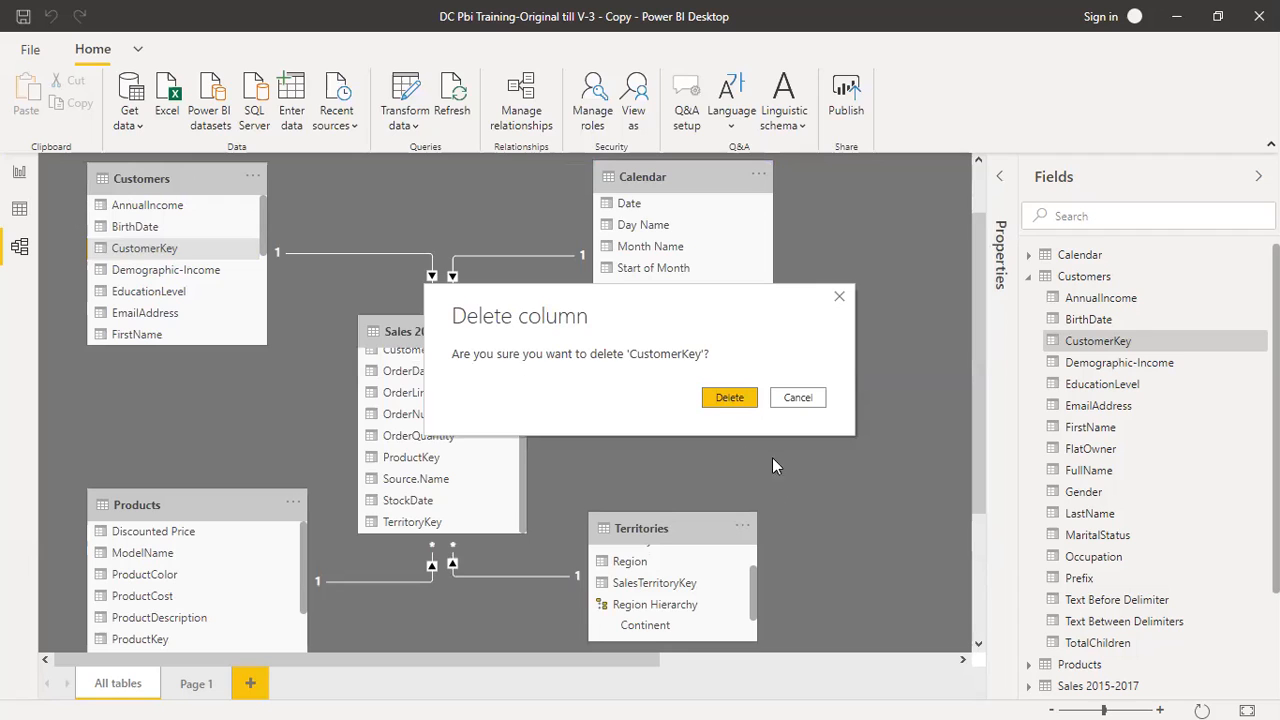
pyautogui.click(740, 400)
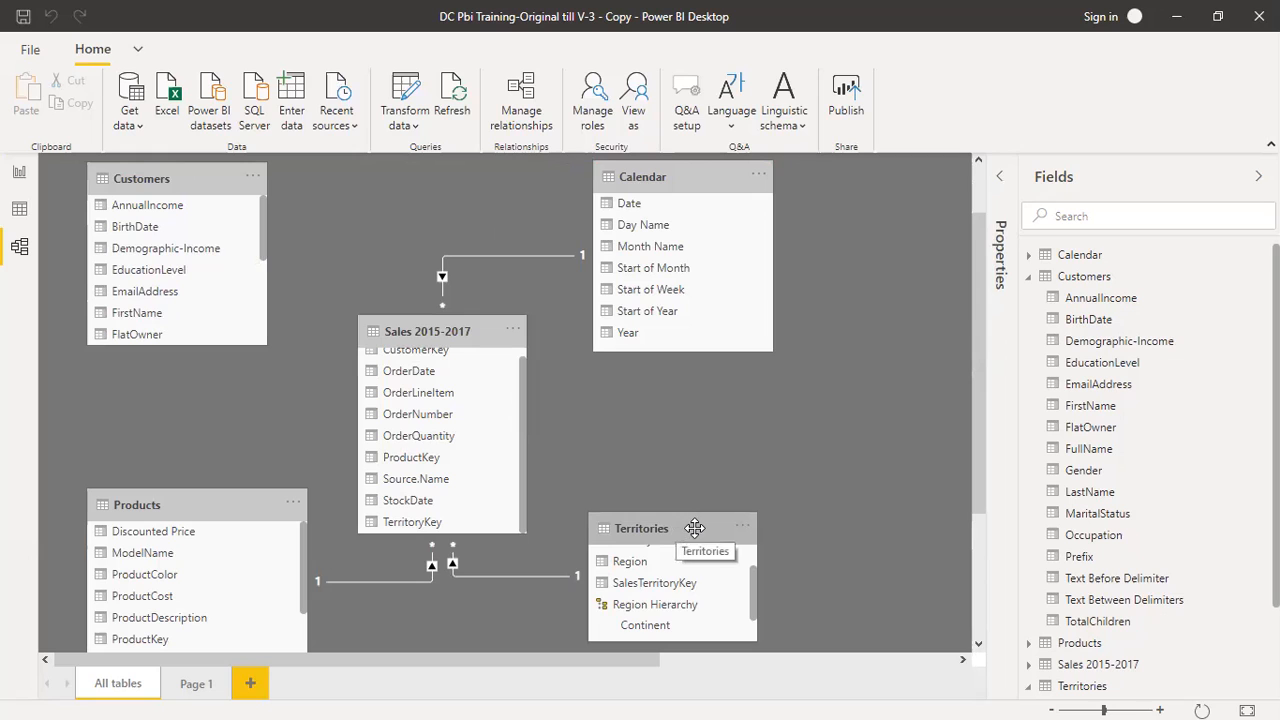
# Step: Delete the relationship between Sales 2015-2017 and Territories, and reposition Territories beneath Calendar in the diagram
pyautogui.moveTo(697, 528); pyautogui.dragTo(813, 489)
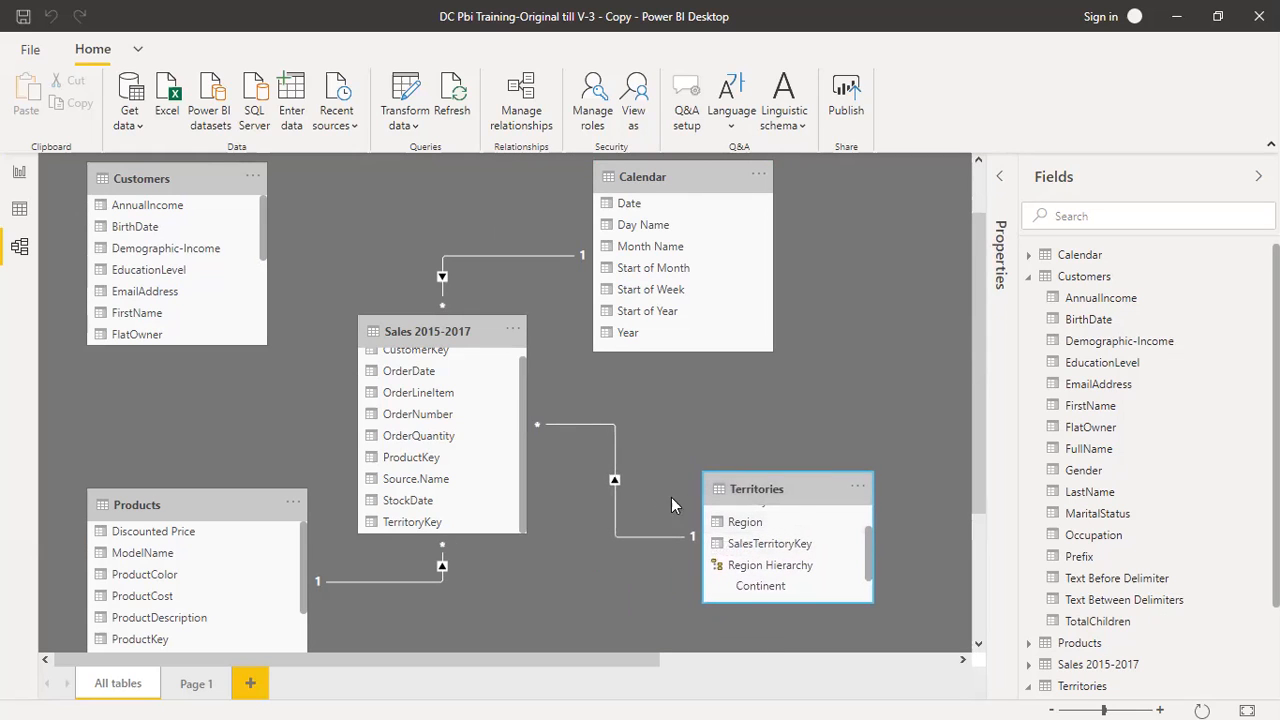
pyautogui.click(614, 456)
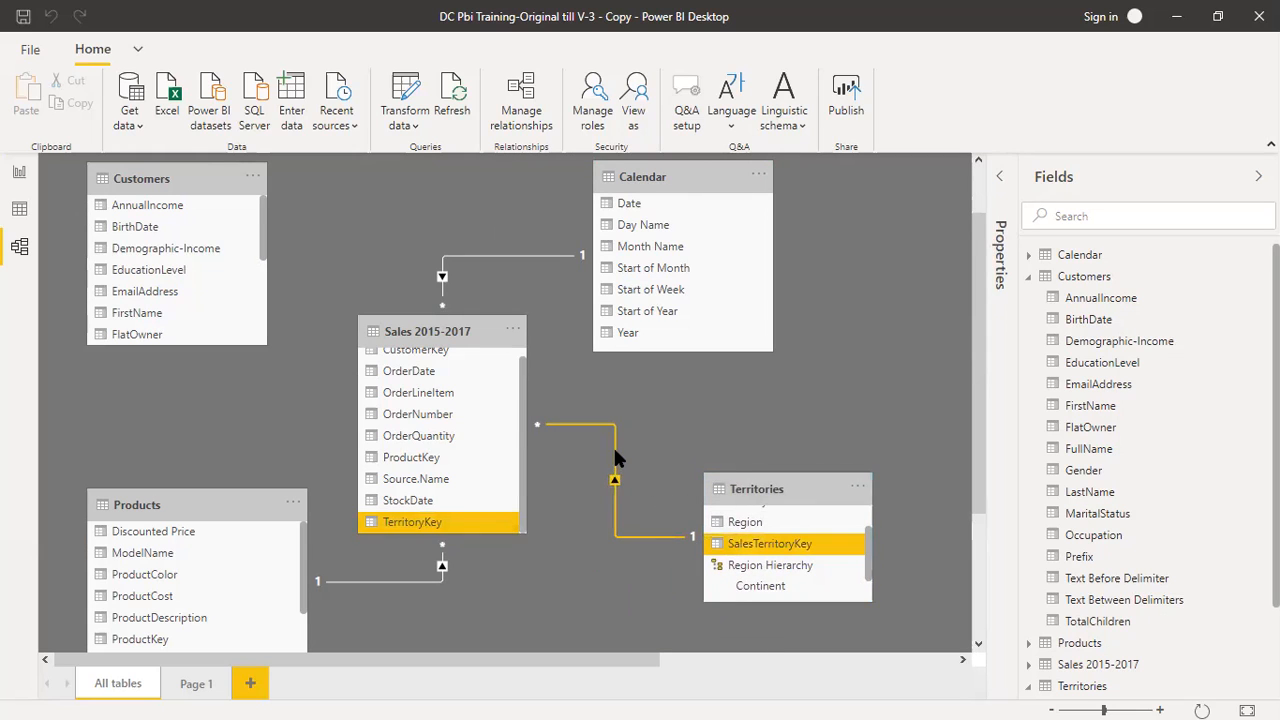
pyautogui.rightClick(617, 457)
pyautogui.click(647, 460)
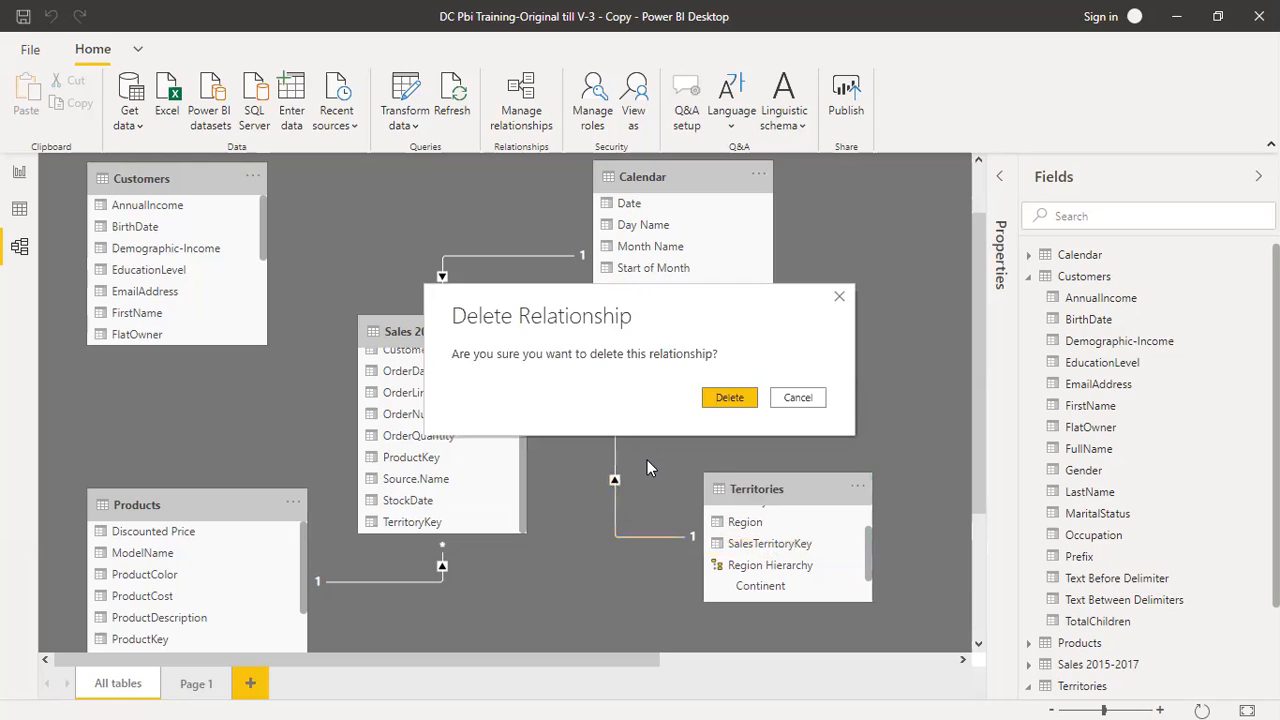
pyautogui.click(727, 397)
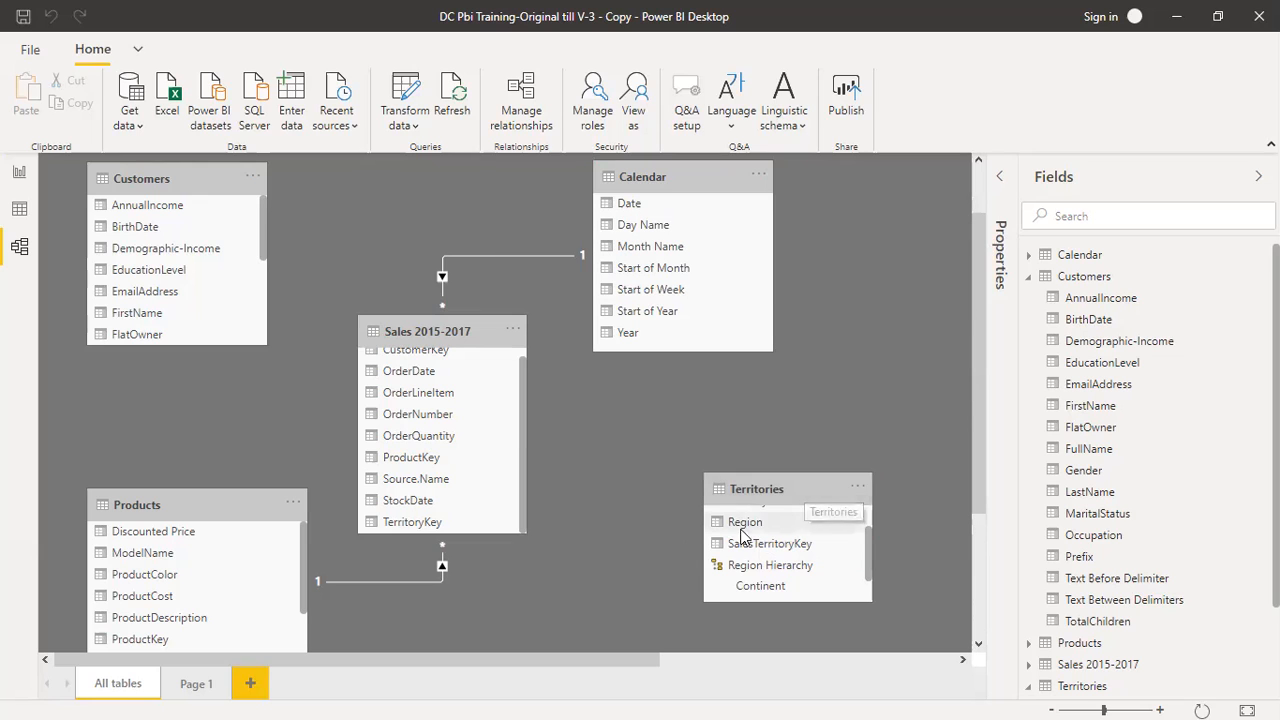
pyautogui.moveTo(810, 488); pyautogui.dragTo(942, 281)
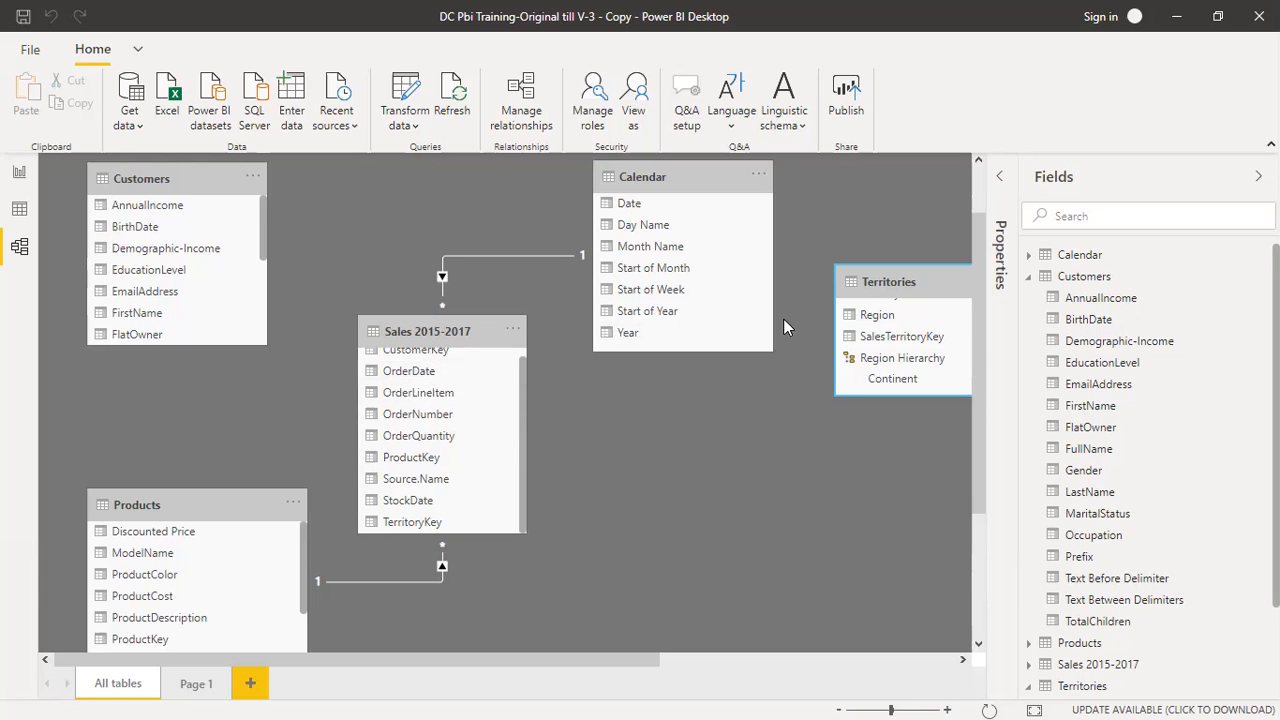
pyautogui.moveTo(893, 288); pyautogui.dragTo(667, 501)
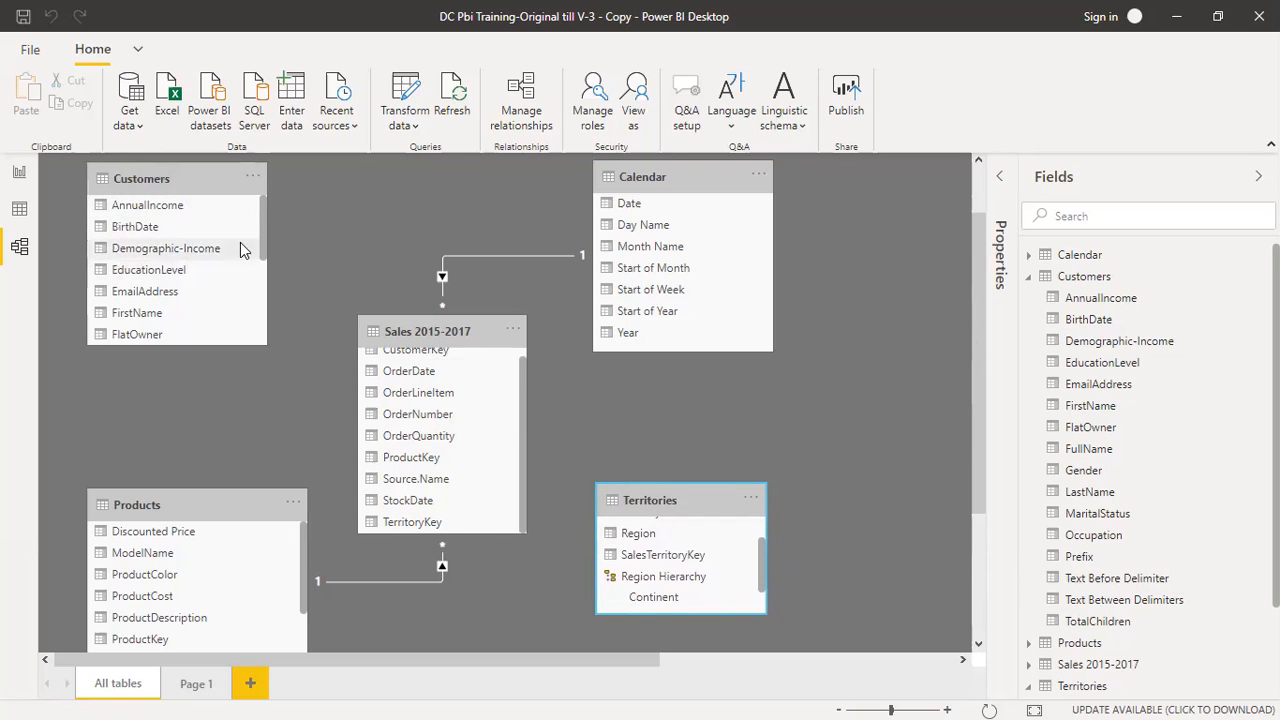
# Step: Look through the columns of Customers and Sales 2015-2017 for a matching key
pyautogui.moveTo(261, 240); pyautogui.dragTo(279, 221)
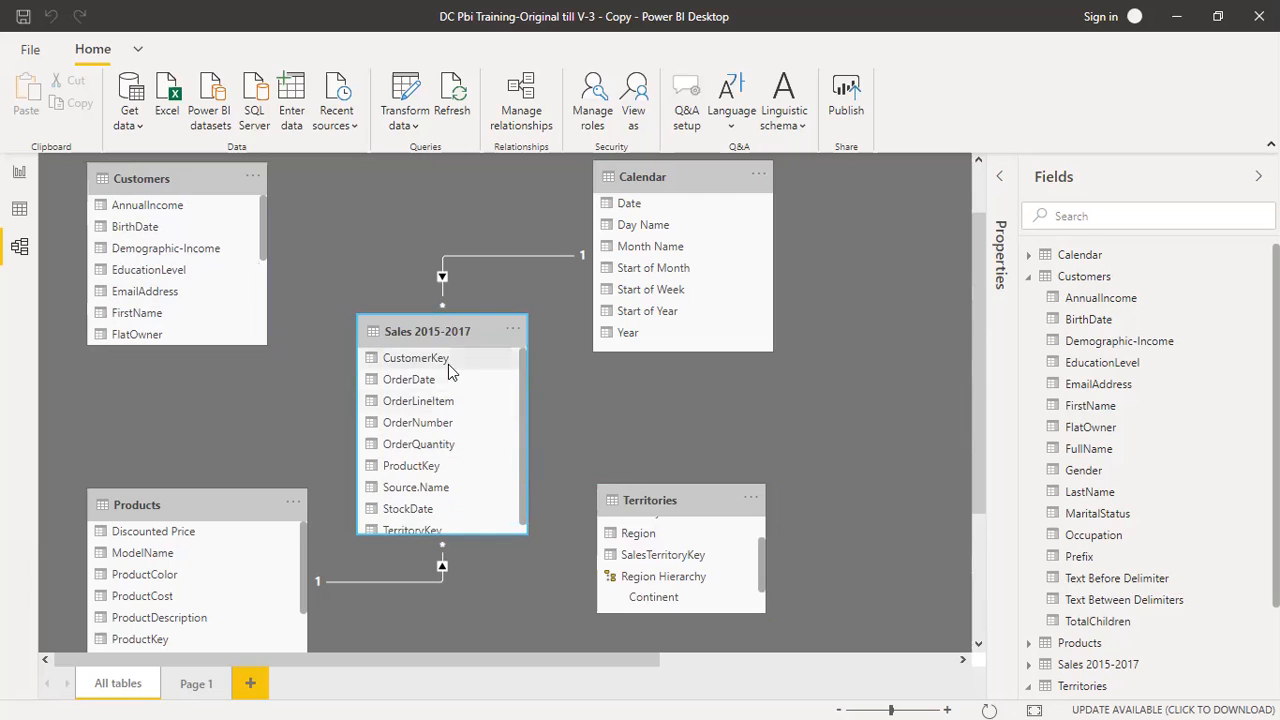
pyautogui.moveTo(260, 222)
pyautogui.mouseDown()
pyautogui.moveTo(252, 332)
pyautogui.moveTo(266, 210)
pyautogui.moveTo(253, 314)
pyautogui.moveTo(274, 216)
pyautogui.moveTo(272, 313)
pyautogui.moveTo(274, 302)
pyautogui.moveTo(272, 221)
pyautogui.mouseUp()
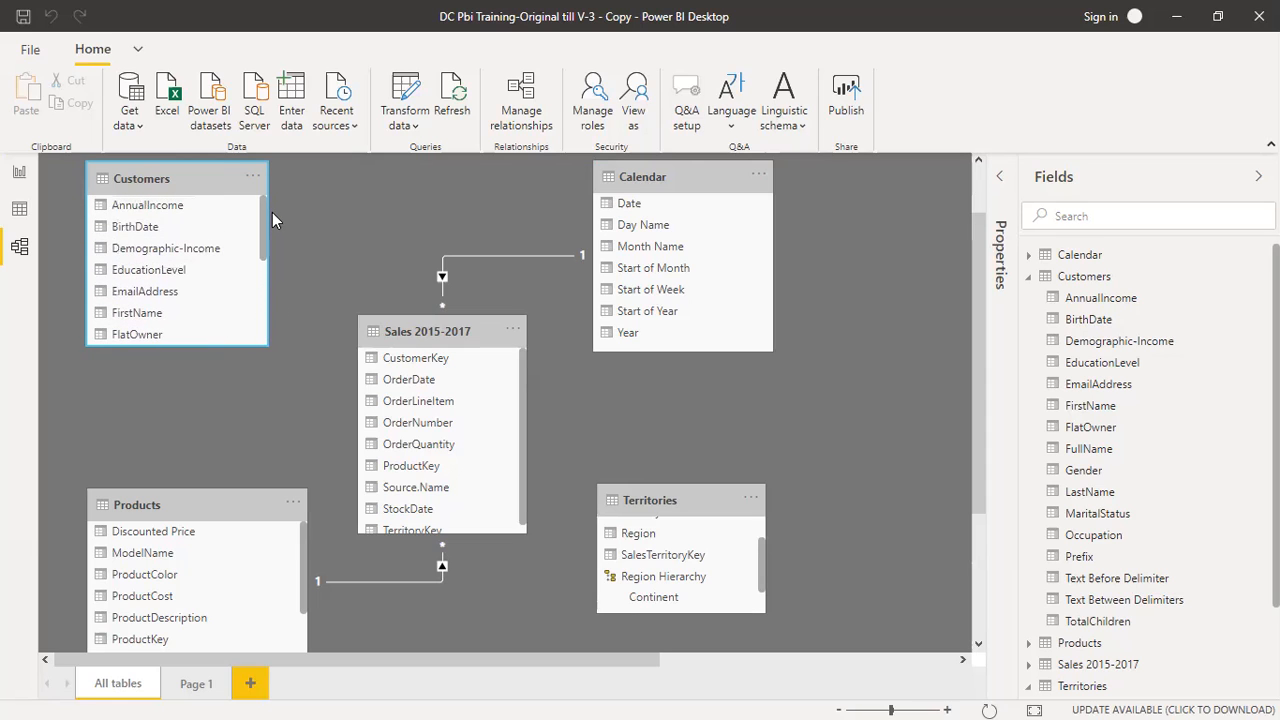
pyautogui.click(183, 179)
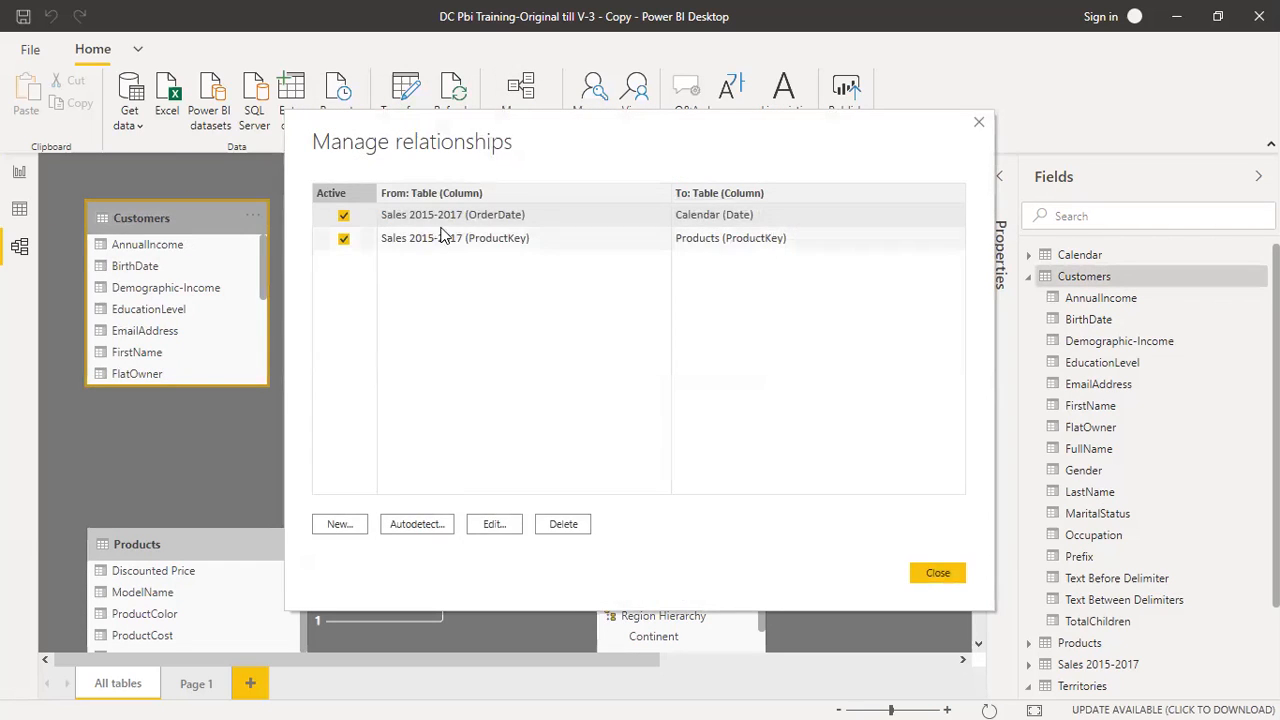
# Step: Create a relationship from SalesTerritoryKey in Territories to TerritoryKey in Sales 2015-2017, and move Territories up beside the sales table
pyautogui.click(339, 524)
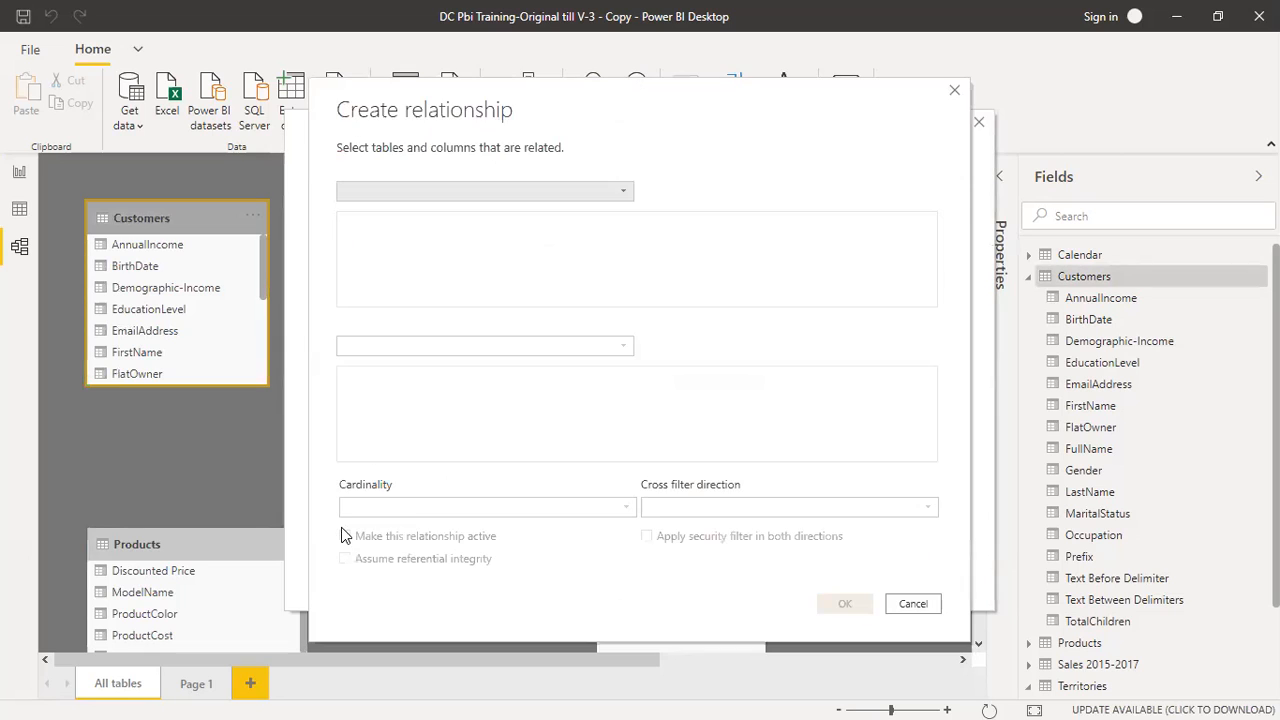
pyautogui.click(498, 192)
pyautogui.click(358, 287)
pyautogui.click(416, 350)
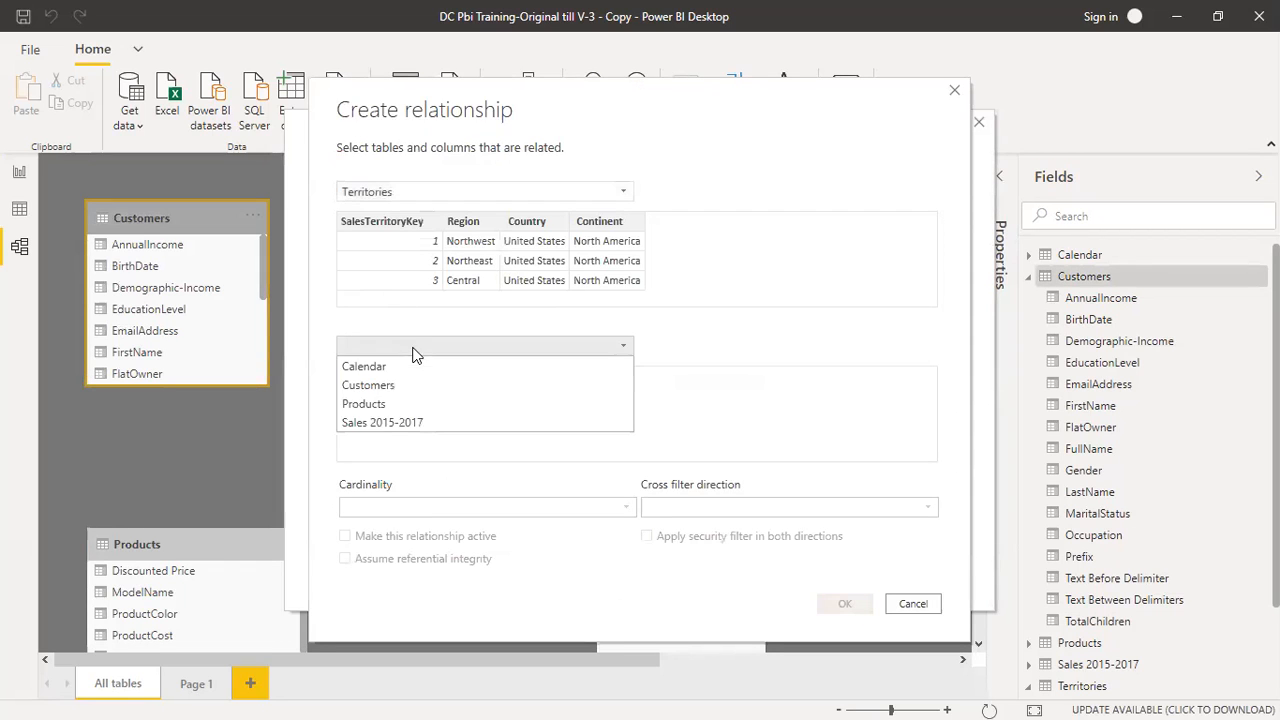
pyautogui.click(389, 422)
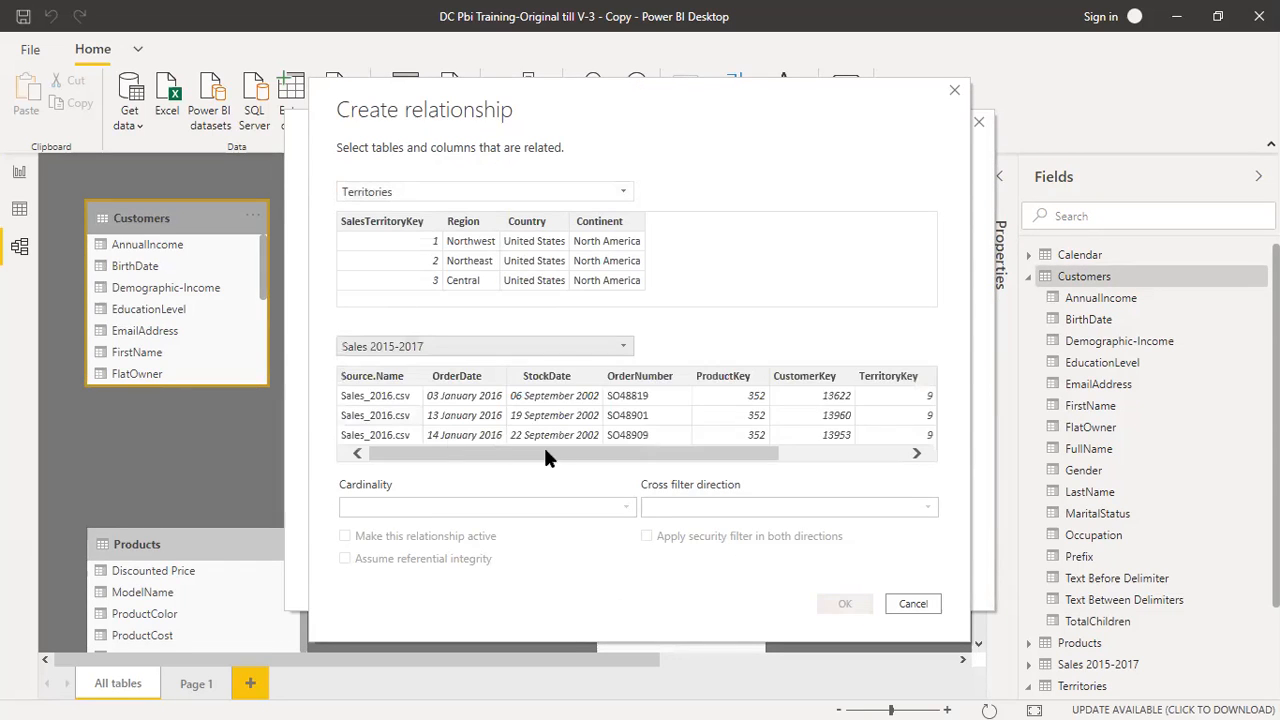
pyautogui.click(386, 228)
pyautogui.click(875, 377)
pyautogui.click(850, 603)
pyautogui.click(937, 575)
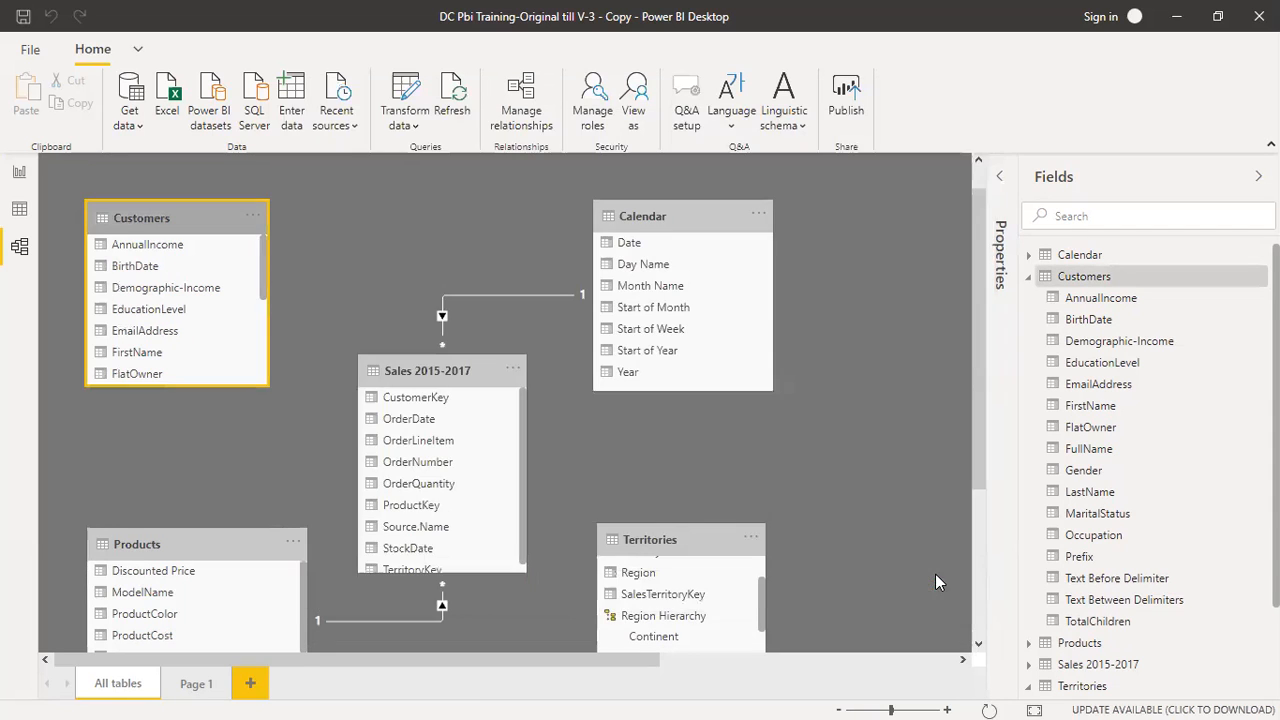
pyautogui.moveTo(695, 541); pyautogui.dragTo(713, 481)
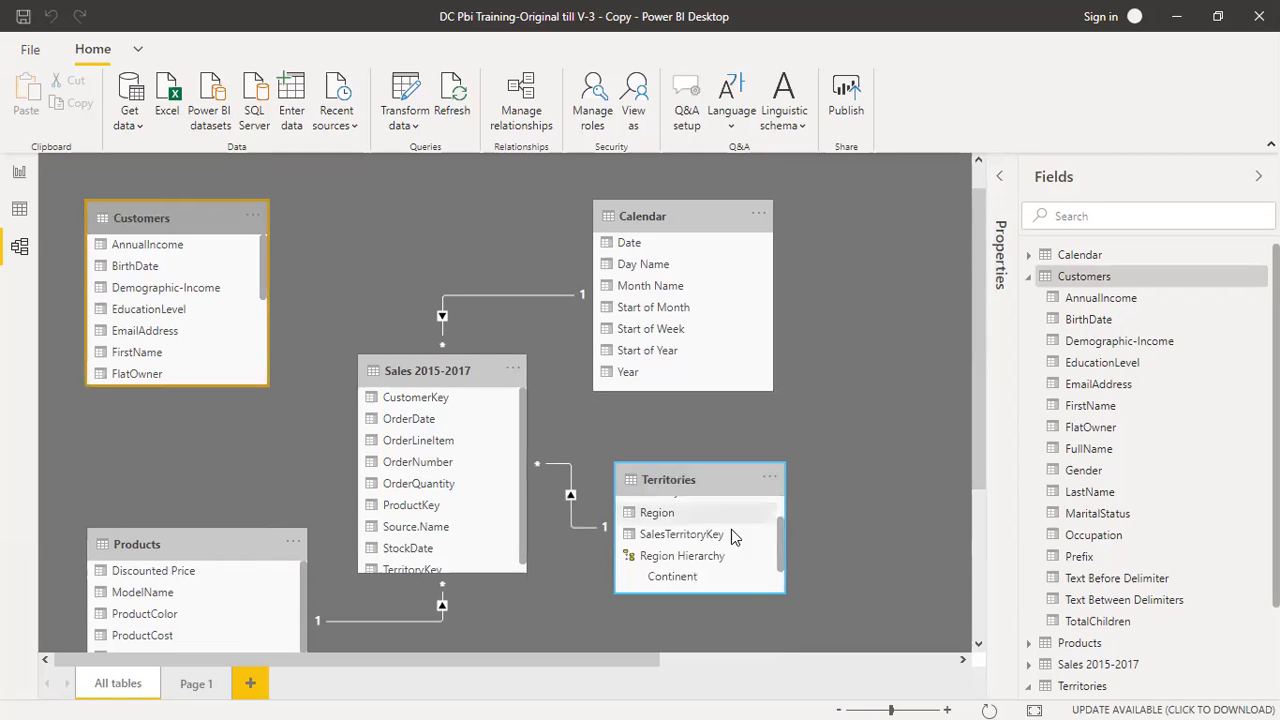
# Step: Try to create a relationship between Customers and Sales 2015-2017, searching the Customers preview for its key column
pyautogui.click(520, 100)
pyautogui.click(338, 530)
pyautogui.click(450, 190)
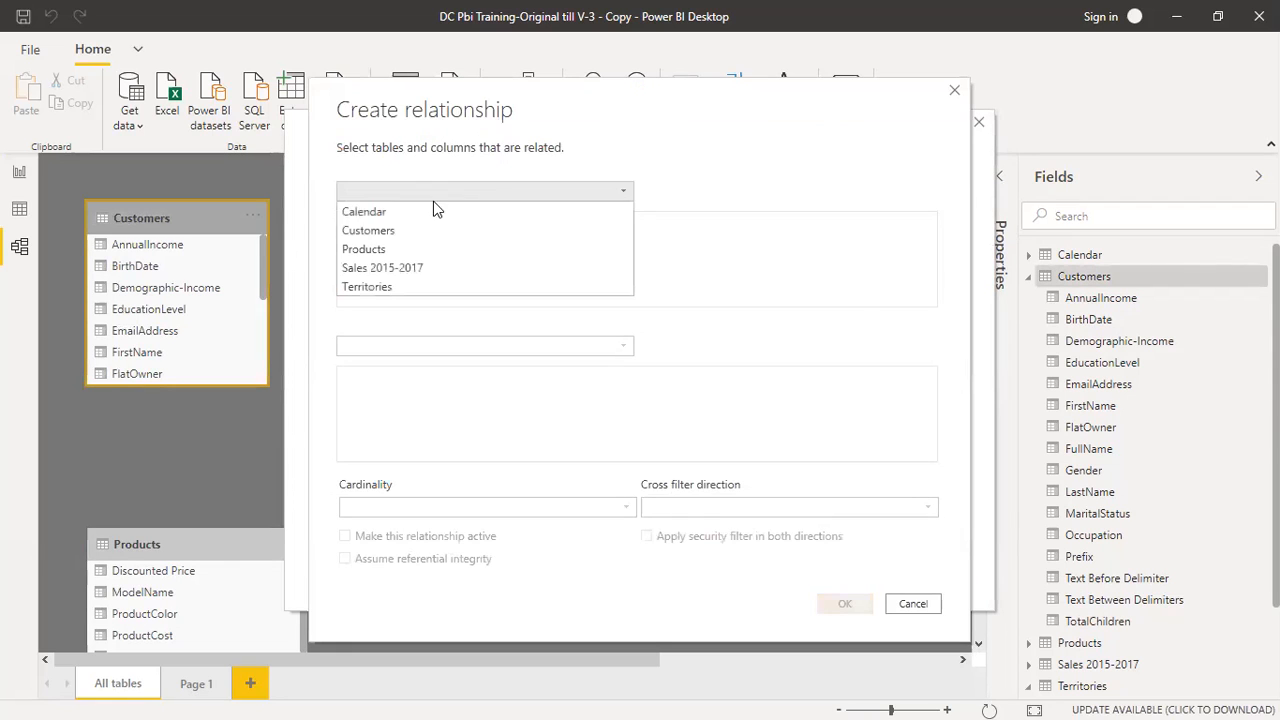
pyautogui.click(370, 231)
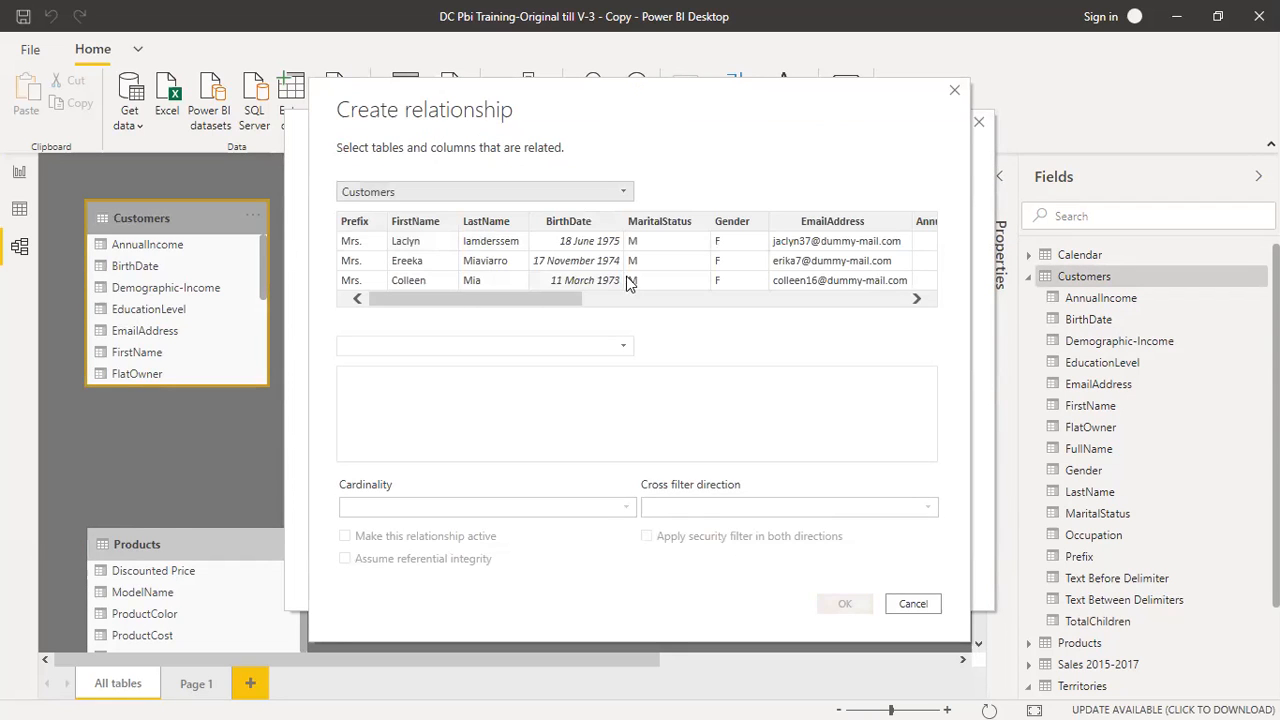
pyautogui.click(483, 347)
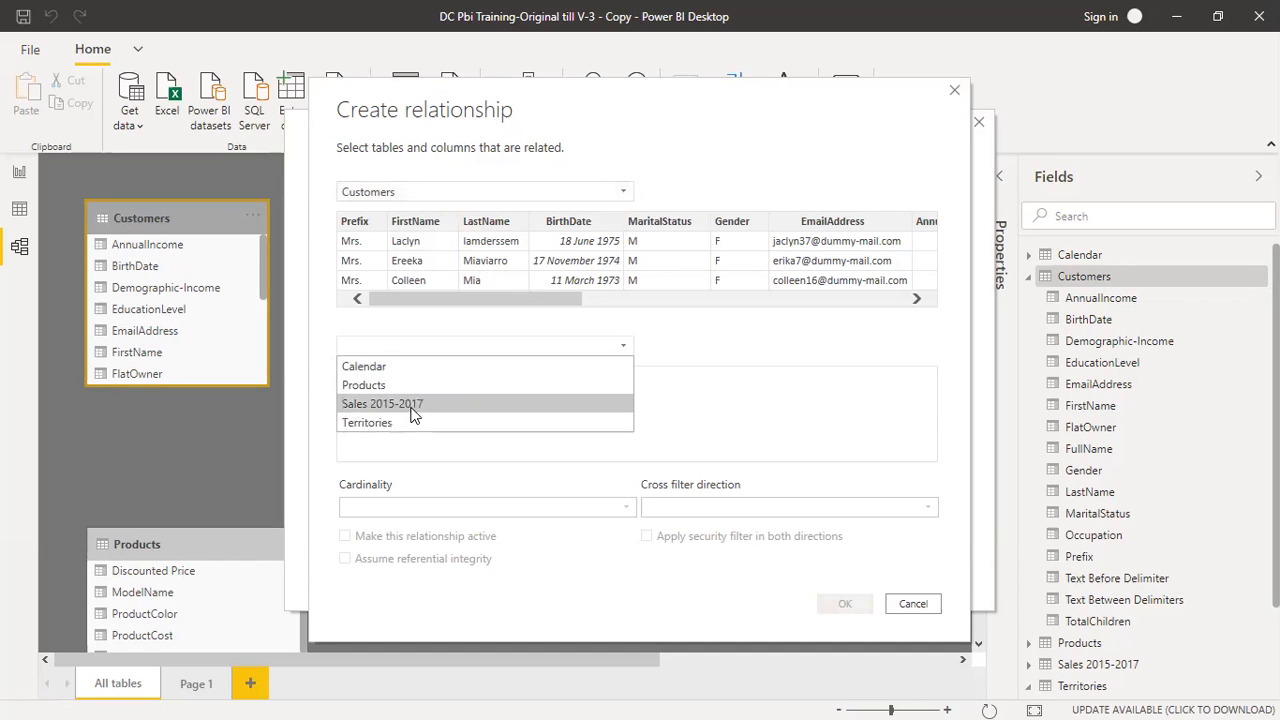
pyautogui.click(417, 408)
pyautogui.click(376, 415)
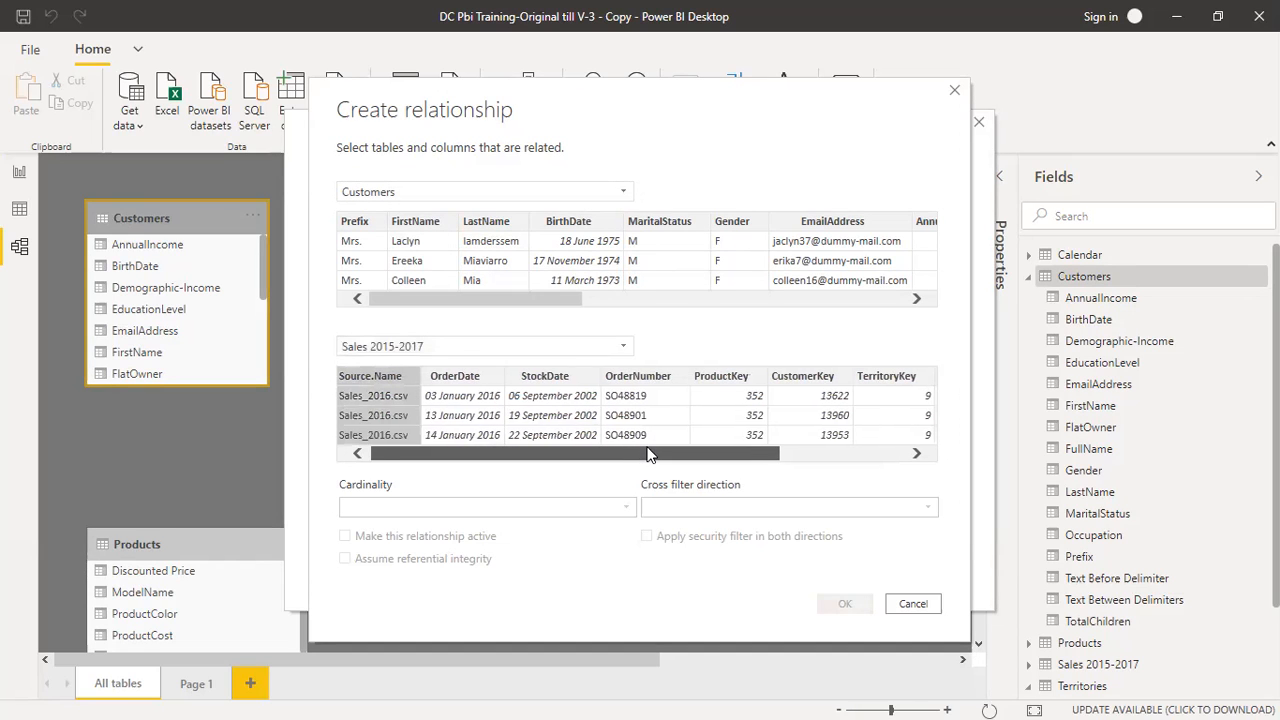
pyautogui.moveTo(483, 305); pyautogui.dragTo(572, 306)
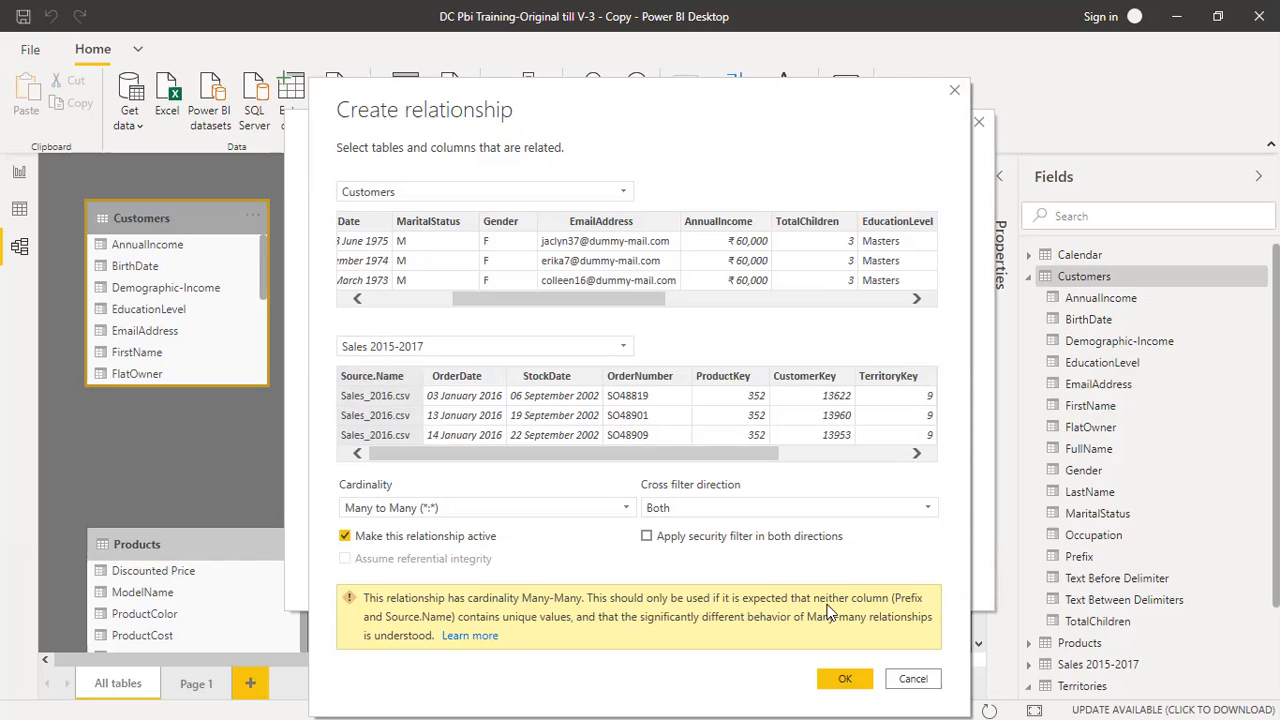
pyautogui.moveTo(656, 303); pyautogui.dragTo(555, 300)
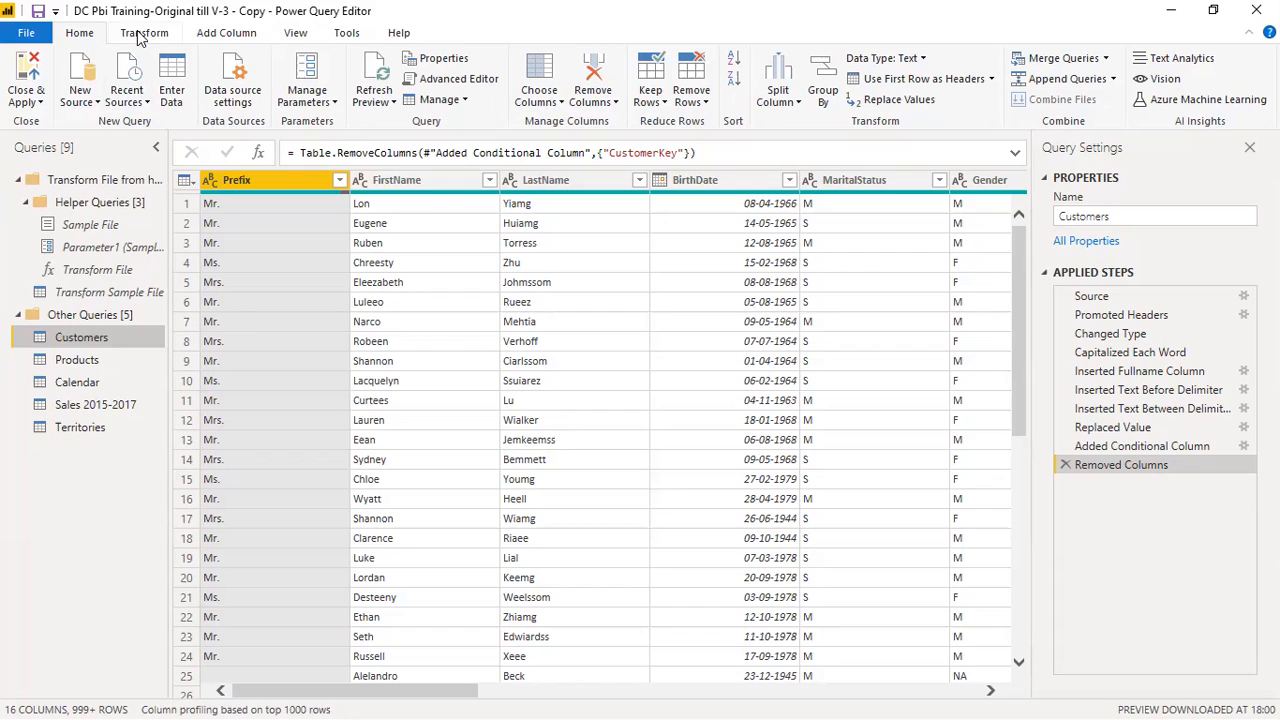
# Step: Restore CustomerKey by deleting the Removed Columns step from the Customers query, and apply the query changes
pyautogui.click(1065, 465)
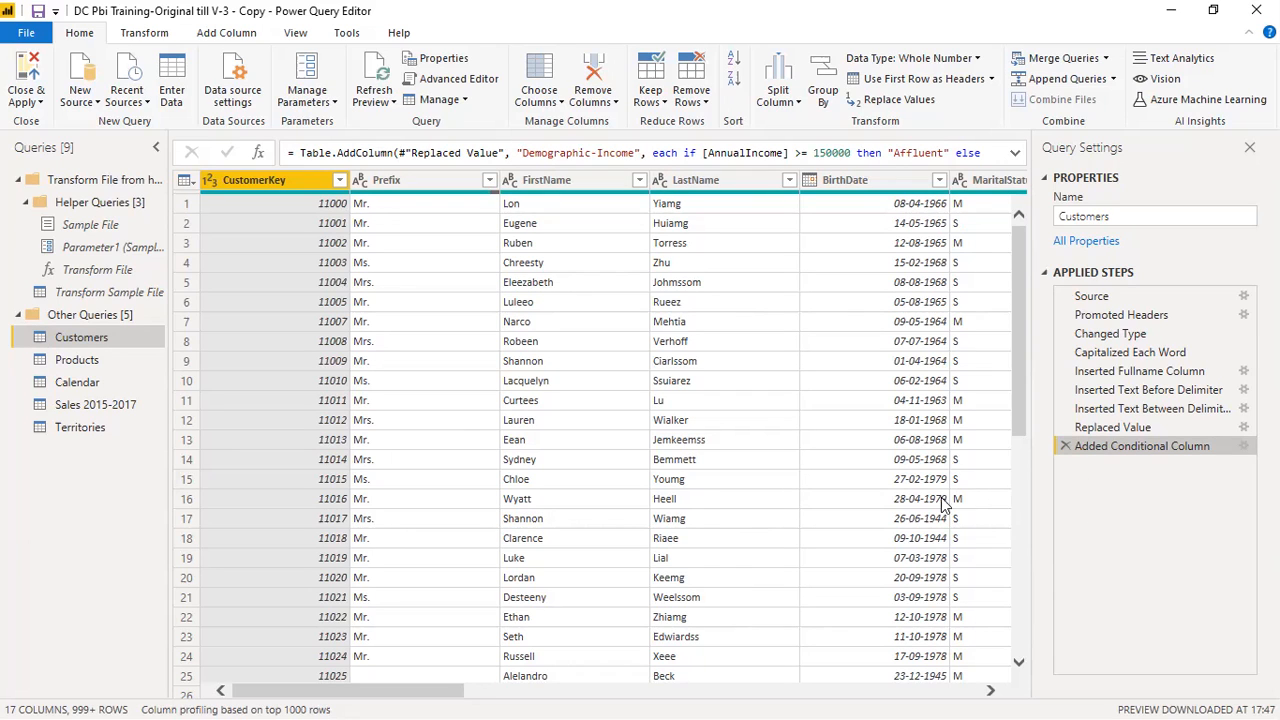
pyautogui.hotkey('alt', 'Tab')
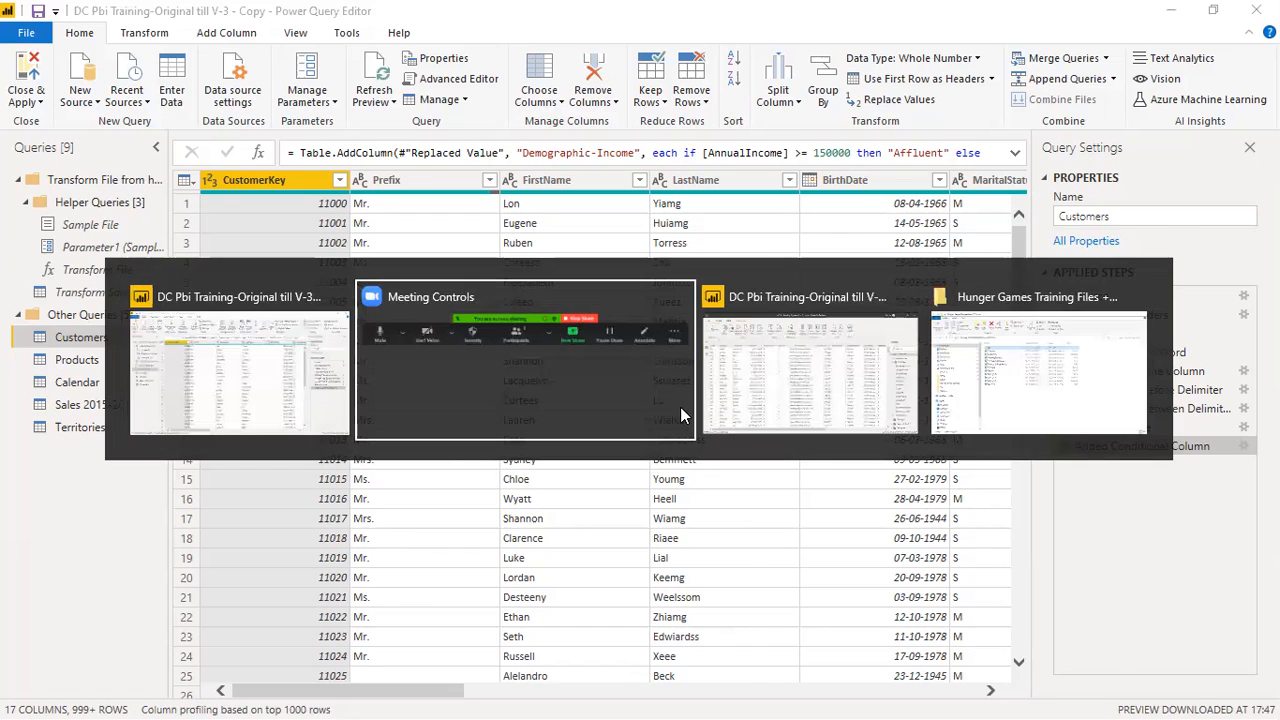
pyautogui.click(680, 407)
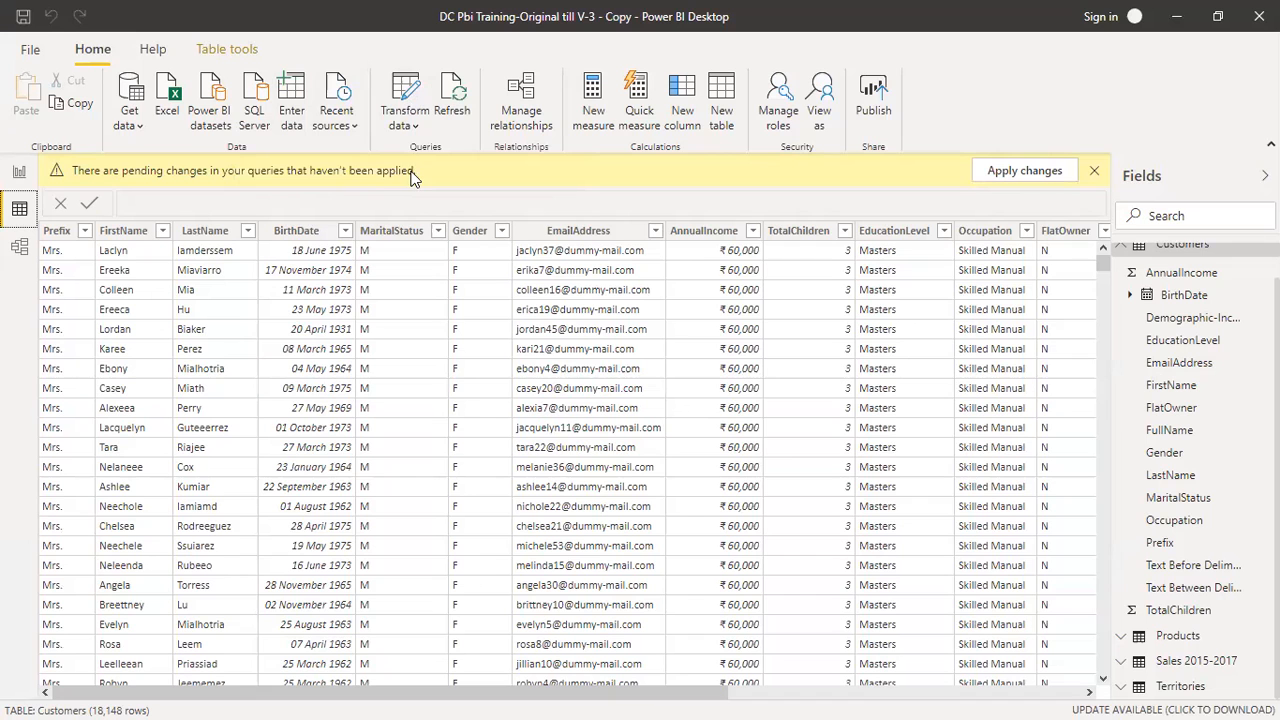
pyautogui.hotkey('alt', 'Tab')
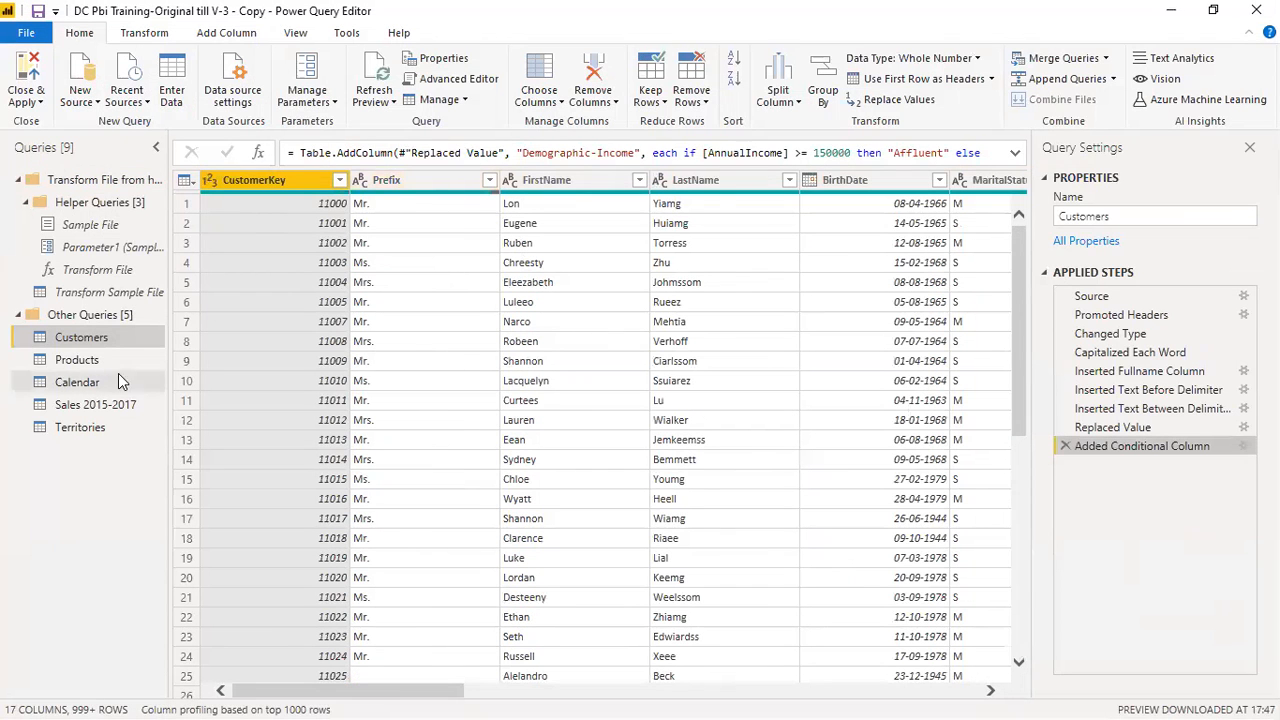
pyautogui.click(30, 66)
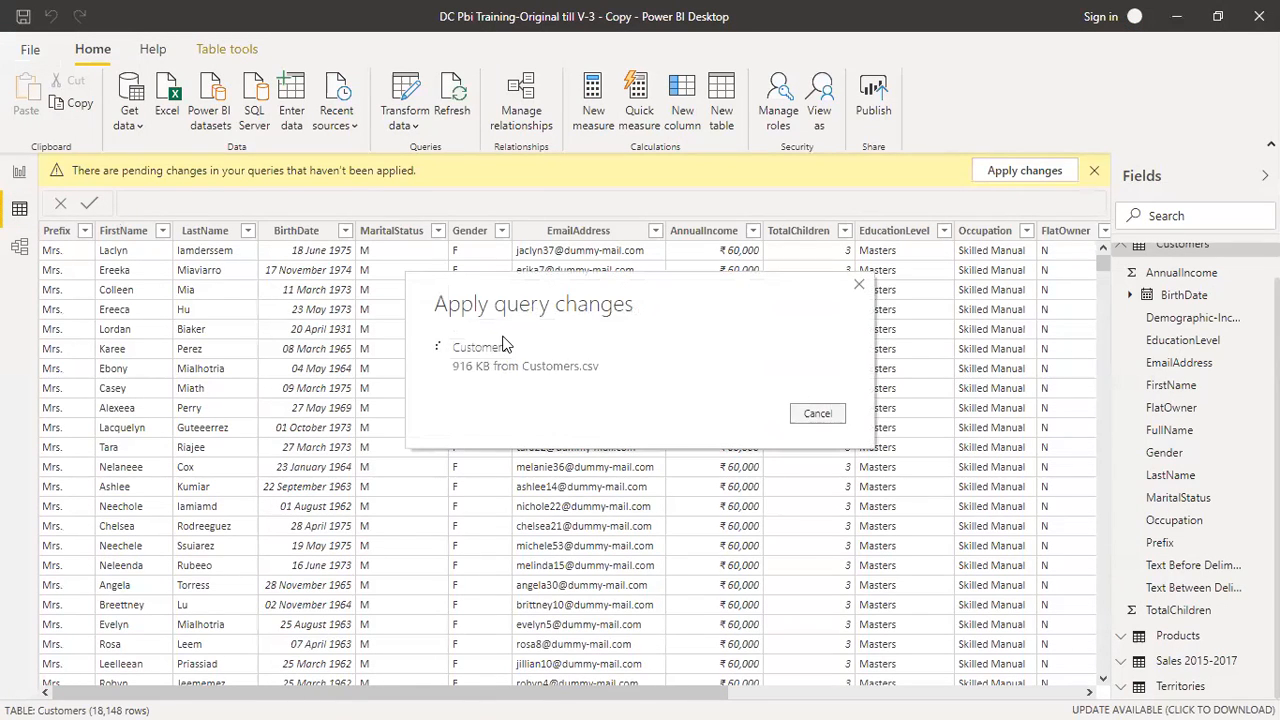
# Step: Check the Customers table in the model diagram and review the applied steps of its query
pyautogui.click(20, 247)
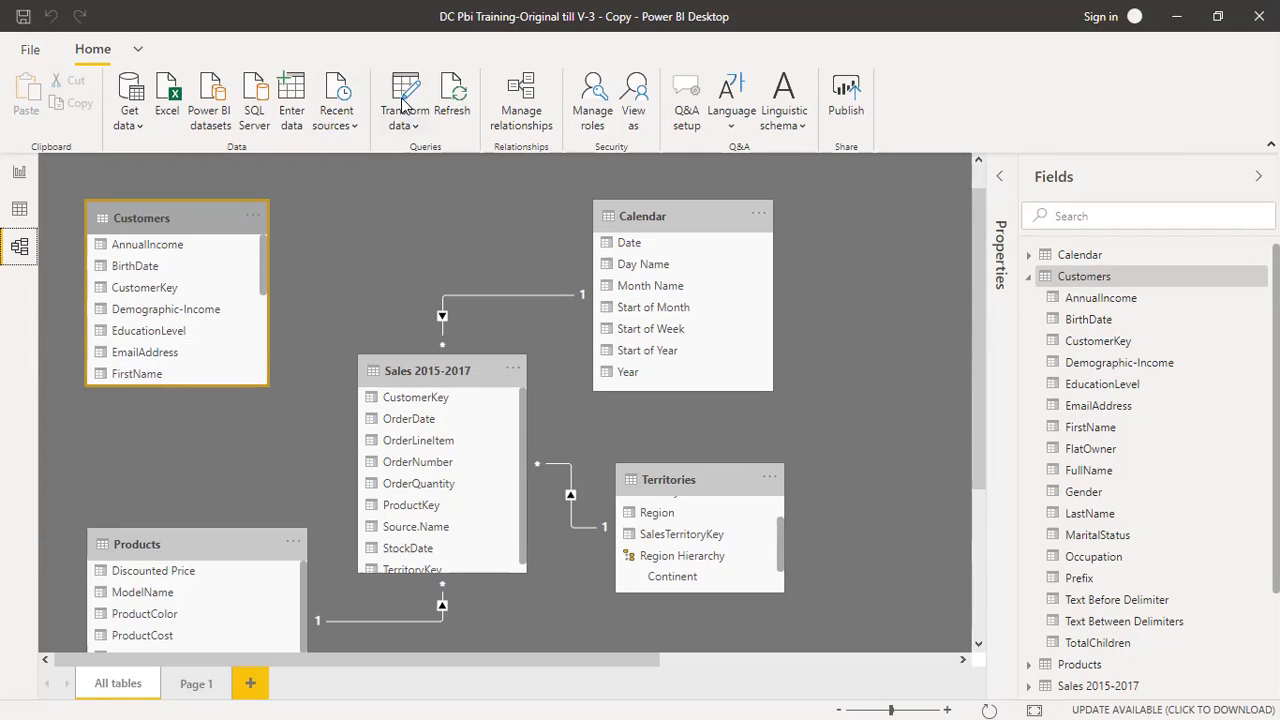
pyautogui.click(404, 88)
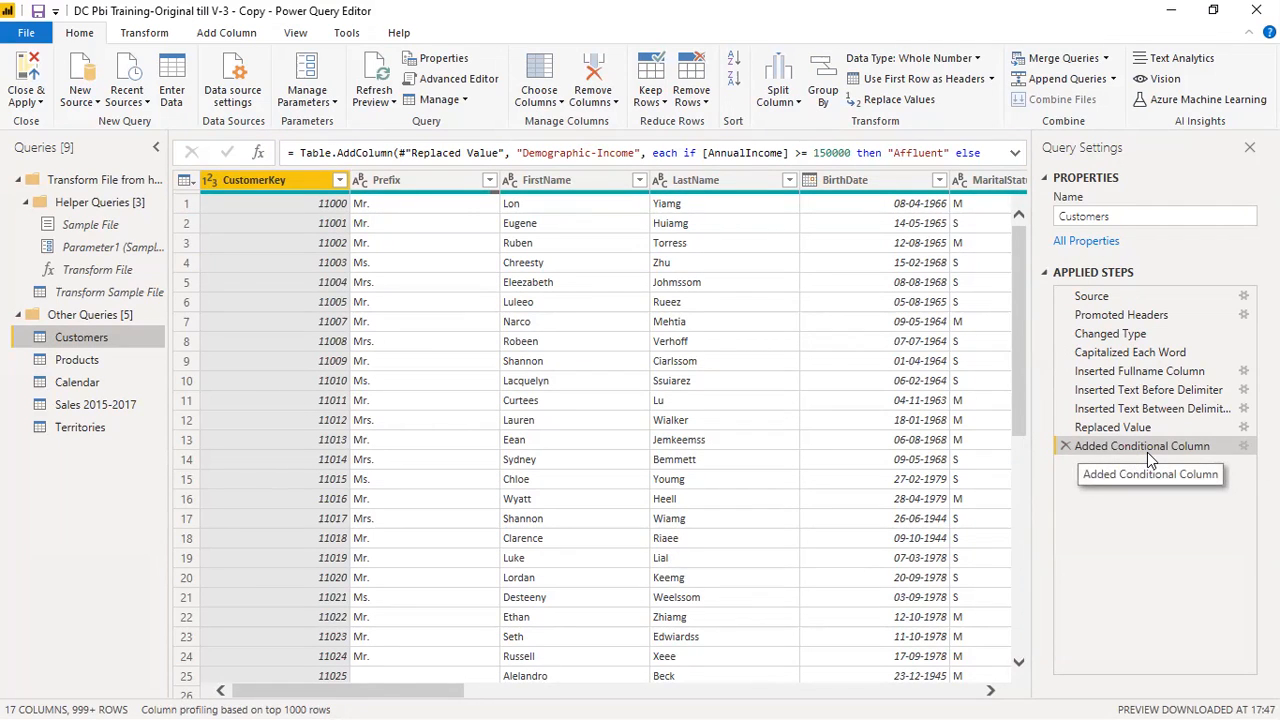
pyautogui.hotkey('alt', 'Tab')
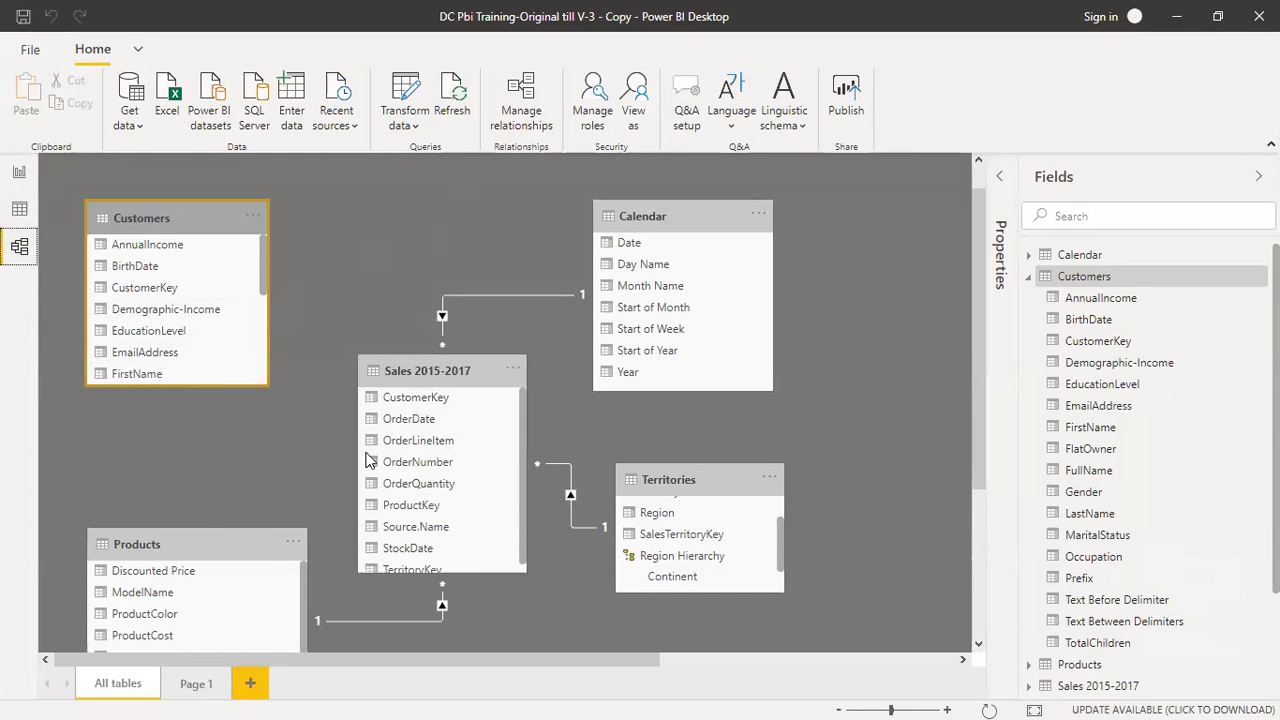
# Step: Relate CustomerKey in Sales 2015-2017 to CustomerKey in Customers directly in the diagram
pyautogui.scroll(-1, 523, 464)
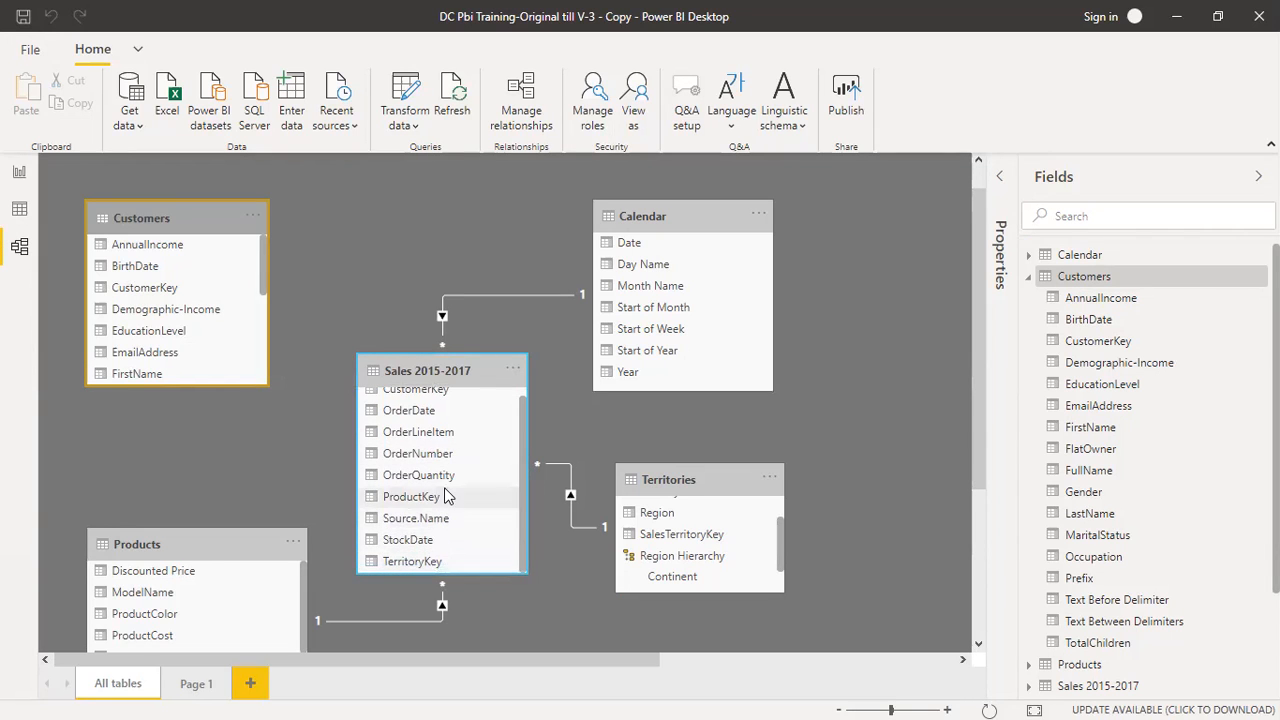
pyautogui.scroll(1, 521, 478)
pyautogui.moveTo(457, 397); pyautogui.dragTo(190, 285)
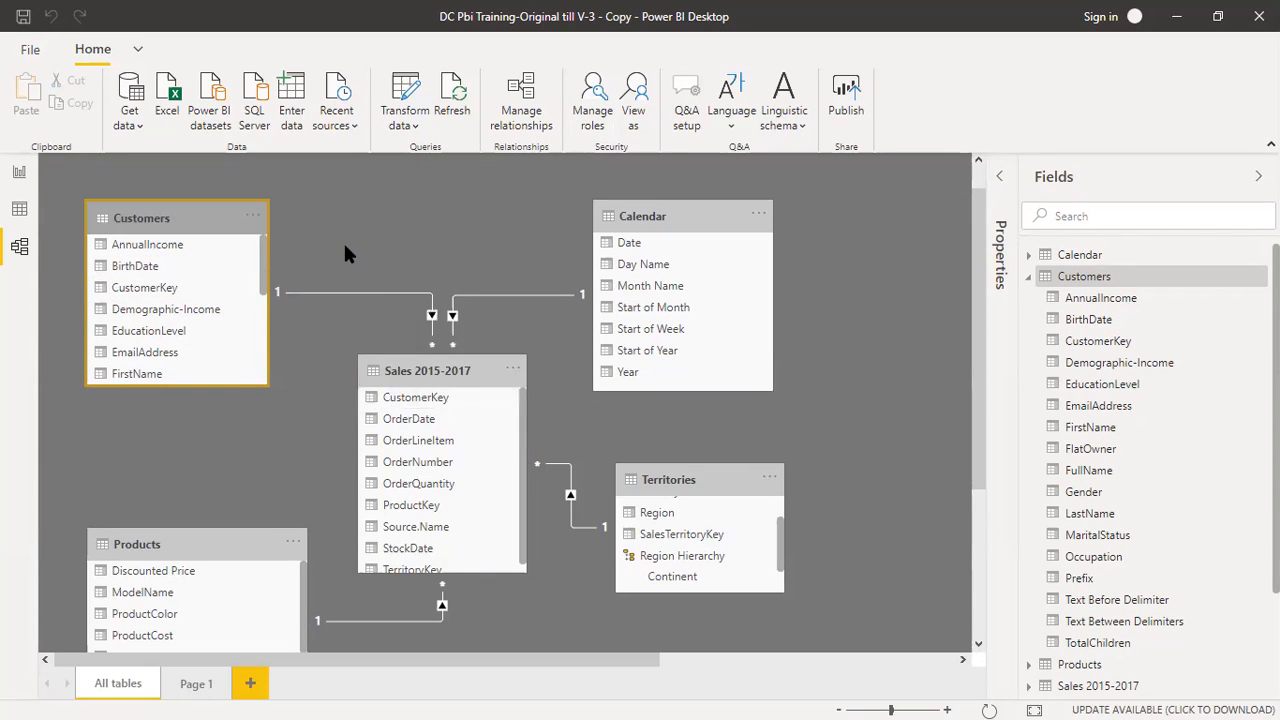
# Step: Move Sales 2015-2017 lower in the diagram, shift Calendar farther out, and place Products between Customers and Calendar
pyautogui.moveTo(459, 372); pyautogui.dragTo(457, 489)
pyautogui.moveTo(704, 217); pyautogui.dragTo(833, 218)
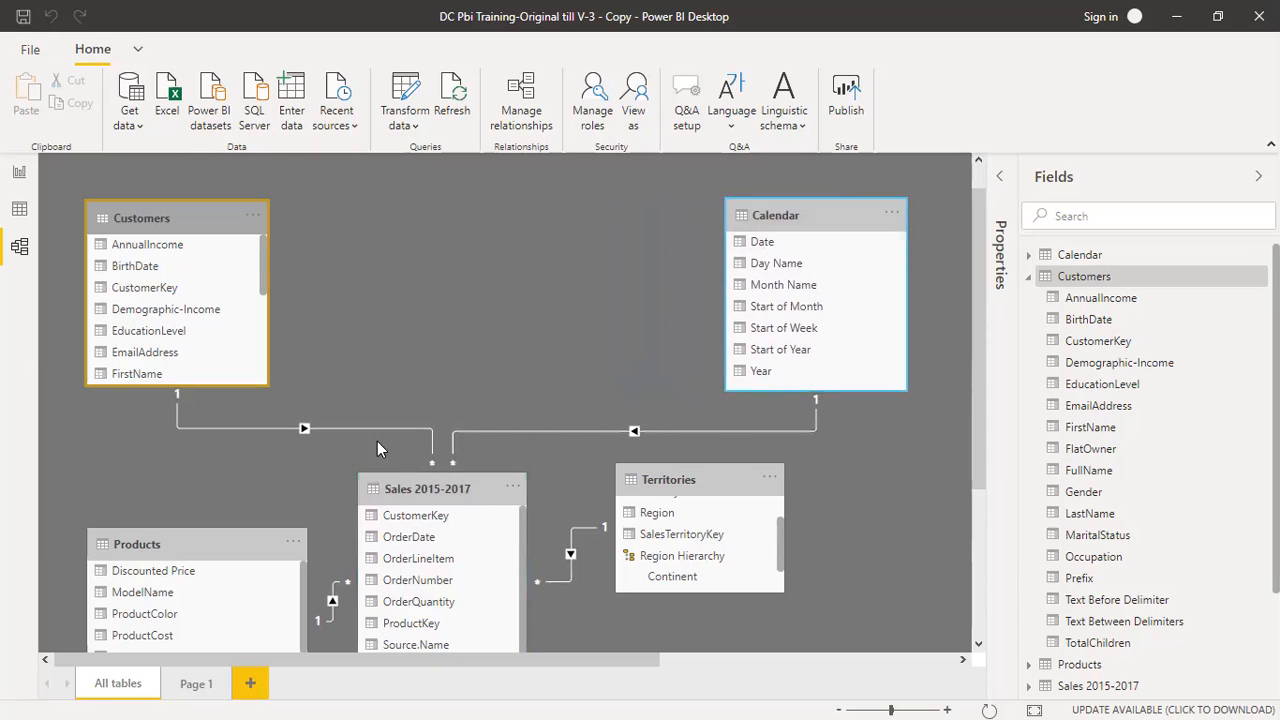
pyautogui.moveTo(220, 545); pyautogui.dragTo(443, 217)
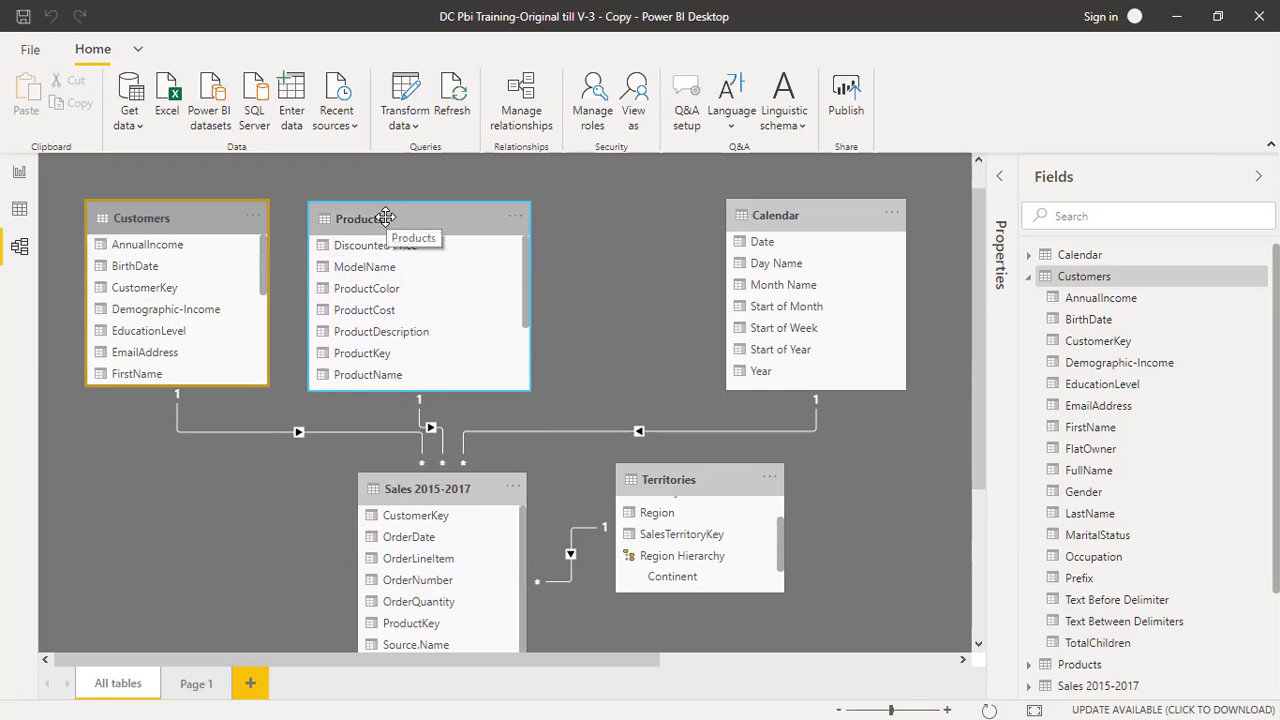
pyautogui.moveTo(385, 218)
pyautogui.mouseDown()
pyautogui.moveTo(414, 209)
pyautogui.moveTo(388, 218)
pyautogui.mouseUp()
# Step: Bring Calendar next to Products, and place Territories beside Sales 2015-2017 beneath the Customers table
pyautogui.moveTo(456, 487); pyautogui.dragTo(275, 479)
pyautogui.moveTo(816, 212); pyautogui.dragTo(651, 221)
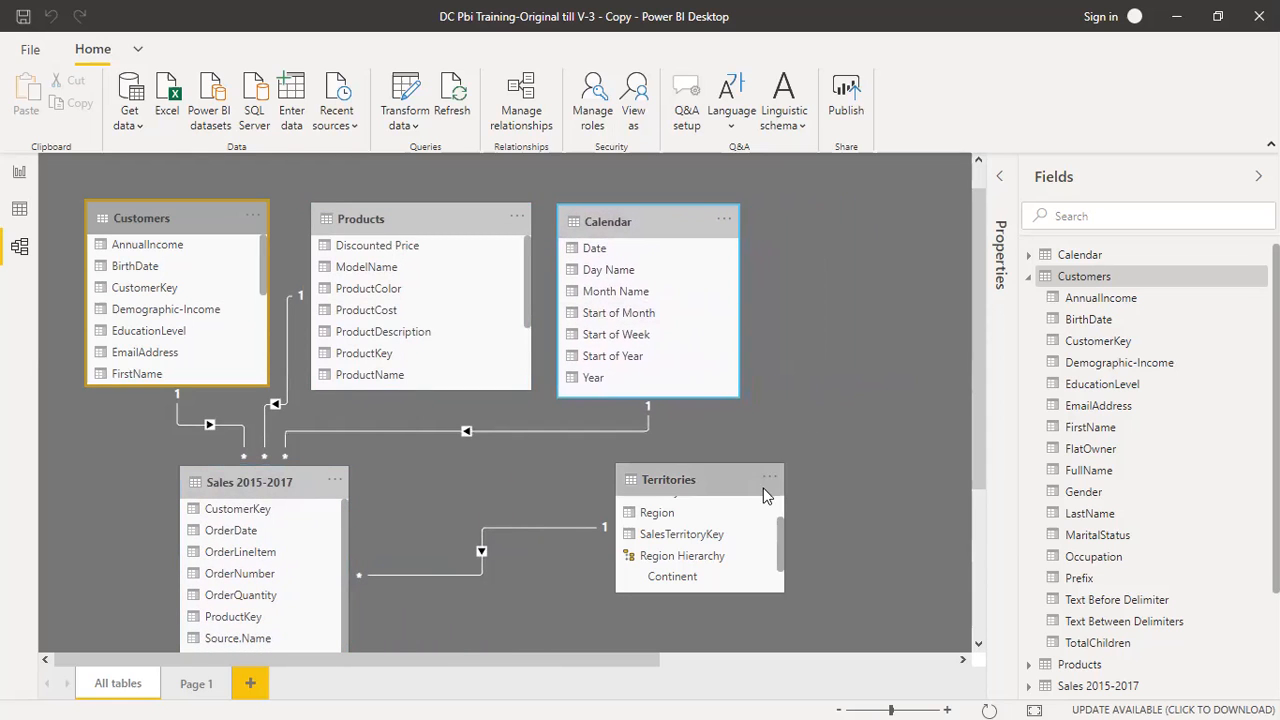
pyautogui.moveTo(713, 480); pyautogui.dragTo(560, 486)
pyautogui.moveTo(317, 486); pyautogui.dragTo(190, 490)
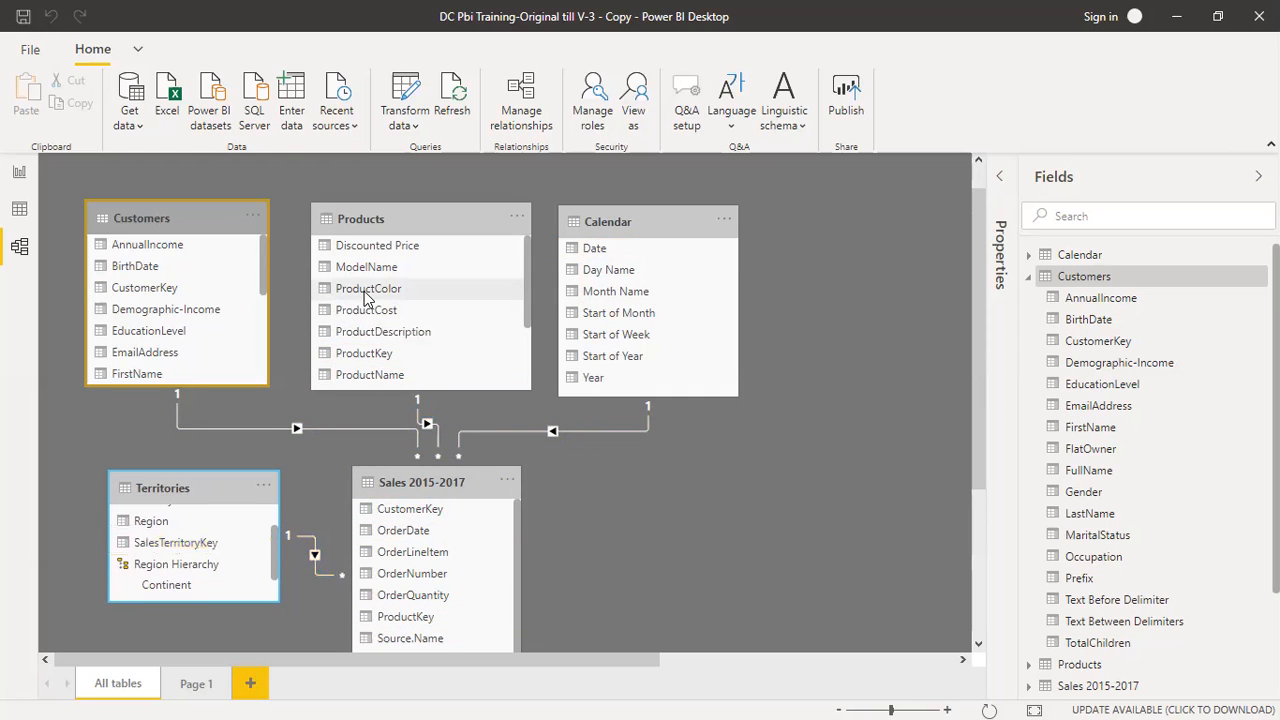
# Step: Compare the ProductKey and OrderQuantity matrix in the report with the table relationships in the model, collapsing the Products and Sales 2015-2017 field lists
pyautogui.click(20, 174)
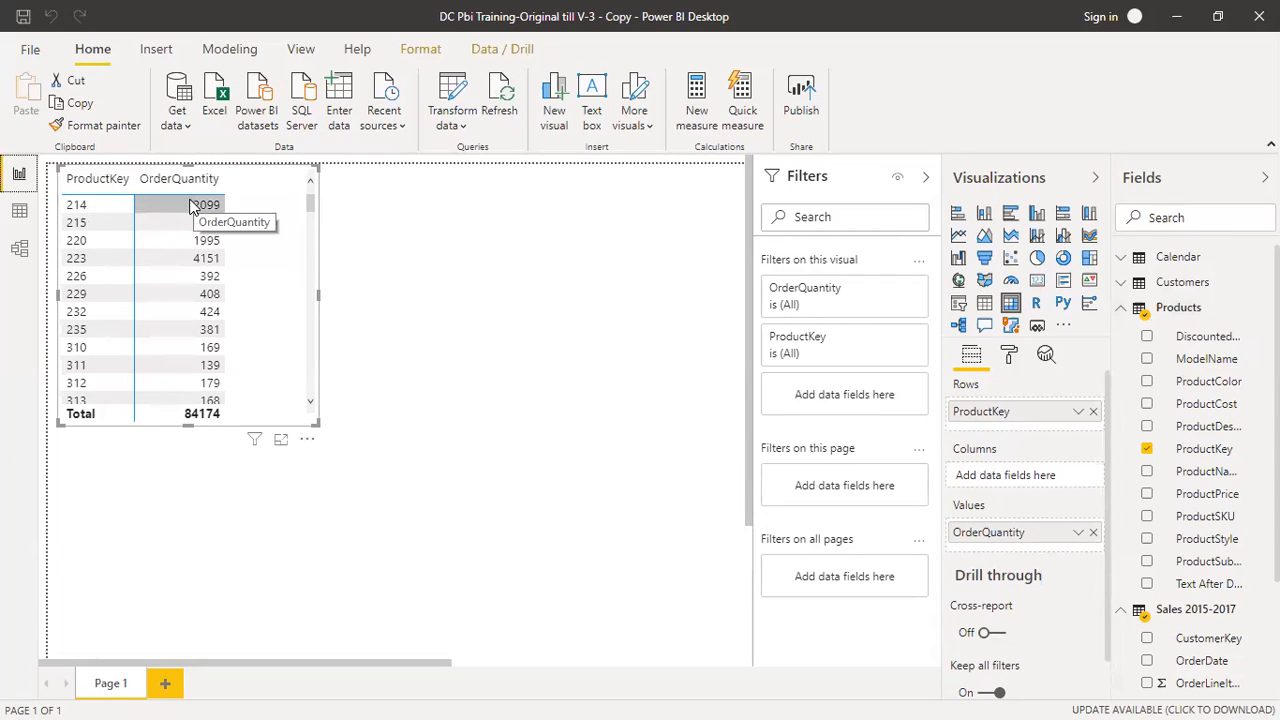
pyautogui.click(1125, 311)
pyautogui.click(1119, 337)
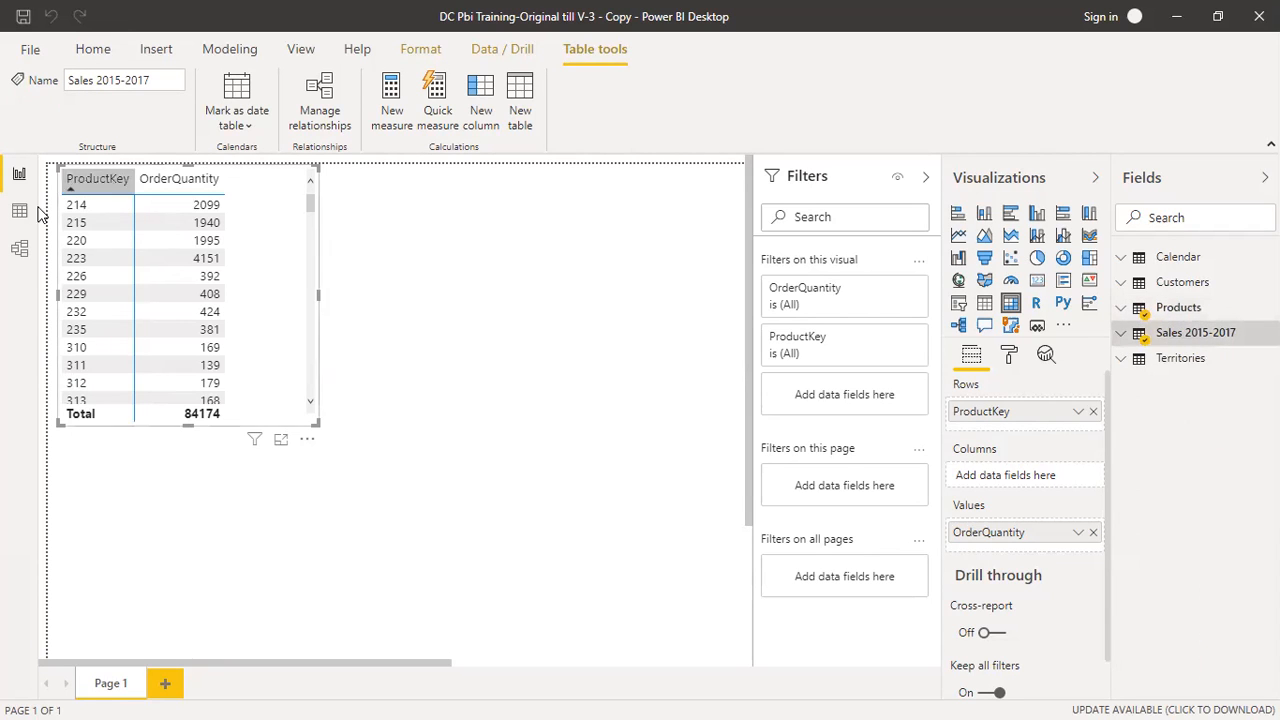
pyautogui.click(19, 247)
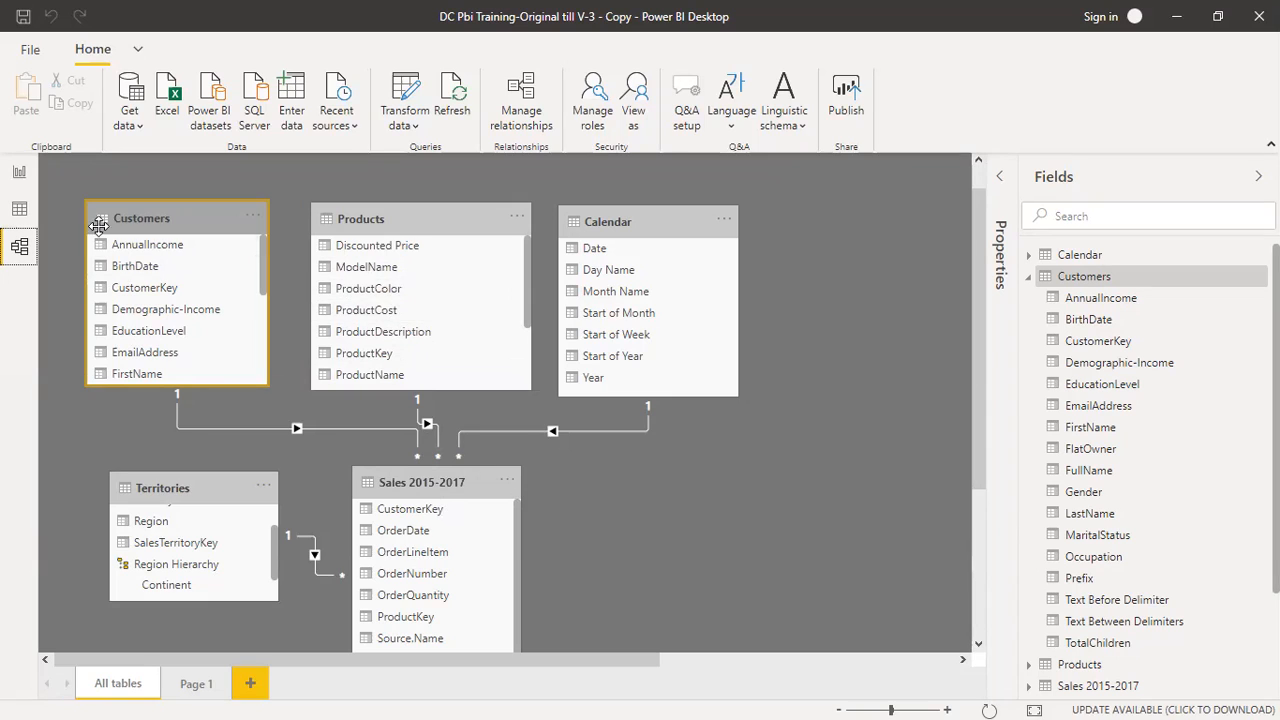
pyautogui.click(19, 174)
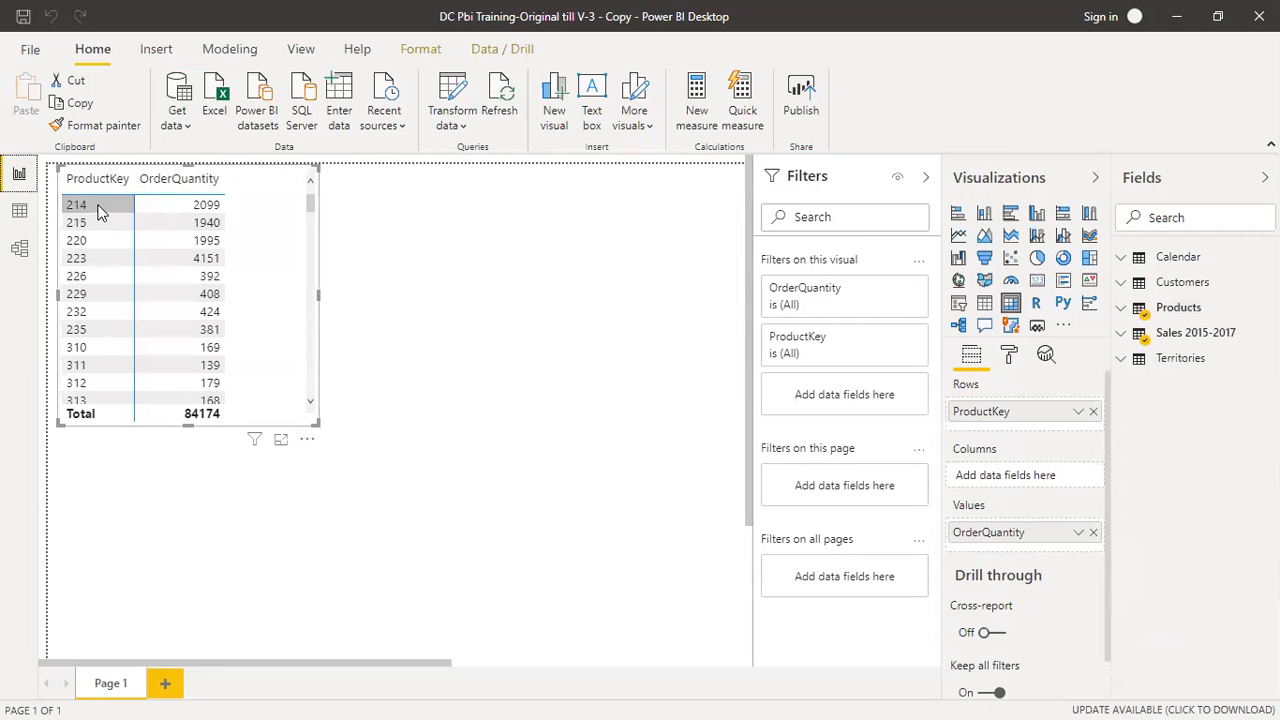
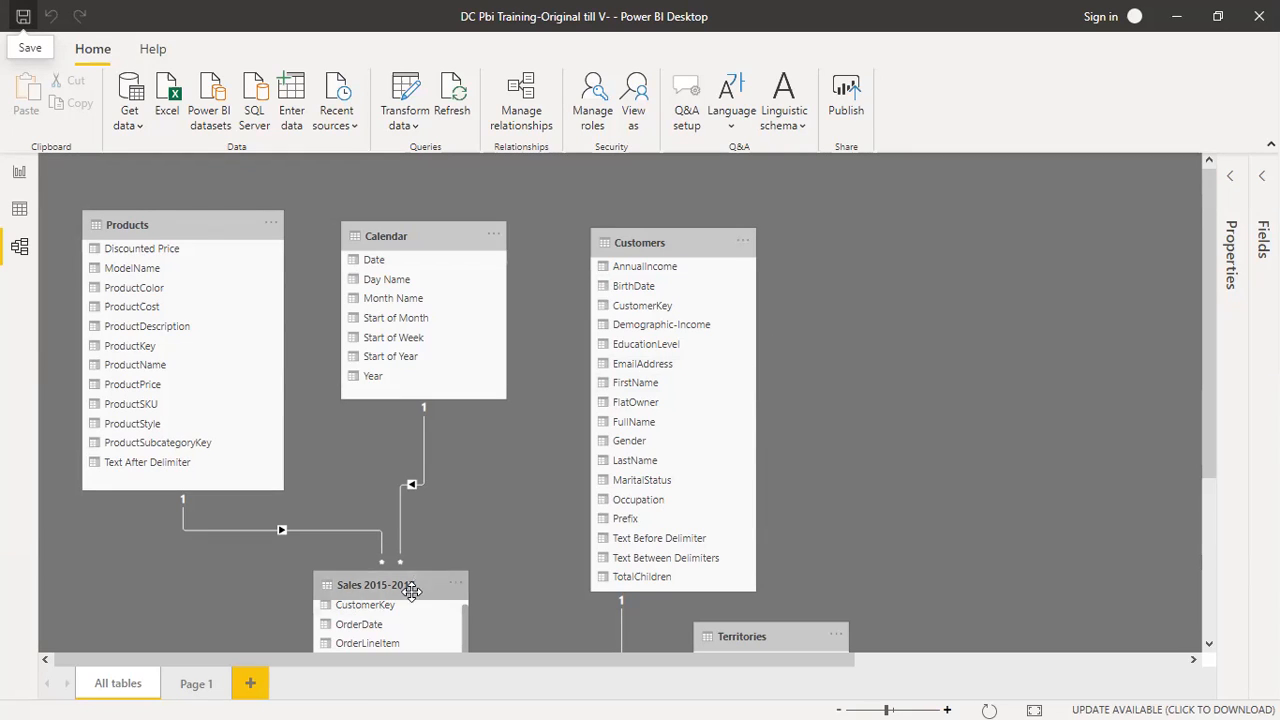
# Step: Arrange the lookup tables around Sales 2015-2017, with Calendar above it, Products and Territories on one side and Customers on the other
pyautogui.moveTo(400, 584); pyautogui.dragTo(467, 456)
pyautogui.moveTo(218, 227); pyautogui.dragTo(226, 217)
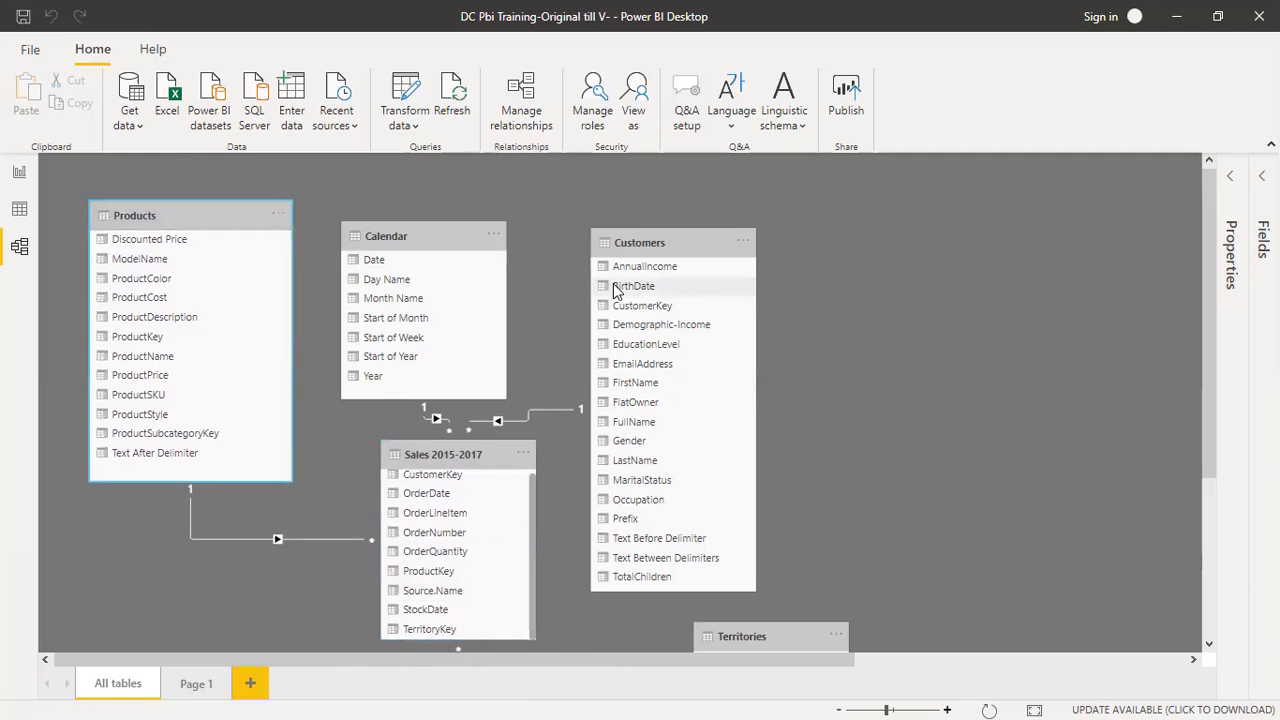
pyautogui.moveTo(635, 242); pyautogui.dragTo(667, 257)
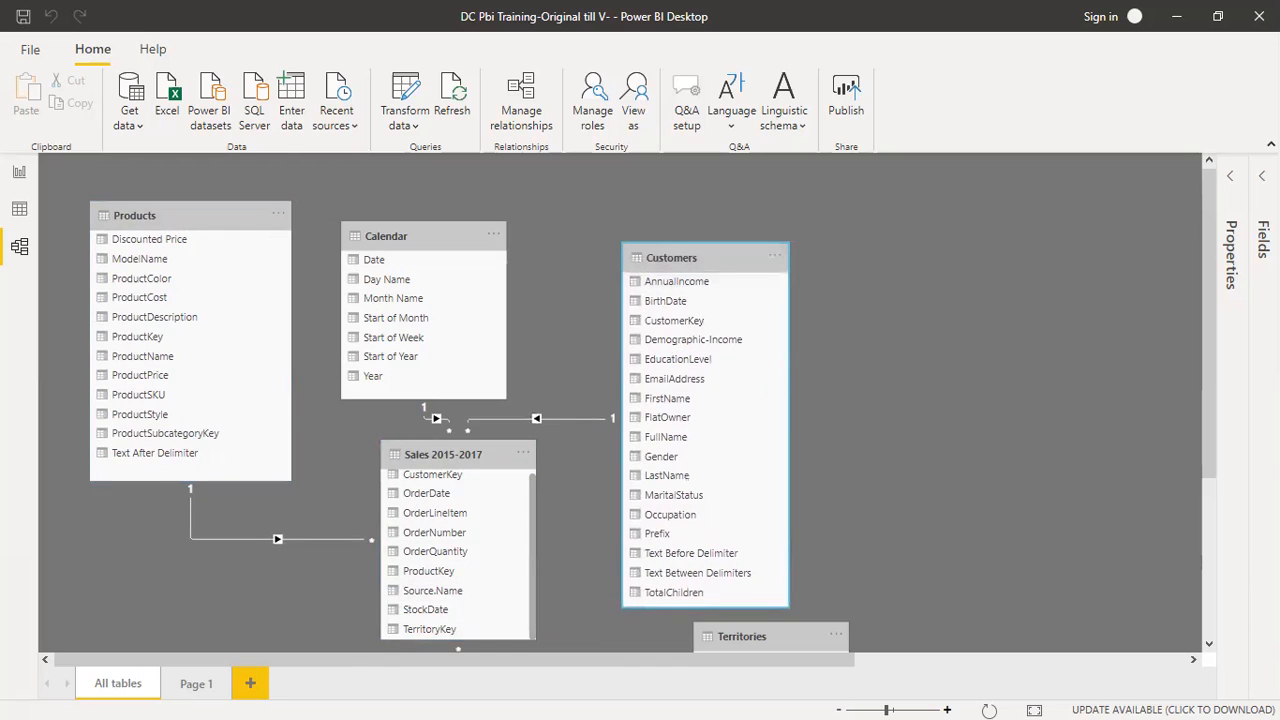
pyautogui.scroll(-3, 1209, 358)
pyautogui.moveTo(795, 385); pyautogui.dragTo(259, 440)
pyautogui.moveTo(1211, 364); pyautogui.dragTo(1194, 259)
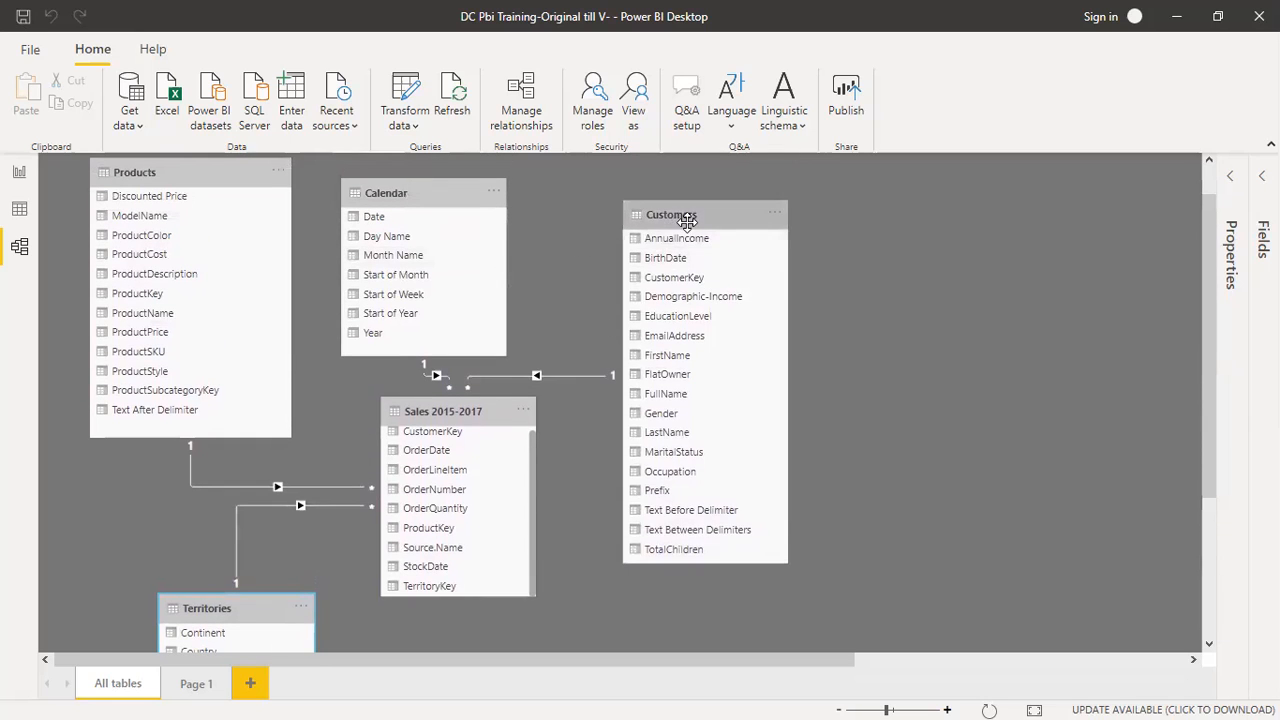
pyautogui.moveTo(687, 221); pyautogui.dragTo(702, 358)
pyautogui.moveTo(1211, 319); pyautogui.dragTo(1182, 264)
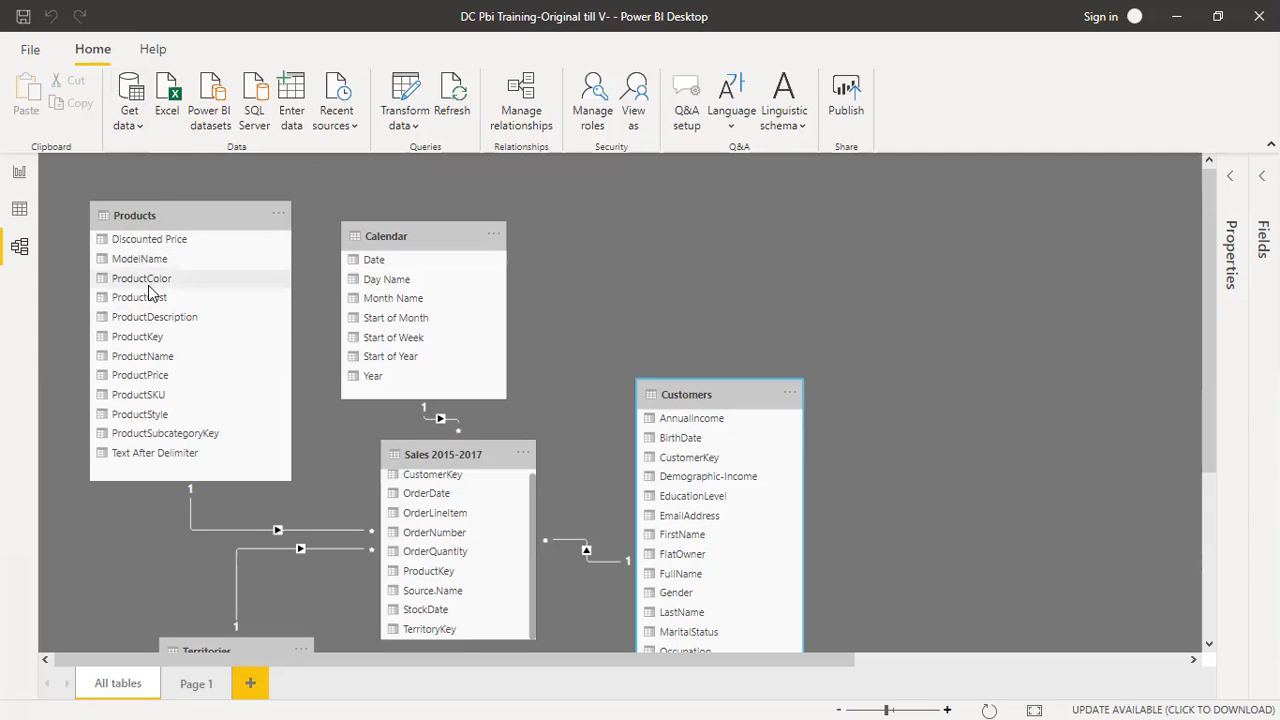
# Step: Import the Product_Categories CSV file into the model
pyautogui.click(139, 124)
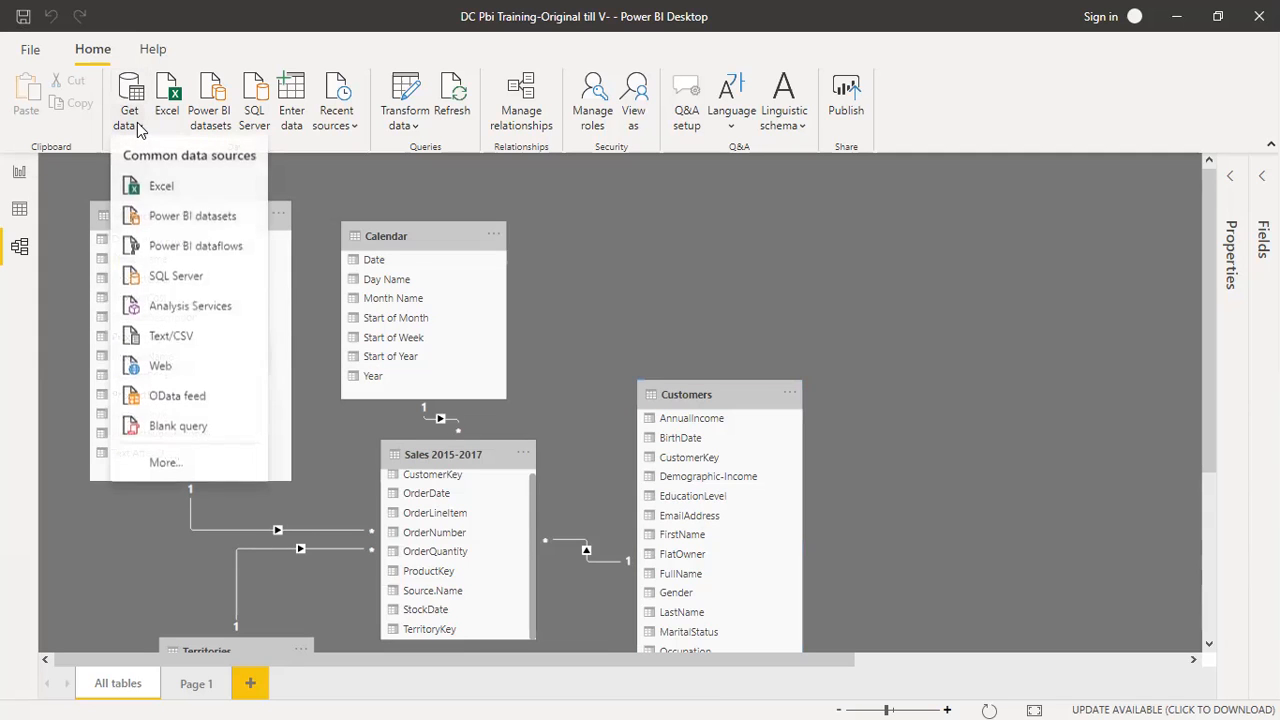
pyautogui.click(166, 338)
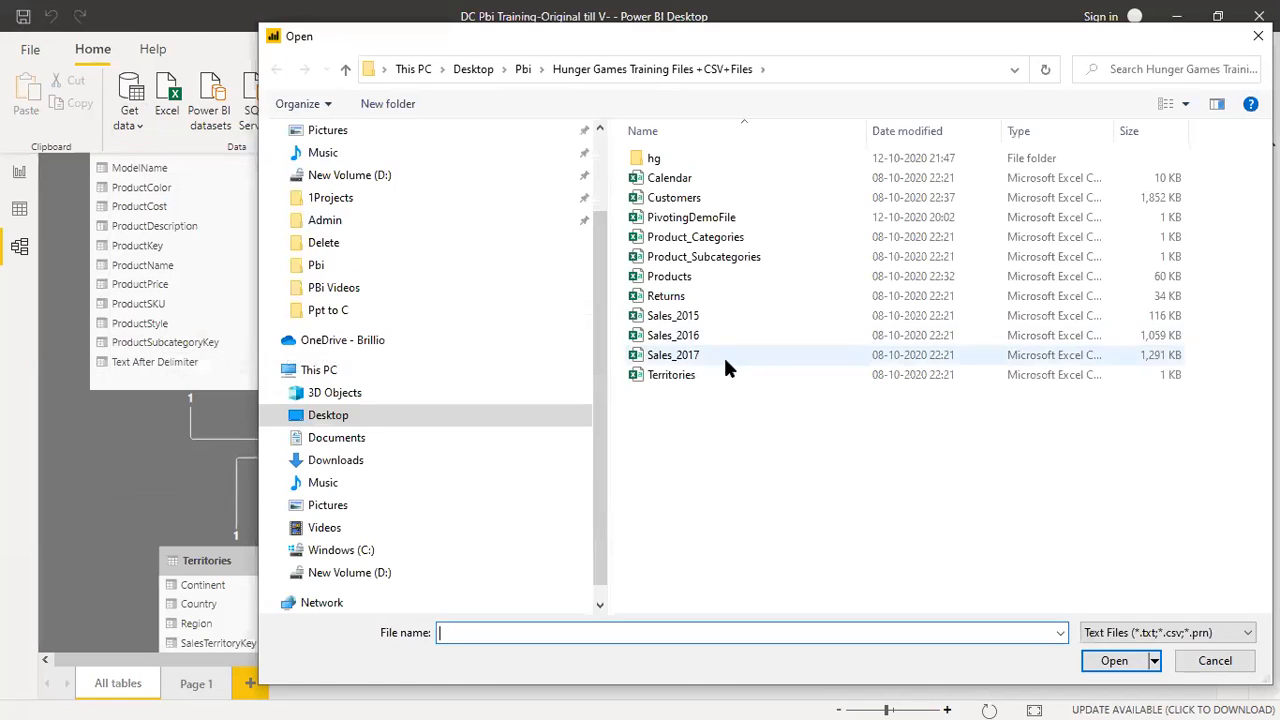
pyautogui.doubleClick(701, 239)
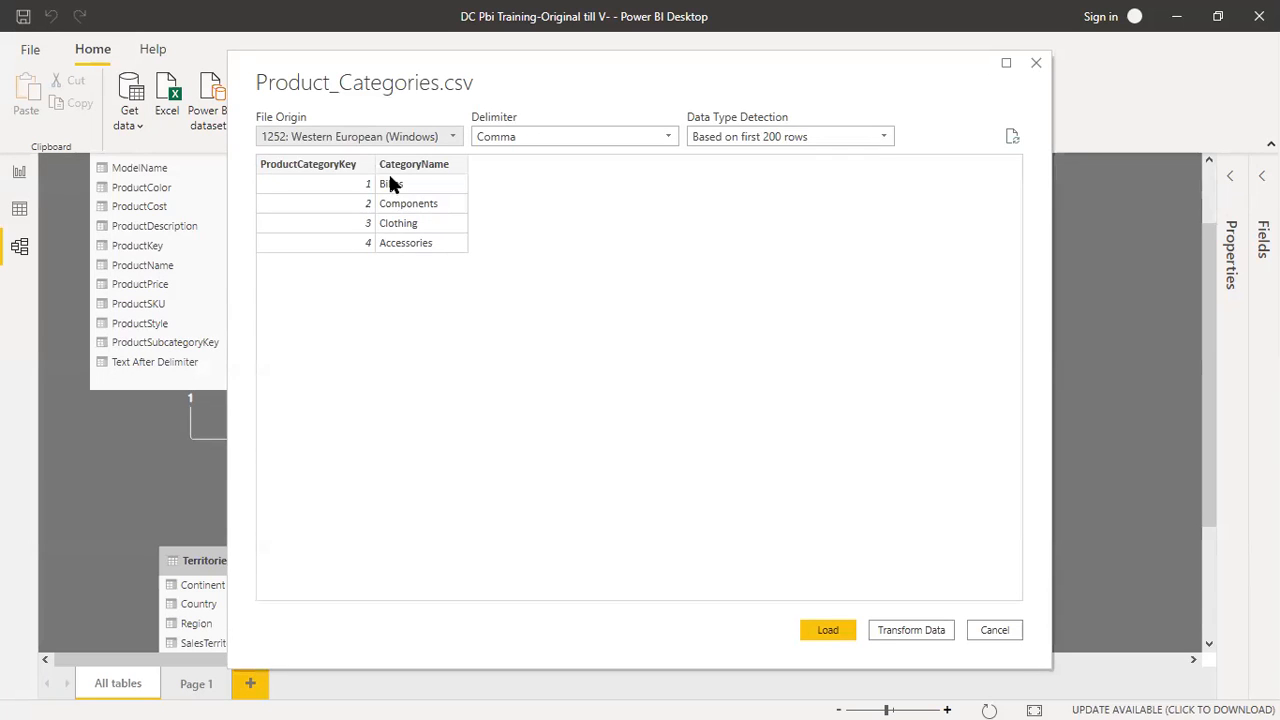
pyautogui.click(813, 635)
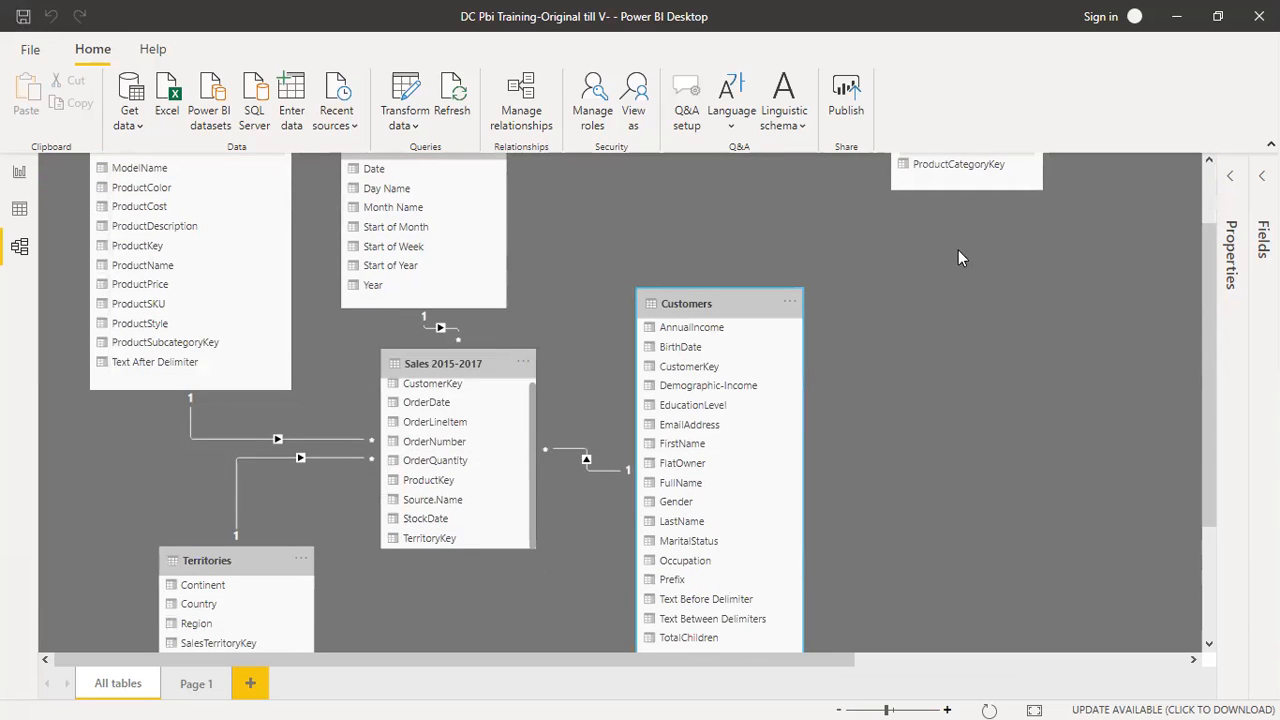
pyautogui.moveTo(1203, 304); pyautogui.dragTo(1198, 229)
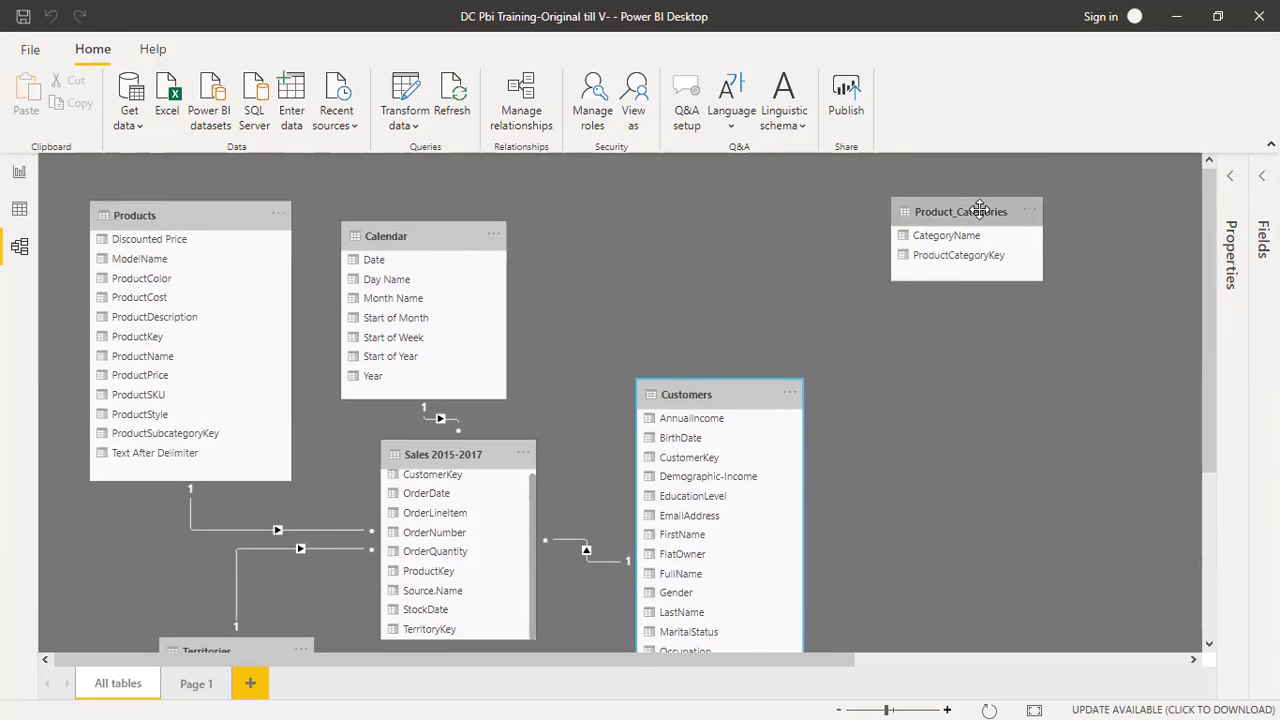
# Step: Import the Product_Subcategories CSV file and place its table below Product_Categories in the diagram
pyautogui.click(131, 126)
pyautogui.click(165, 334)
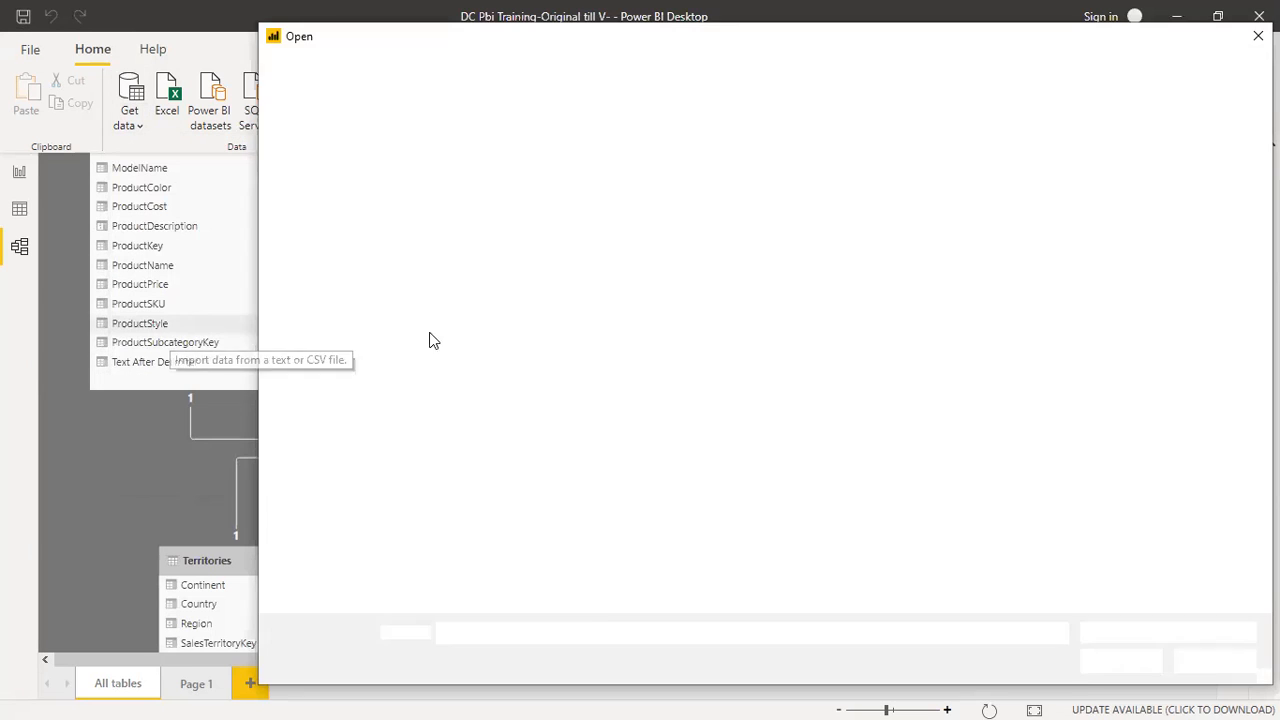
pyautogui.doubleClick(688, 256)
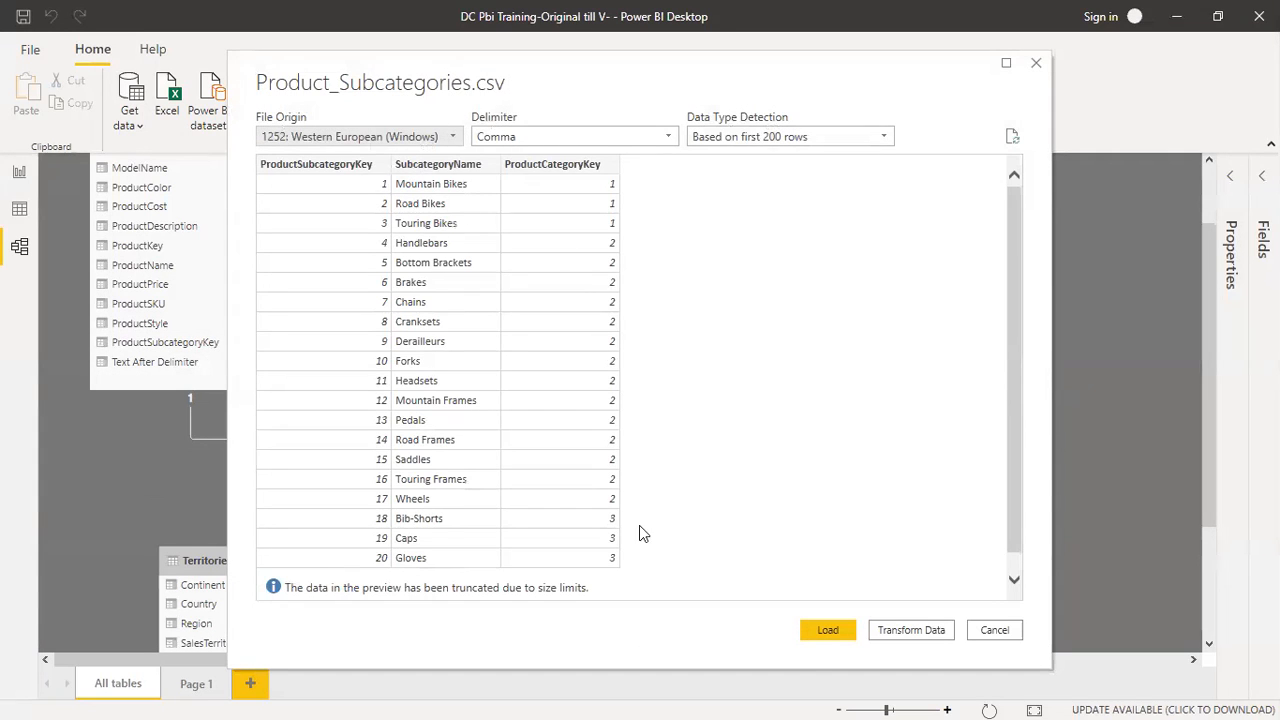
pyautogui.click(826, 630)
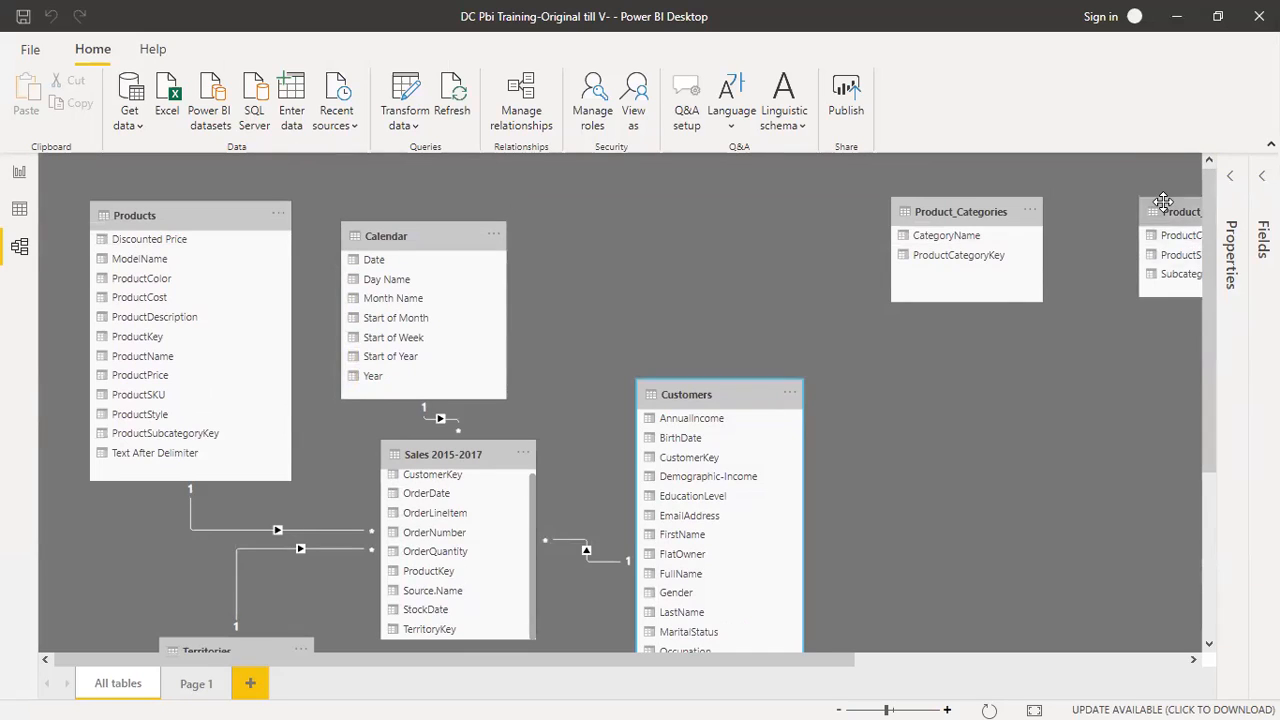
pyautogui.moveTo(966, 333); pyautogui.dragTo(932, 368)
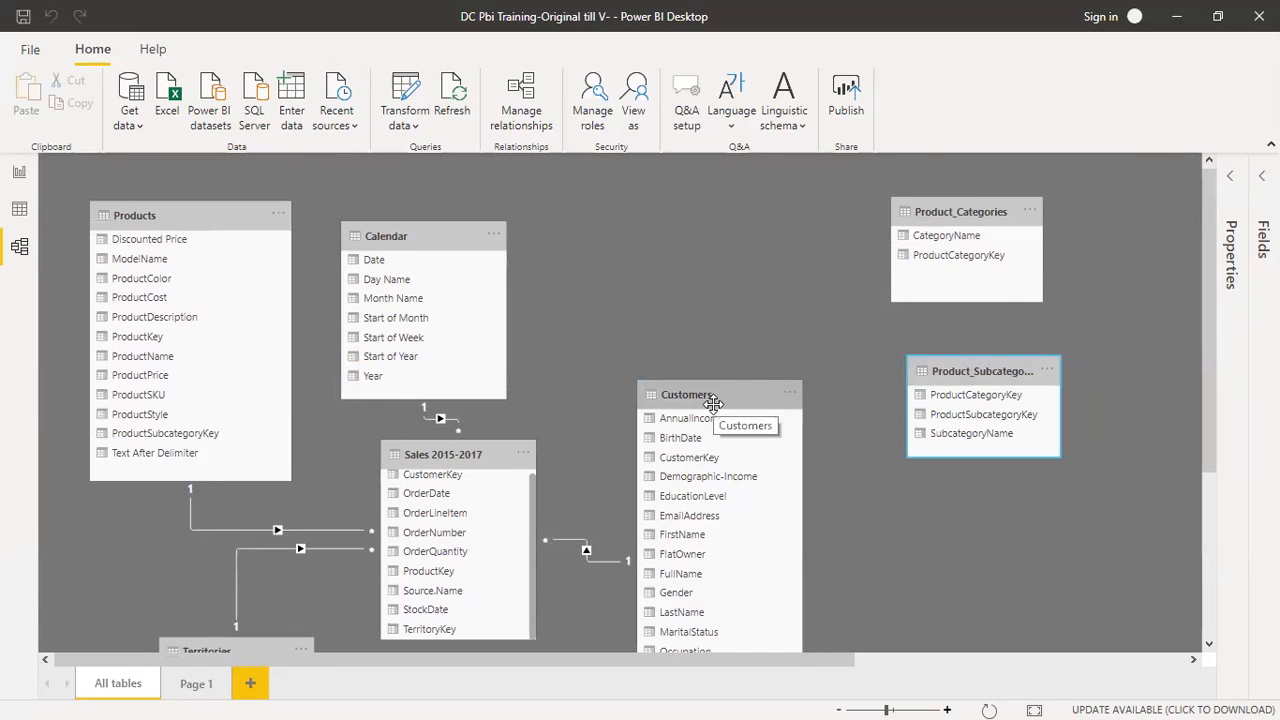
# Step: Import the Returns CSV file and place its table below Product_Subcategories in the diagram
pyautogui.click(127, 118)
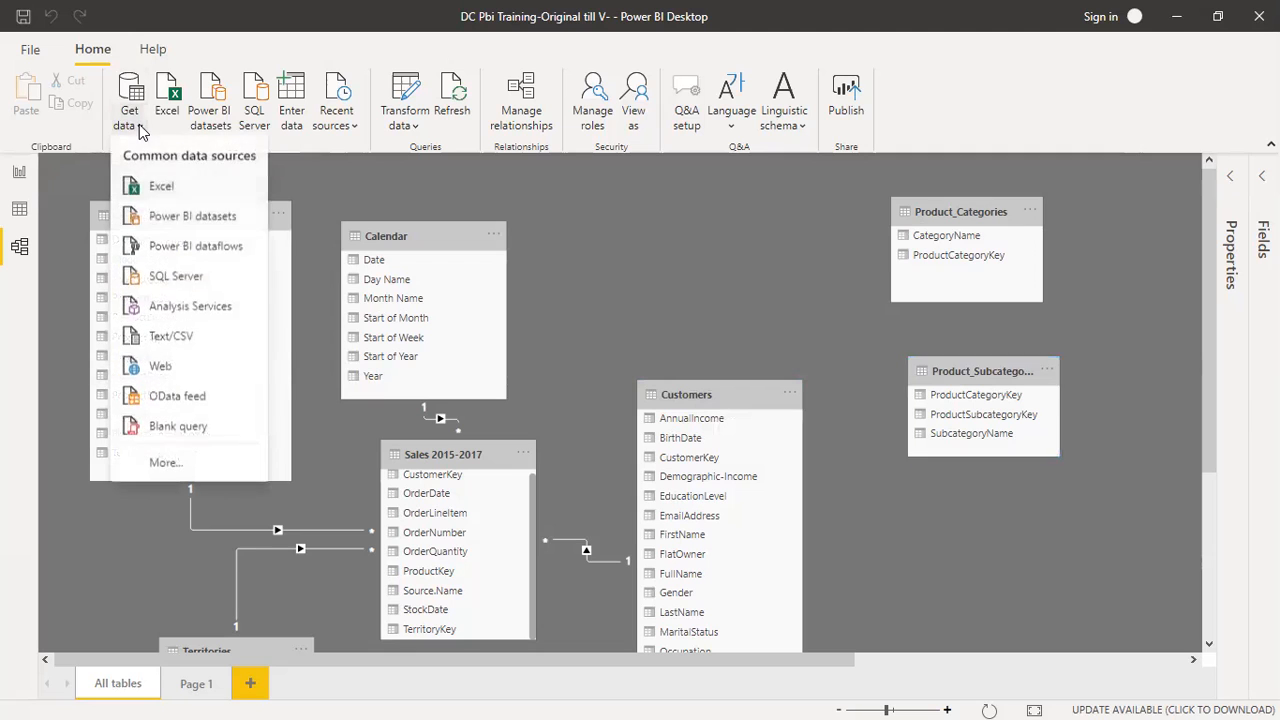
pyautogui.click(172, 335)
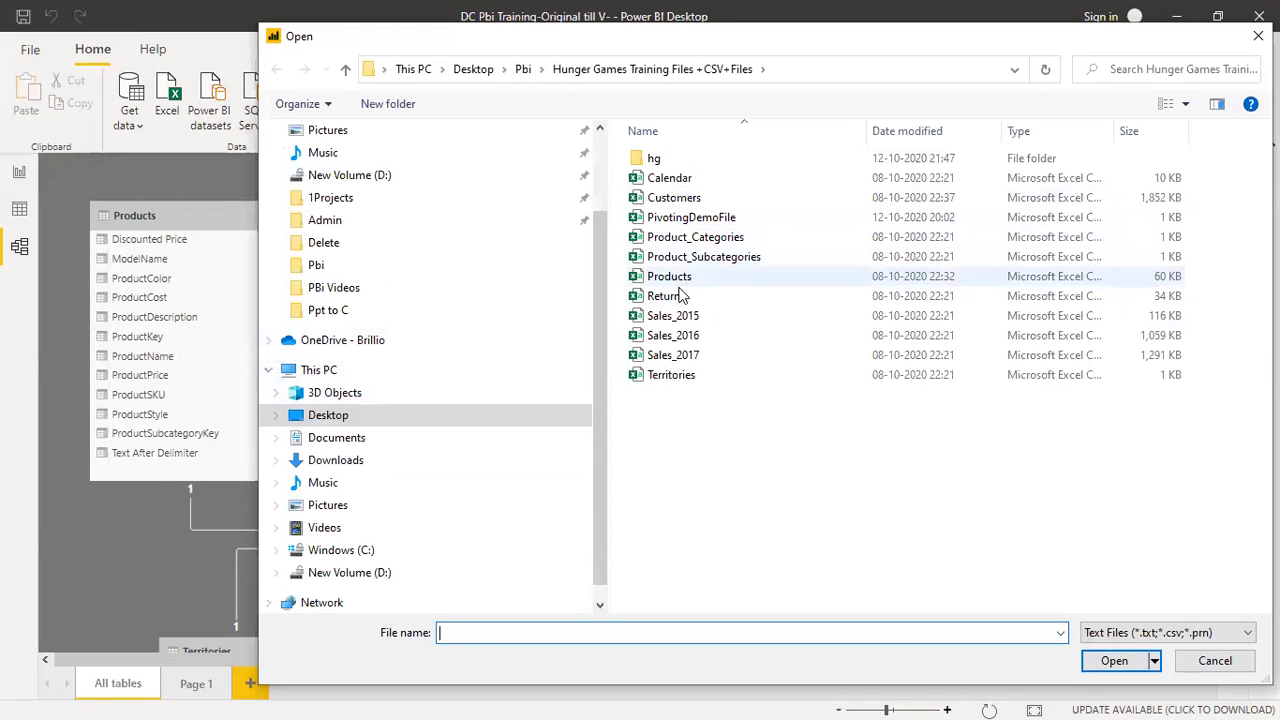
pyautogui.doubleClick(680, 296)
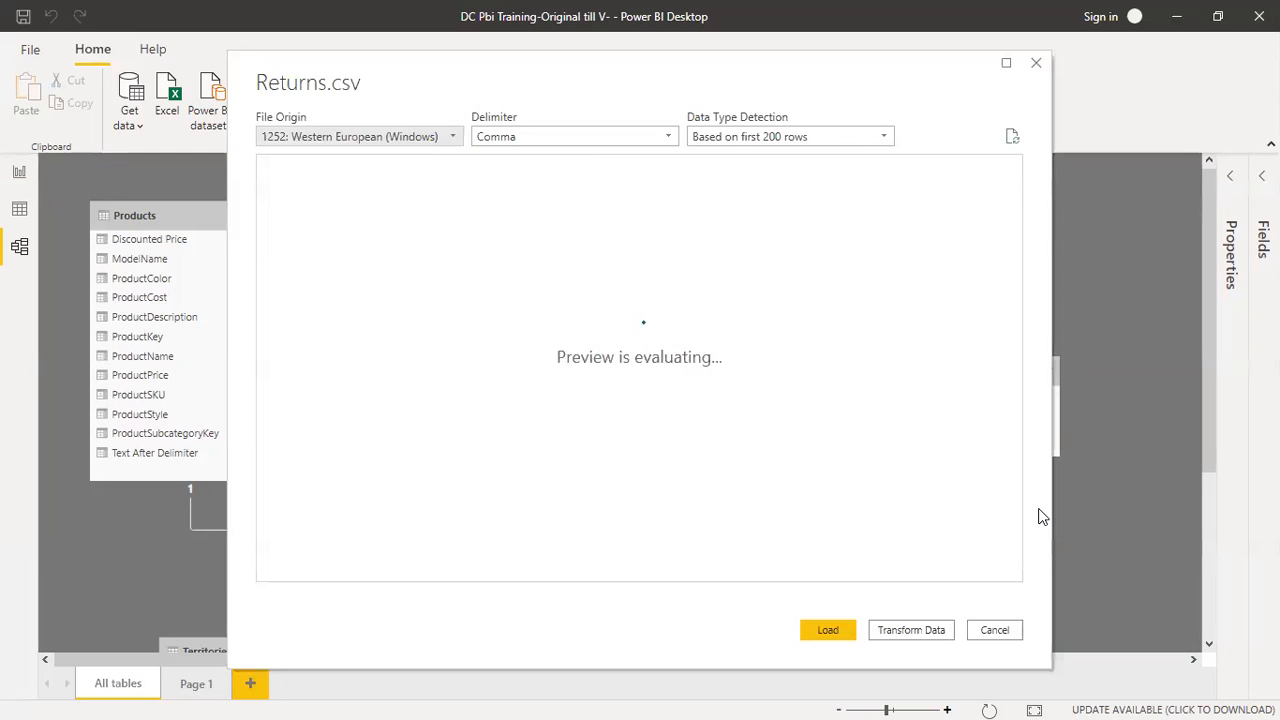
pyautogui.click(838, 632)
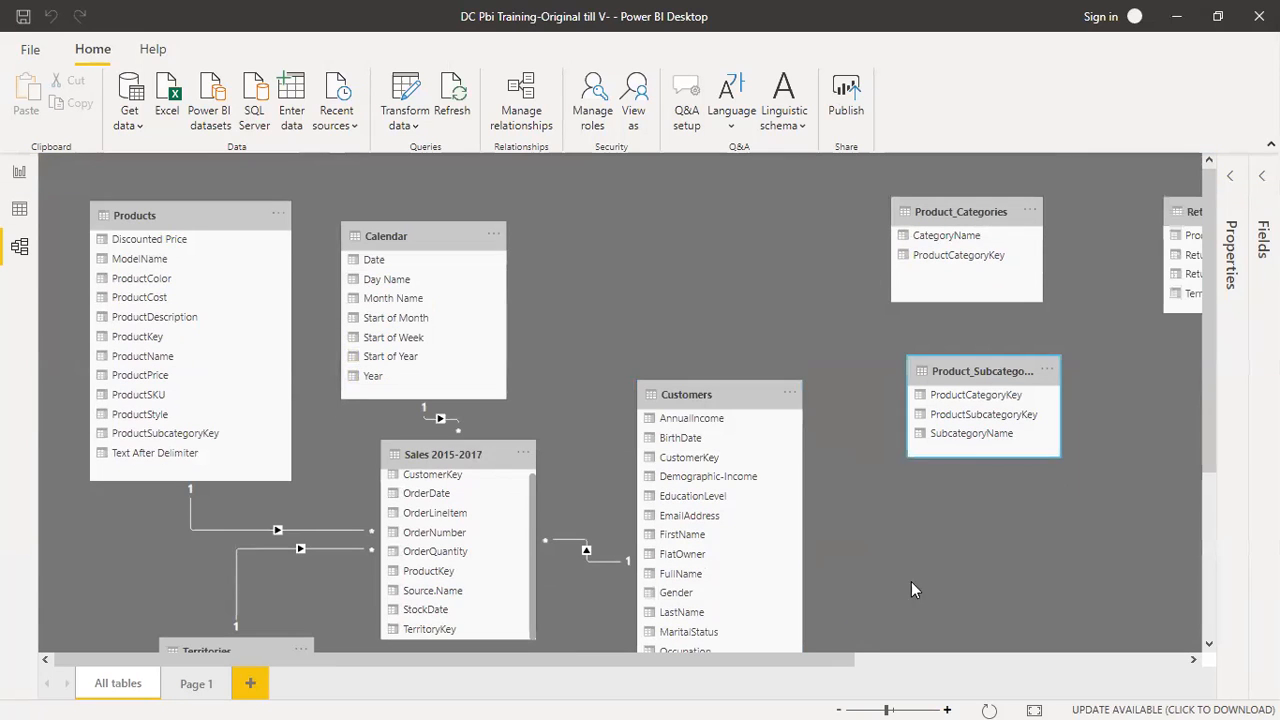
pyautogui.moveTo(1185, 214); pyautogui.dragTo(969, 521)
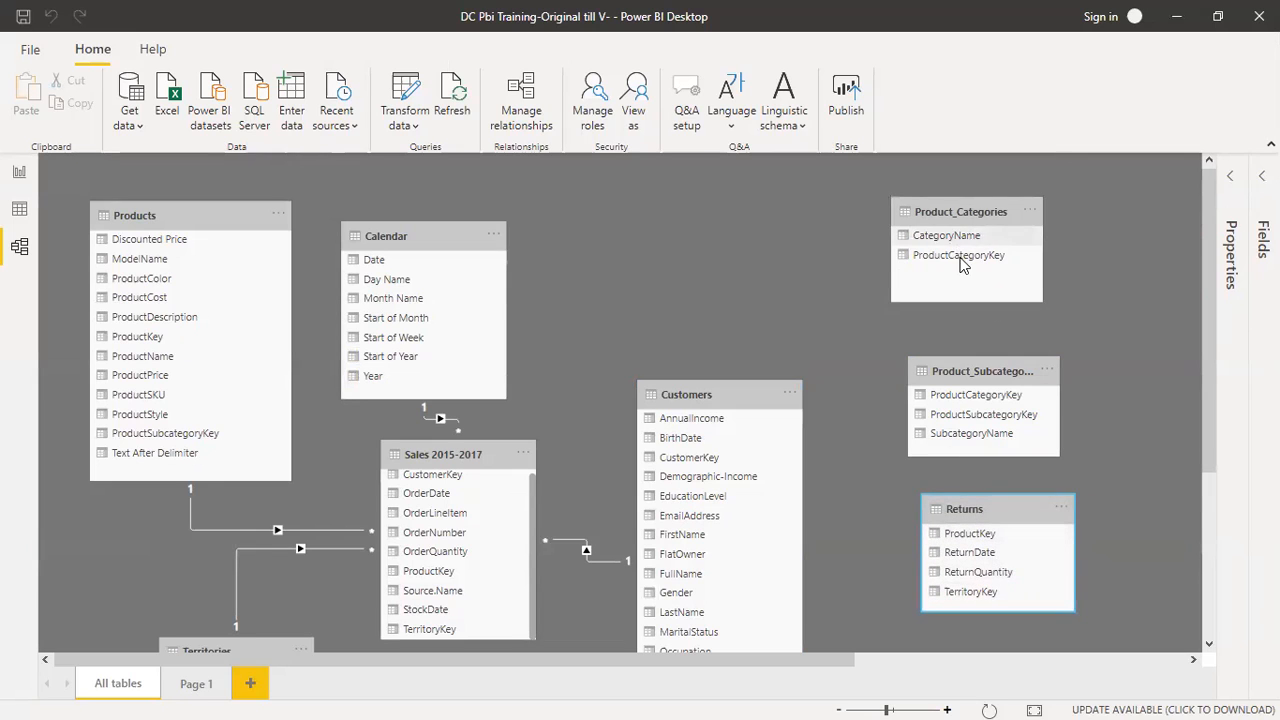
# Step: Place Product_Subcategories beside Product_Categories, and move Returns slightly higher on the far side of Customers
pyautogui.click(965, 368)
pyautogui.moveTo(965, 368); pyautogui.dragTo(774, 217)
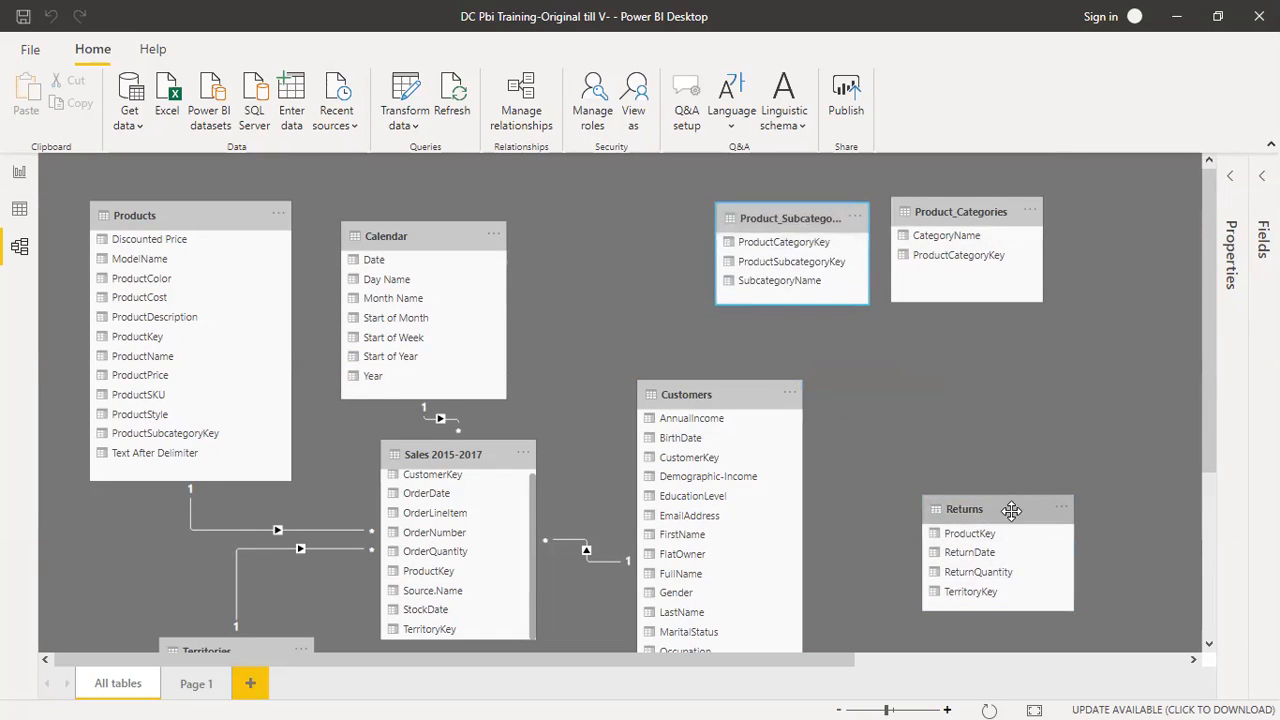
pyautogui.moveTo(1026, 509); pyautogui.dragTo(1062, 445)
pyautogui.click(1063, 440)
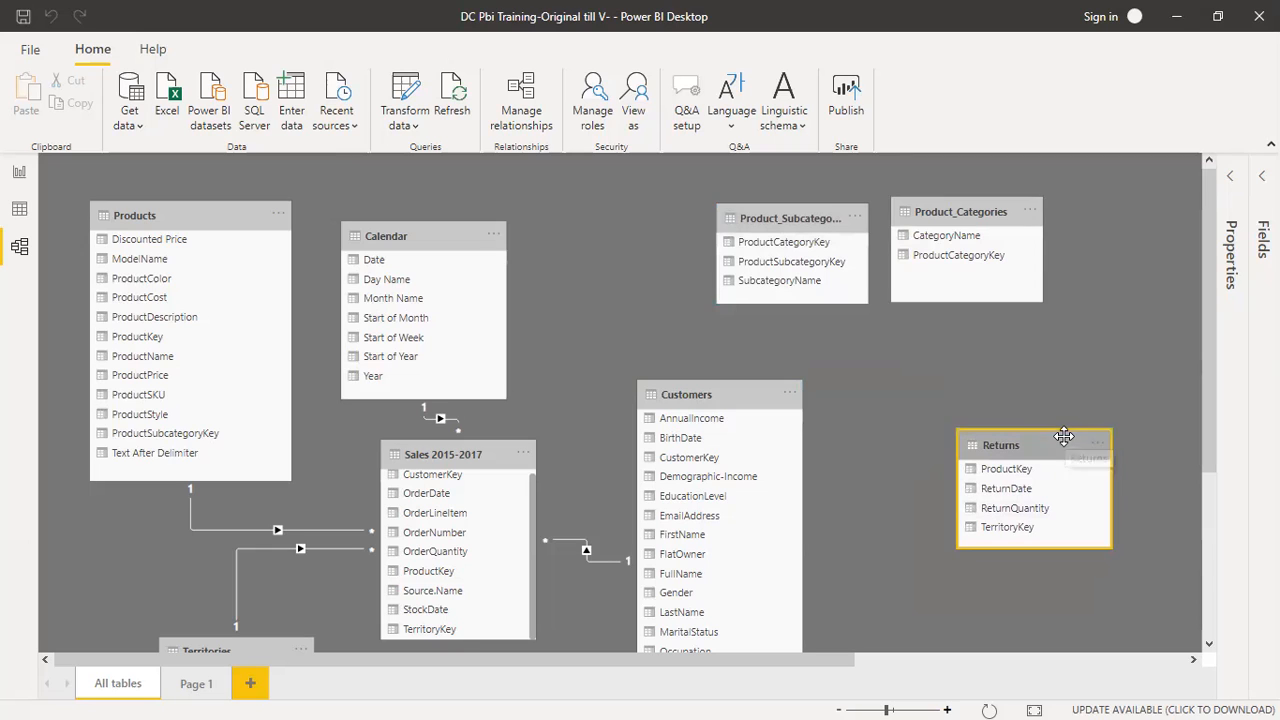
# Step: Review the full field list of the Sales 2015-2017 table in the diagram
pyautogui.click(500, 455)
pyautogui.scroll(-1, 579, 441)
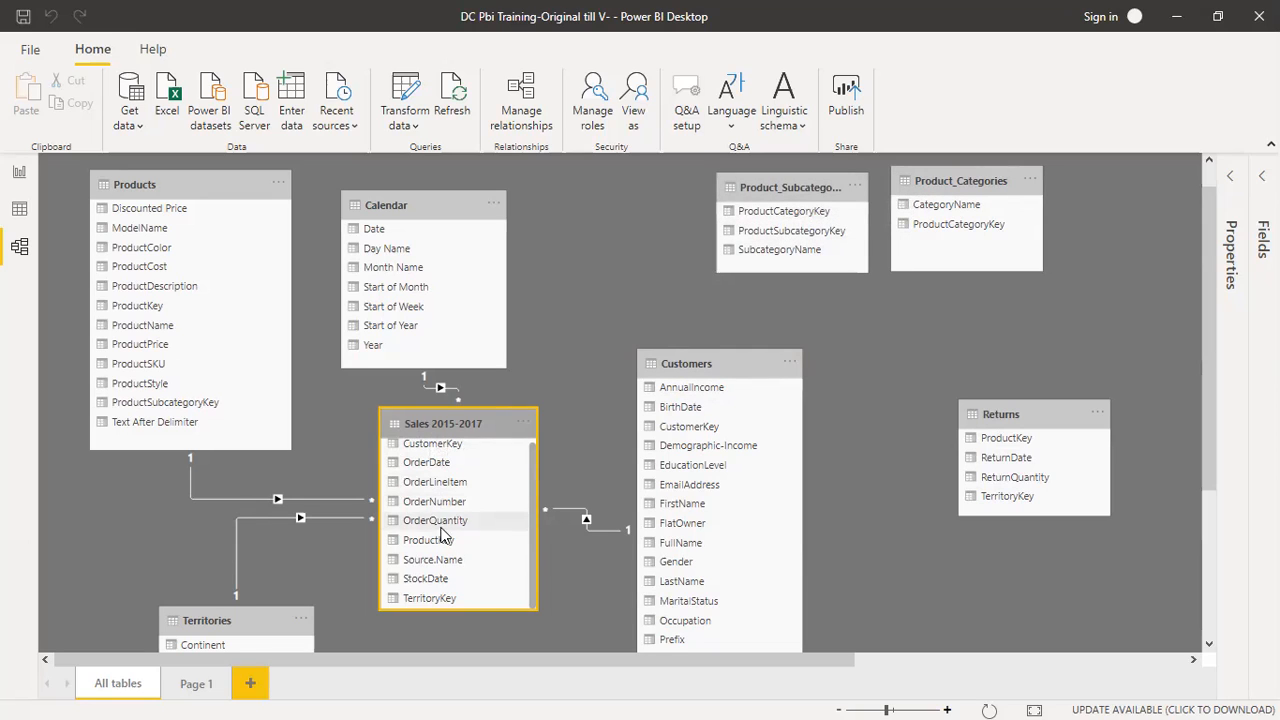
pyautogui.scroll(1, 530, 579)
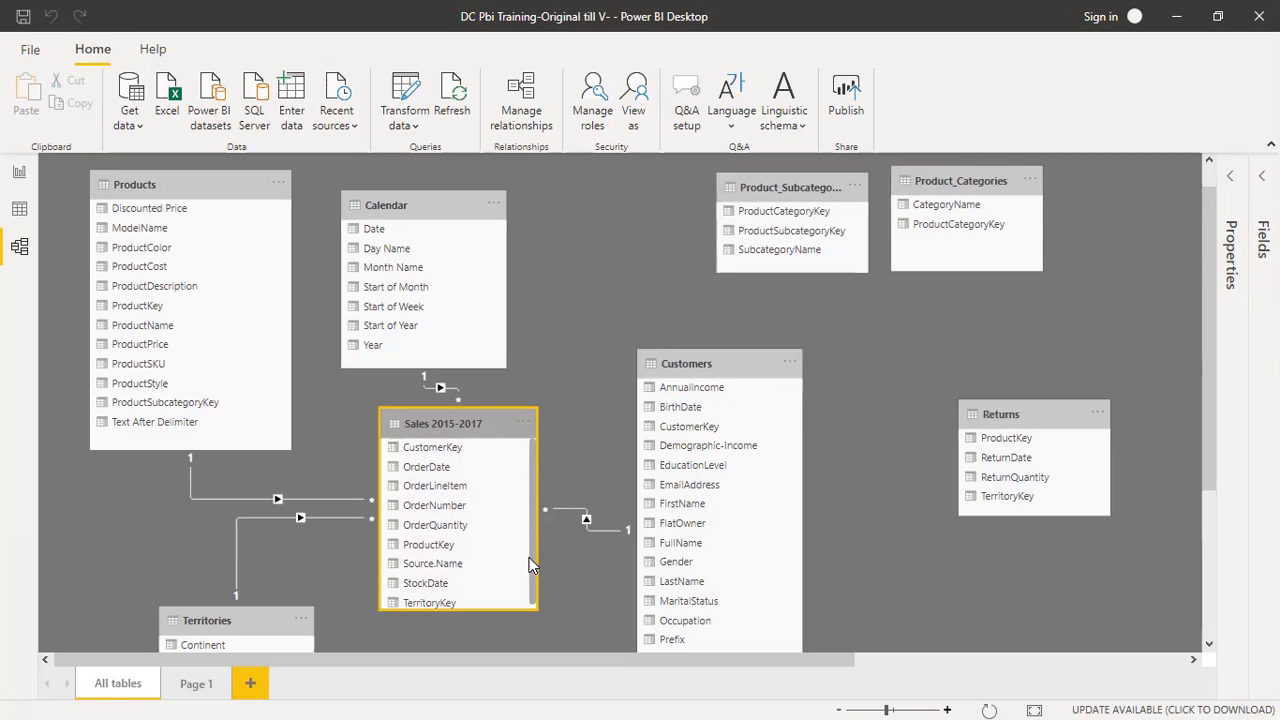
pyautogui.scroll(-1, 530, 580)
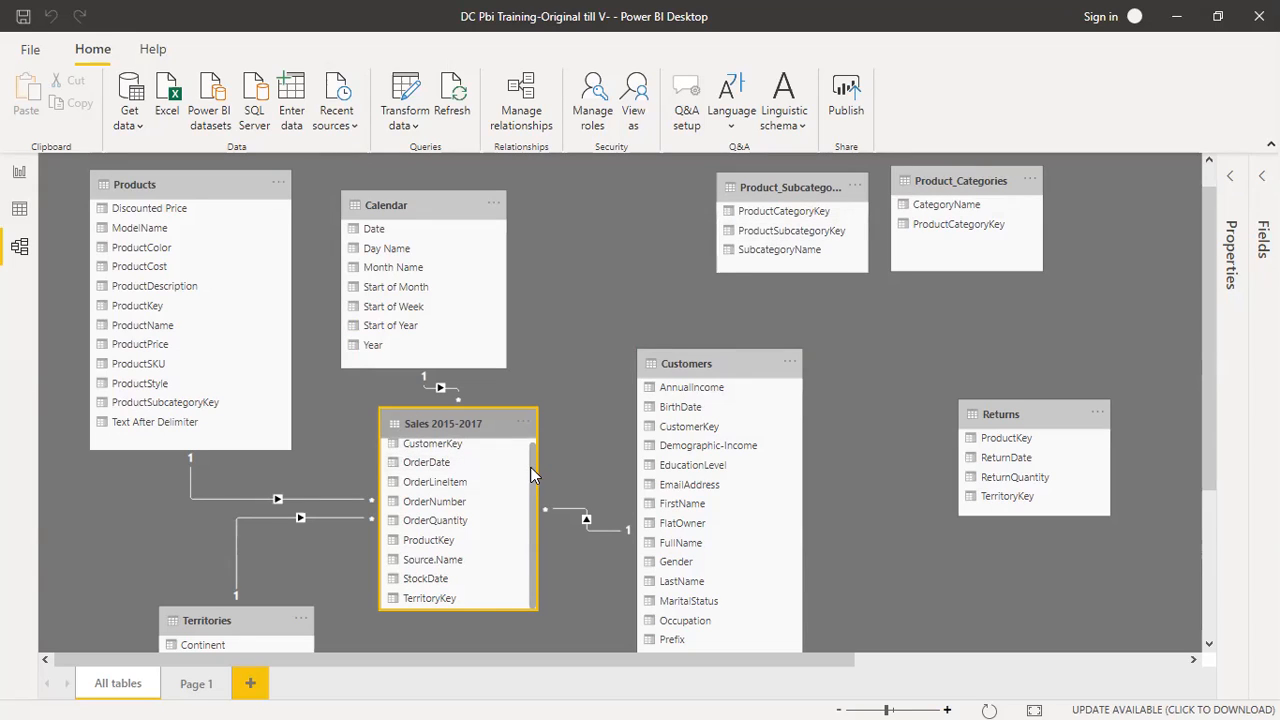
pyautogui.scroll(1, 532, 465)
pyautogui.moveTo(533, 457); pyautogui.dragTo(532, 484)
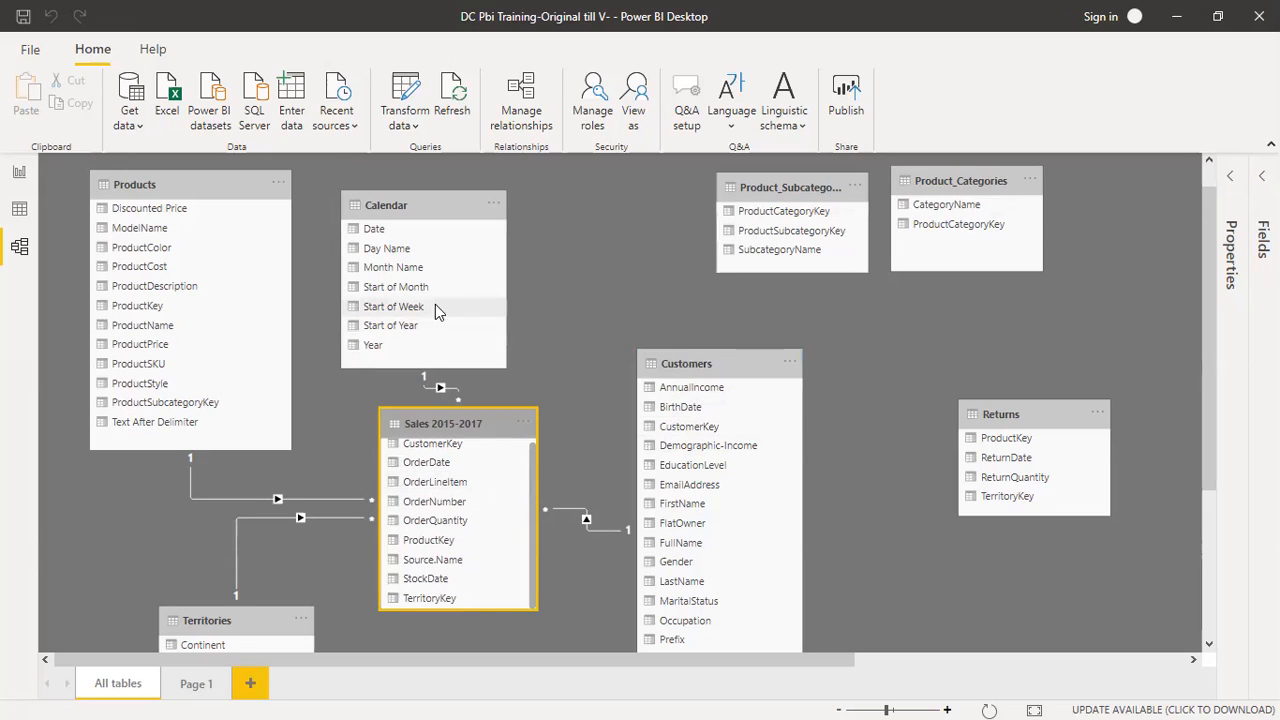
# Step: Place Customers on the opposite side of Calendar, and put Products directly beside Sales 2015-2017 in its former area
pyautogui.moveTo(196, 186); pyautogui.dragTo(931, 417)
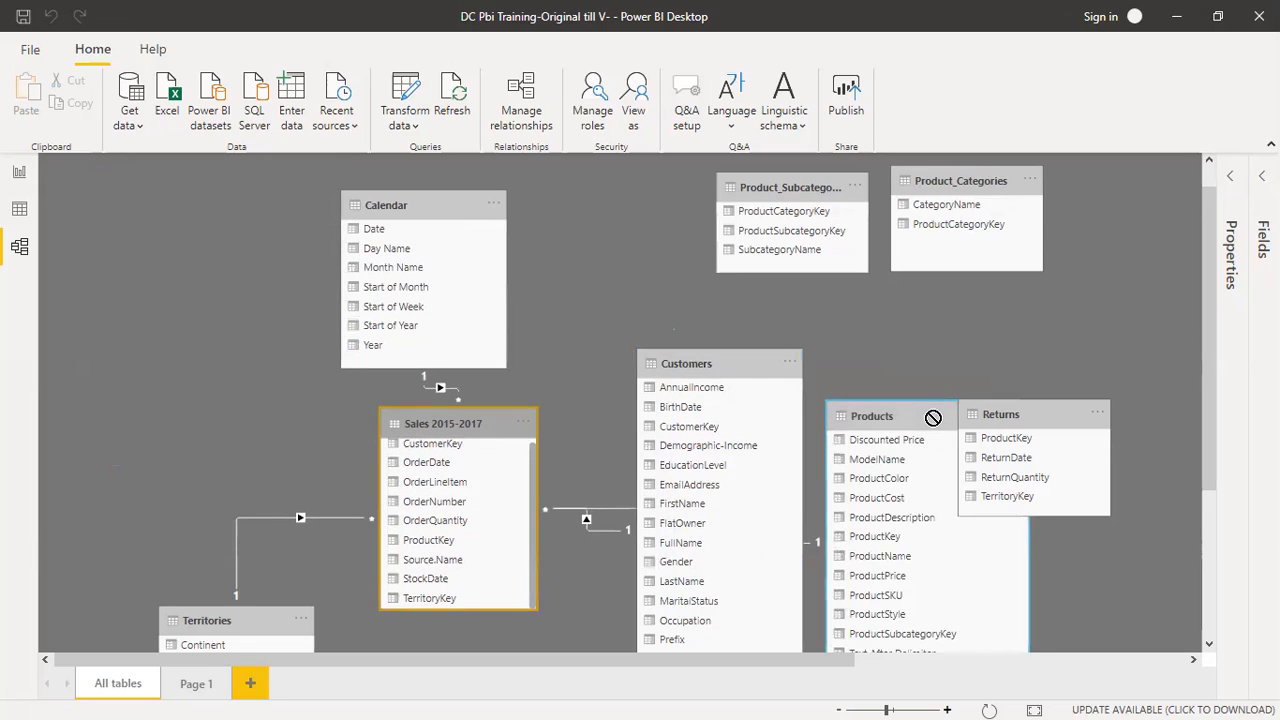
pyautogui.moveTo(700, 363); pyautogui.dragTo(149, 200)
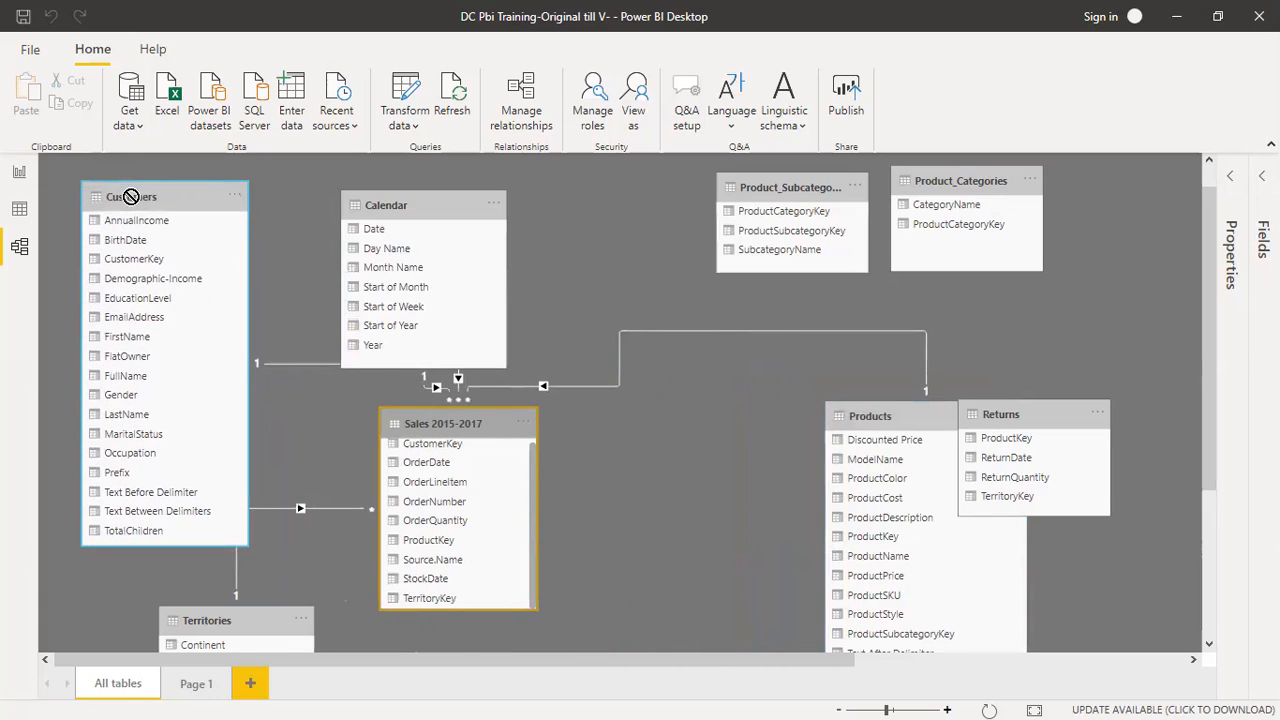
pyautogui.moveTo(291, 613)
pyautogui.mouseDown()
pyautogui.moveTo(306, 582)
pyautogui.moveTo(302, 617)
pyautogui.mouseUp()
pyautogui.moveTo(862, 418); pyautogui.dragTo(612, 337)
# Step: Shift Product_Categories and Product_Subcategories farther from Calendar, and adjust Calendar and Sales 2015-2017 so Sales sits between Customers and Products
pyautogui.moveTo(951, 194); pyautogui.dragTo(1037, 203)
pyautogui.moveTo(831, 189); pyautogui.dragTo(890, 205)
pyautogui.click(414, 208)
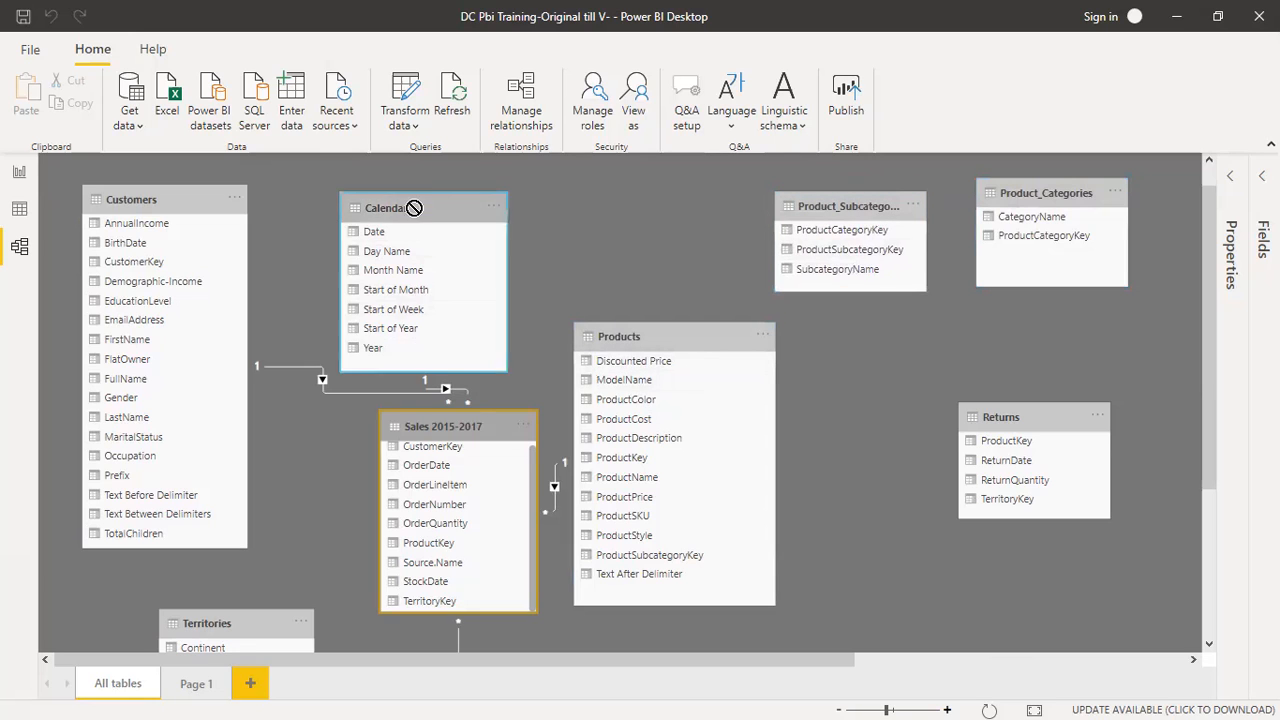
pyautogui.moveTo(414, 208); pyautogui.dragTo(444, 192)
pyautogui.moveTo(435, 424); pyautogui.dragTo(388, 418)
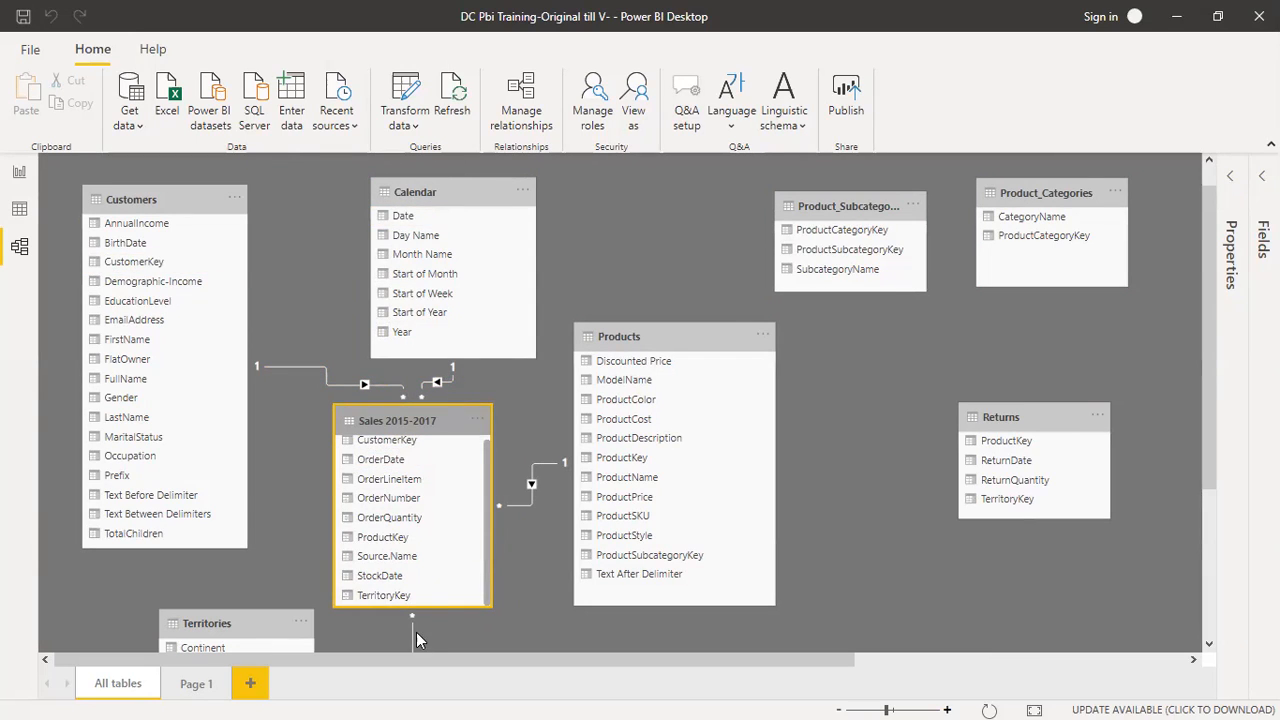
# Step: Place Territories directly below Customers, and move Products slightly lower and closer to Sales 2015-2017
pyautogui.scroll(-3, 594, 504)
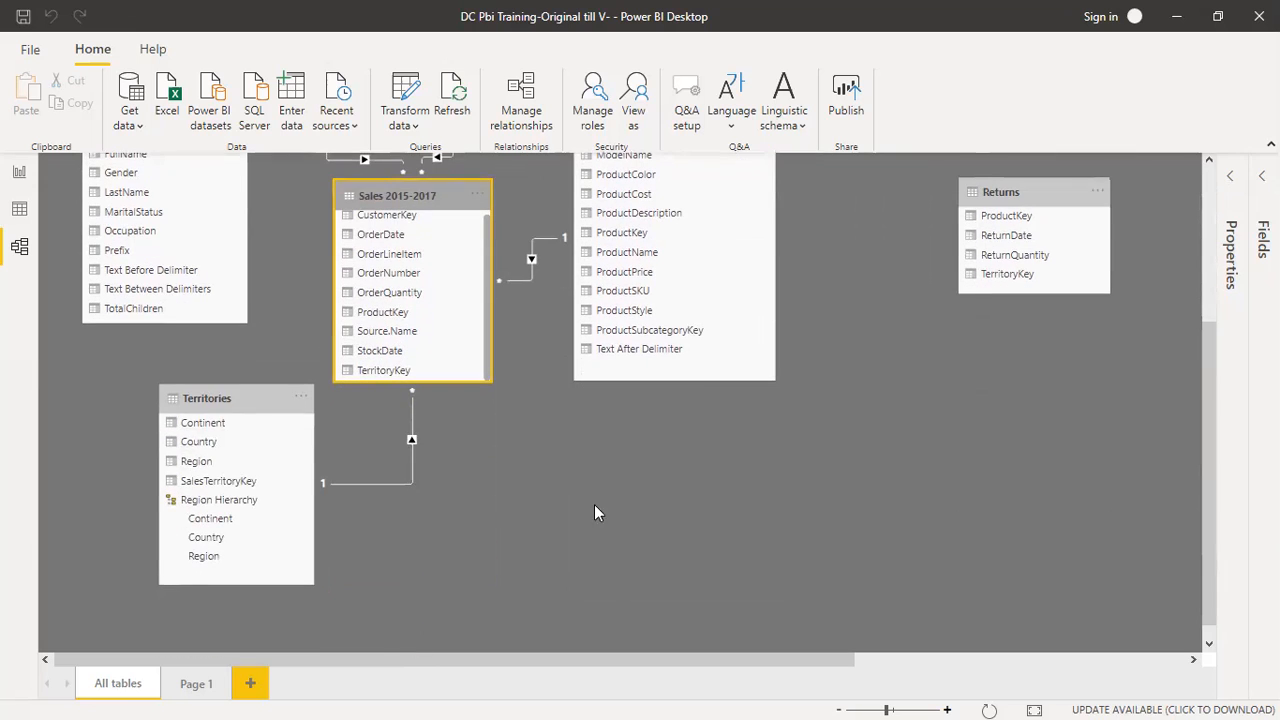
pyautogui.moveTo(269, 400); pyautogui.dragTo(202, 400)
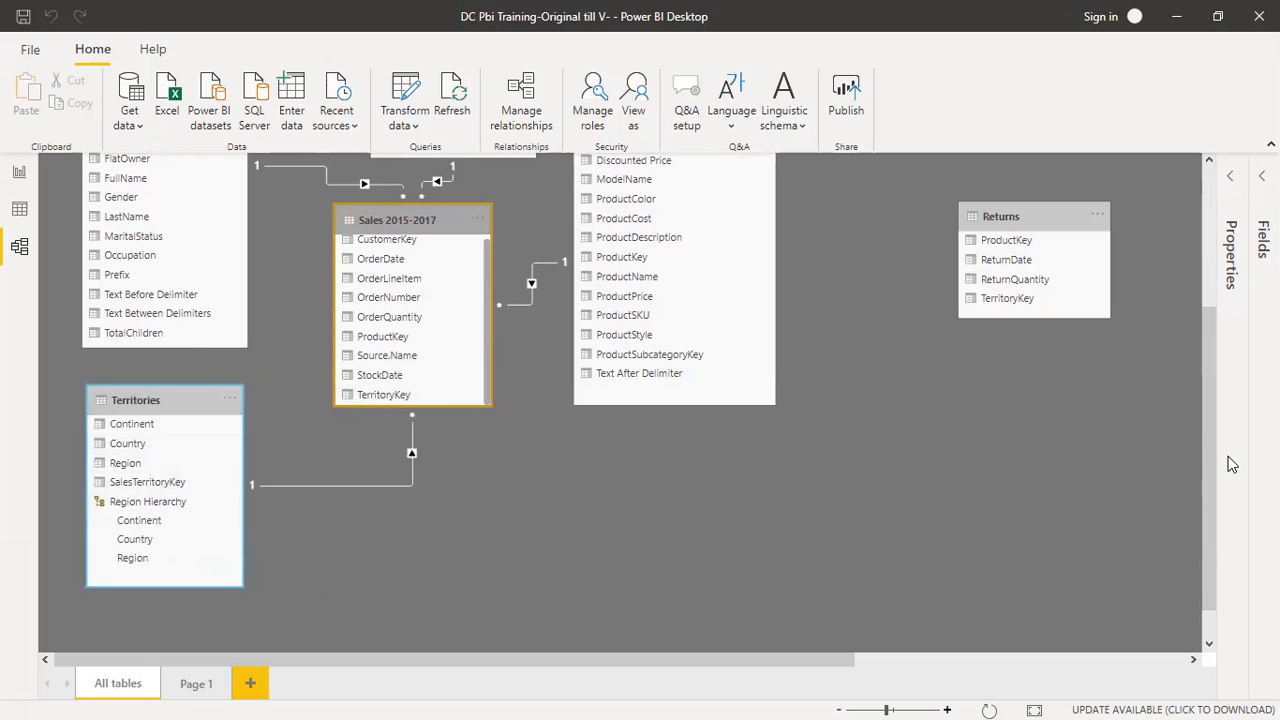
pyautogui.moveTo(1200, 432); pyautogui.dragTo(1190, 396)
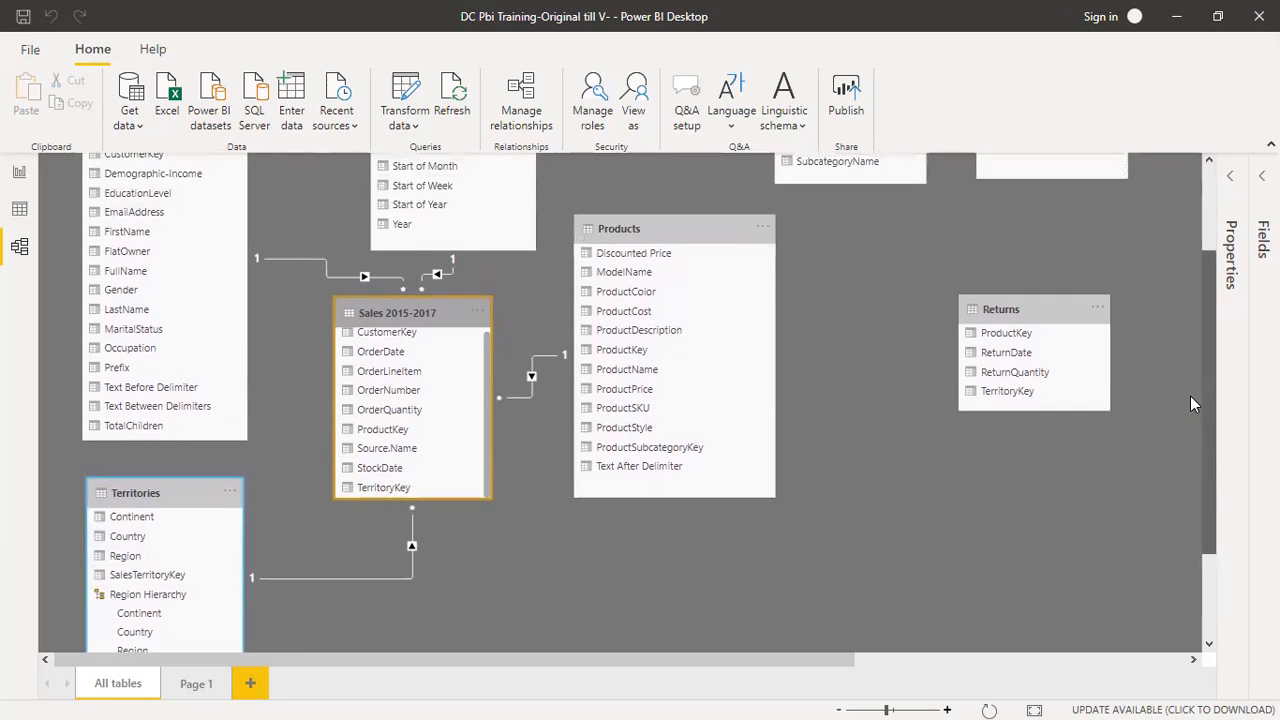
pyautogui.click(839, 700)
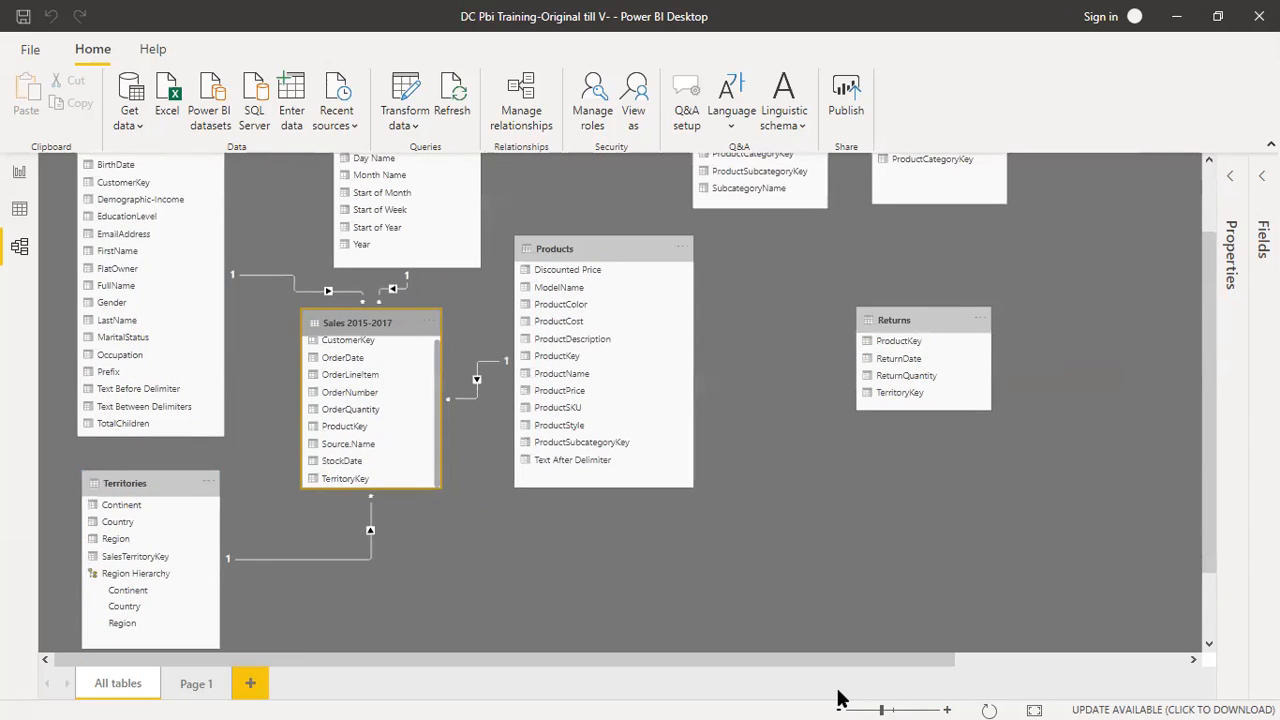
pyautogui.moveTo(1206, 368); pyautogui.dragTo(1203, 332)
pyautogui.moveTo(622, 306); pyautogui.dragTo(608, 340)
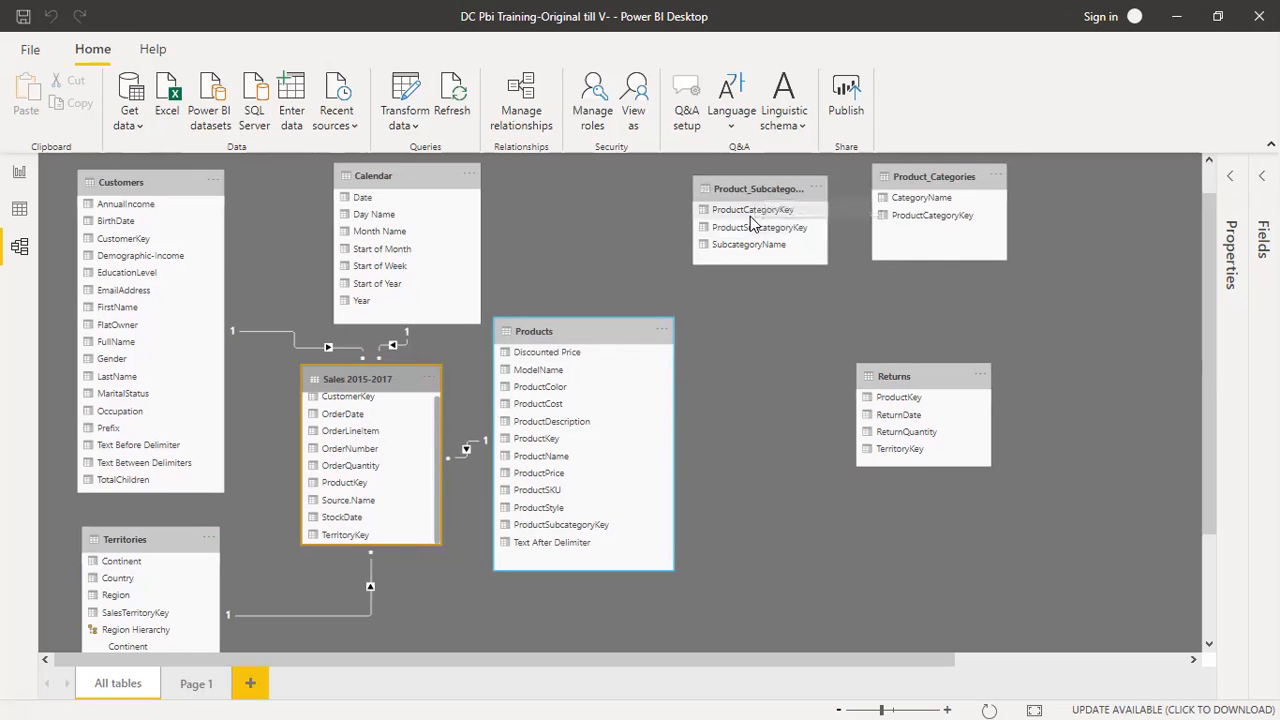
# Step: Relate Products to Product_Subcategories on ProductSubcategoryKey, and place Product_Subcategories beside Products with Returns farther out
pyautogui.moveTo(770, 191); pyautogui.dragTo(783, 277)
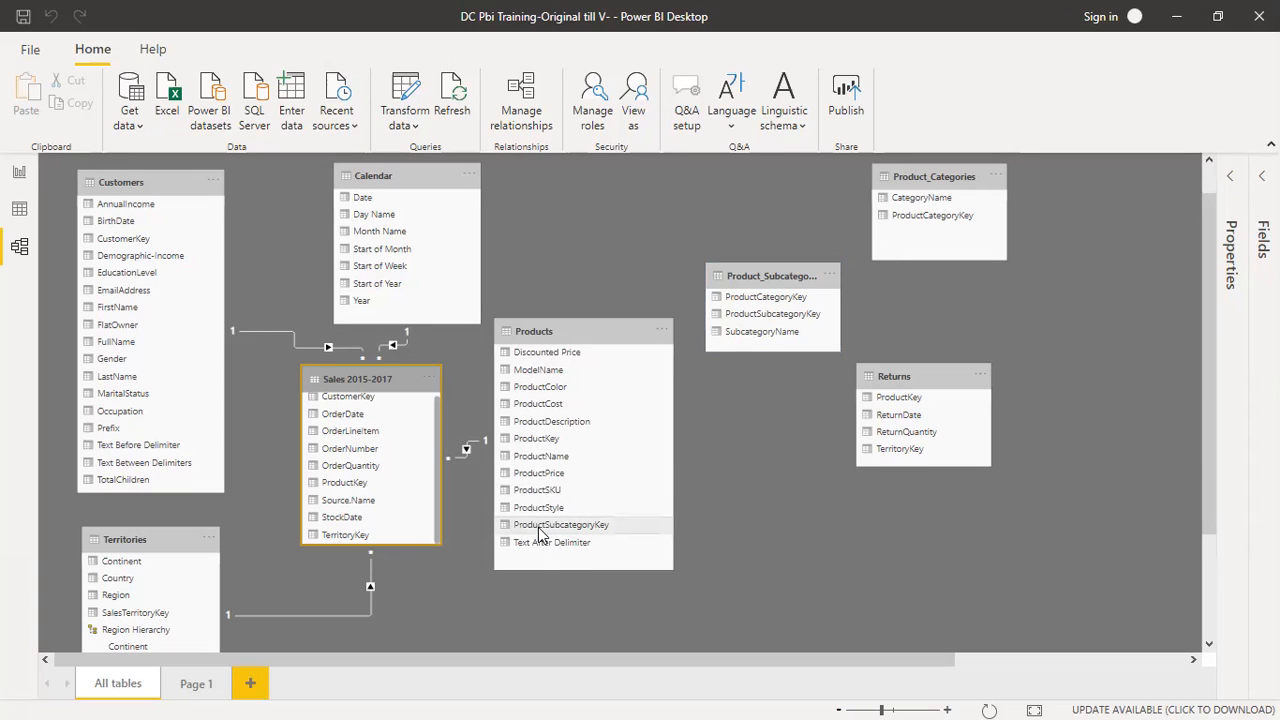
pyautogui.moveTo(550, 537); pyautogui.dragTo(765, 322)
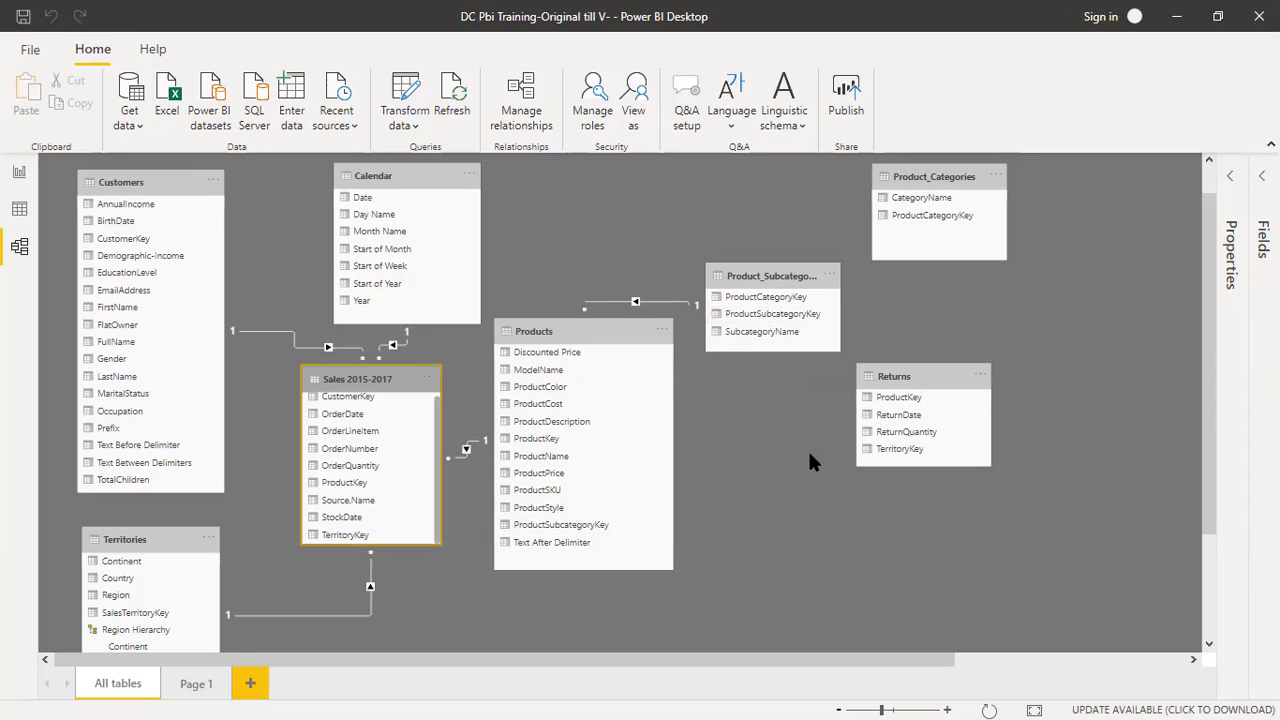
pyautogui.moveTo(886, 374); pyautogui.dragTo(1043, 376)
pyautogui.moveTo(795, 277); pyautogui.dragTo(824, 373)
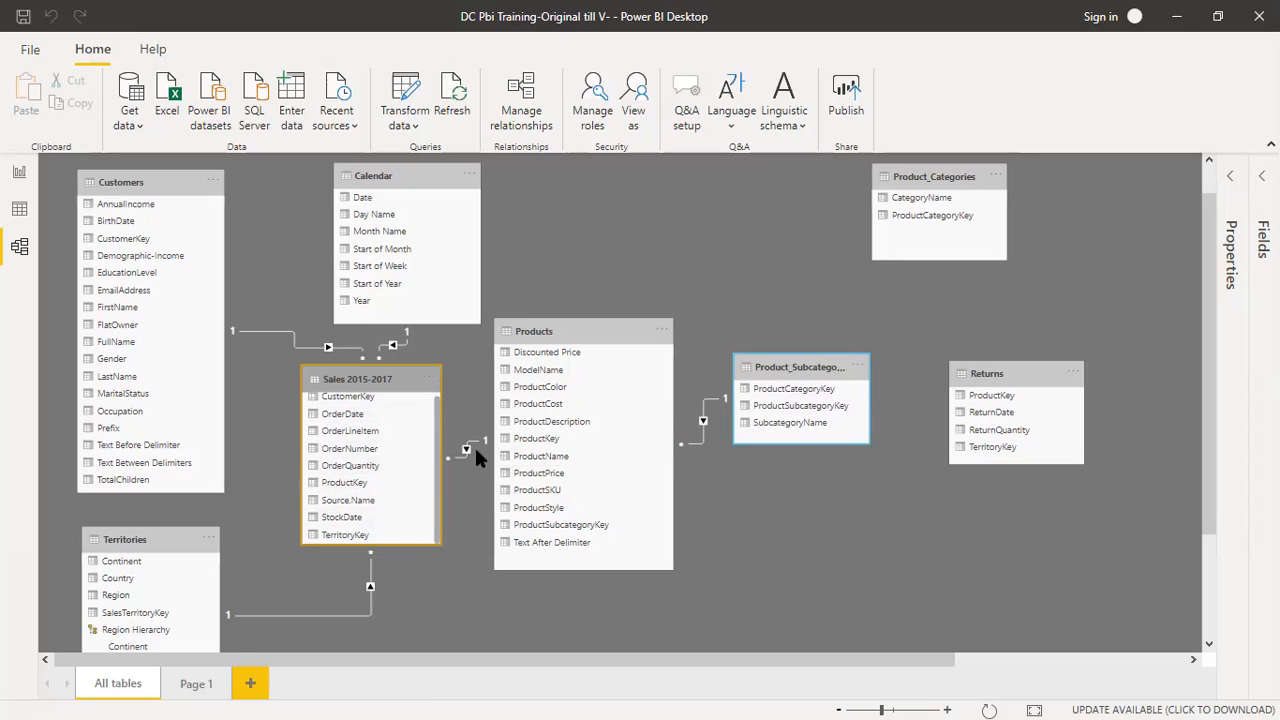
# Step: Place Returns below Product_Subcategories, and line up Product_Categories on the outer side of Product_Subcategories
pyautogui.moveTo(475, 447)
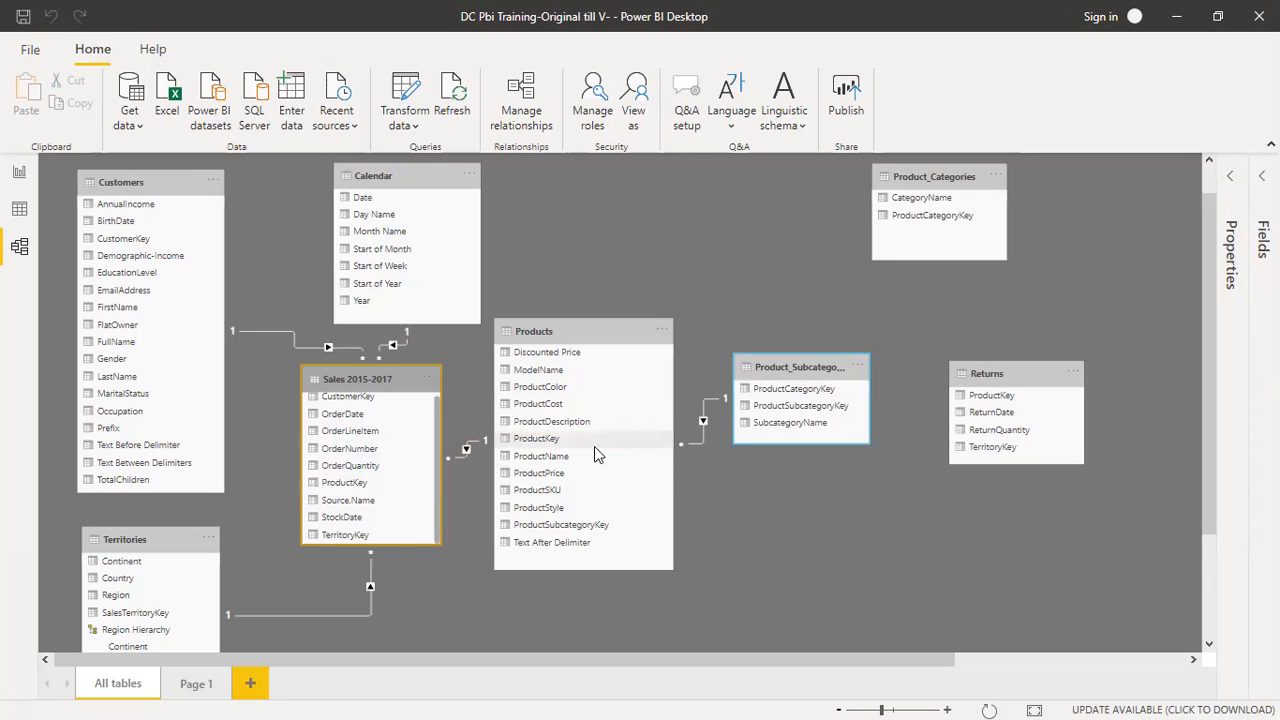
pyautogui.moveTo(703, 446)
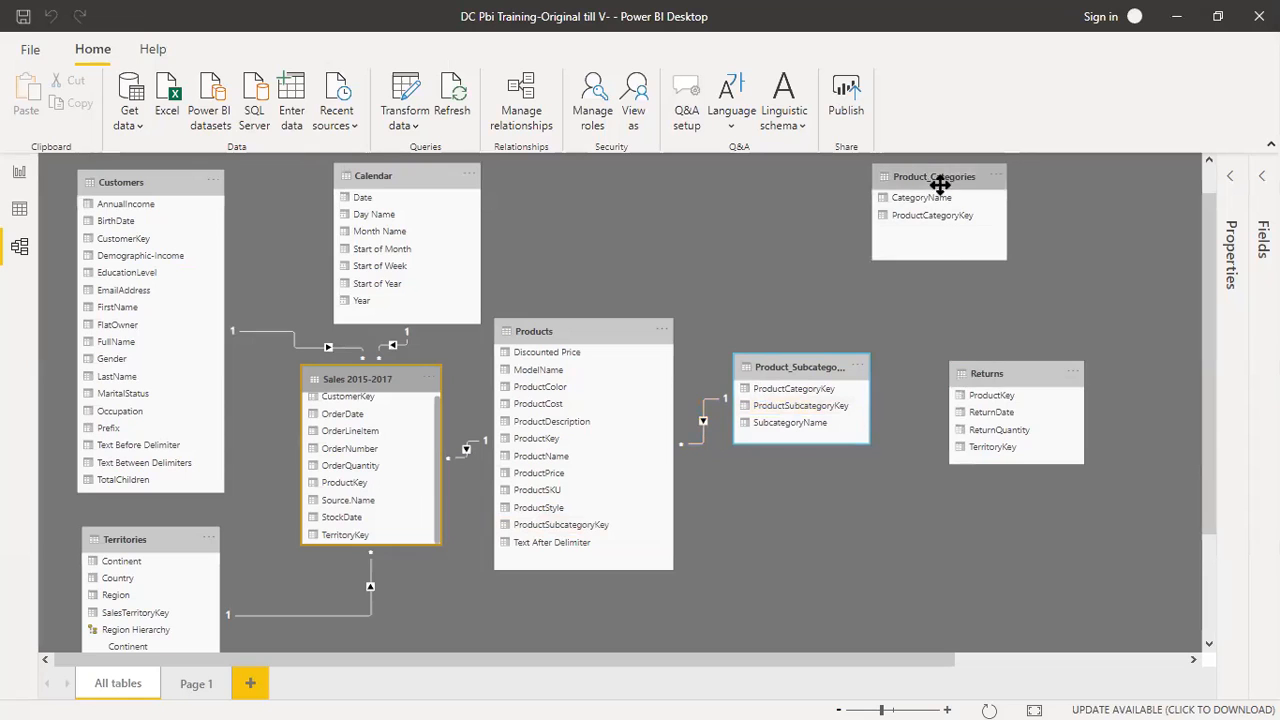
pyautogui.moveTo(1001, 379); pyautogui.dragTo(761, 580)
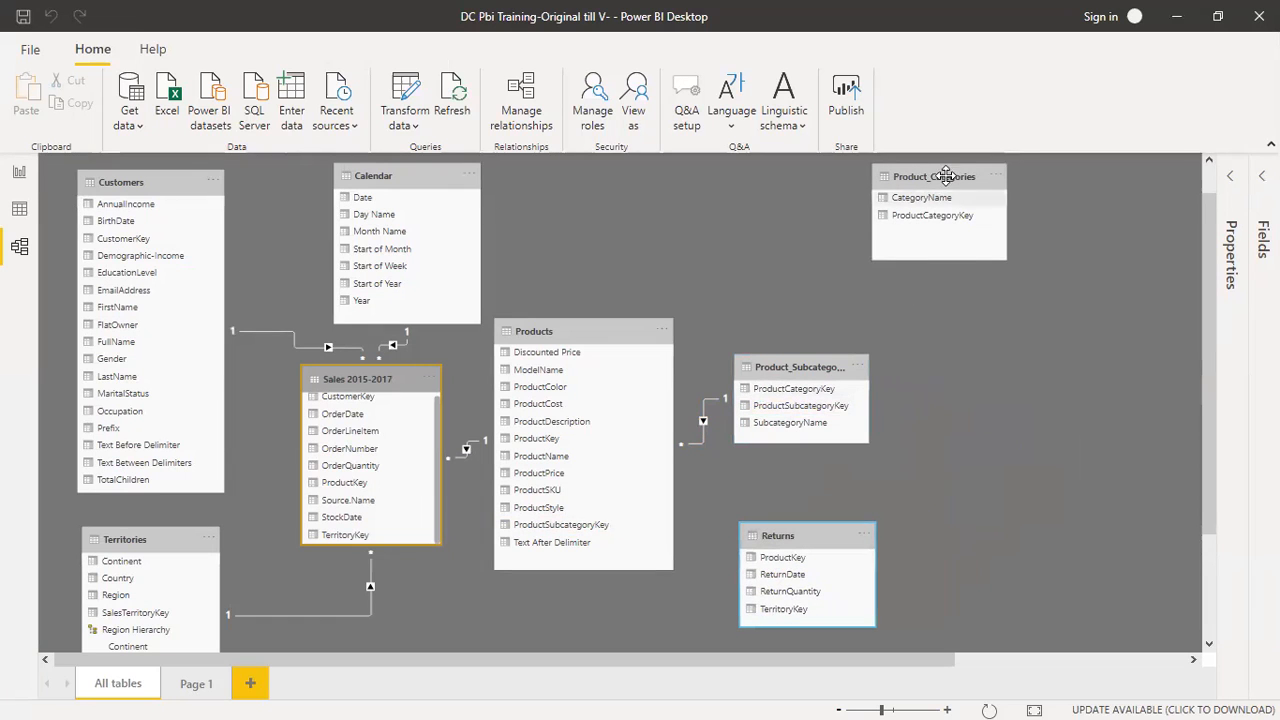
pyautogui.moveTo(963, 258); pyautogui.dragTo(1017, 363)
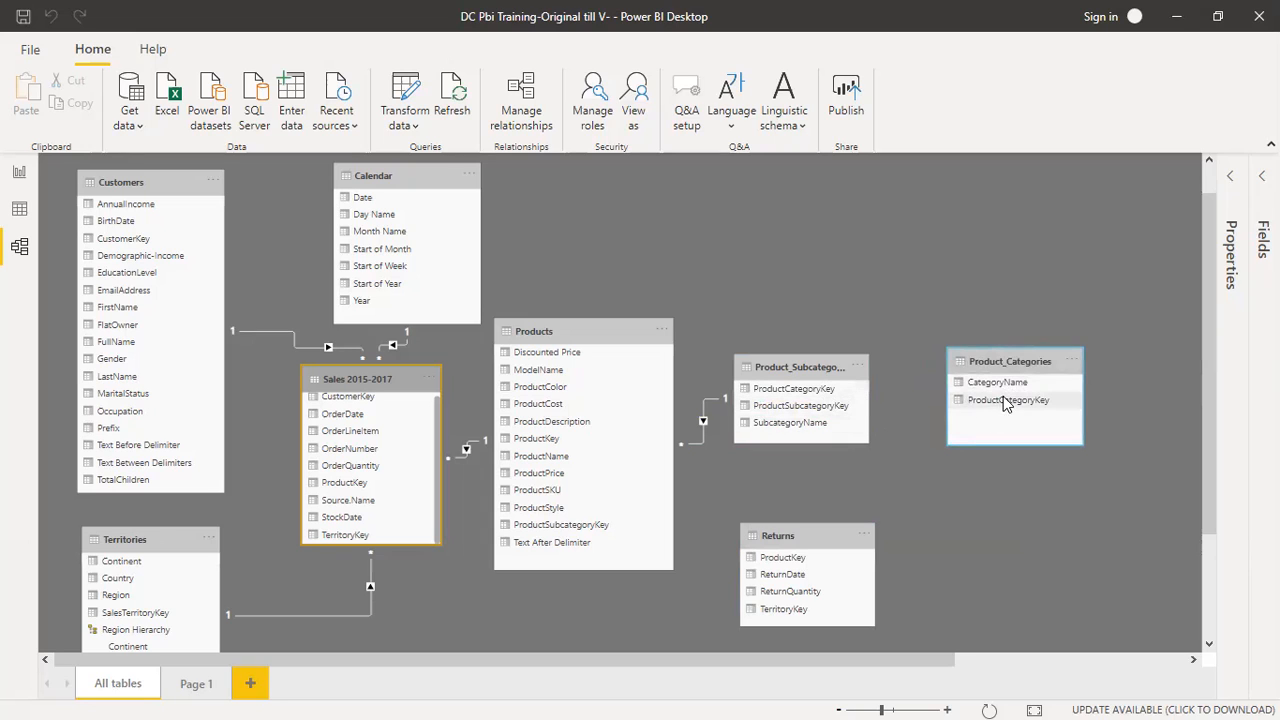
# Step: Try relating ProductSubcategoryKey in Product_Subcategories to ProductCategoryKey in Product_Categories, and delete that relationship
pyautogui.moveTo(828, 413); pyautogui.dragTo(1016, 405)
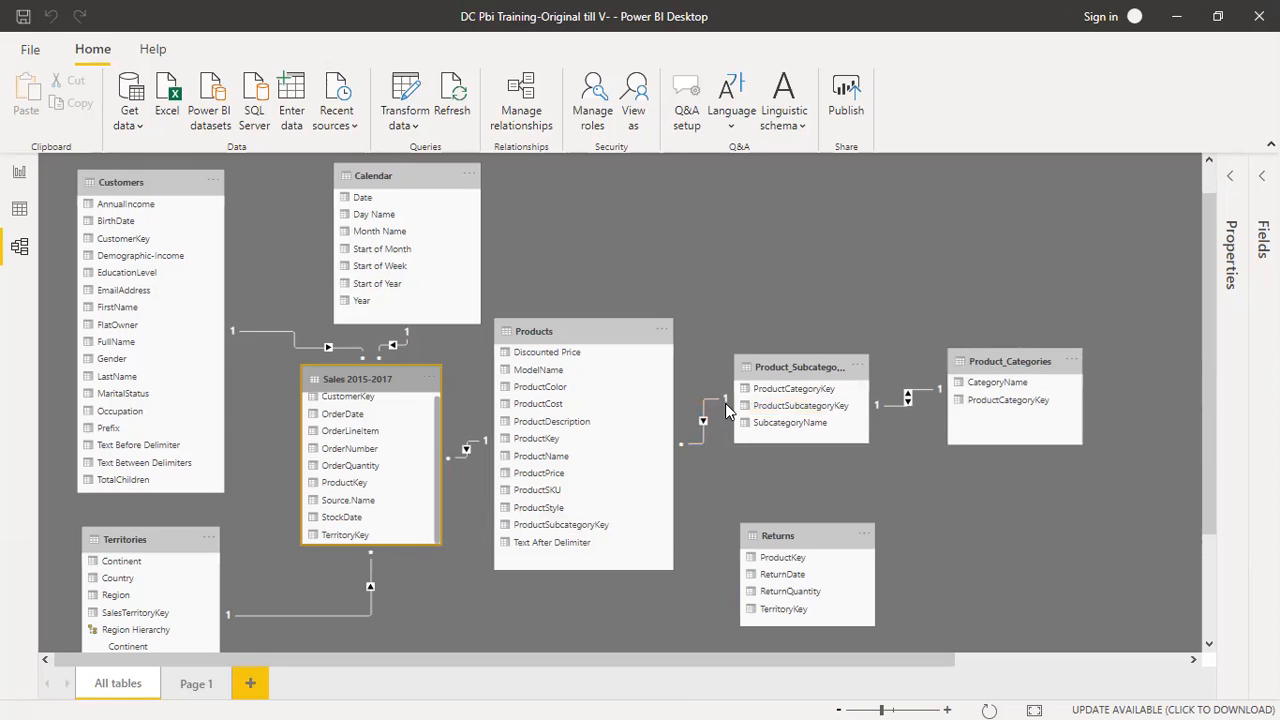
pyautogui.click(794, 393)
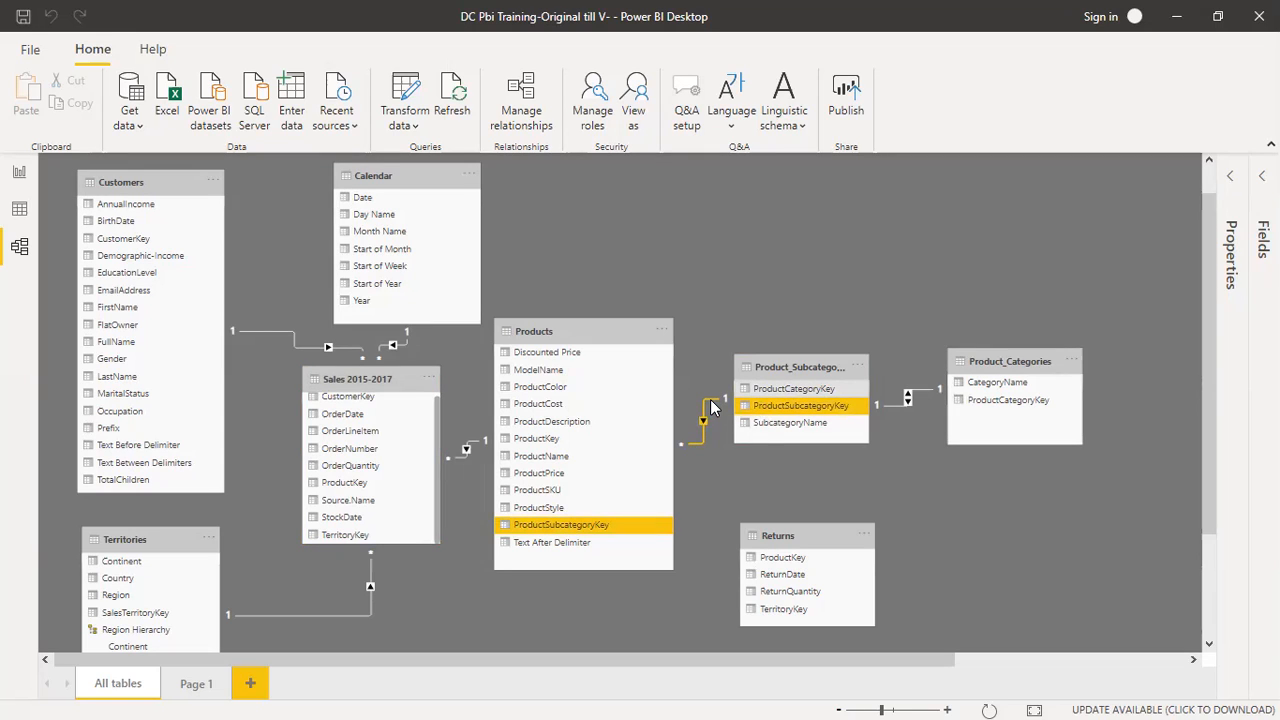
pyautogui.rightClick(924, 400)
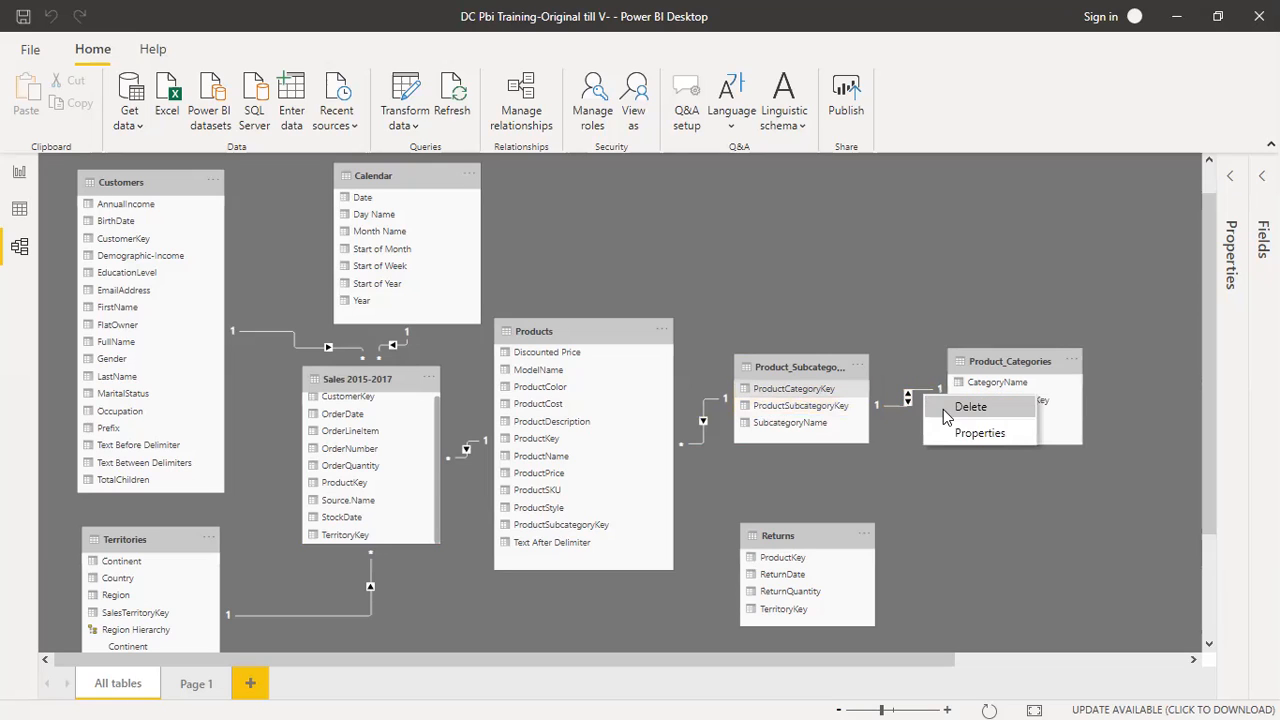
pyautogui.click(960, 401)
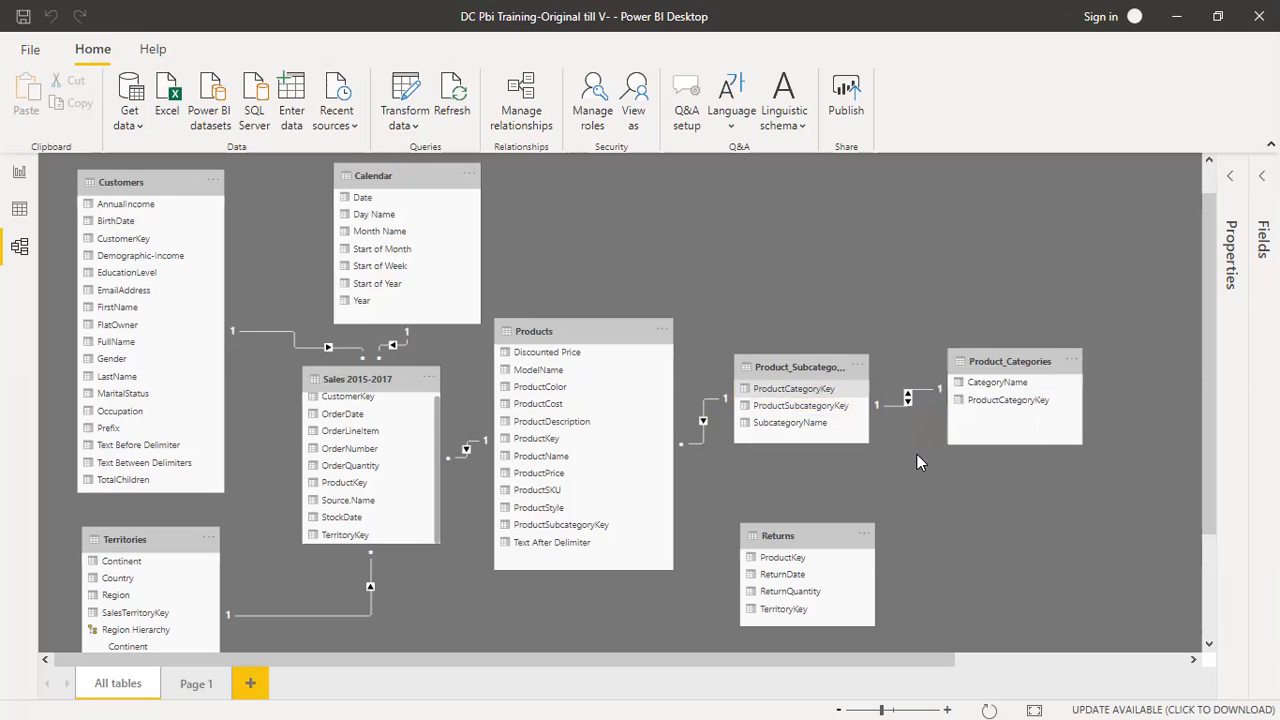
pyautogui.click(742, 403)
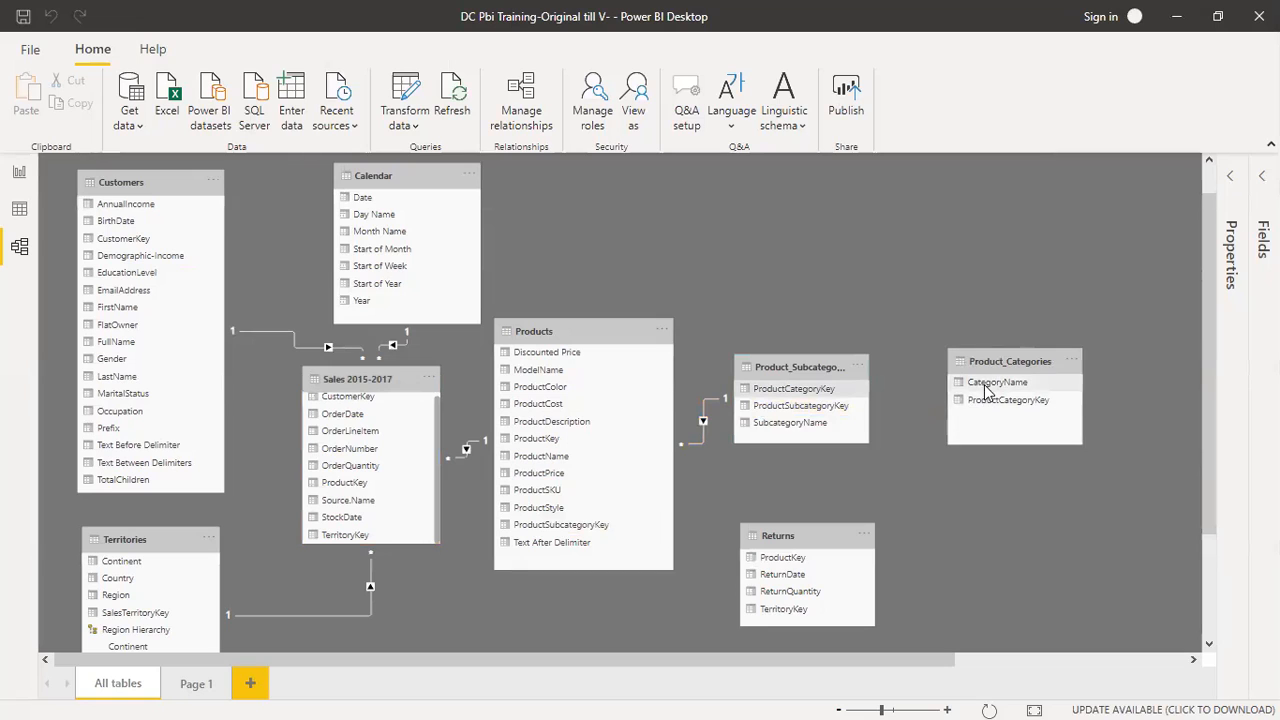
# Step: Relate Product_Subcategories to Product_Categories on ProductCategoryKey, and align Product_Subcategories level with Product_Categories
pyautogui.moveTo(800, 398); pyautogui.dragTo(1025, 405)
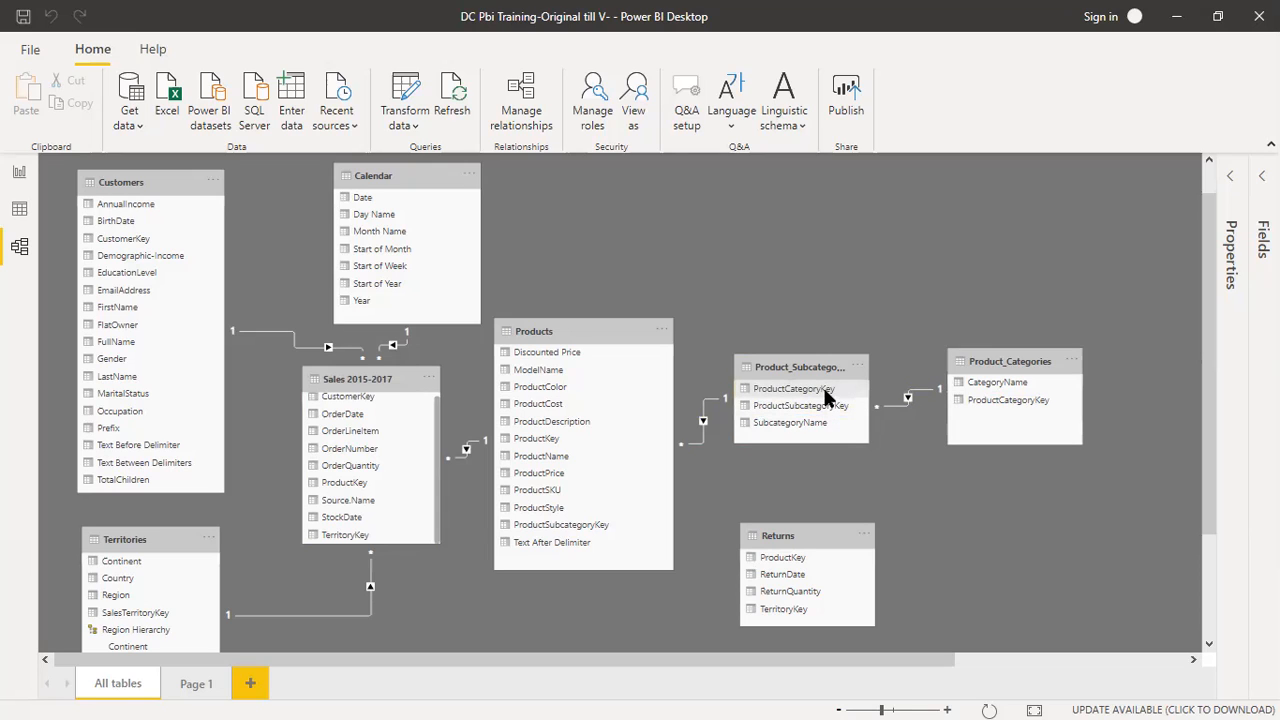
pyautogui.moveTo(801, 367); pyautogui.dragTo(806, 266)
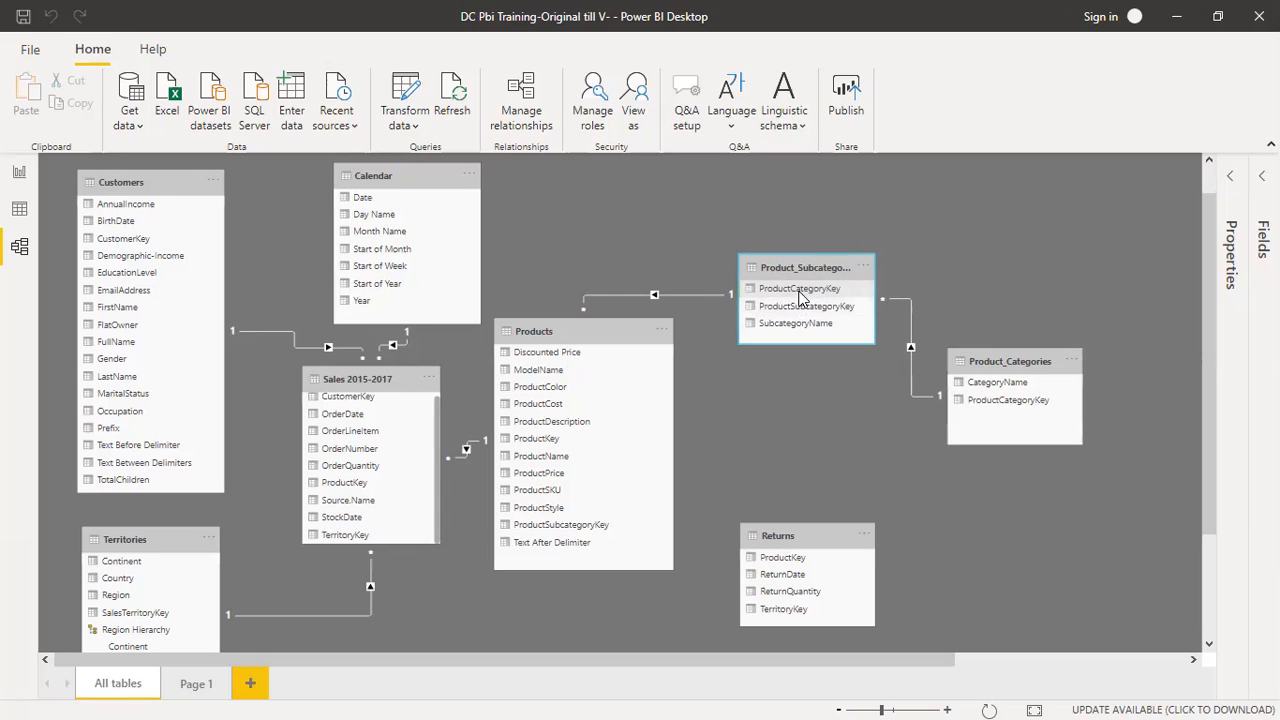
pyautogui.moveTo(801, 288); pyautogui.dragTo(803, 385)
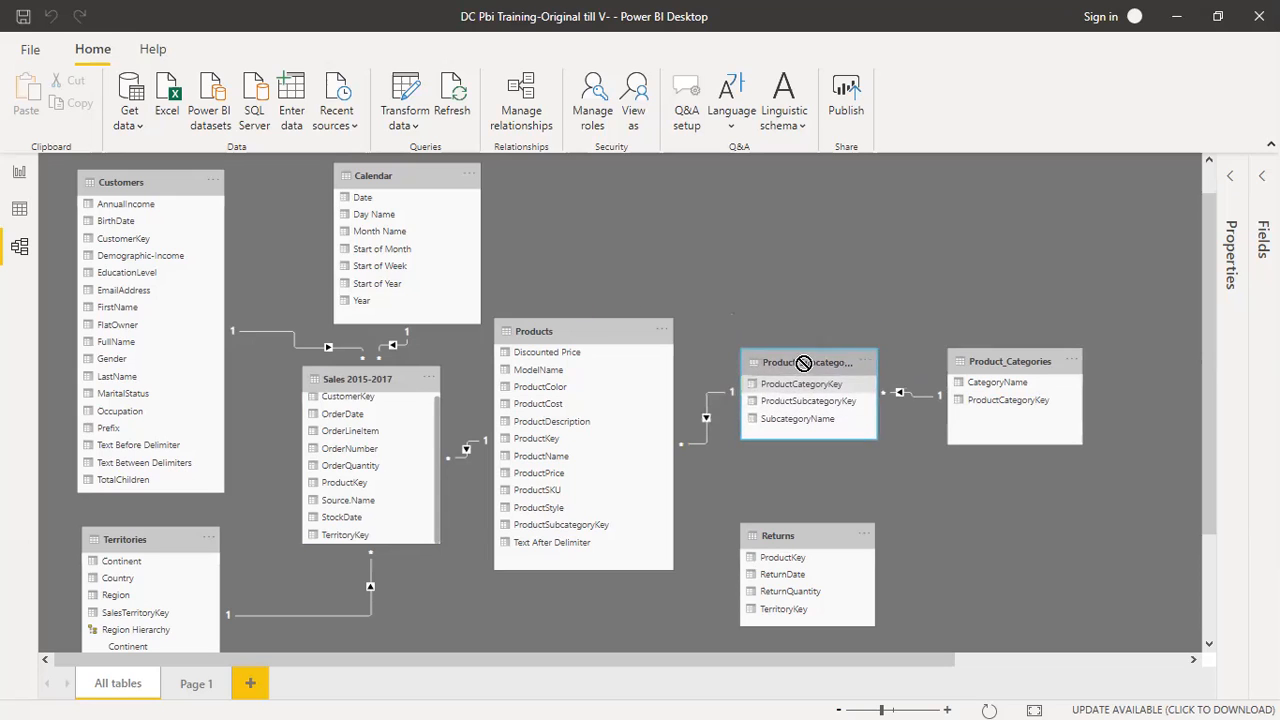
# Step: Move Returns away from the related tables, to the far lower corner of the diagram beyond Product_Categories
pyautogui.moveTo(826, 535); pyautogui.dragTo(1178, 561)
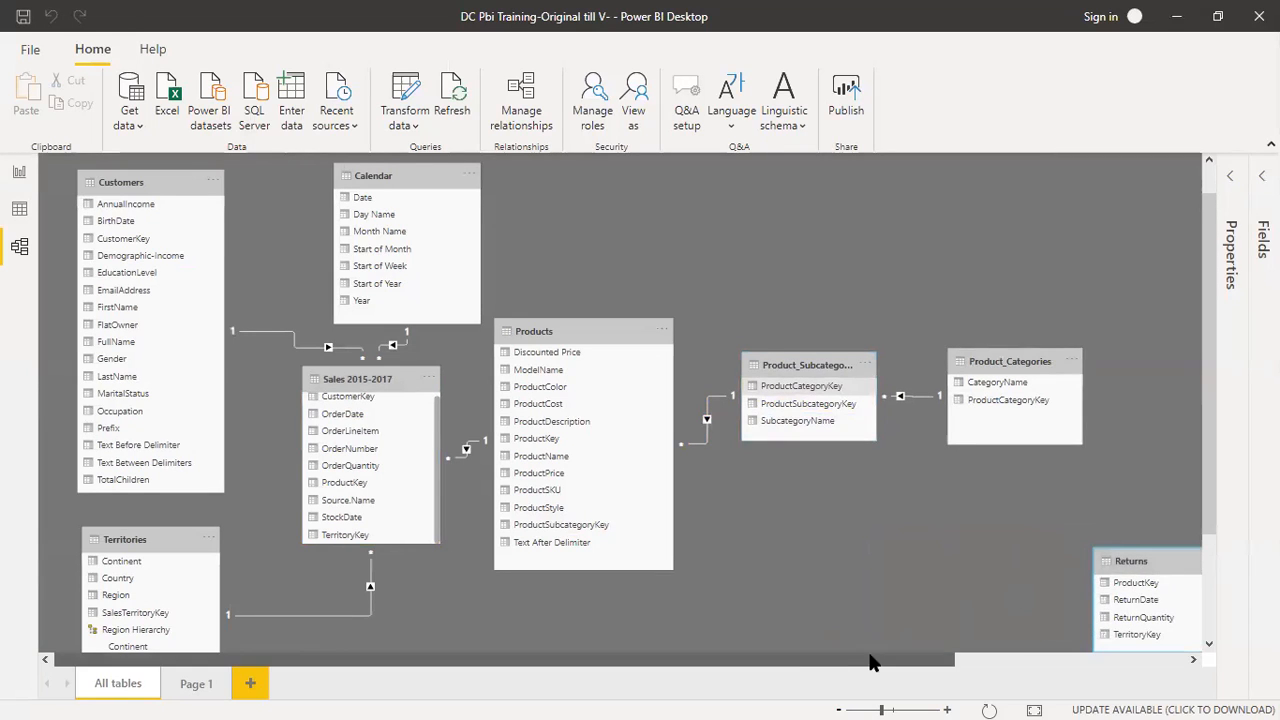
pyautogui.click(838, 707)
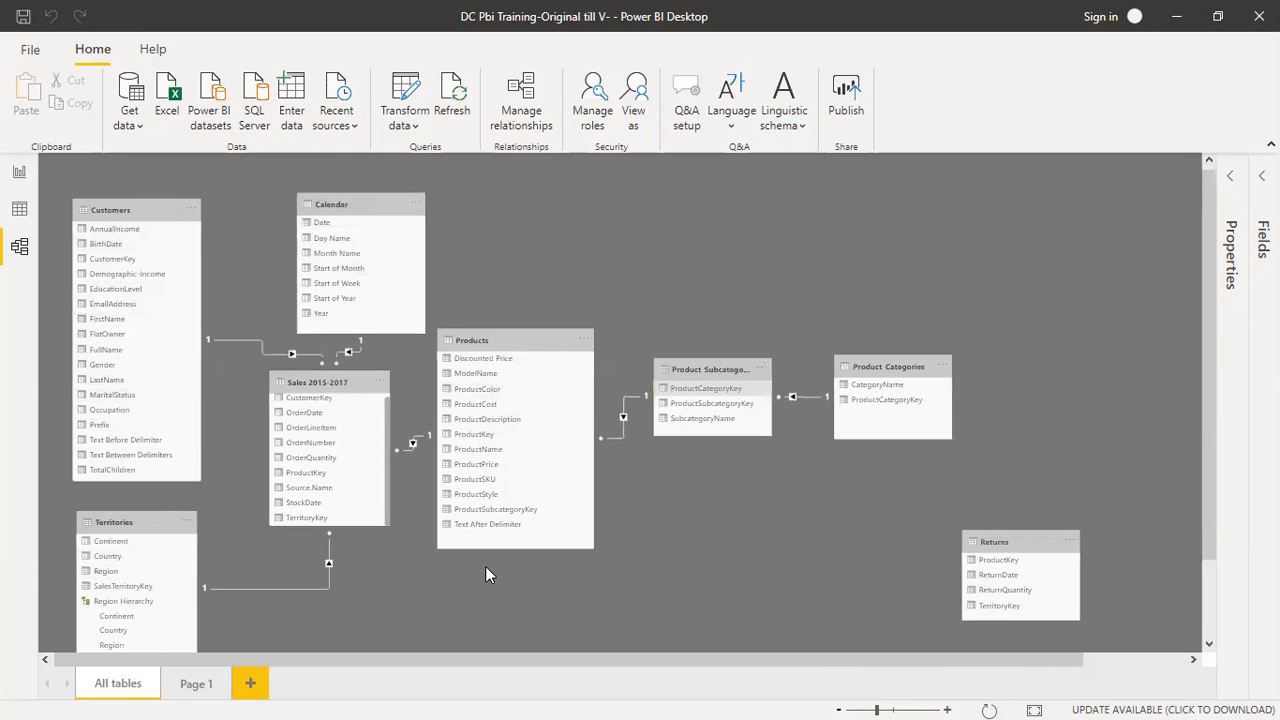
pyautogui.moveTo(1031, 537); pyautogui.dragTo(1134, 551)
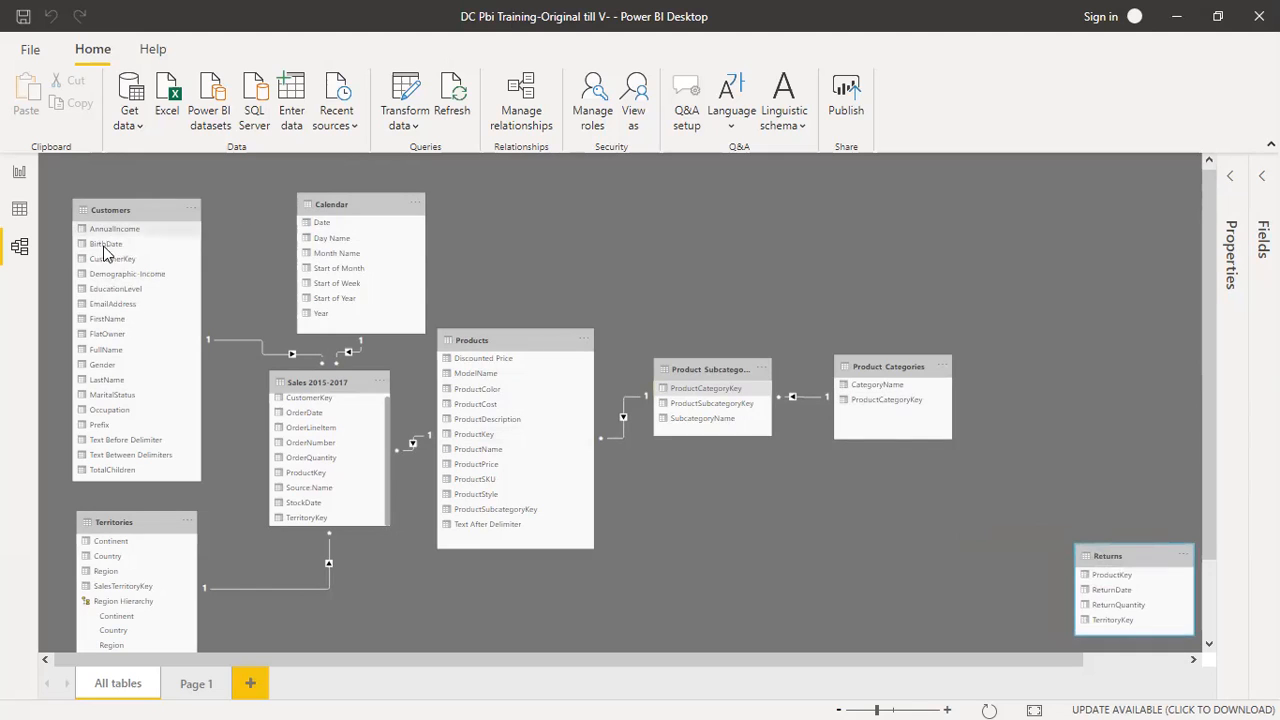
pyautogui.moveTo(1137, 553)
pyautogui.mouseDown()
pyautogui.moveTo(740, 534)
pyautogui.moveTo(1124, 572)
pyautogui.mouseUp()
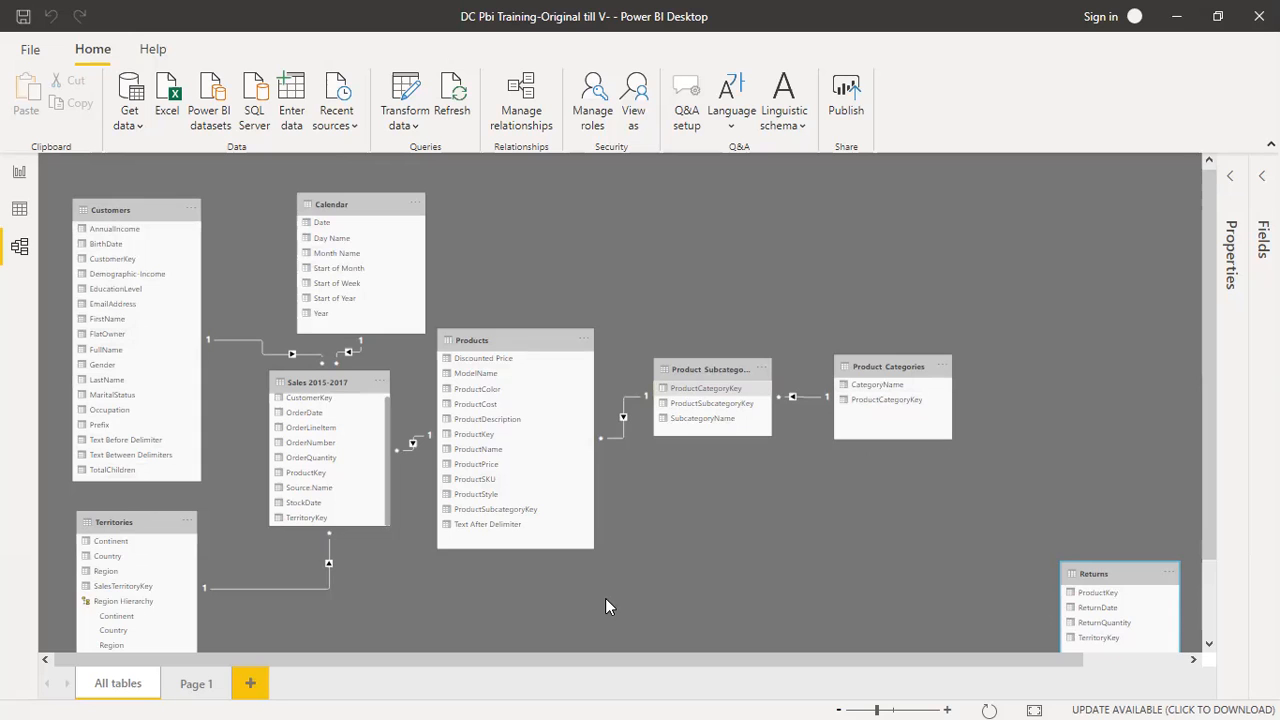
# Step: Create a second relationship from SubcategoryName in Product_Subcategories to CategoryName in Product_Categories, and move Product_Categories farther out
pyautogui.moveTo(1209, 516); pyautogui.dragTo(1196, 585)
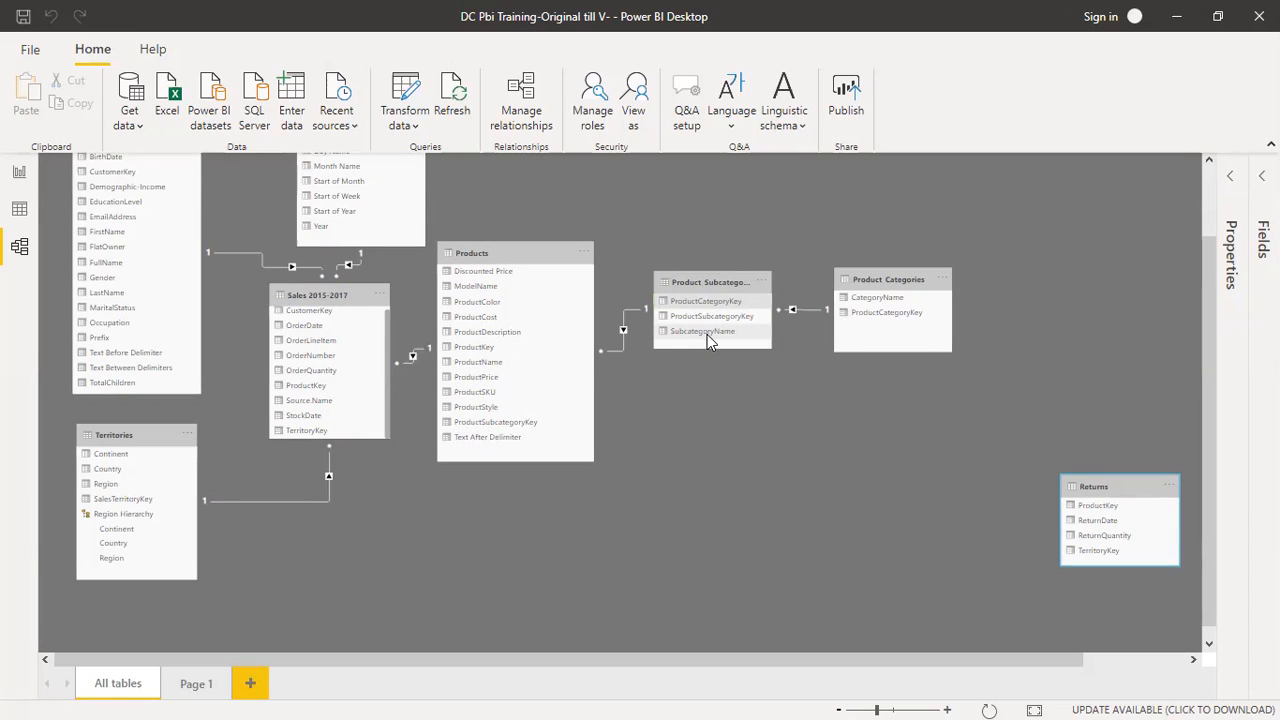
pyautogui.moveTo(714, 336); pyautogui.dragTo(884, 304)
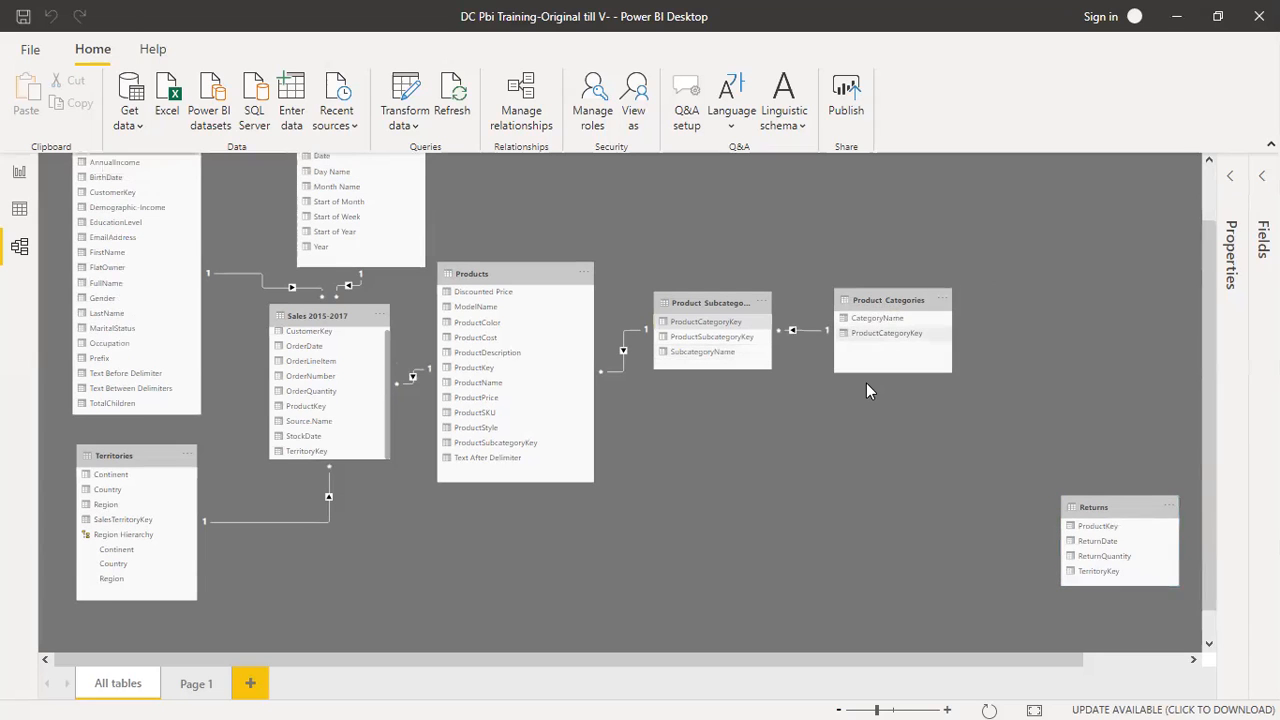
pyautogui.moveTo(889, 300); pyautogui.dragTo(988, 312)
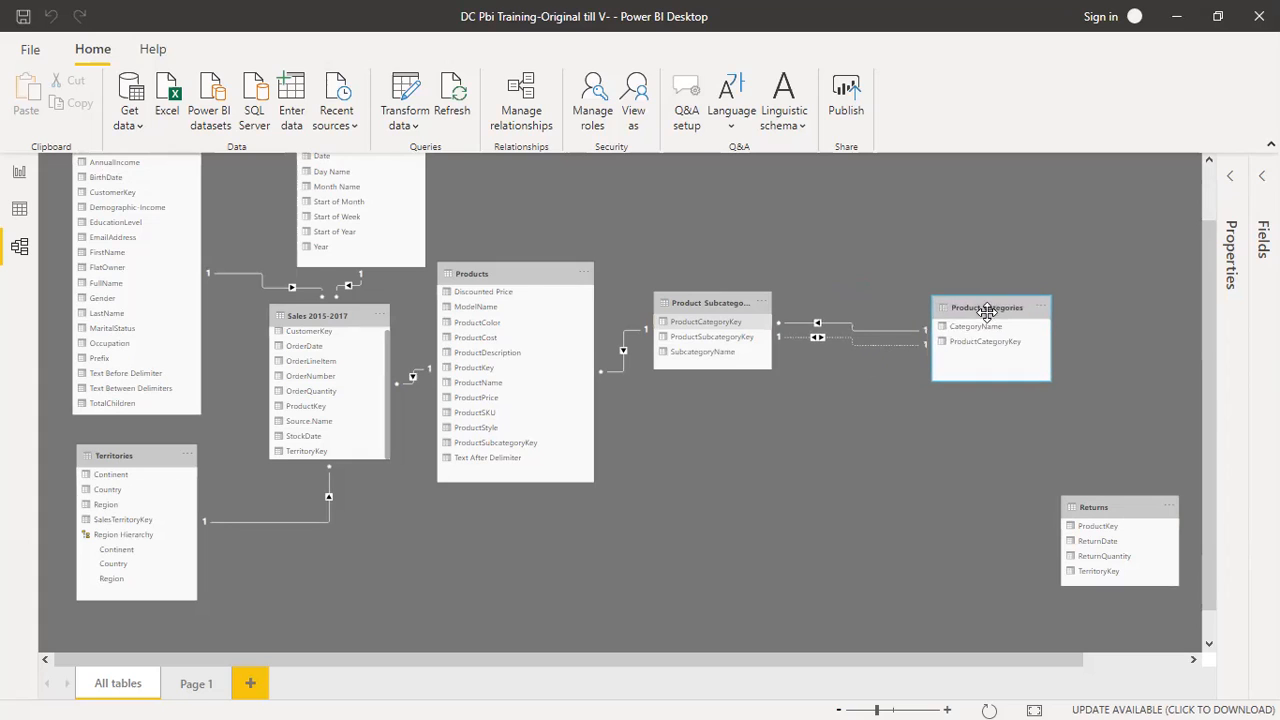
# Step: Inspect the active settings of the ProductCategoryKey relationship and of the SubcategoryName to CategoryName relationship between Product_Subcategories and Product_Categories
pyautogui.doubleClick(866, 332)
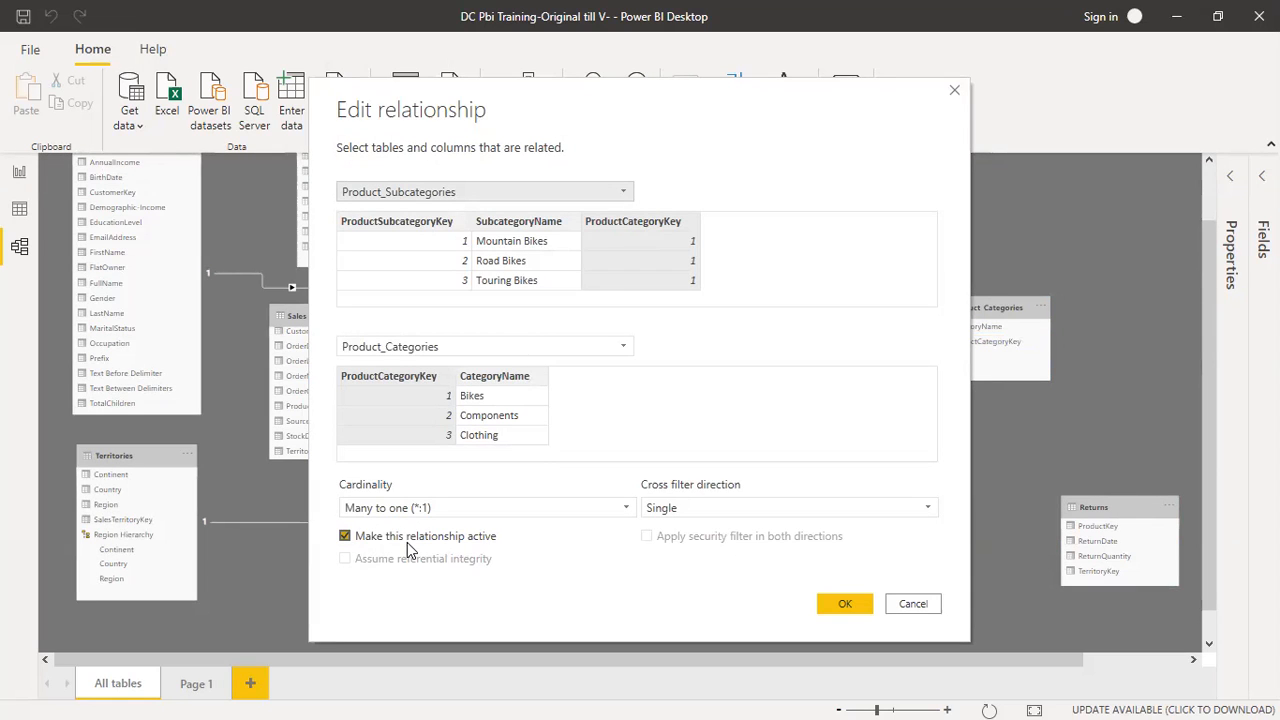
pyautogui.click(910, 604)
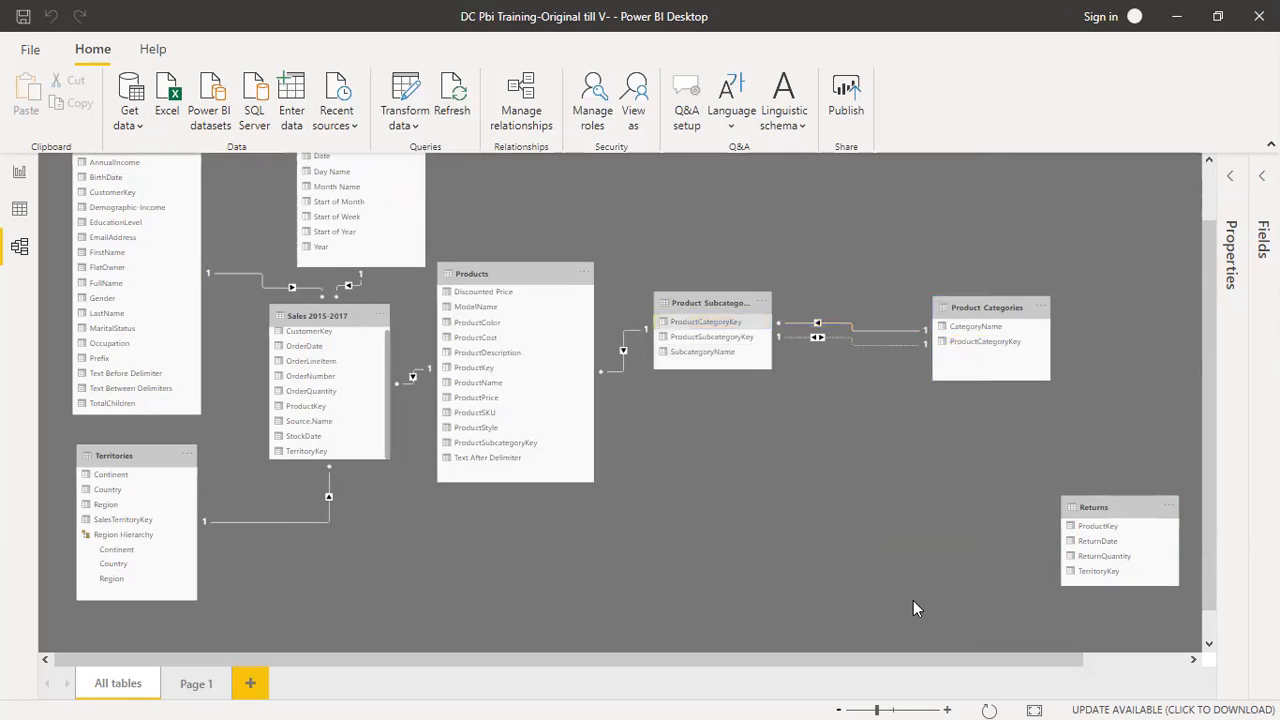
pyautogui.click(899, 350)
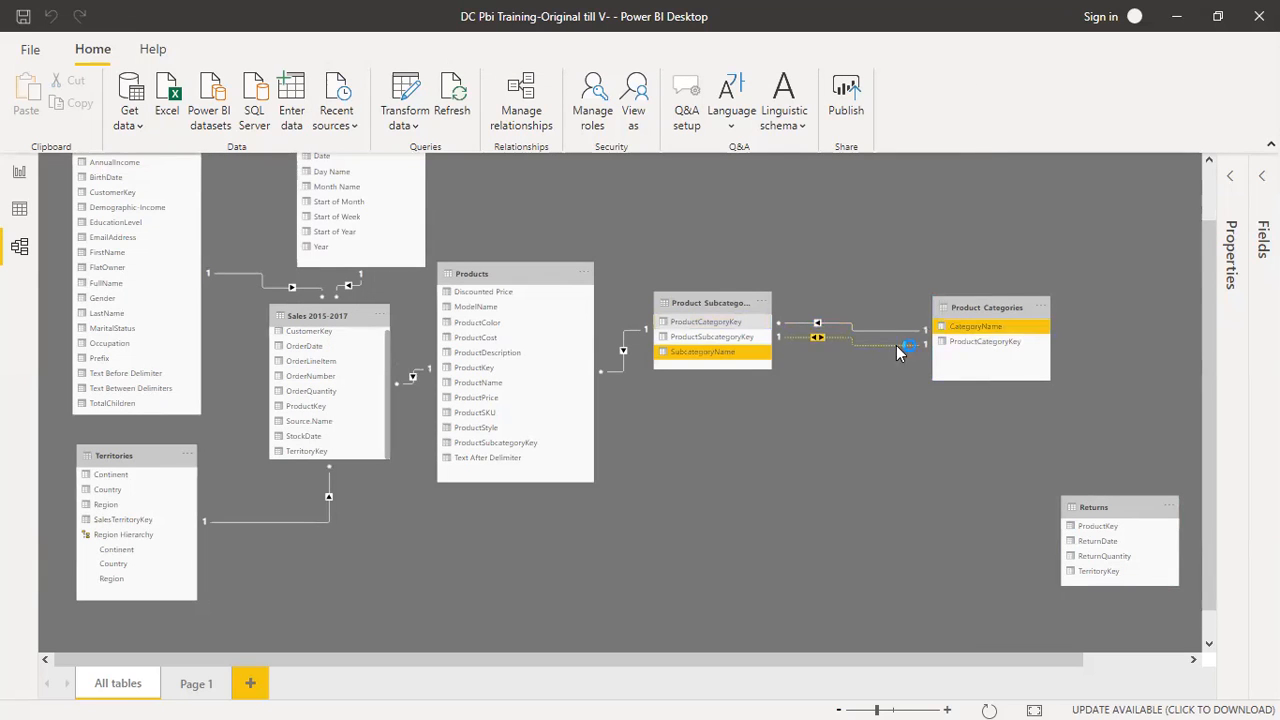
pyautogui.doubleClick(896, 348)
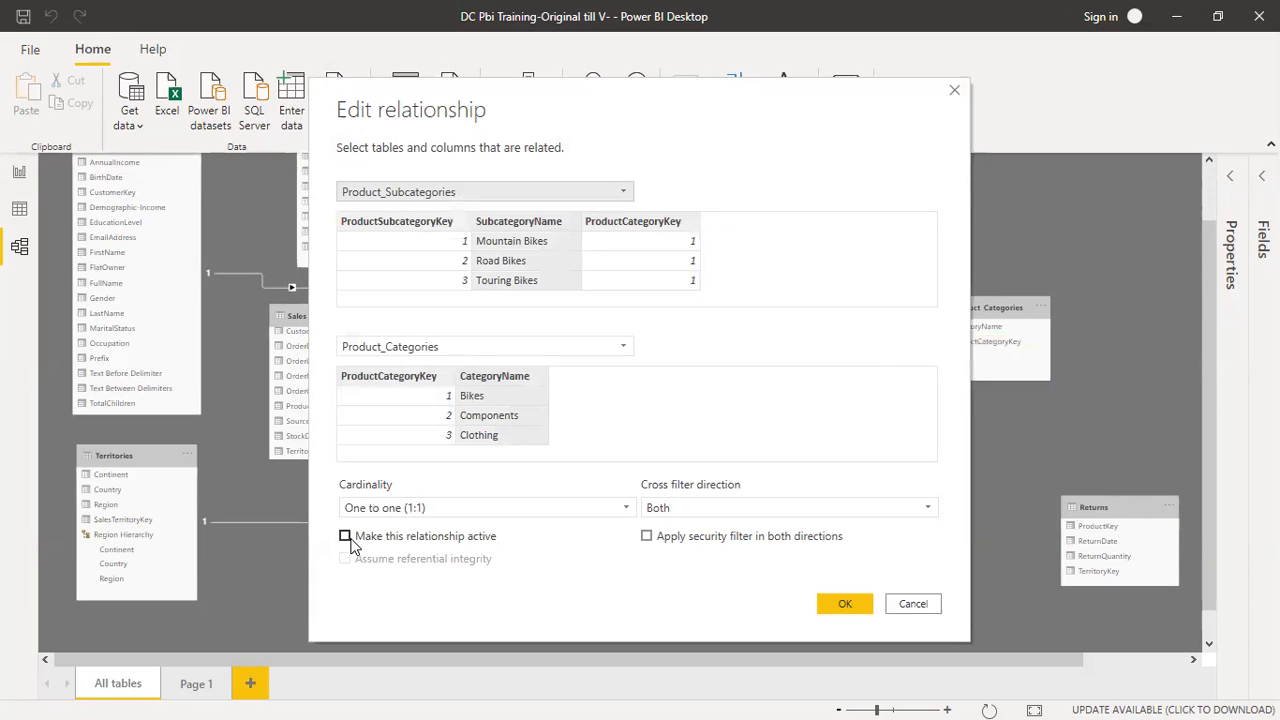
pyautogui.click(905, 607)
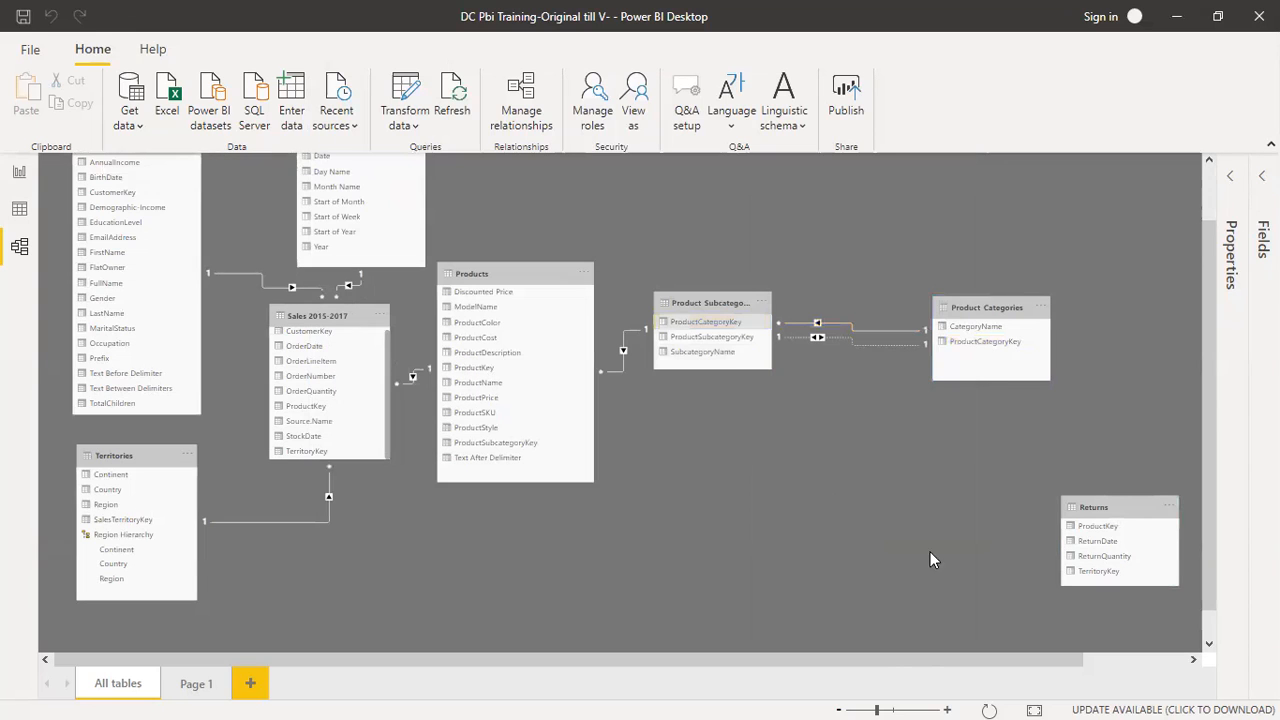
# Step: Try to make the SubcategoryName to CategoryName relationship active while the ProductCategoryKey relationship is active, and discard the edit
pyautogui.click(879, 346)
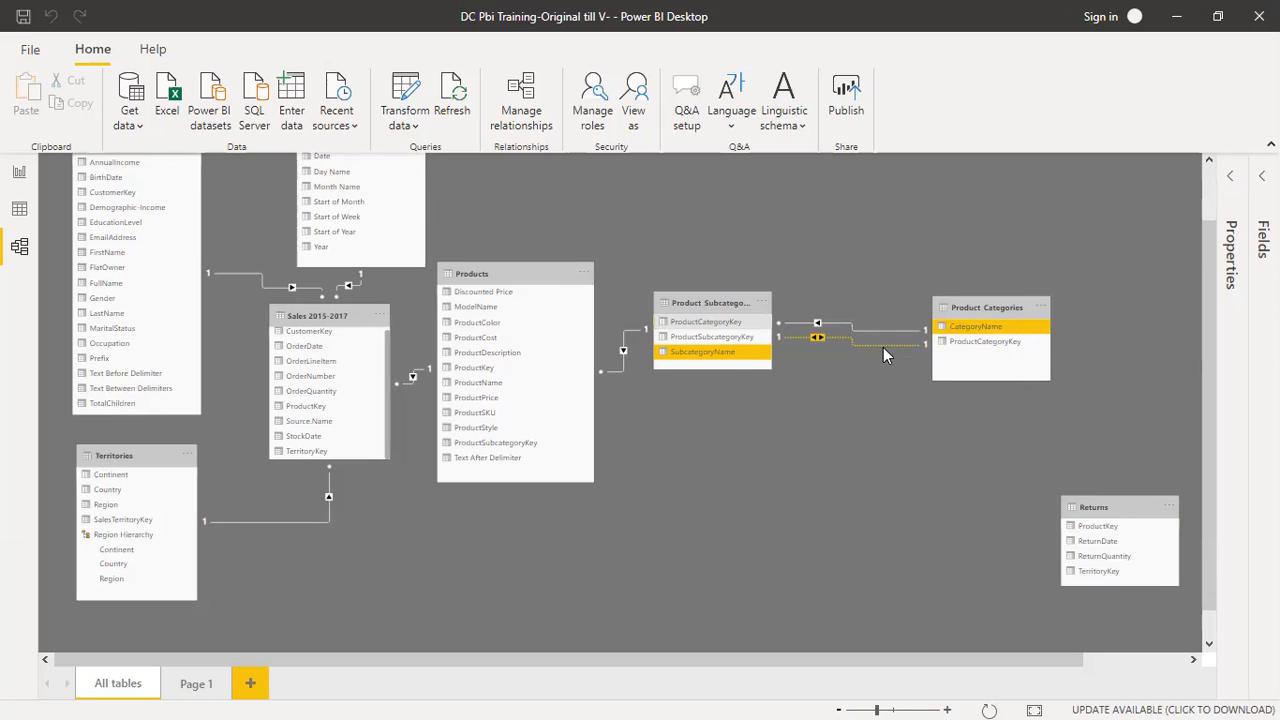
pyautogui.doubleClick(881, 345)
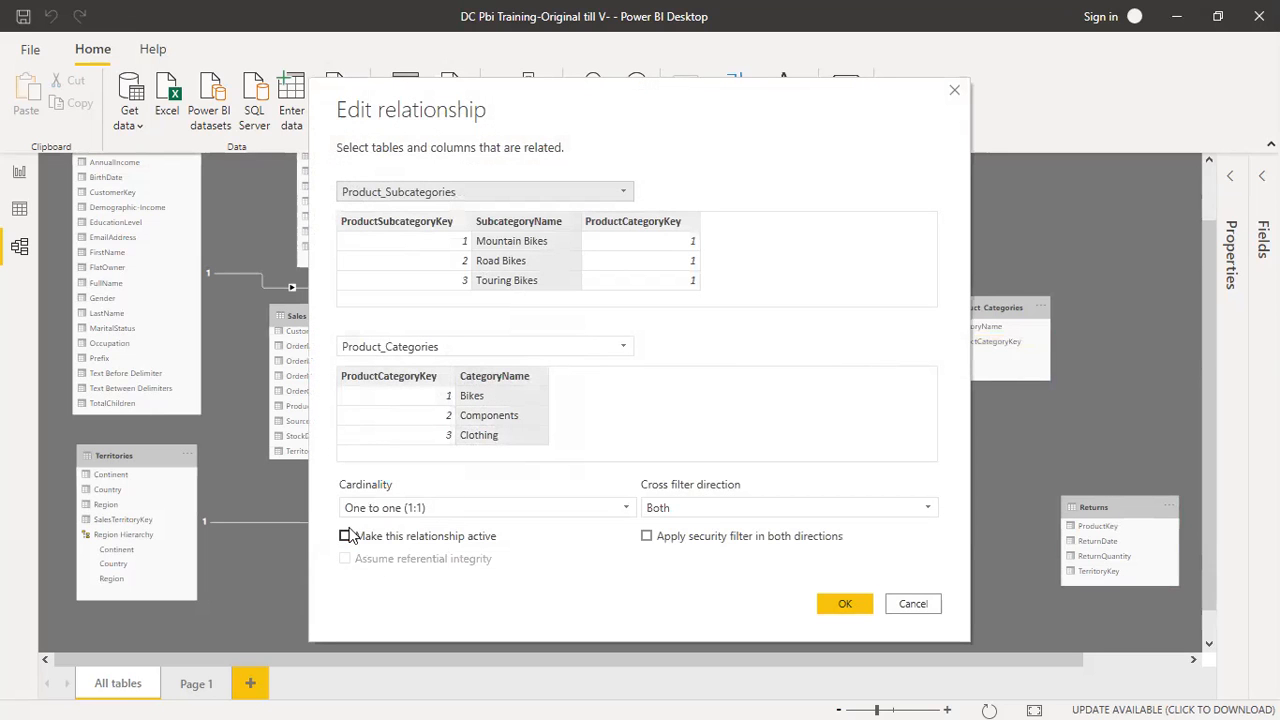
pyautogui.click(345, 536)
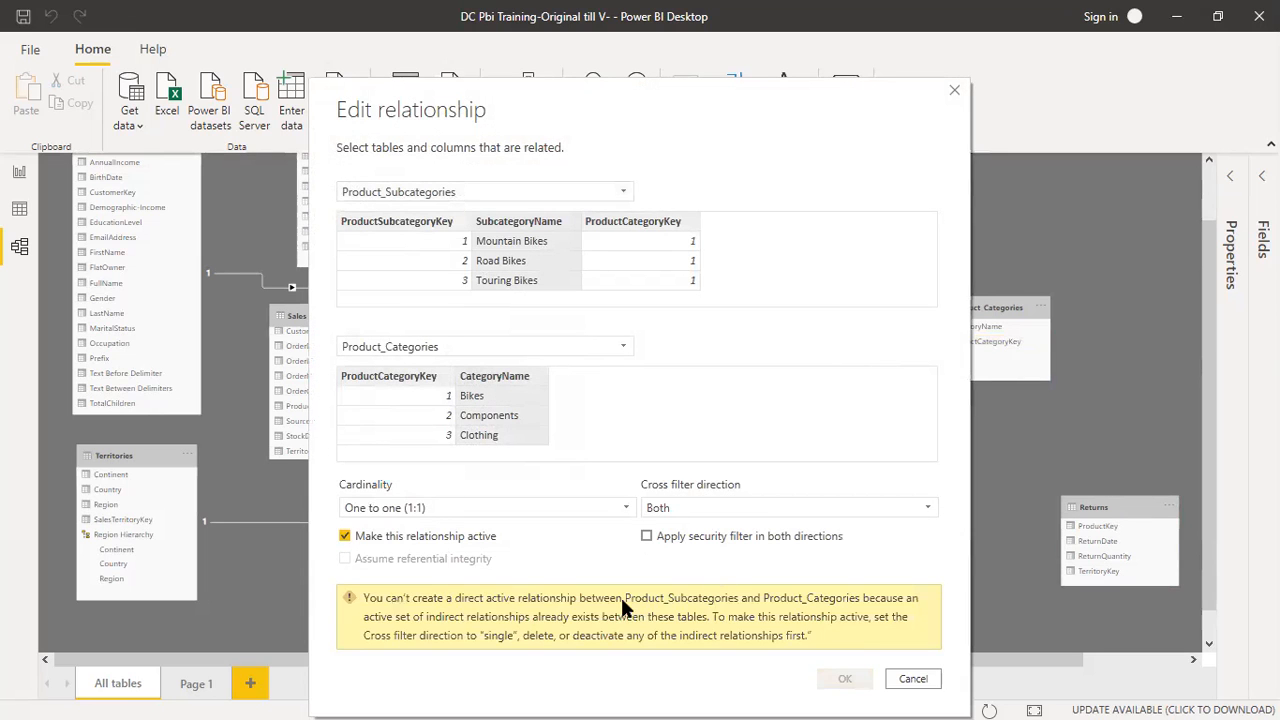
pyautogui.click(913, 678)
# Step: Deactivate the ProductCategoryKey relationship between Product_Subcategories and Product_Categories, and make the SubcategoryName to CategoryName relationship active instead
pyautogui.click(881, 330)
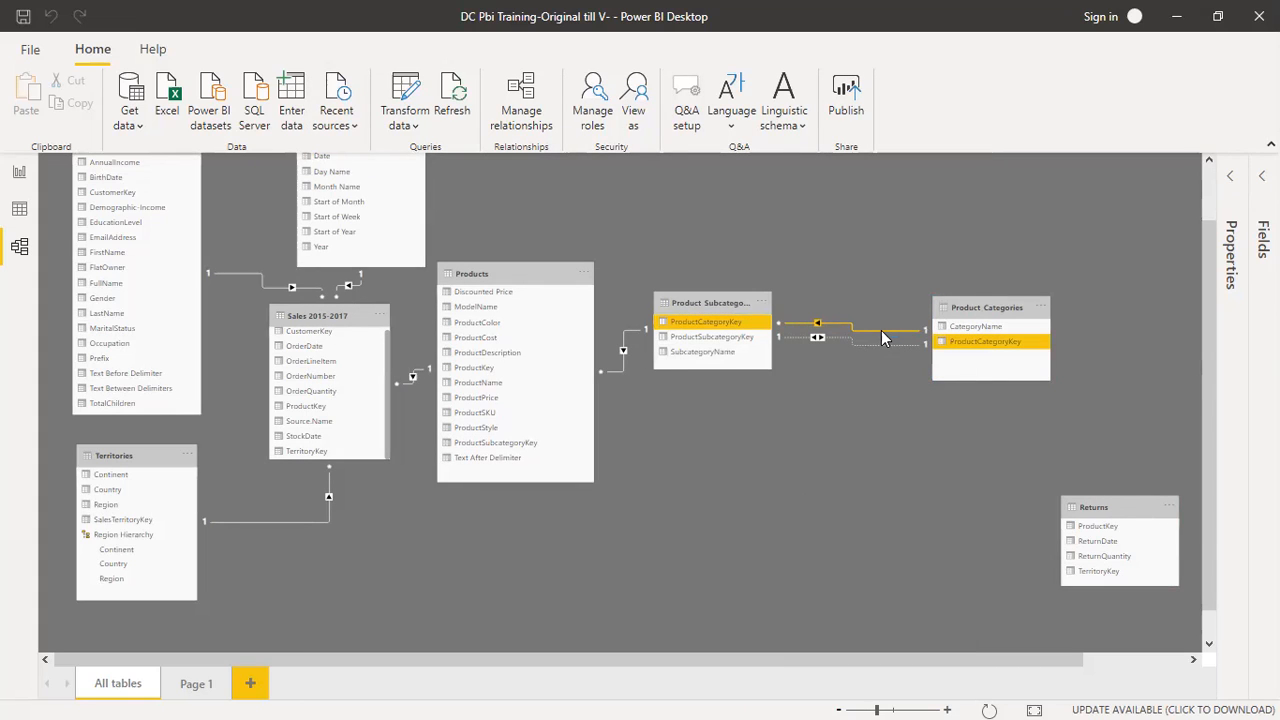
pyautogui.doubleClick(881, 338)
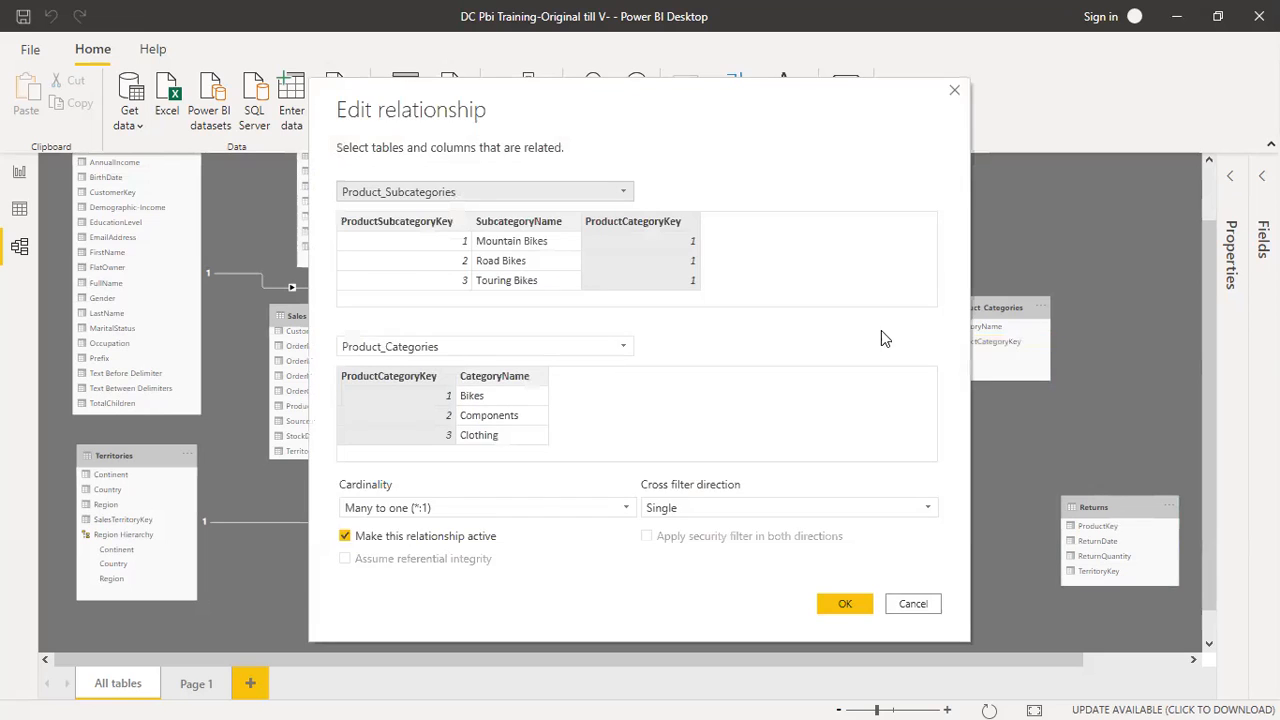
pyautogui.click(345, 537)
pyautogui.click(845, 603)
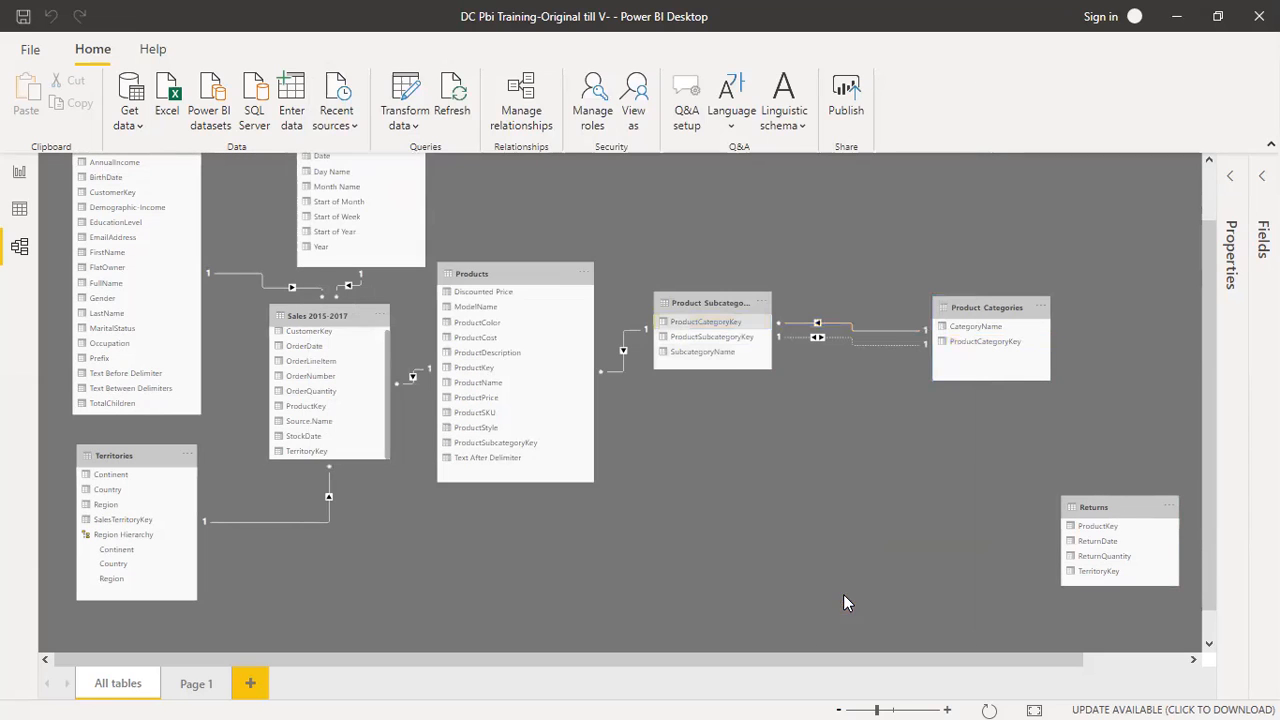
pyautogui.click(873, 346)
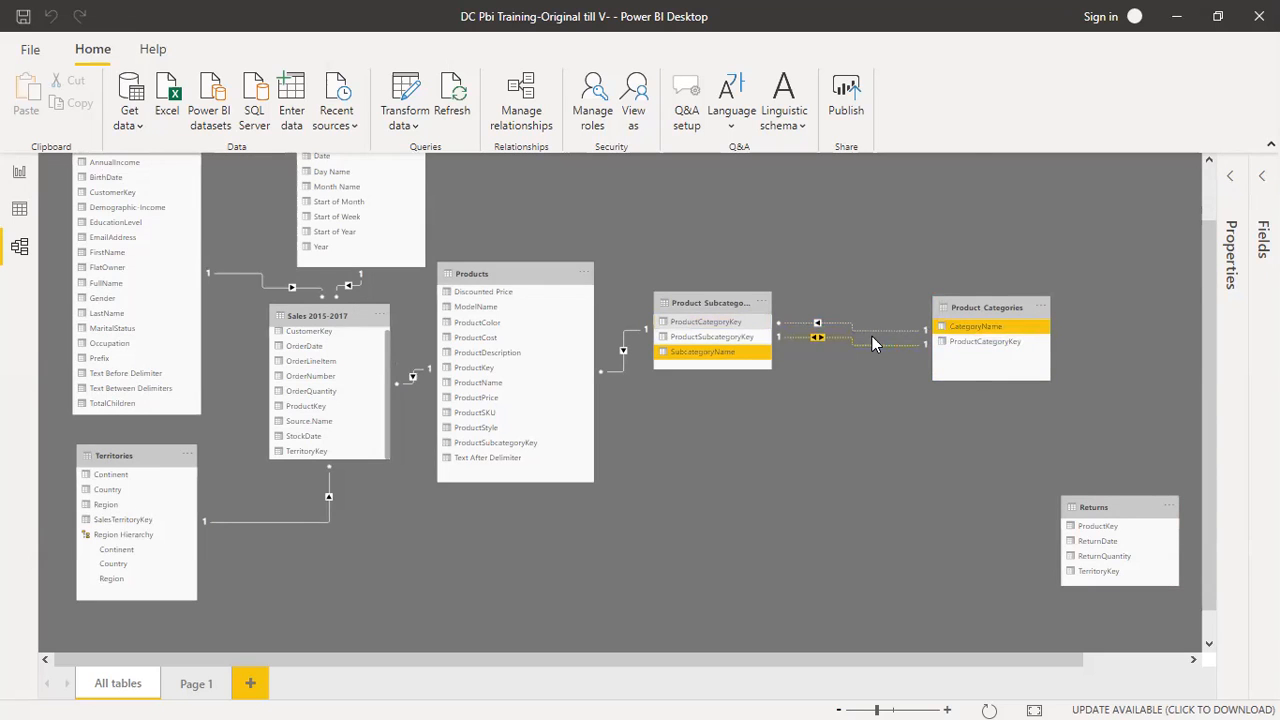
pyautogui.doubleClick(873, 344)
pyautogui.click(420, 537)
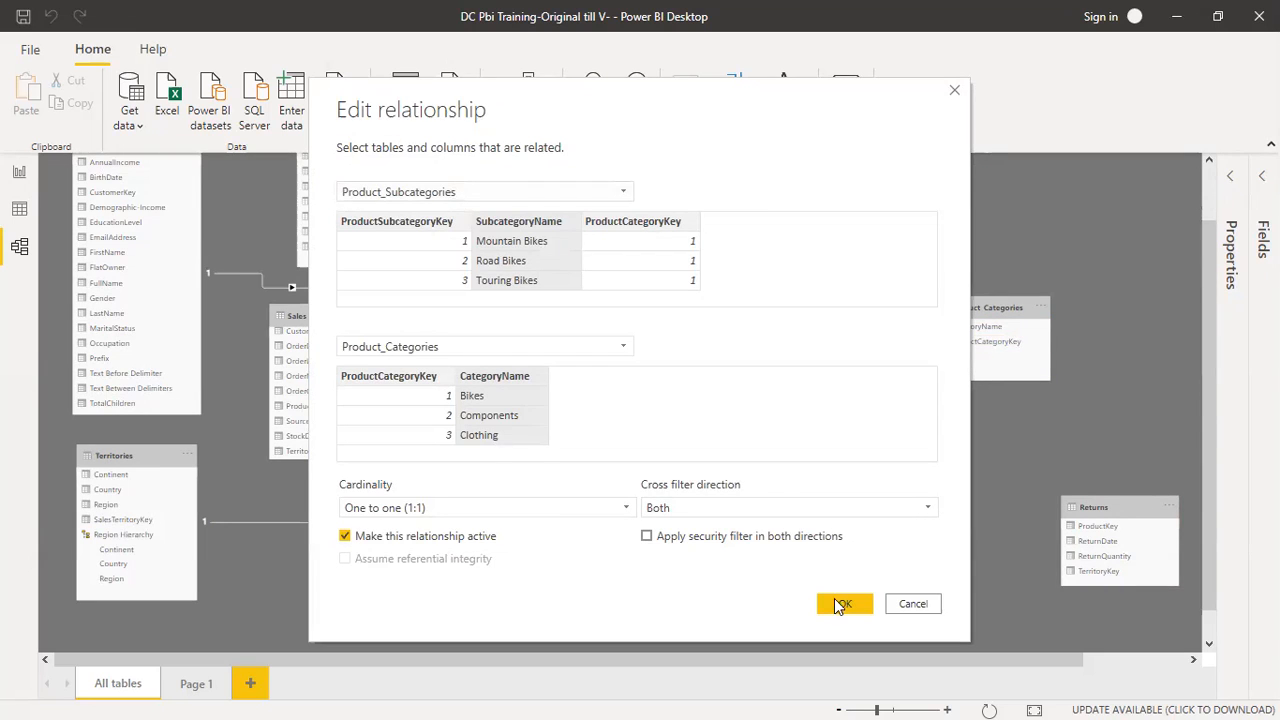
pyautogui.click(843, 604)
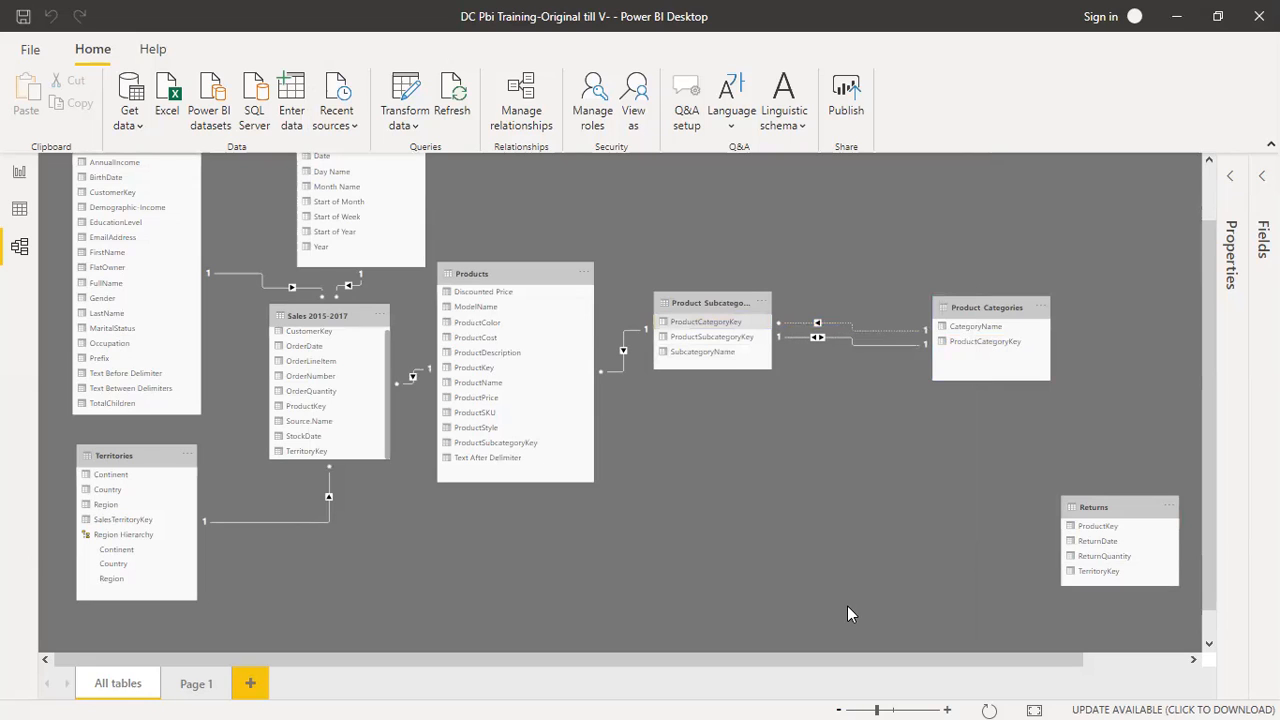
# Step: Deactivate the SubcategoryName to CategoryName relationship, and make the ProductCategoryKey relationship active again
pyautogui.doubleClick(877, 345)
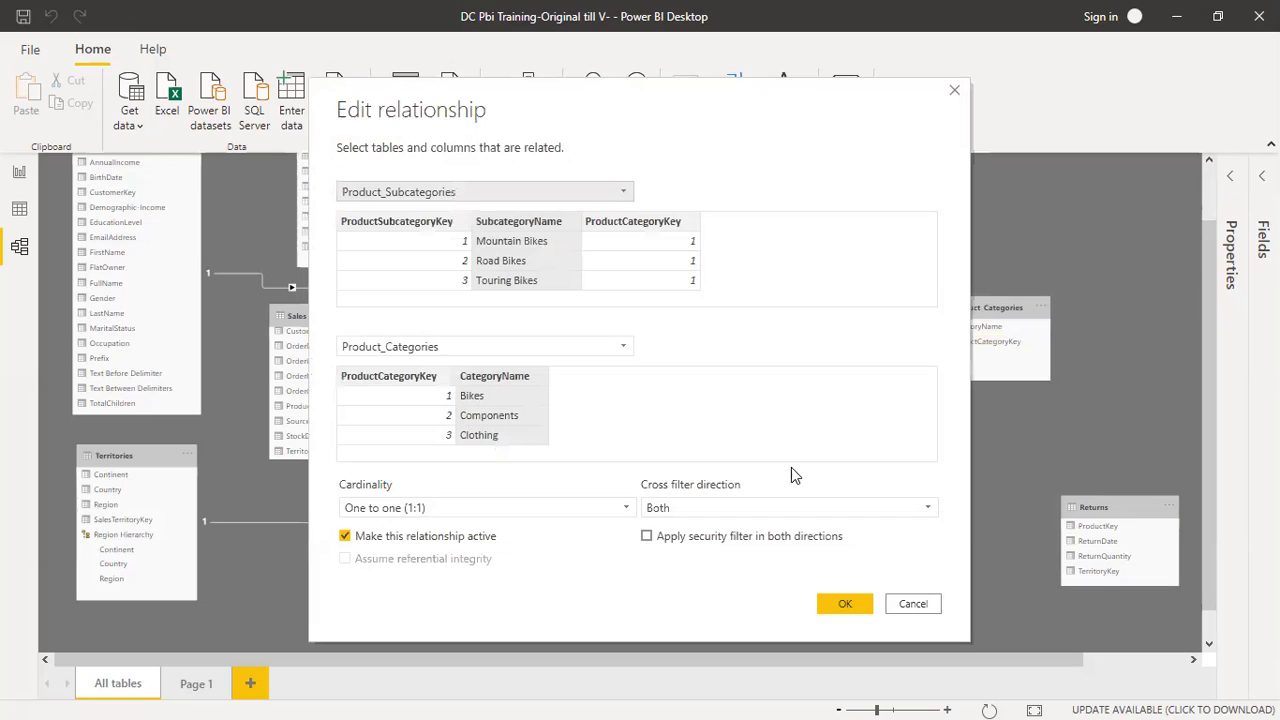
pyautogui.click(345, 537)
pyautogui.click(845, 604)
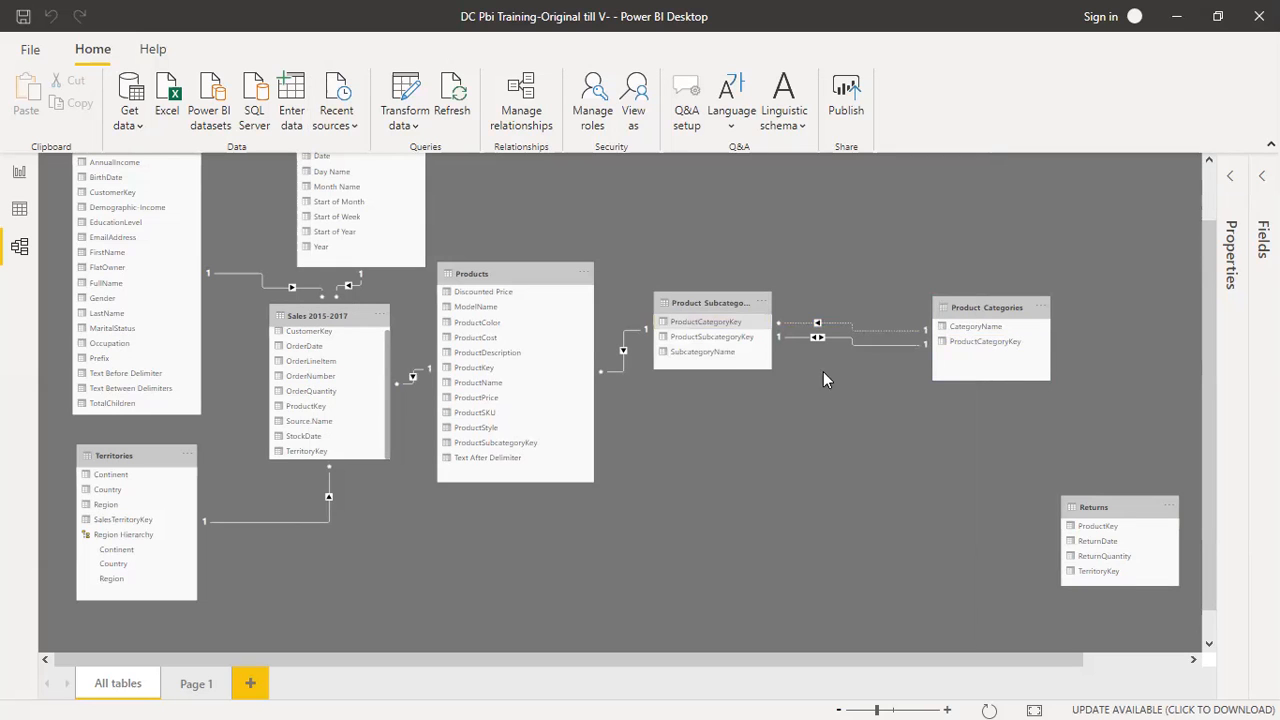
pyautogui.doubleClick(890, 340)
pyautogui.click(425, 537)
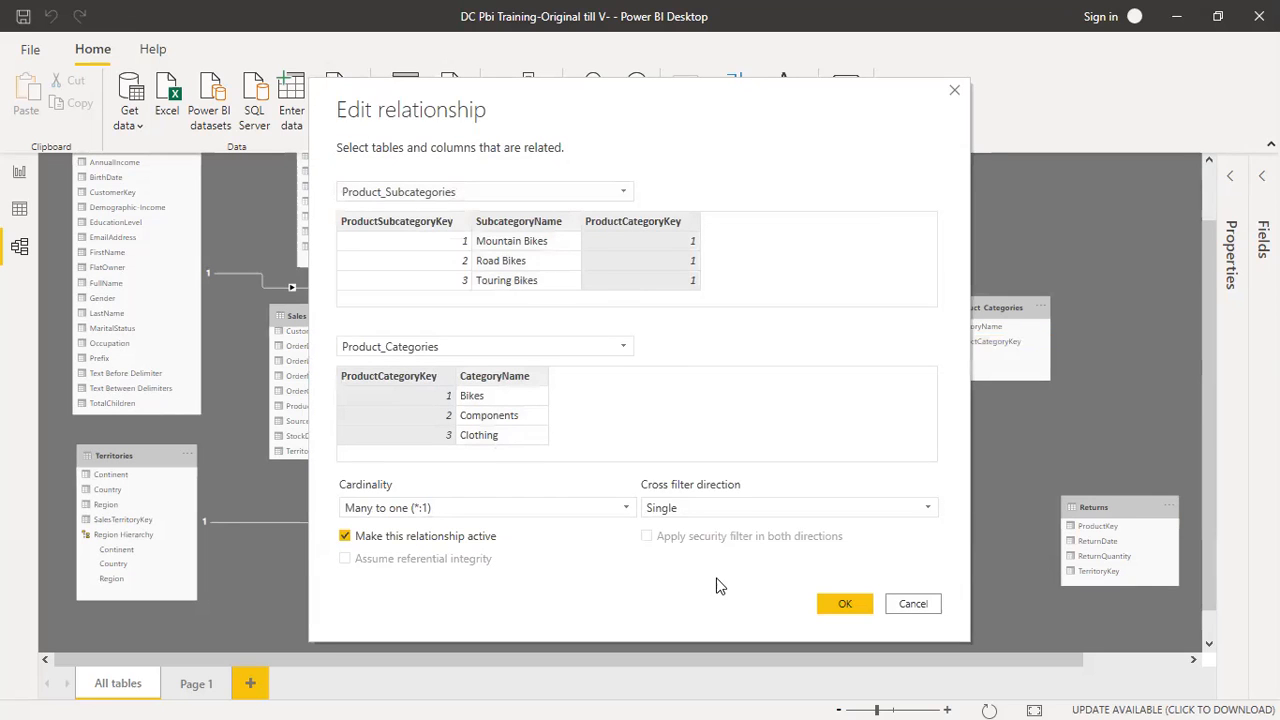
pyautogui.click(836, 602)
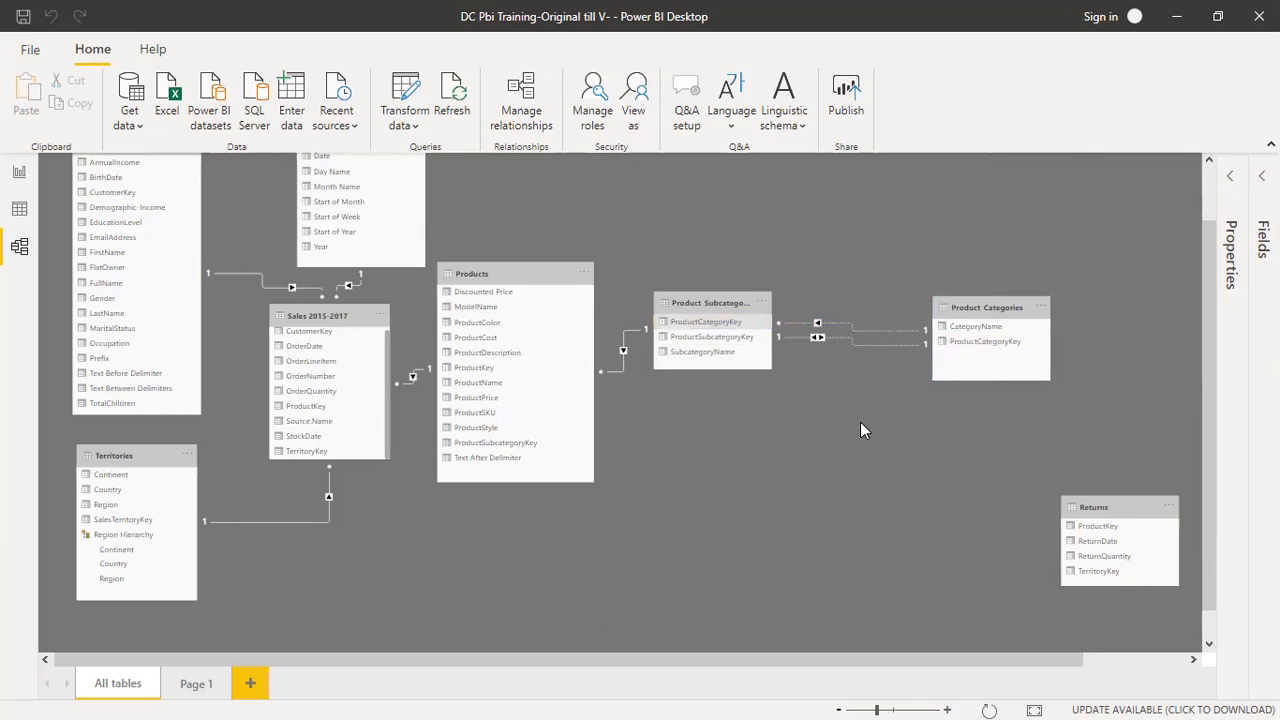
# Step: Delete the SubcategoryName to CategoryName relationship between Product_Subcategories and Product_Categories
pyautogui.rightClick(868, 343)
pyautogui.click(905, 358)
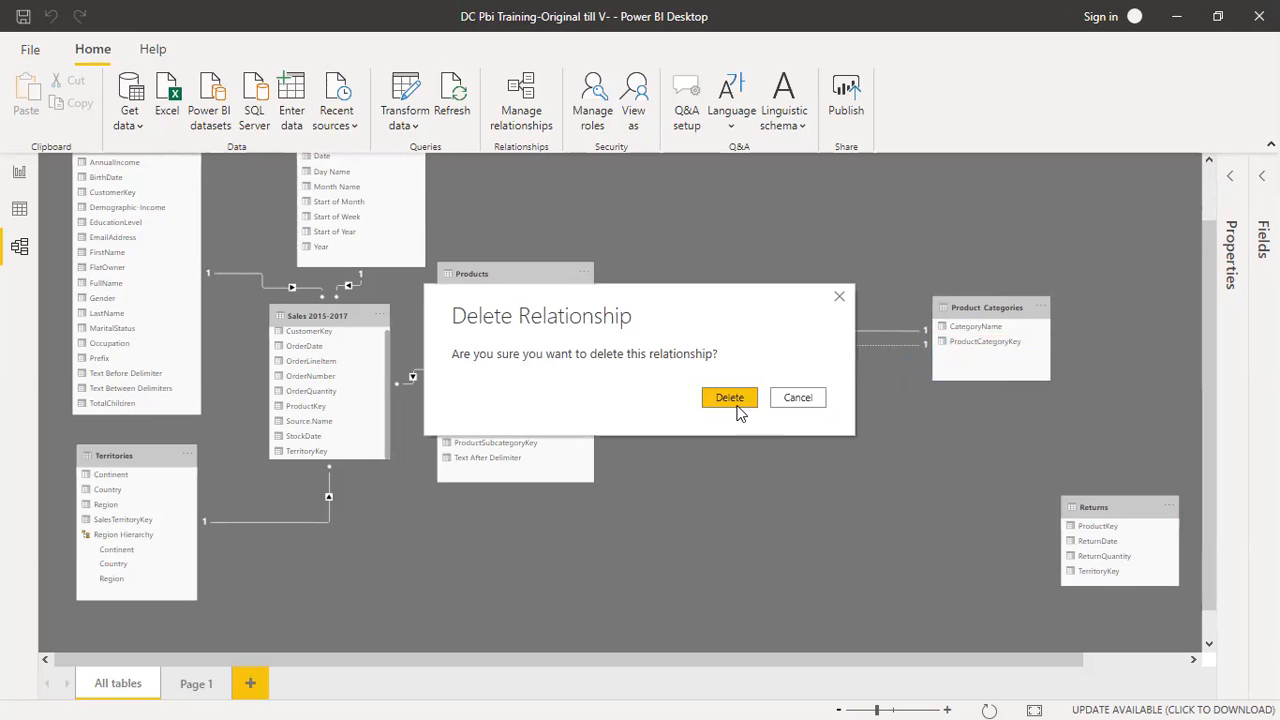
pyautogui.click(738, 405)
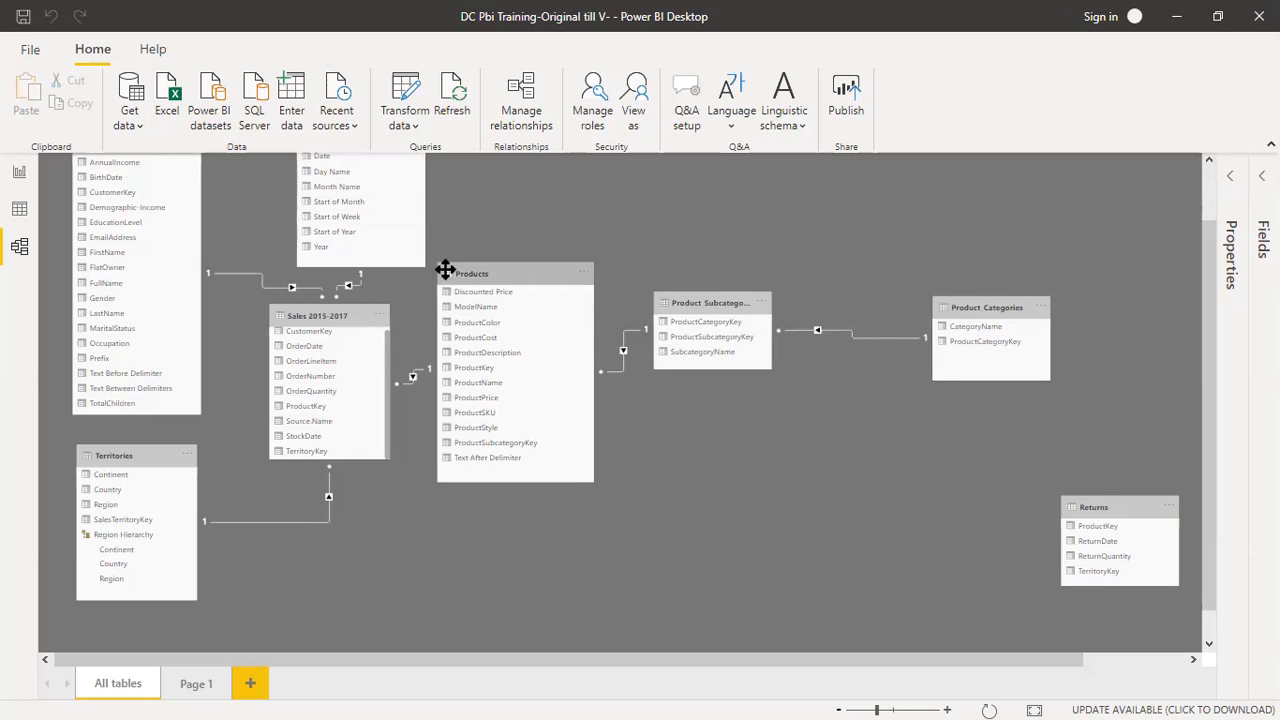
# Step: In the relationship manager, try relating ProductKey in Sales 2015-2017 to ProductSubcategoryKey in Products, and cancel the edit
pyautogui.click(541, 92)
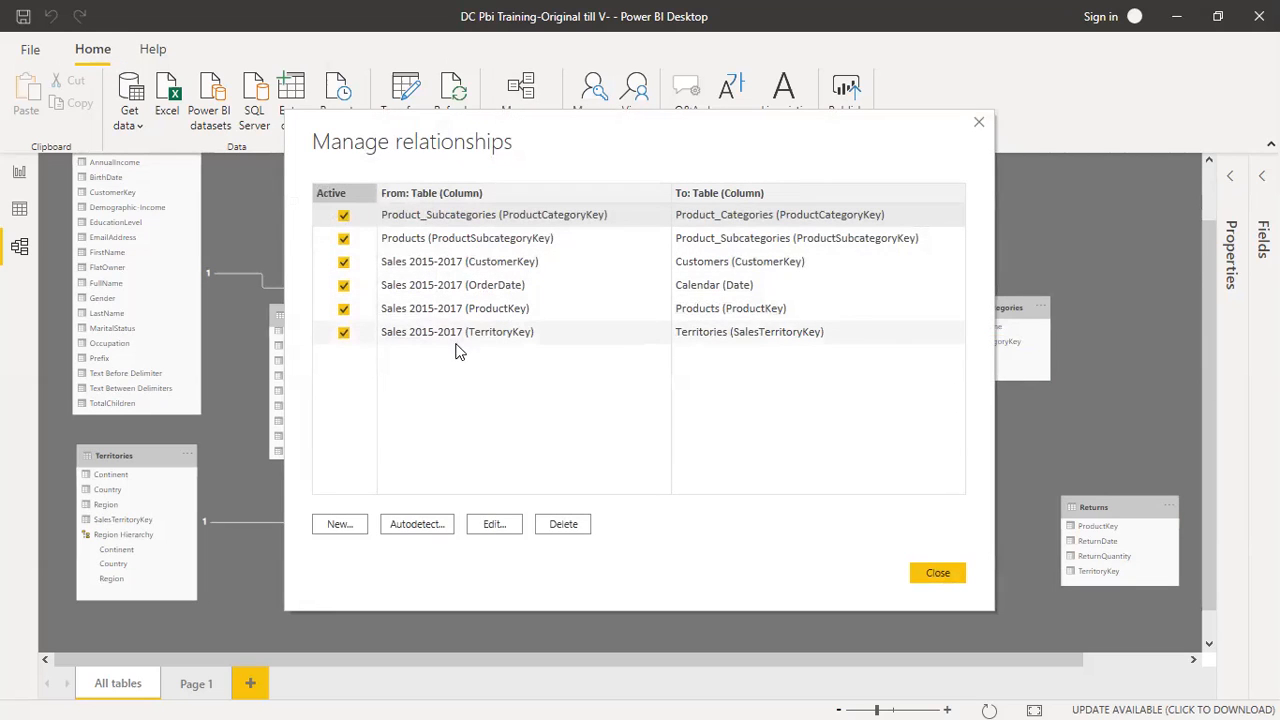
pyautogui.click(395, 312)
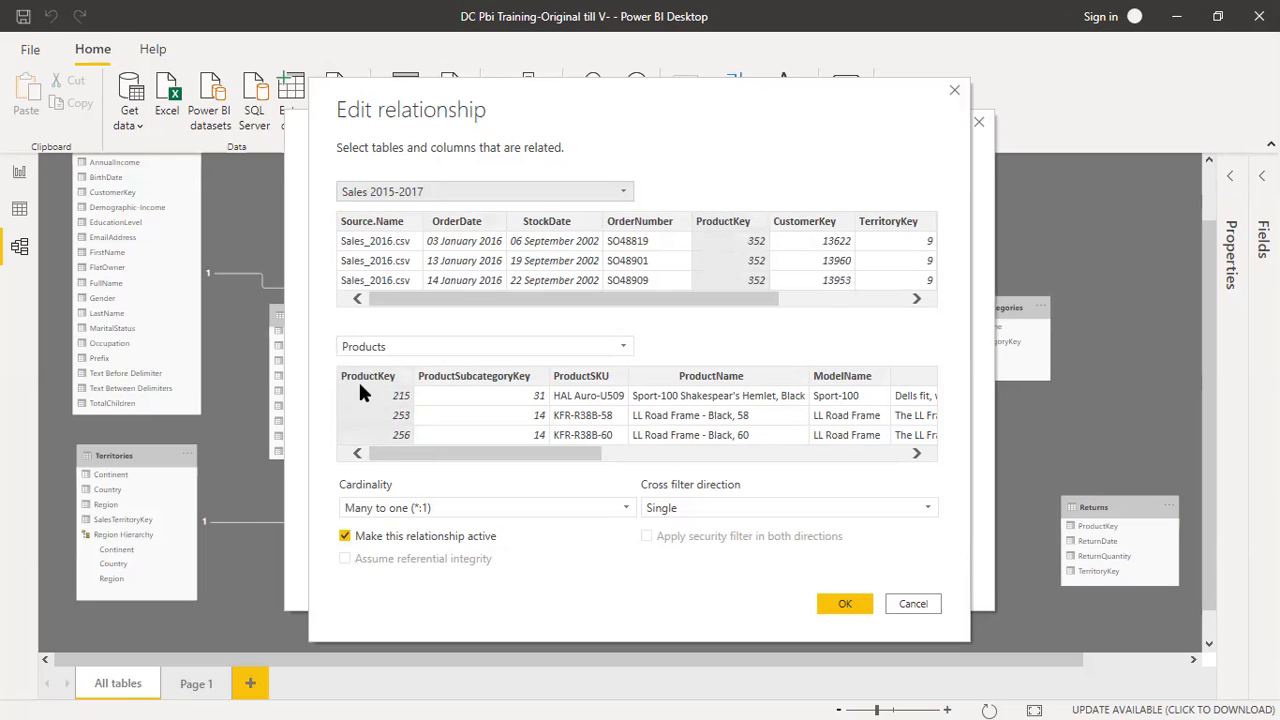
pyautogui.click(485, 390)
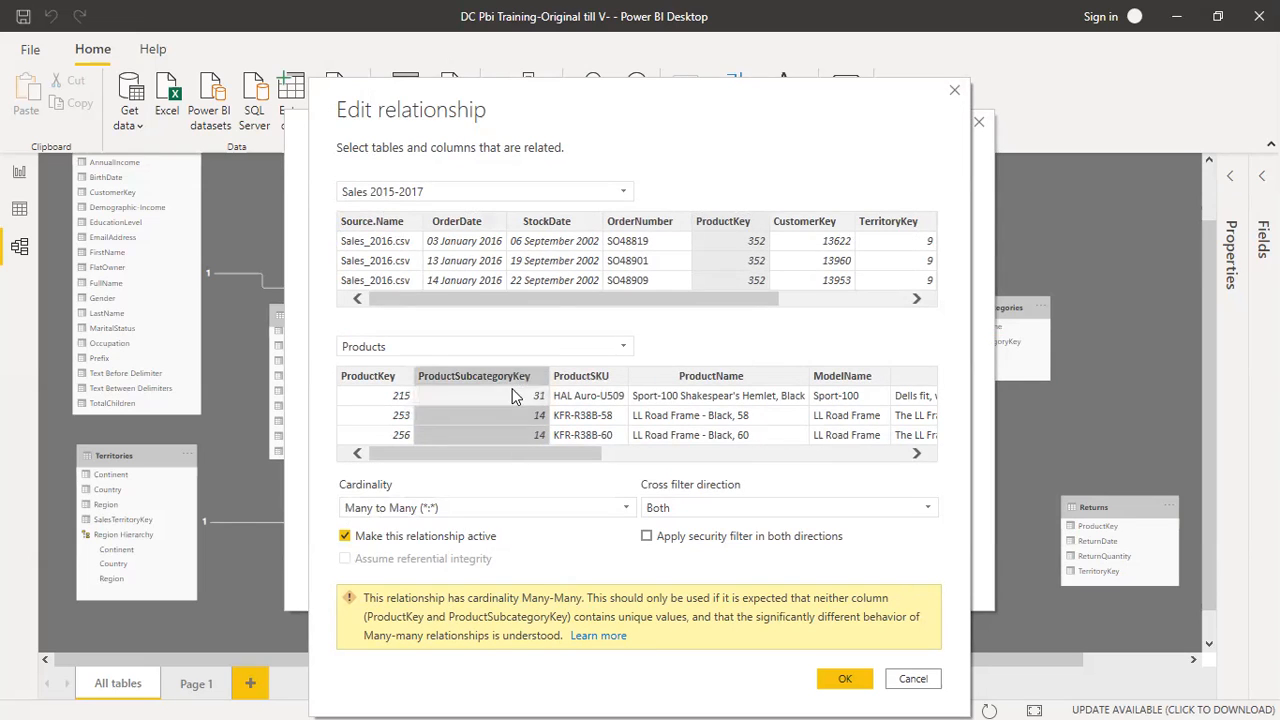
pyautogui.click(914, 679)
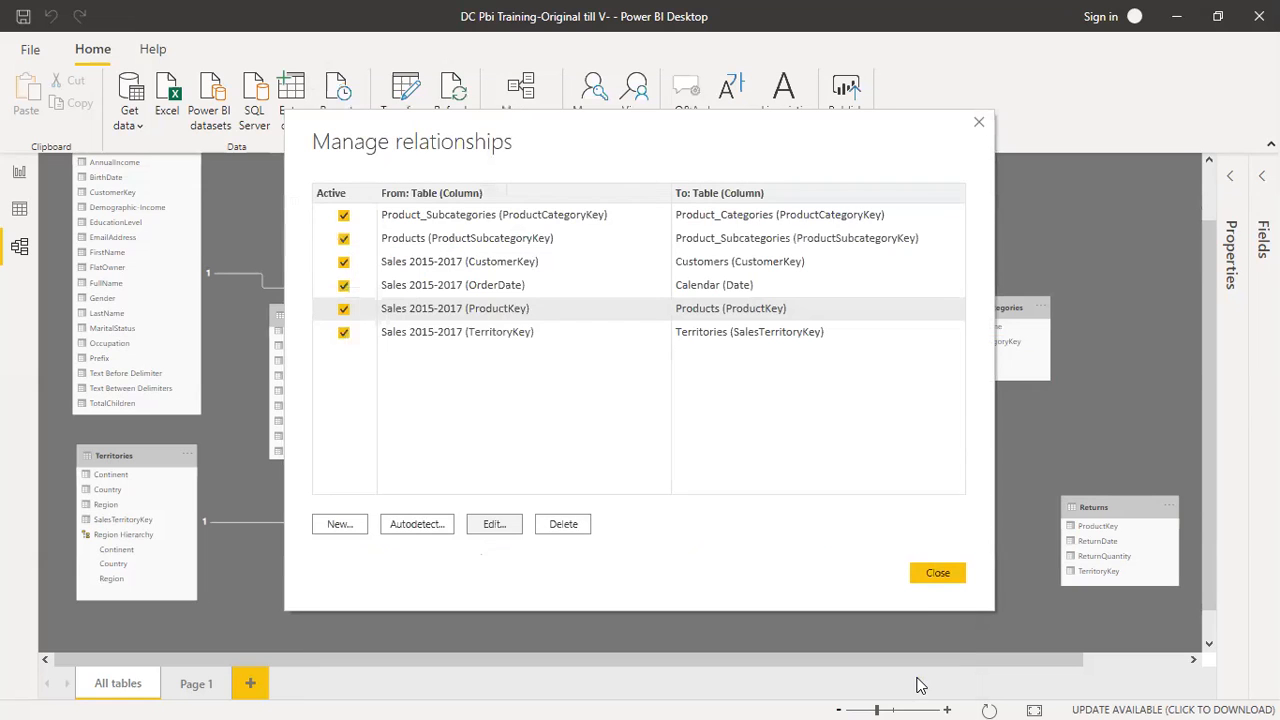
pyautogui.click(943, 574)
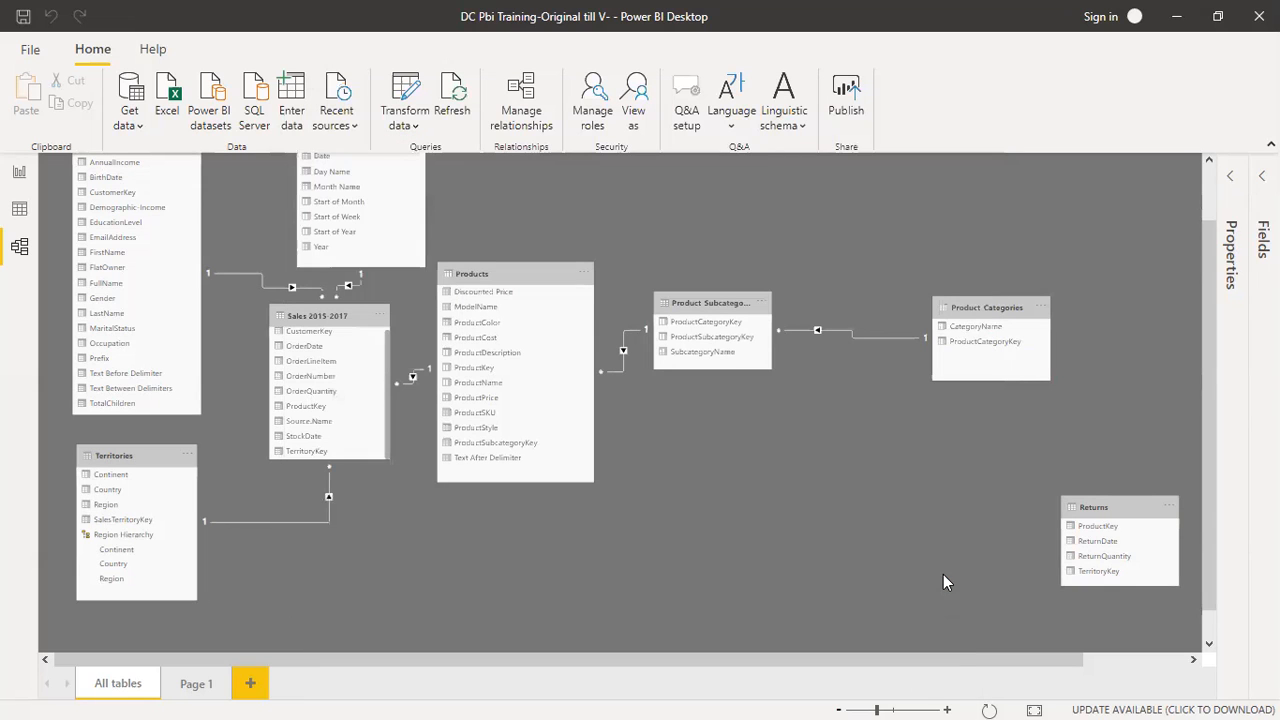
# Step: Move the Returns table to the free space just below Products in the model diagram
pyautogui.click(1090, 508)
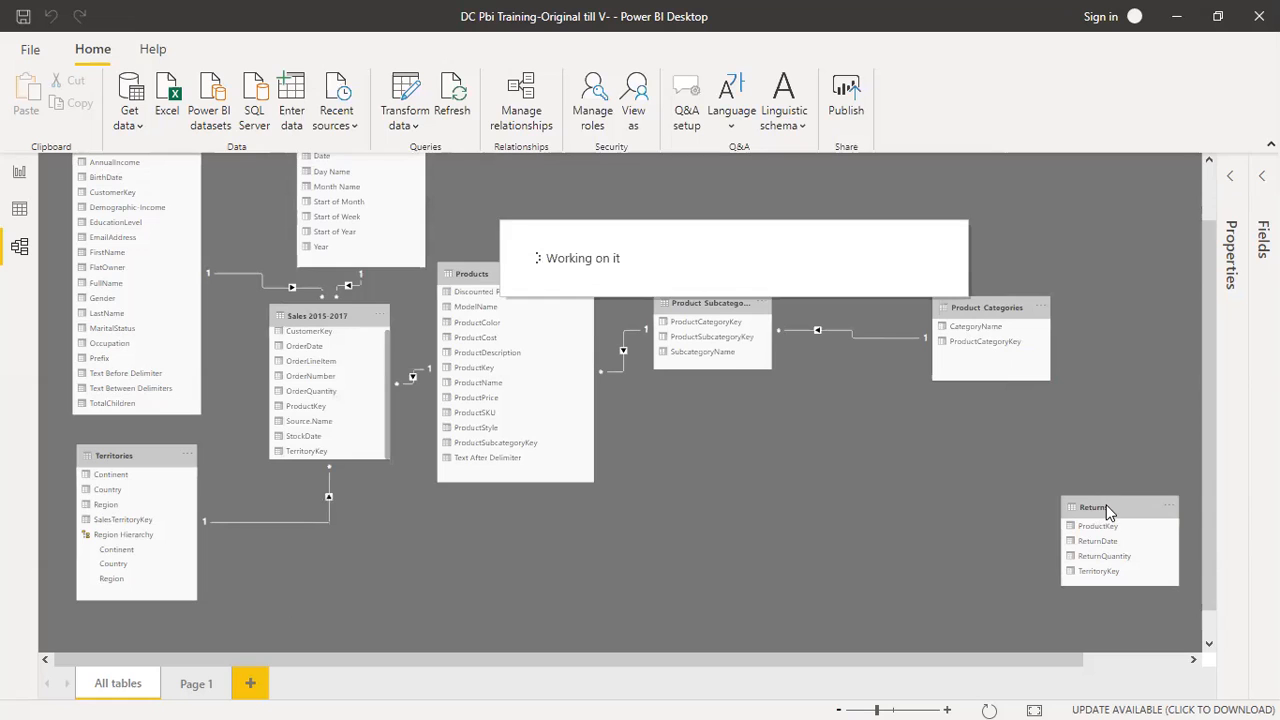
pyautogui.moveTo(1124, 508); pyautogui.dragTo(476, 536)
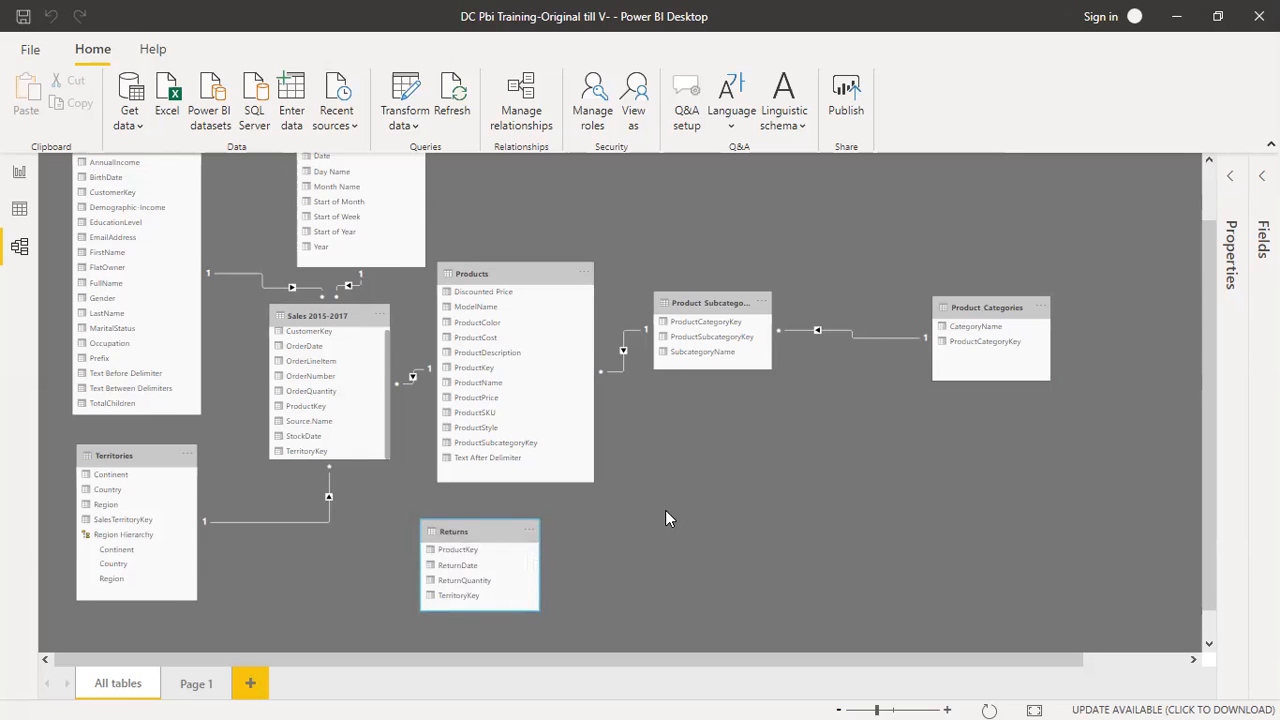
# Step: Switch to Book1 in Excel and move the orange arrow off the tables to the empty rows around row 14
pyautogui.hotkey('alt', 'Tab')
pyautogui.hotkey('alt', 'Tab')
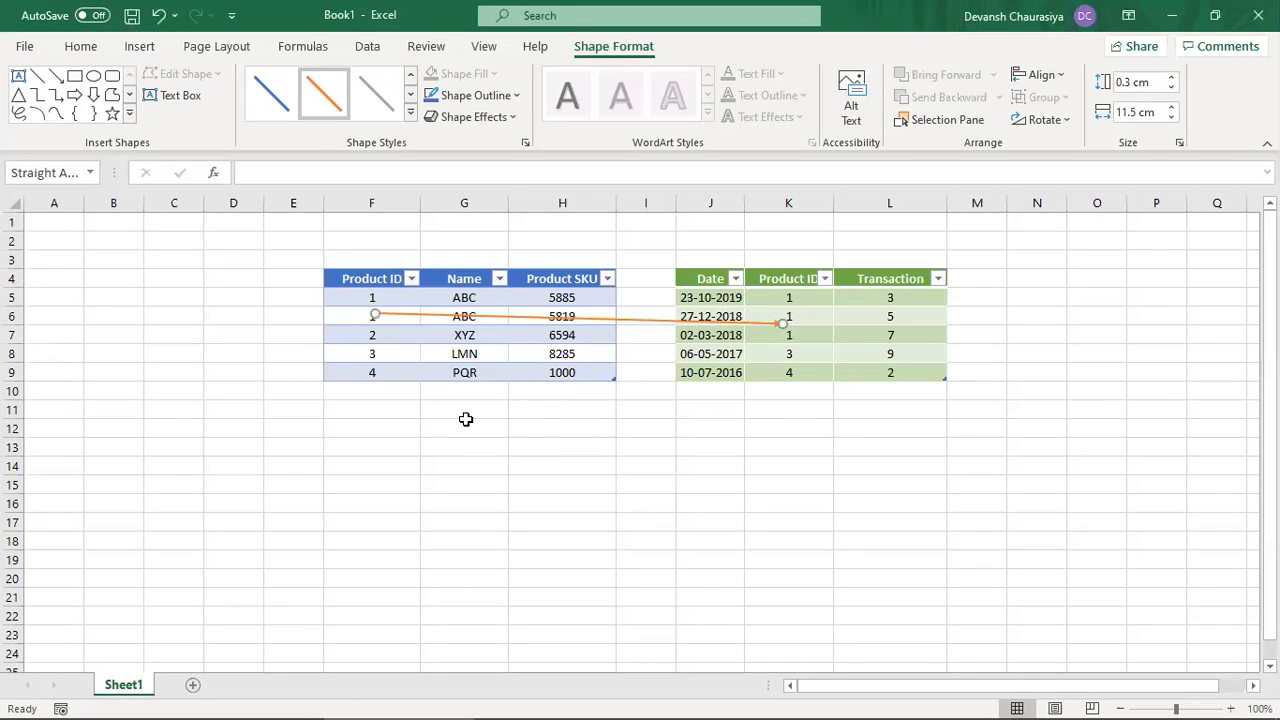
pyautogui.moveTo(645, 321); pyautogui.dragTo(620, 473)
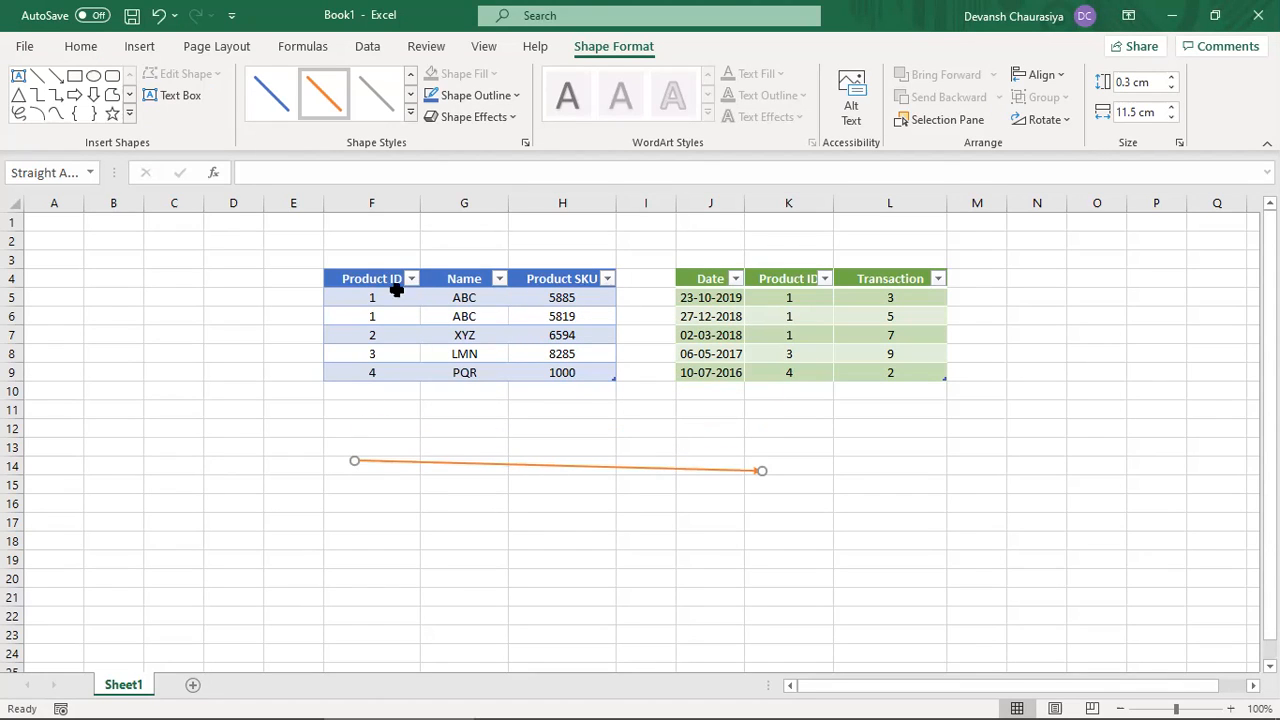
# Step: Examine the product table and the transaction table, then the Product ID values in the first two product rows
pyautogui.moveTo(362, 278); pyautogui.dragTo(617, 354)
pyautogui.moveTo(700, 278); pyautogui.dragTo(905, 374)
pyautogui.click(420, 462)
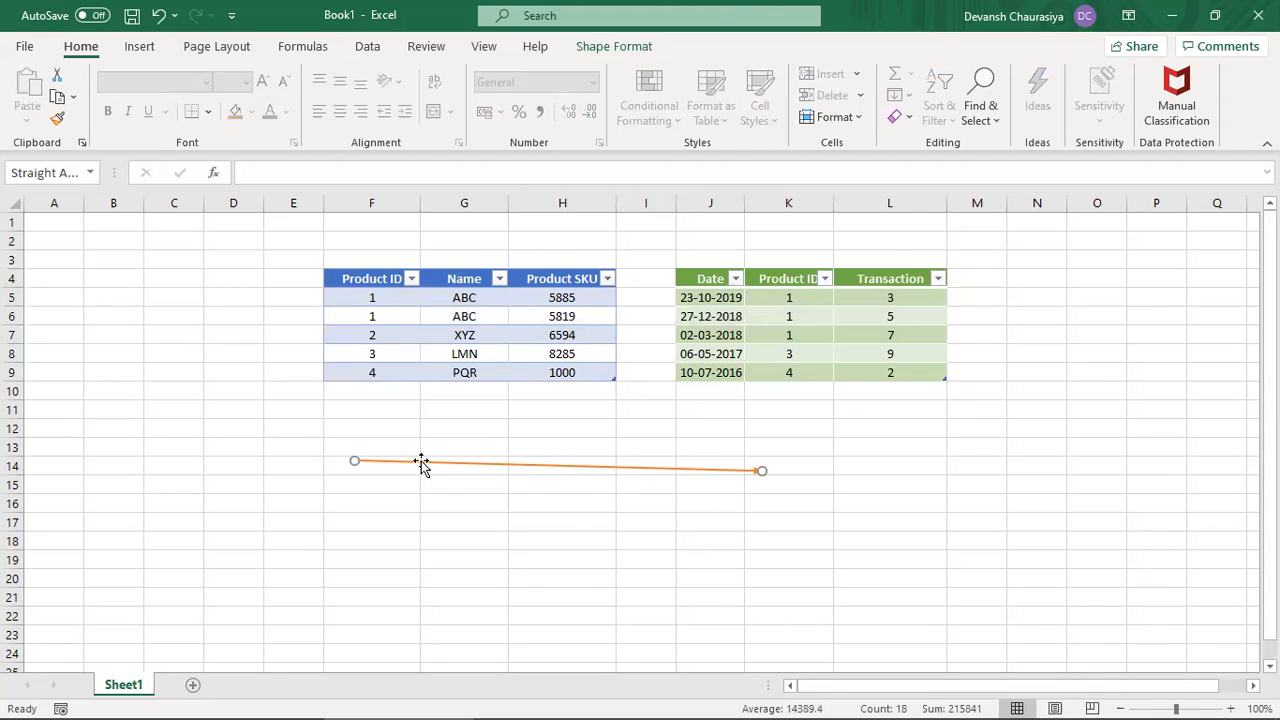
pyautogui.click(373, 300)
pyautogui.moveTo(373, 300); pyautogui.dragTo(560, 372)
pyautogui.moveTo(371, 297); pyautogui.dragTo(376, 318)
# Step: Examine the Product ID values in the transaction table together with the dates and transactions of its first rows
pyautogui.click(775, 278)
pyautogui.moveTo(789, 297); pyautogui.dragTo(792, 334)
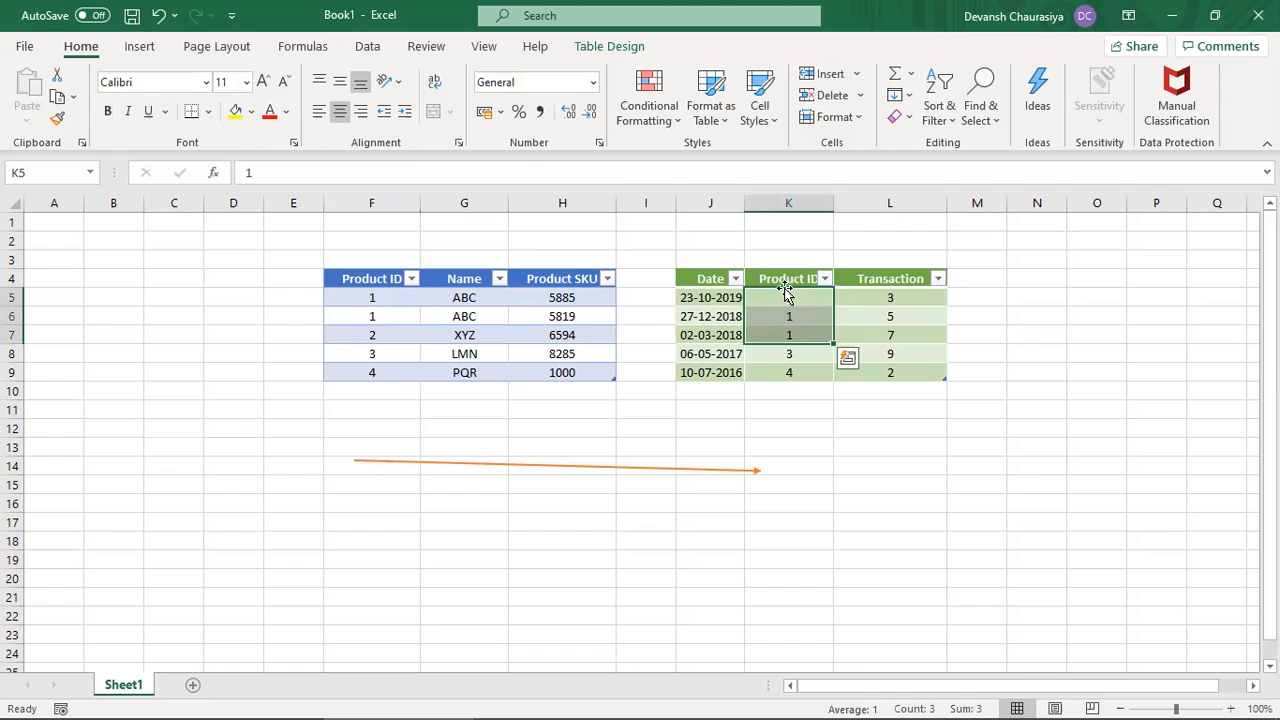
pyautogui.click(786, 360)
pyautogui.click(789, 372)
pyautogui.moveTo(735, 299); pyautogui.dragTo(866, 289)
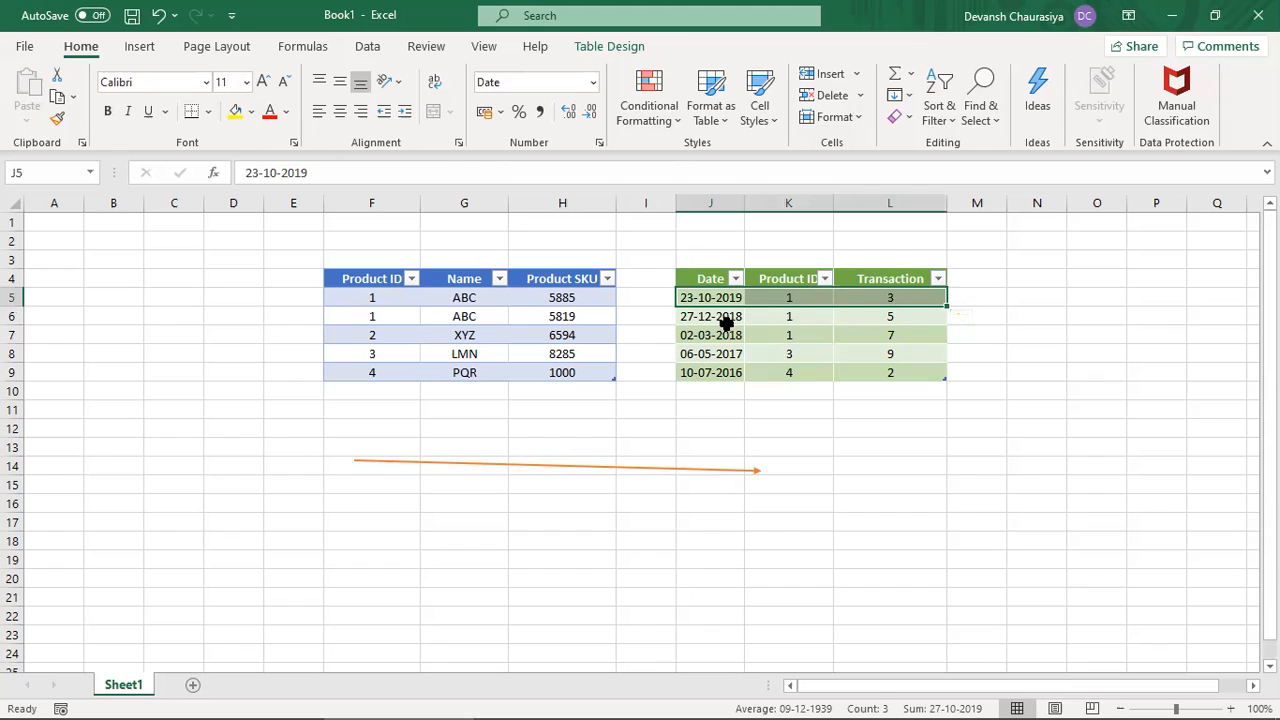
pyautogui.click(790, 296)
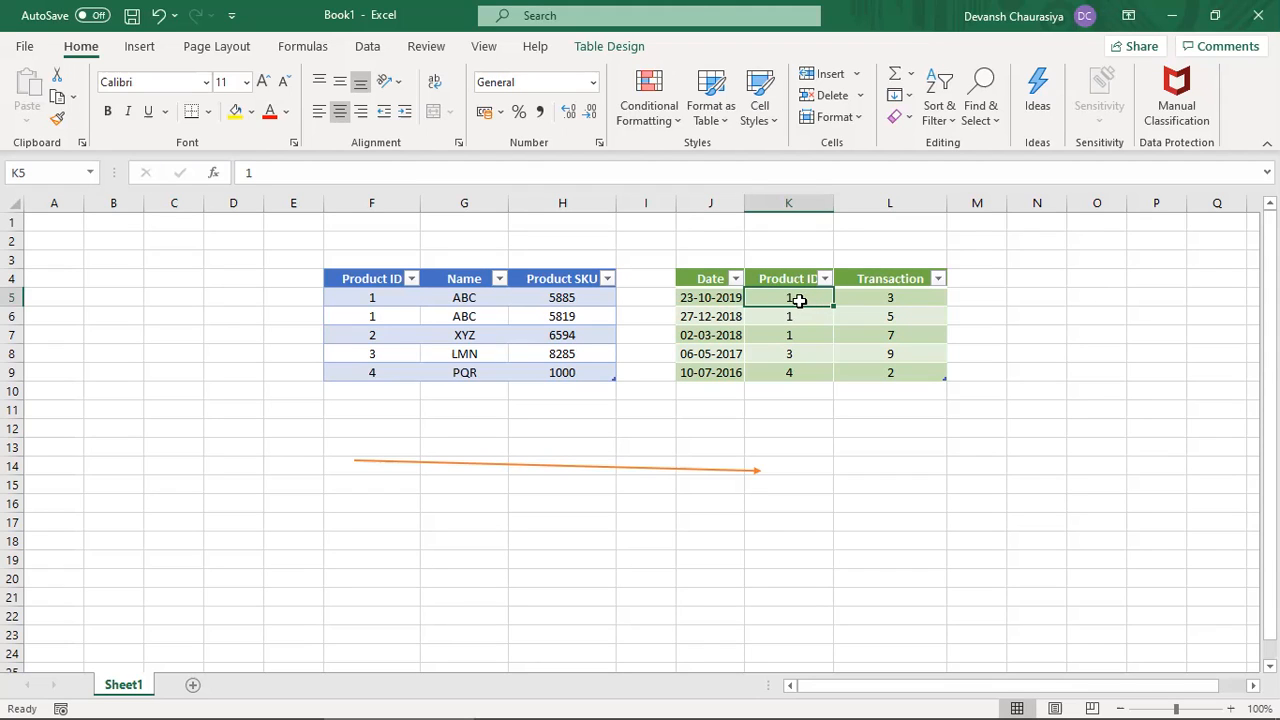
pyautogui.click(728, 300)
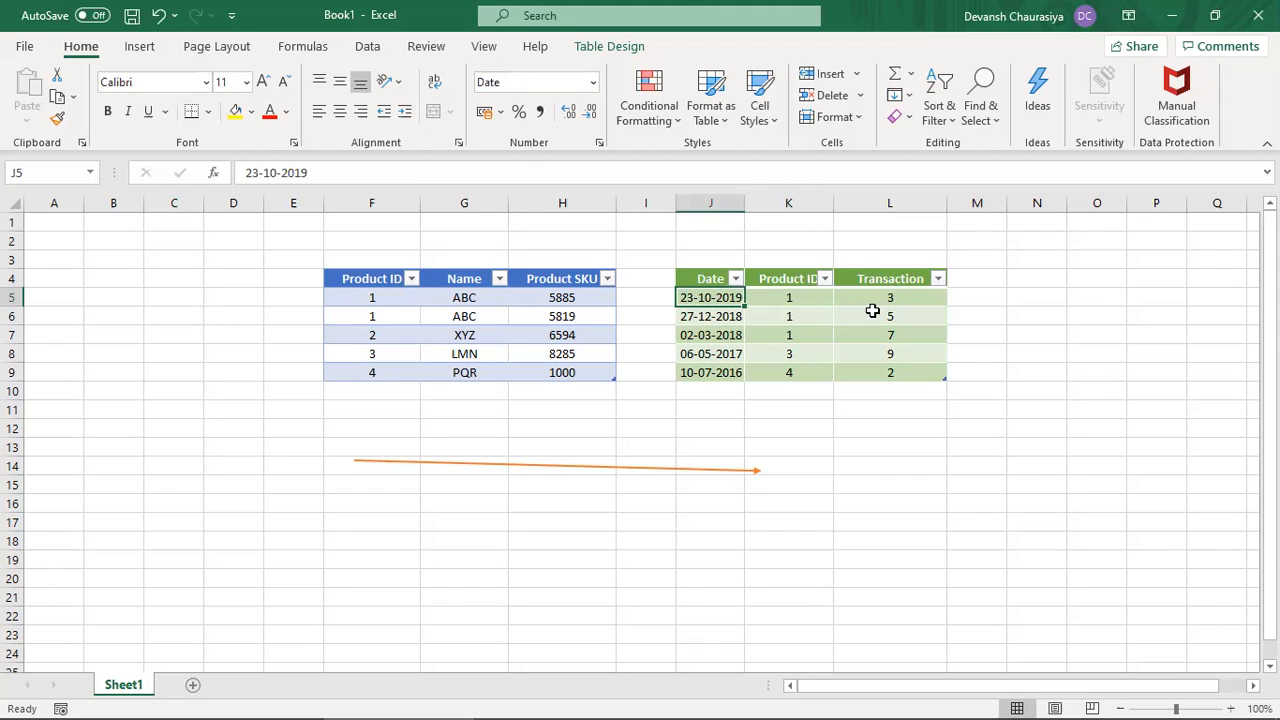
pyautogui.click(811, 320)
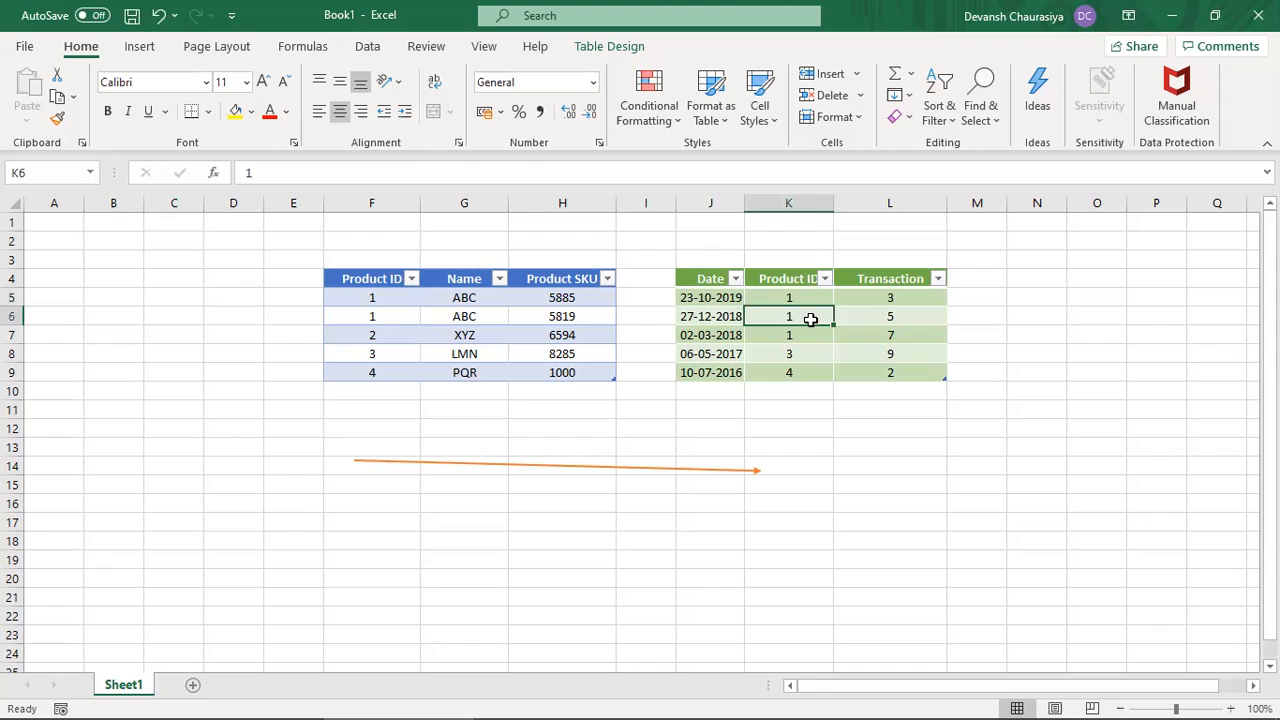
# Step: Change the date in the second row of the transaction table to 27-12-2019
pyautogui.click(880, 320)
pyautogui.click(728, 316)
pyautogui.doubleClick(745, 316)
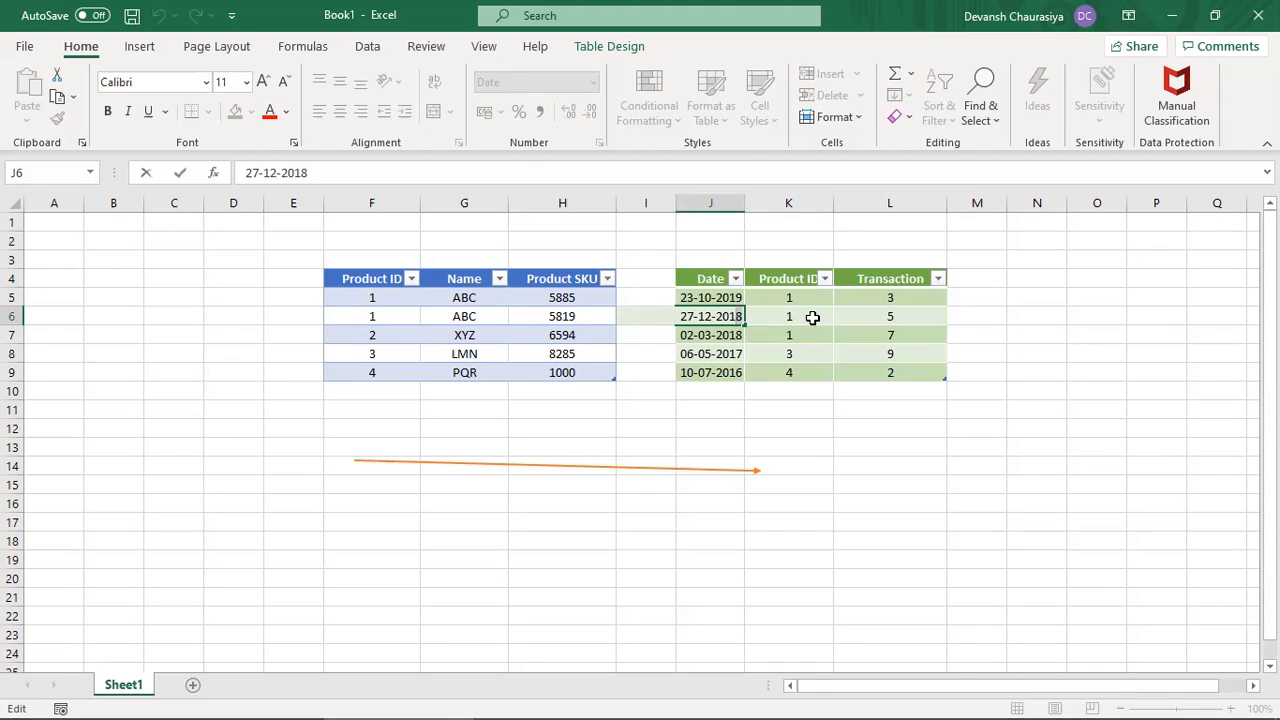
pyautogui.press('BackSpace')
pyautogui.write('9')
pyautogui.press('Return')
# Step: Examine the dates, Product IDs and transactions in the transaction table's first three rows, and the product table's Product ID values
pyautogui.moveTo(720, 297); pyautogui.dragTo(724, 316)
pyautogui.click(806, 316)
pyautogui.click(872, 317)
pyautogui.click(801, 334)
pyautogui.click(880, 331)
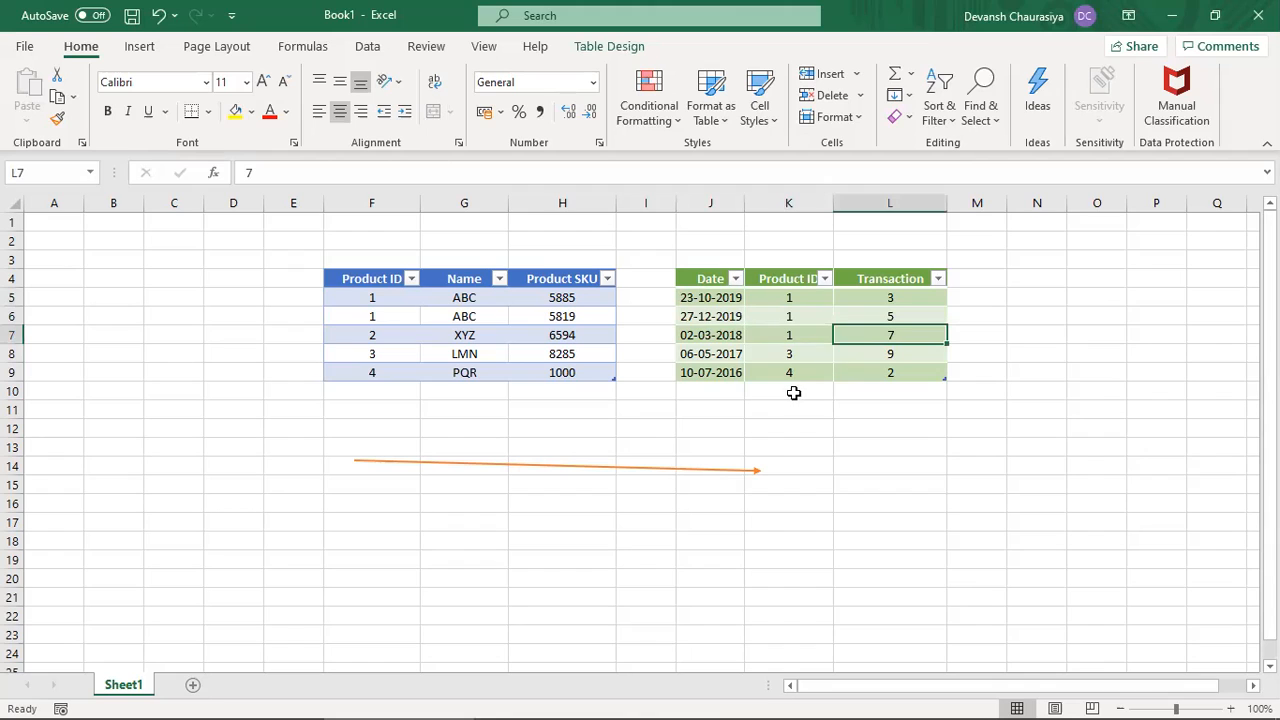
pyautogui.moveTo(371, 297); pyautogui.dragTo(372, 354)
# Step: Highlight the Product ID headers of both tables with a yellow fill and set their font color to Automatic black
pyautogui.click(375, 279)
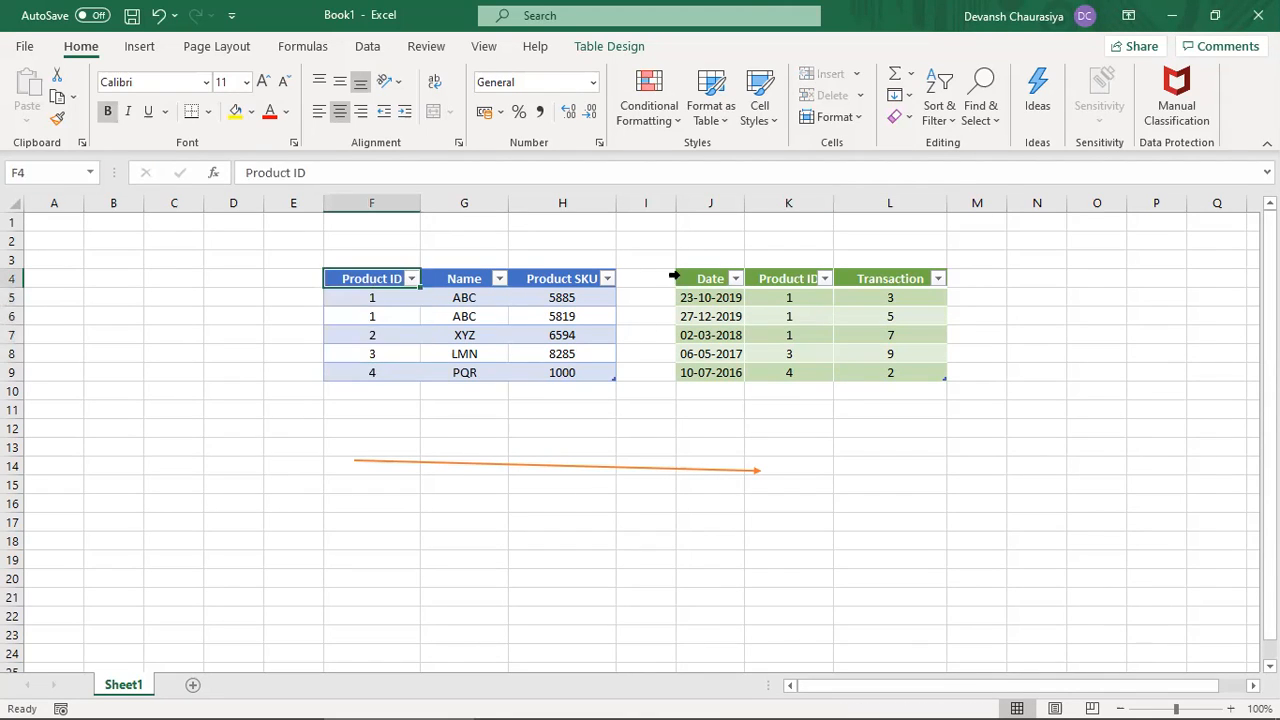
pyautogui.keyDown('ctrl'); pyautogui.click(785, 279); pyautogui.keyUp('ctrl')
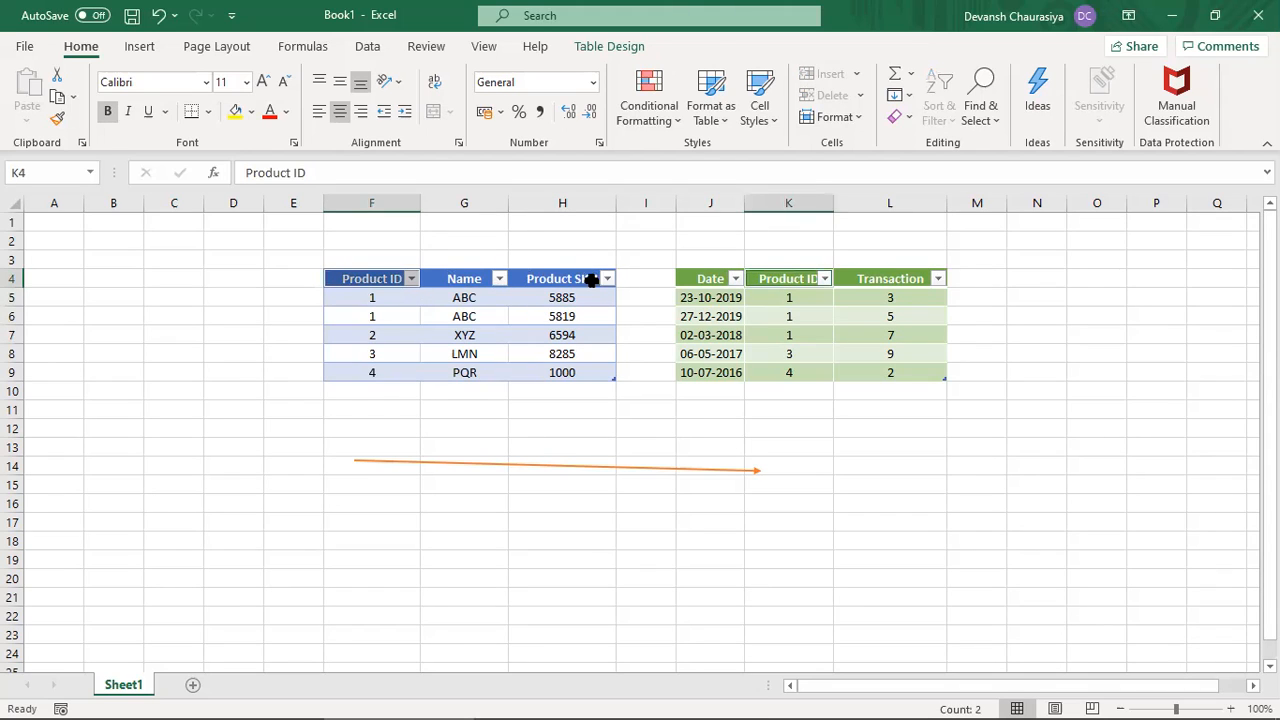
pyautogui.click(236, 111)
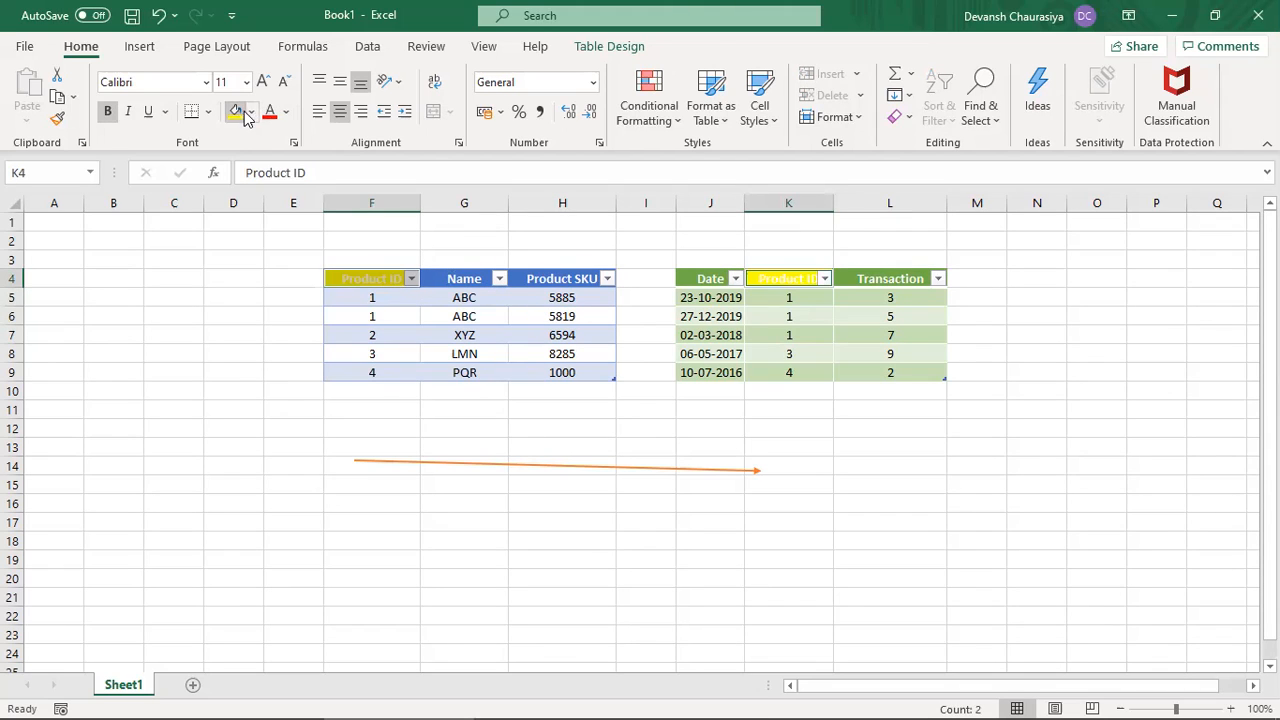
pyautogui.click(285, 113)
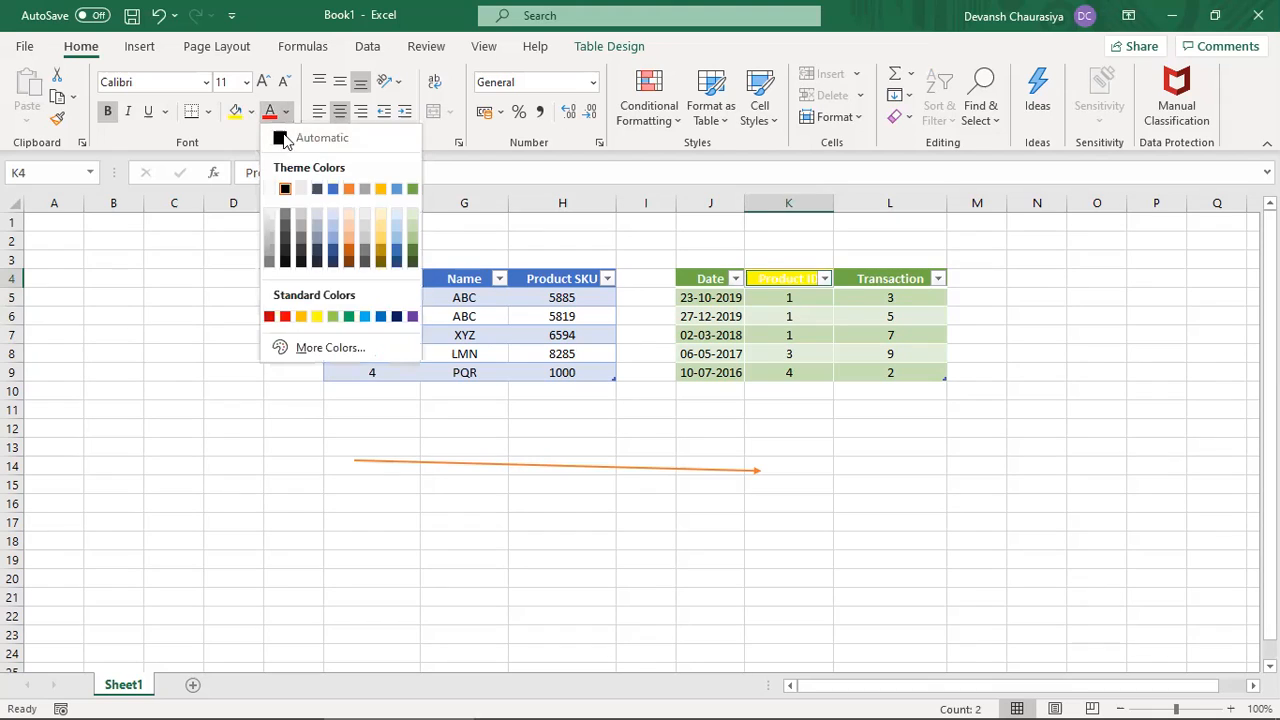
pyautogui.click(278, 138)
pyautogui.click(584, 413)
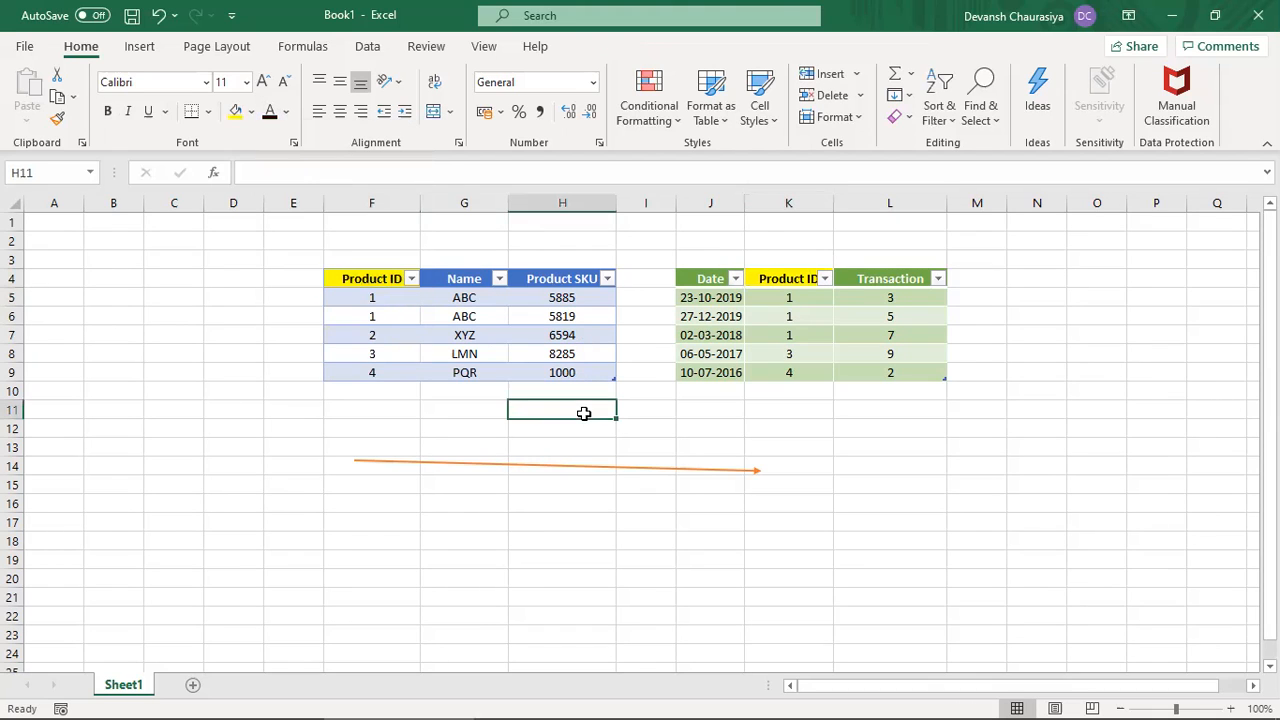
# Step: Compare the Product ID columns of both tables, checking the two ABC rows and their Product SKUs against the first three transactions
pyautogui.click(373, 278)
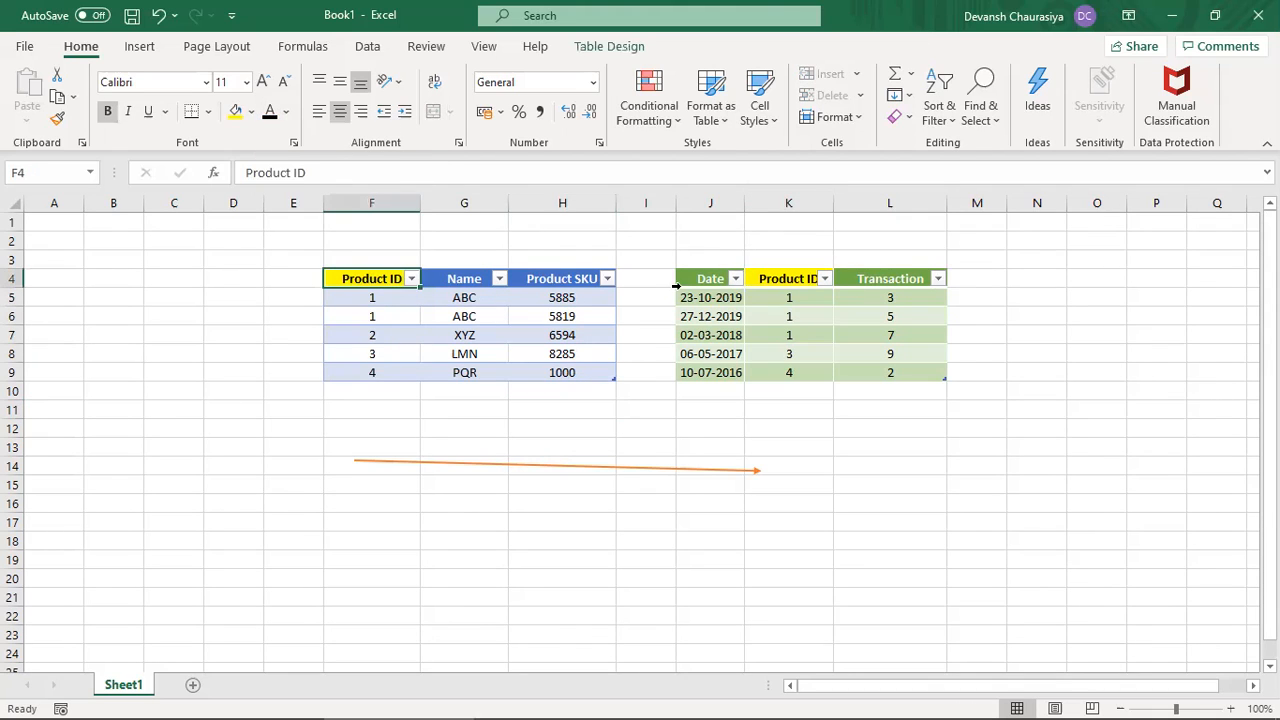
pyautogui.click(788, 278)
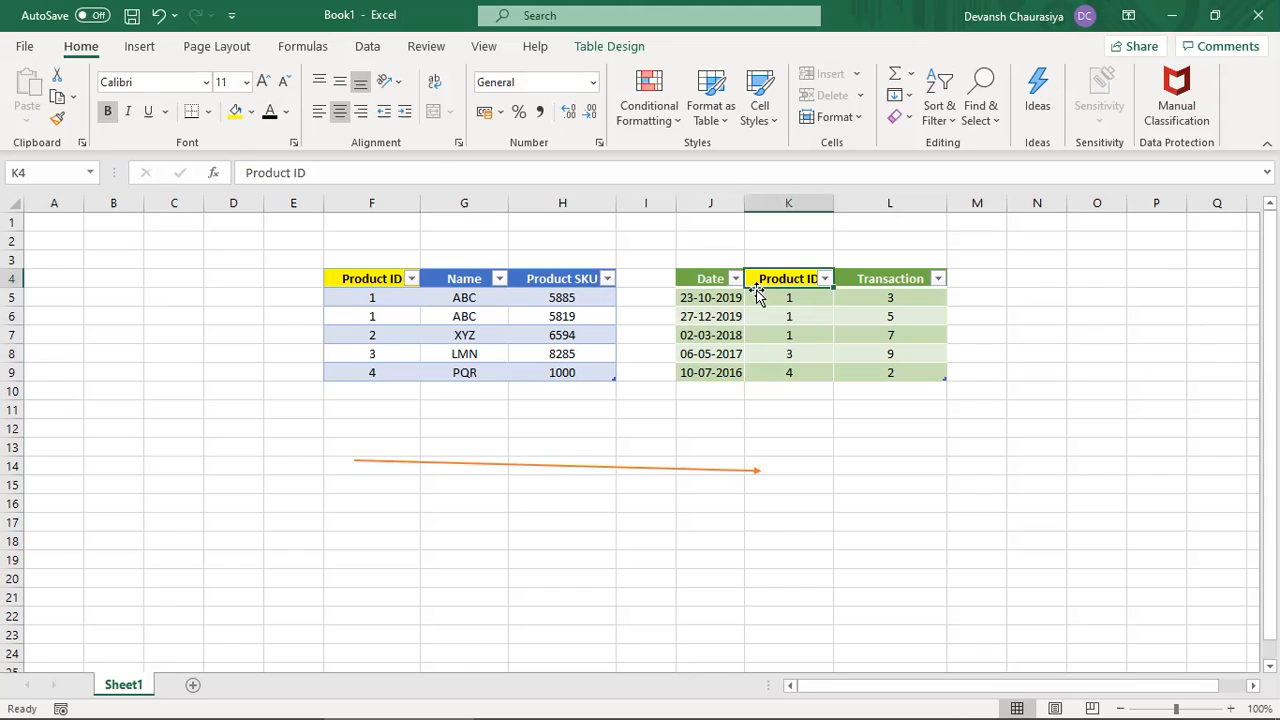
pyautogui.click(371, 297)
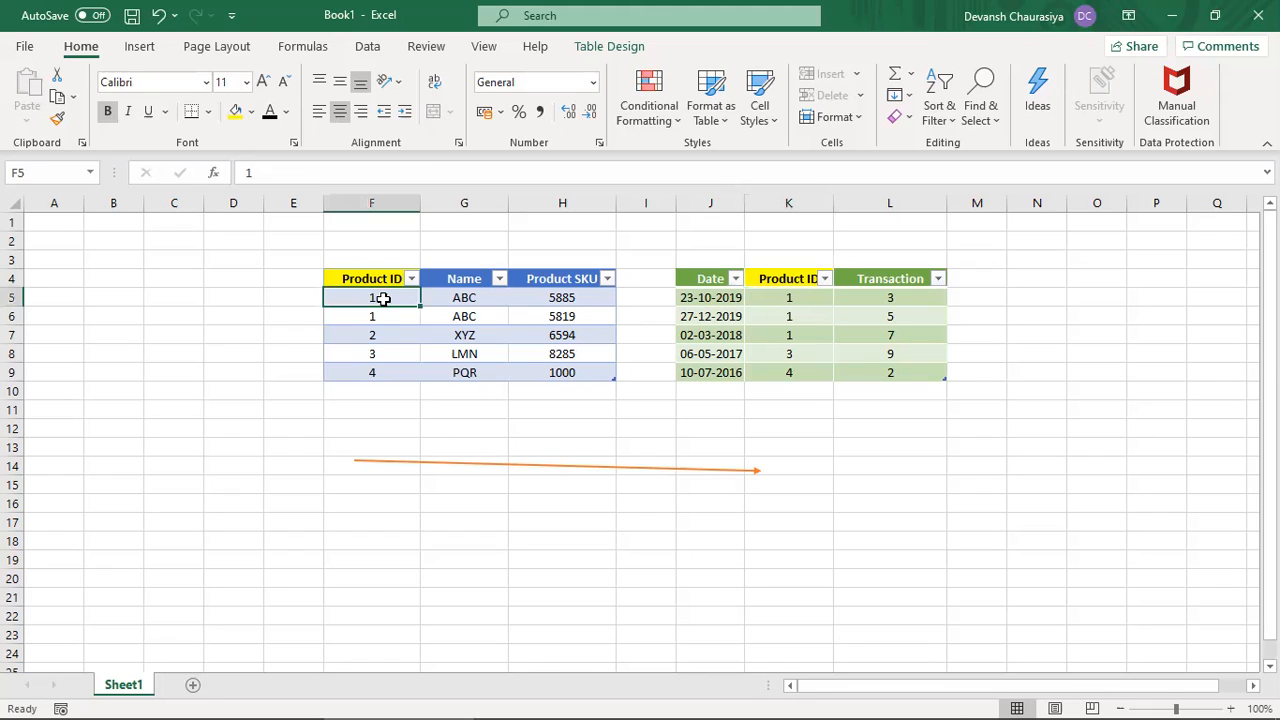
pyautogui.click(477, 297)
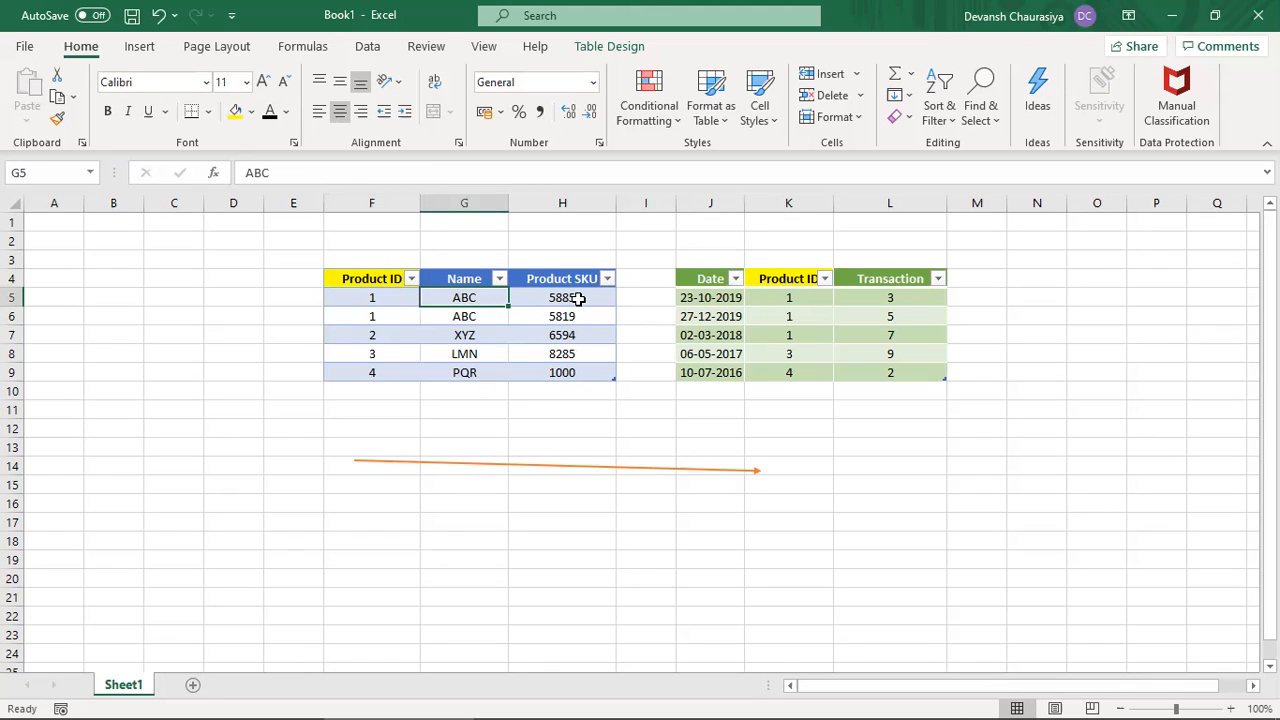
pyautogui.click(576, 293)
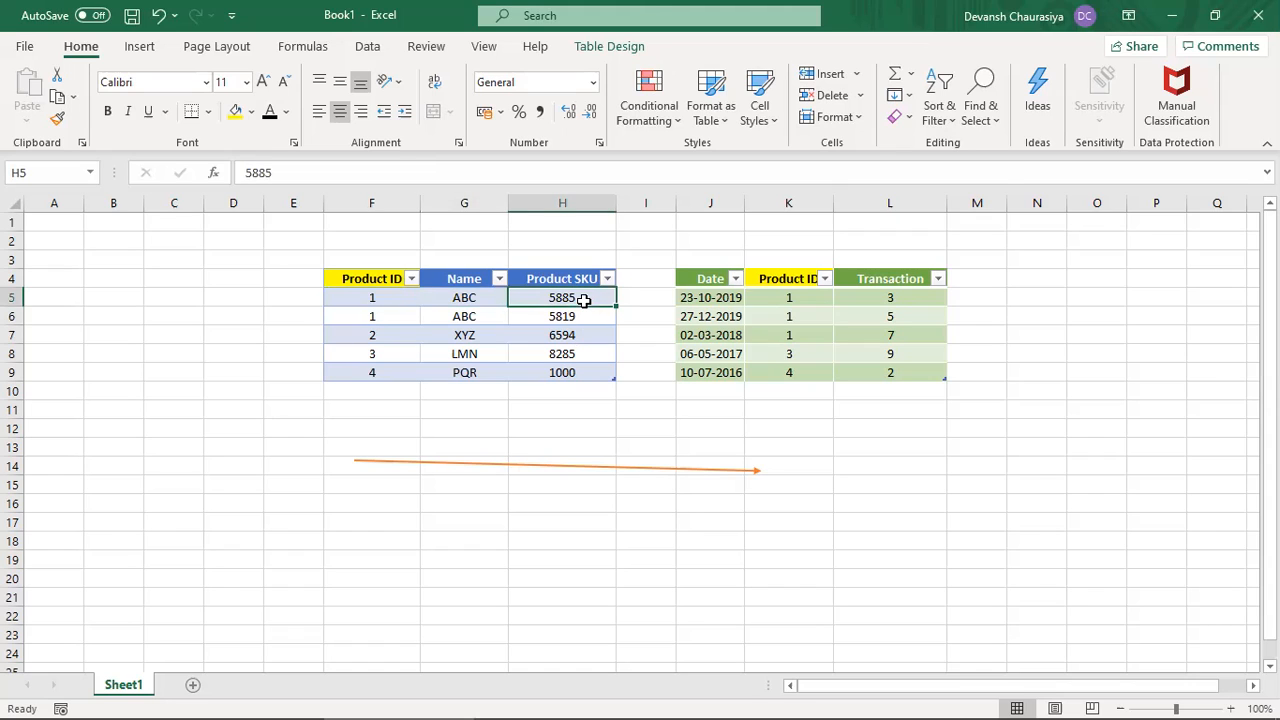
pyautogui.click(876, 300)
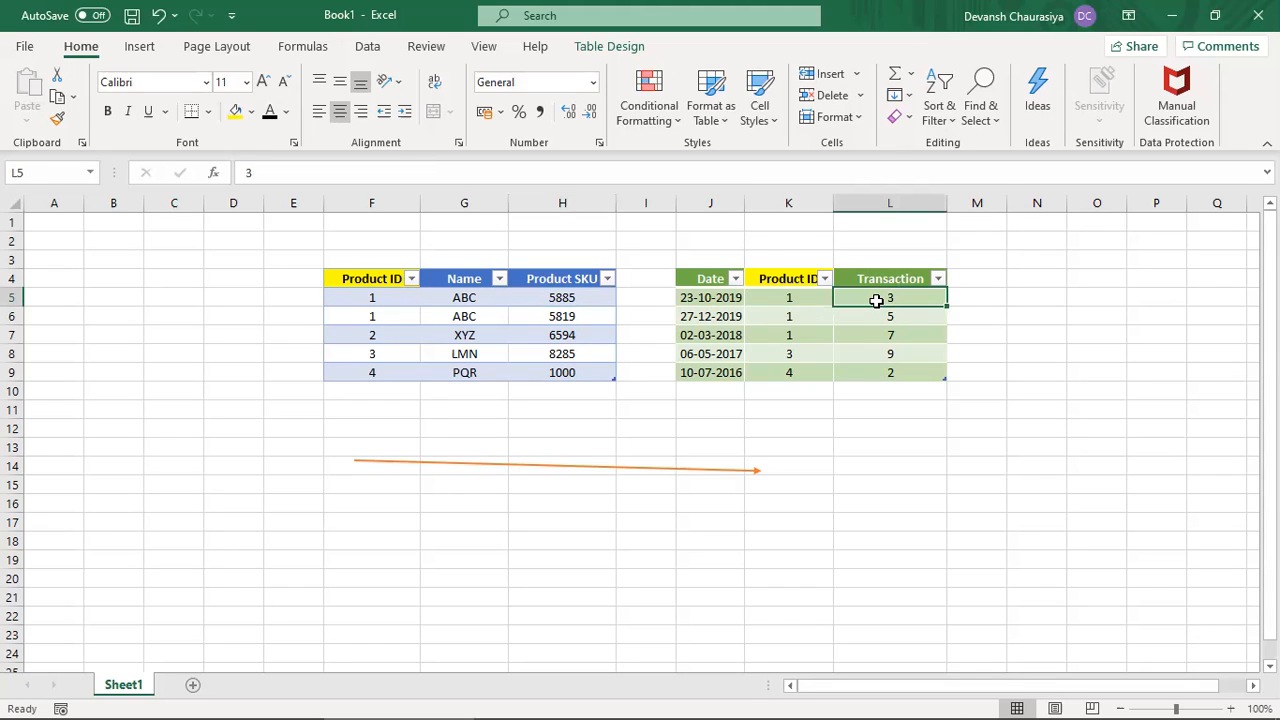
pyautogui.click(468, 298)
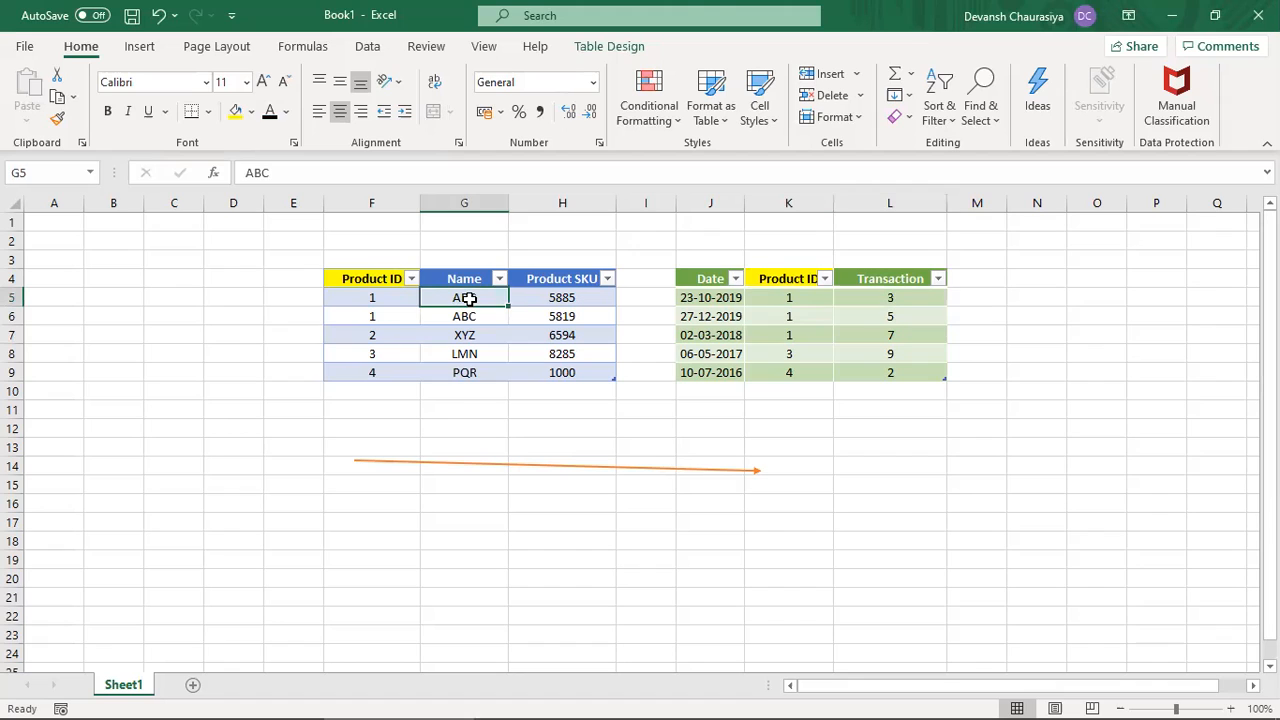
pyautogui.click(872, 298)
pyautogui.click(881, 316)
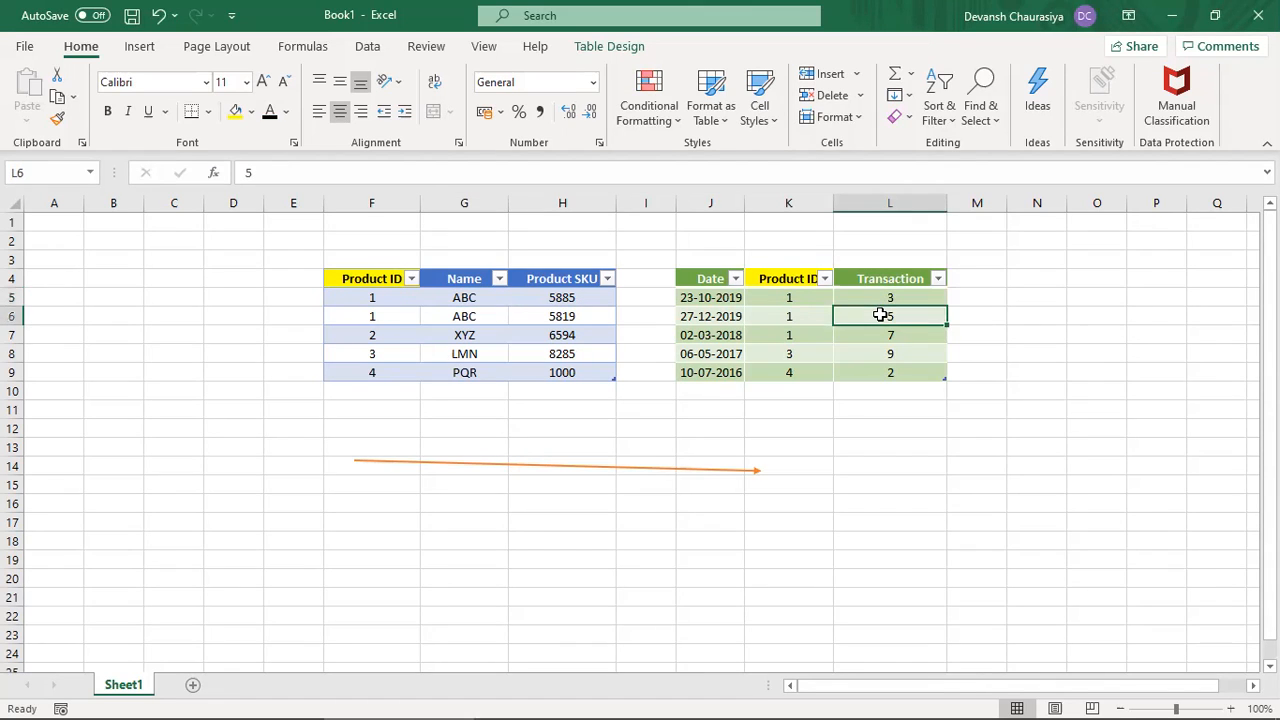
pyautogui.click(886, 334)
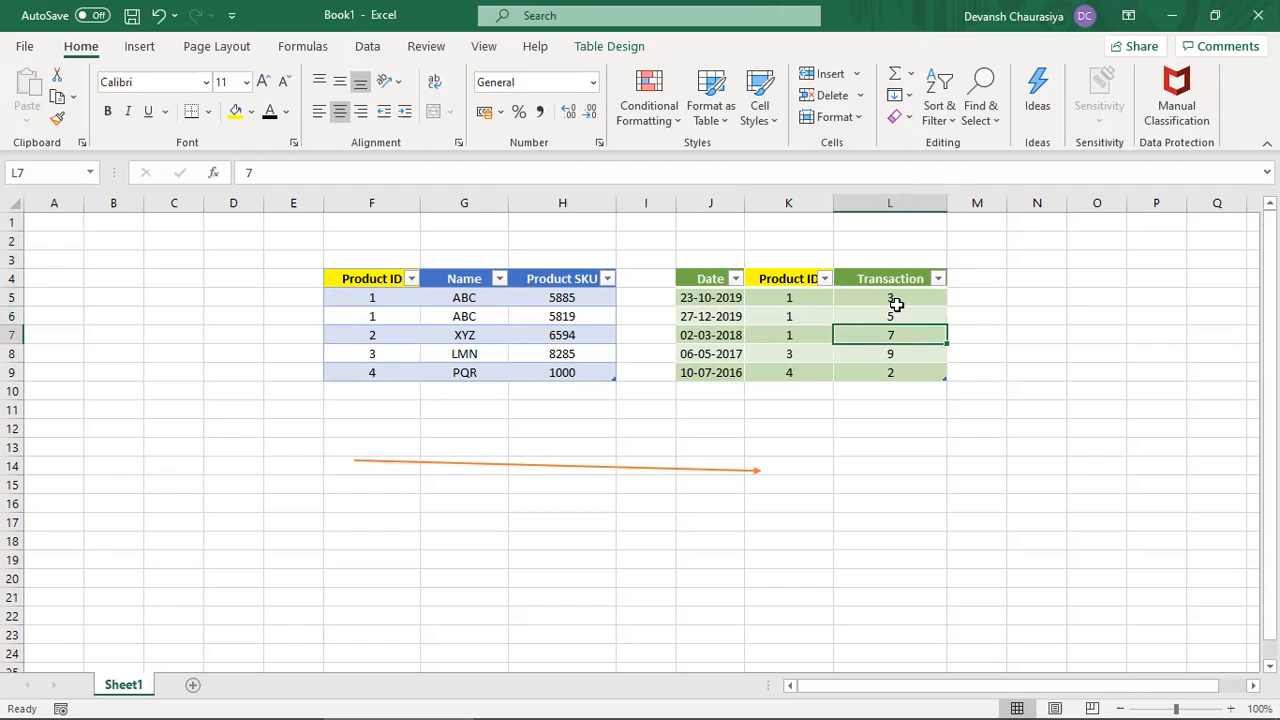
pyautogui.click(570, 297)
pyautogui.click(570, 316)
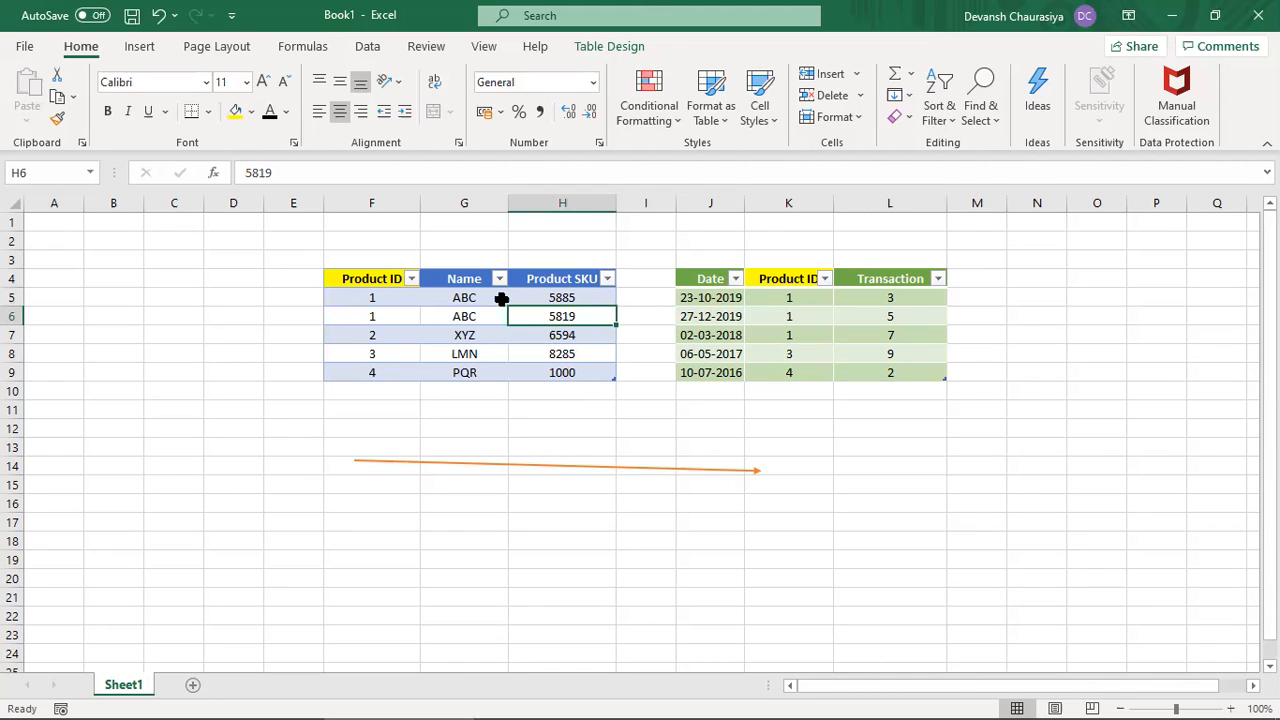
# Step: Switch to Power BI Desktop and try to relate ProductKey in Returns to ProductKey in Sales 2015-2017
pyautogui.moveTo(588, 467); pyautogui.dragTo(614, 450)
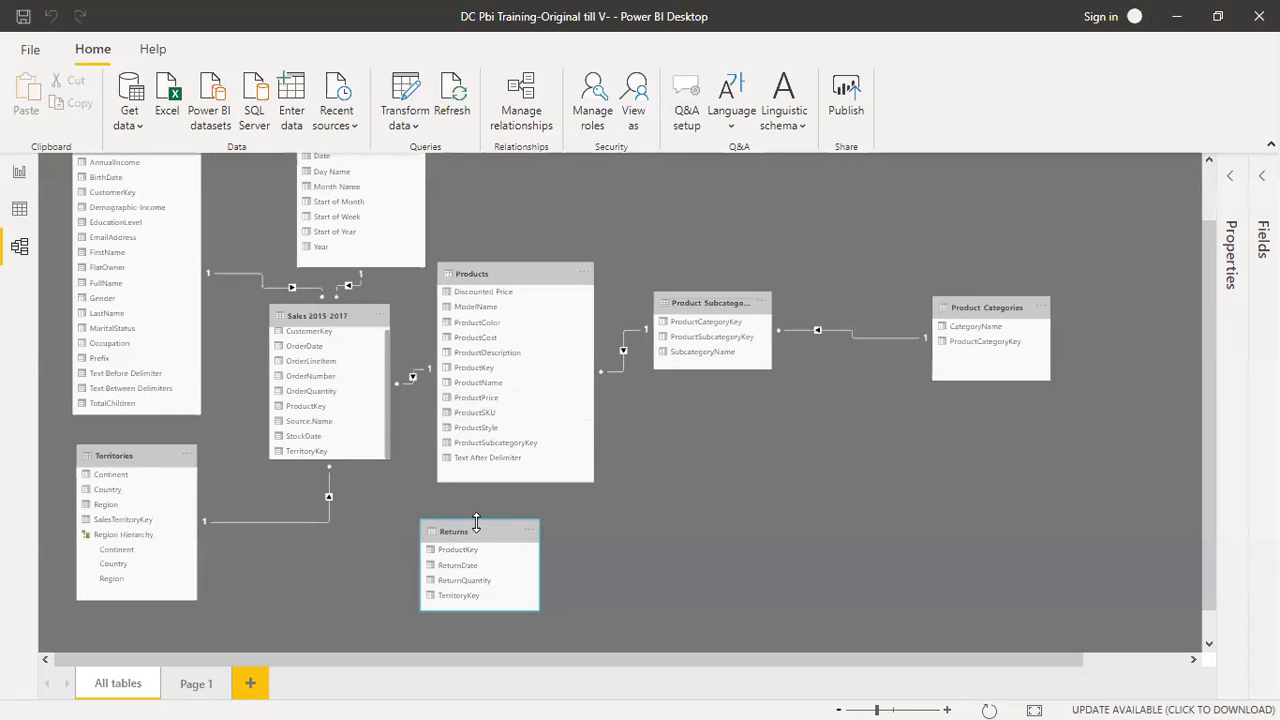
pyautogui.click(477, 530)
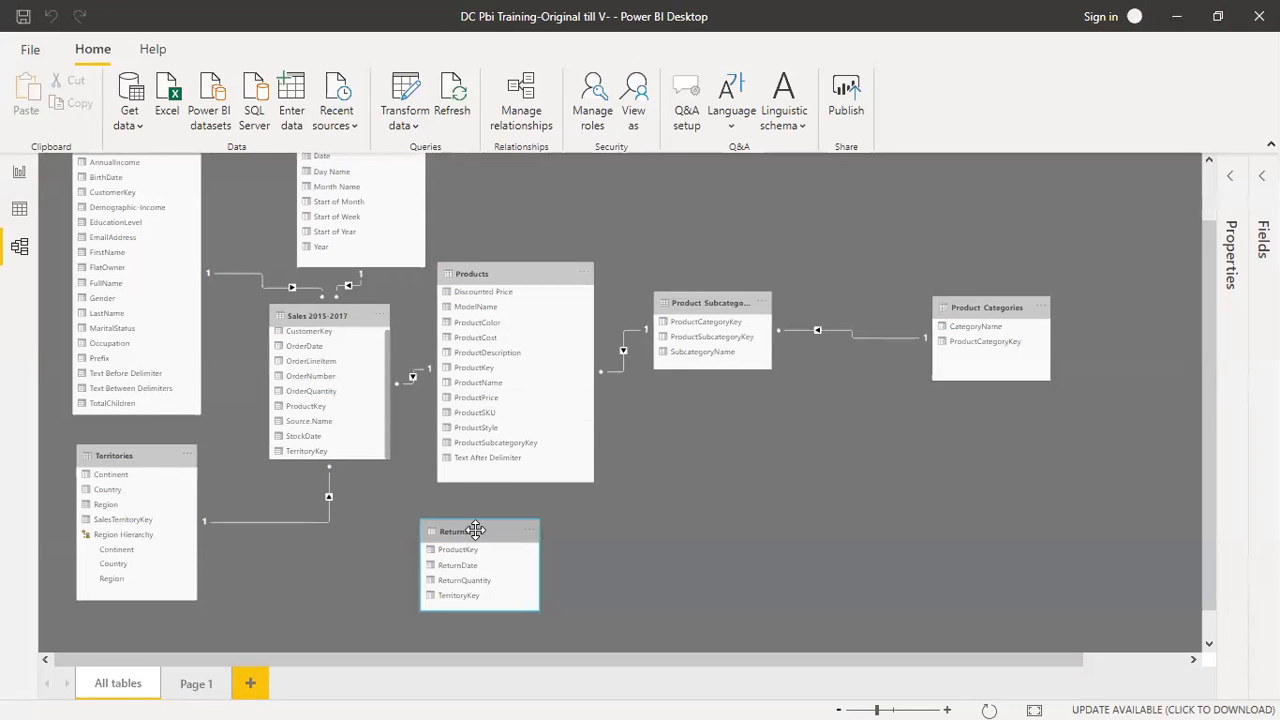
pyautogui.click(947, 705)
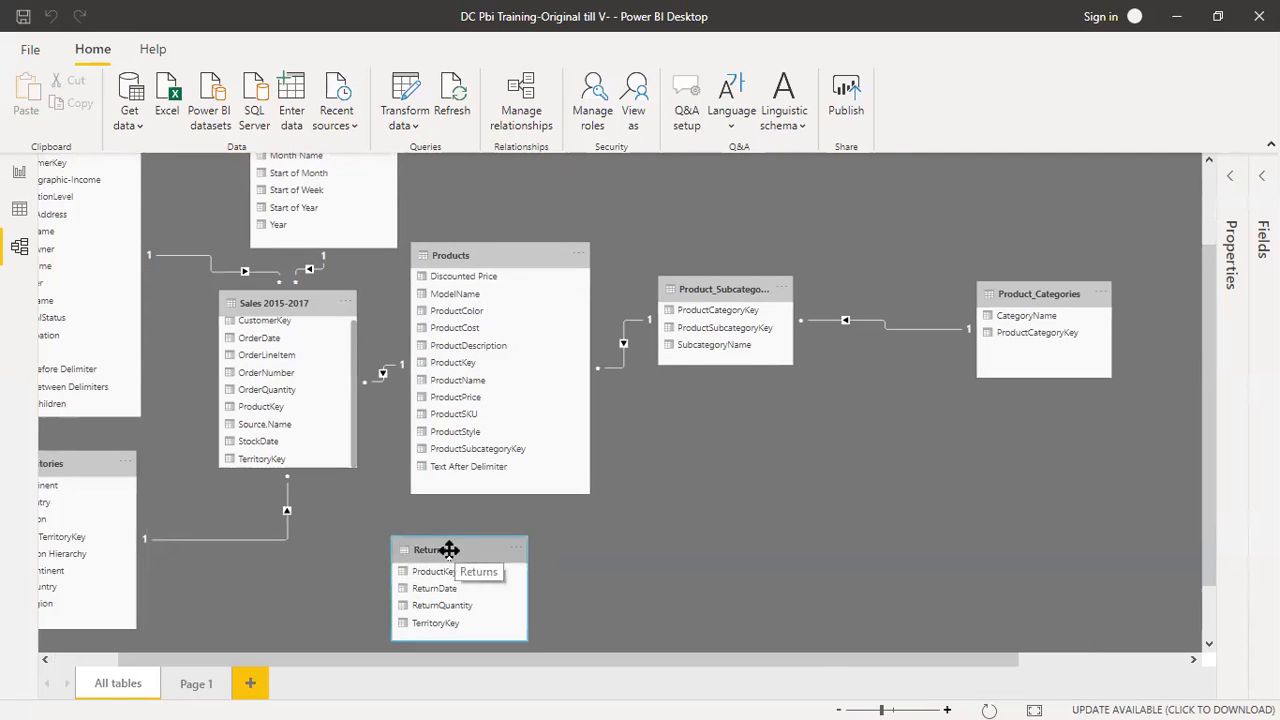
pyautogui.moveTo(451, 561); pyautogui.dragTo(430, 537)
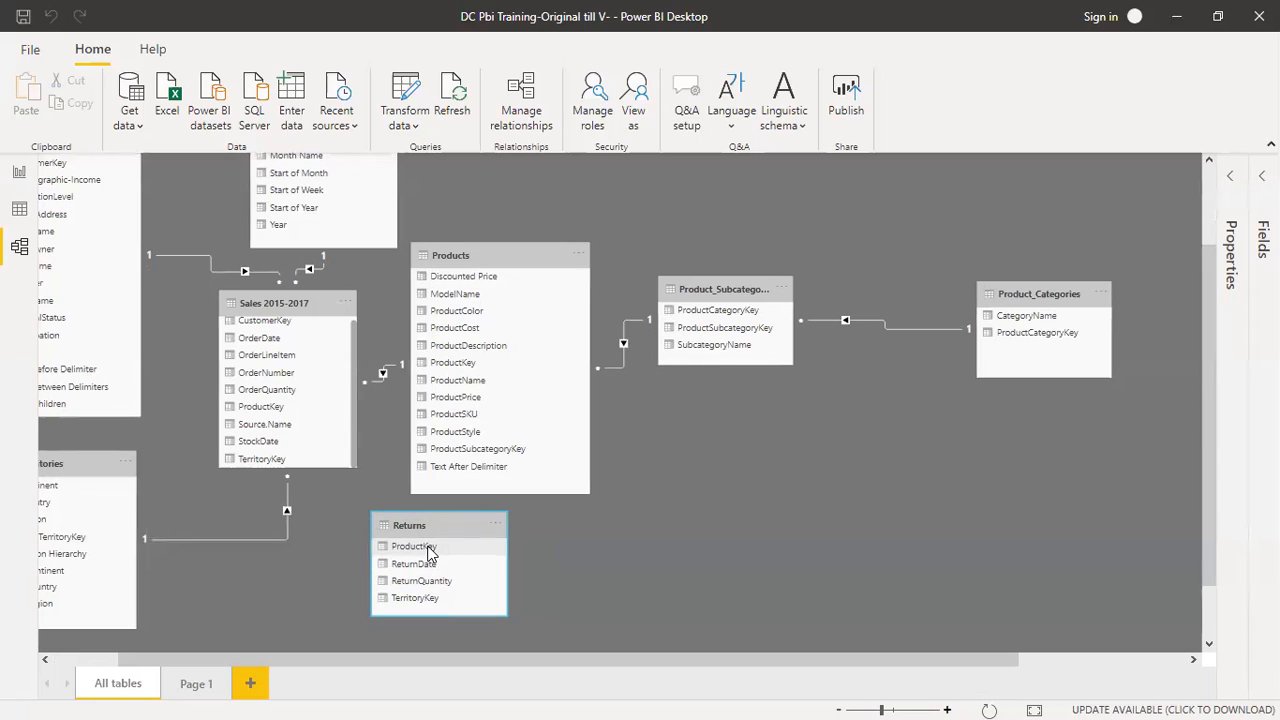
pyautogui.moveTo(424, 556); pyautogui.dragTo(277, 414)
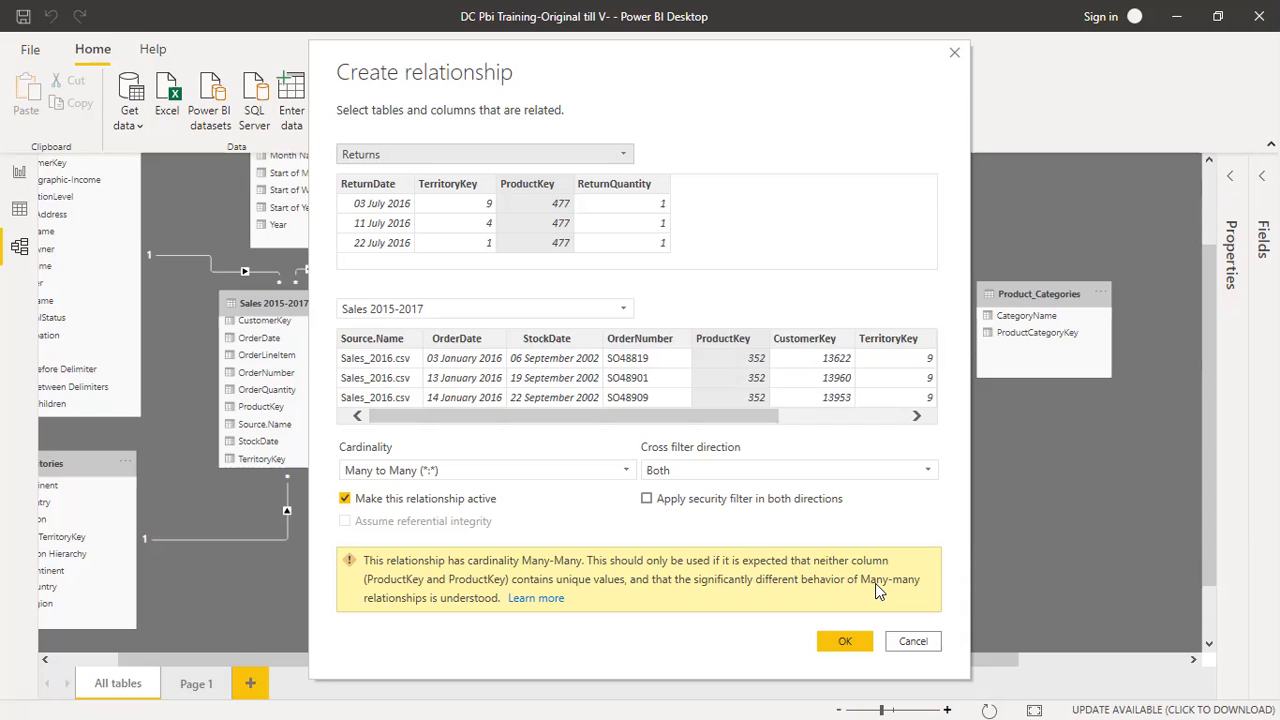
pyautogui.click(912, 642)
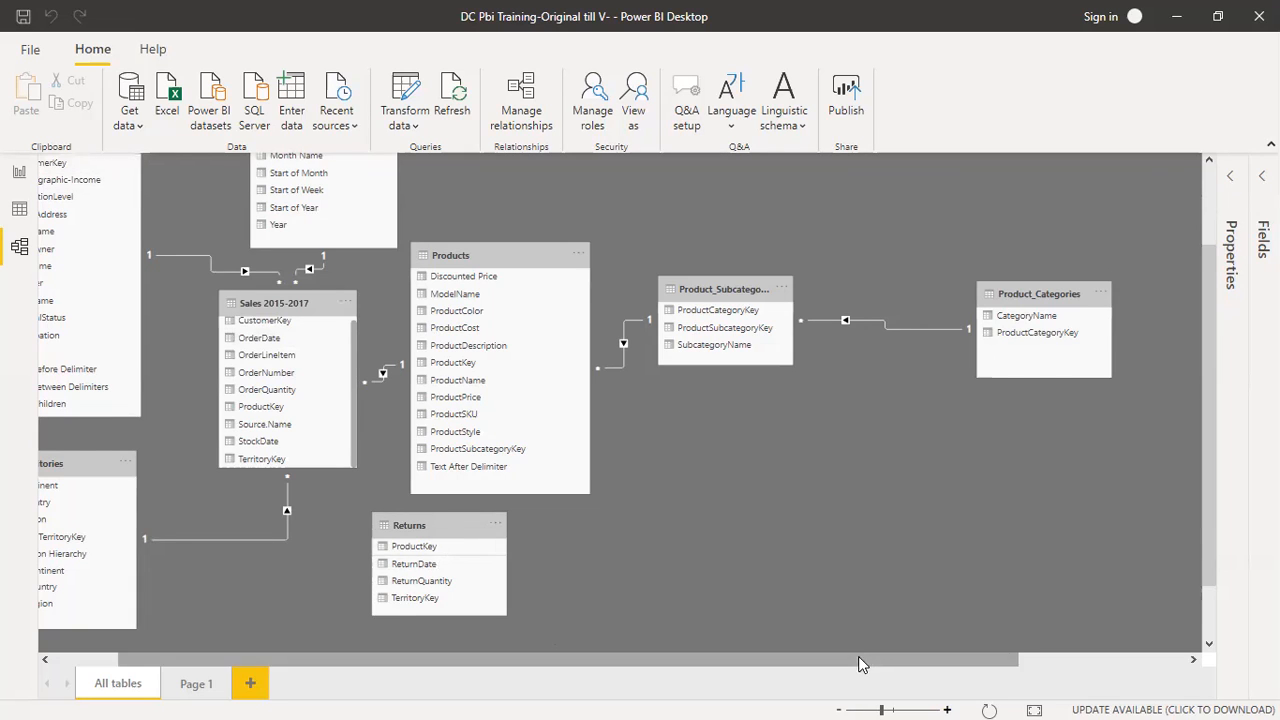
# Step: Rearrange the model diagram with Products, Product_Subcategories and Product_Categories in a row beside Calendar and Returns below Product_Subcategories
pyautogui.hscroll(-2, 857, 660)
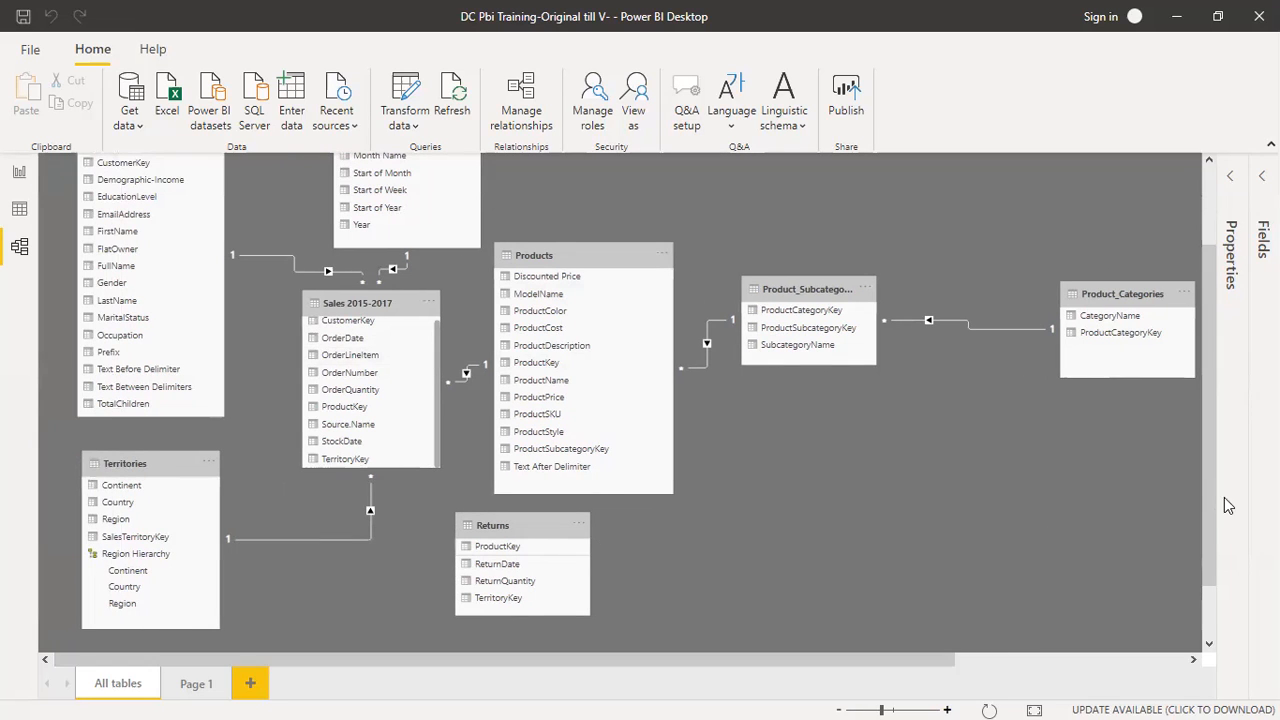
pyautogui.moveTo(1209, 488); pyautogui.dragTo(1201, 405)
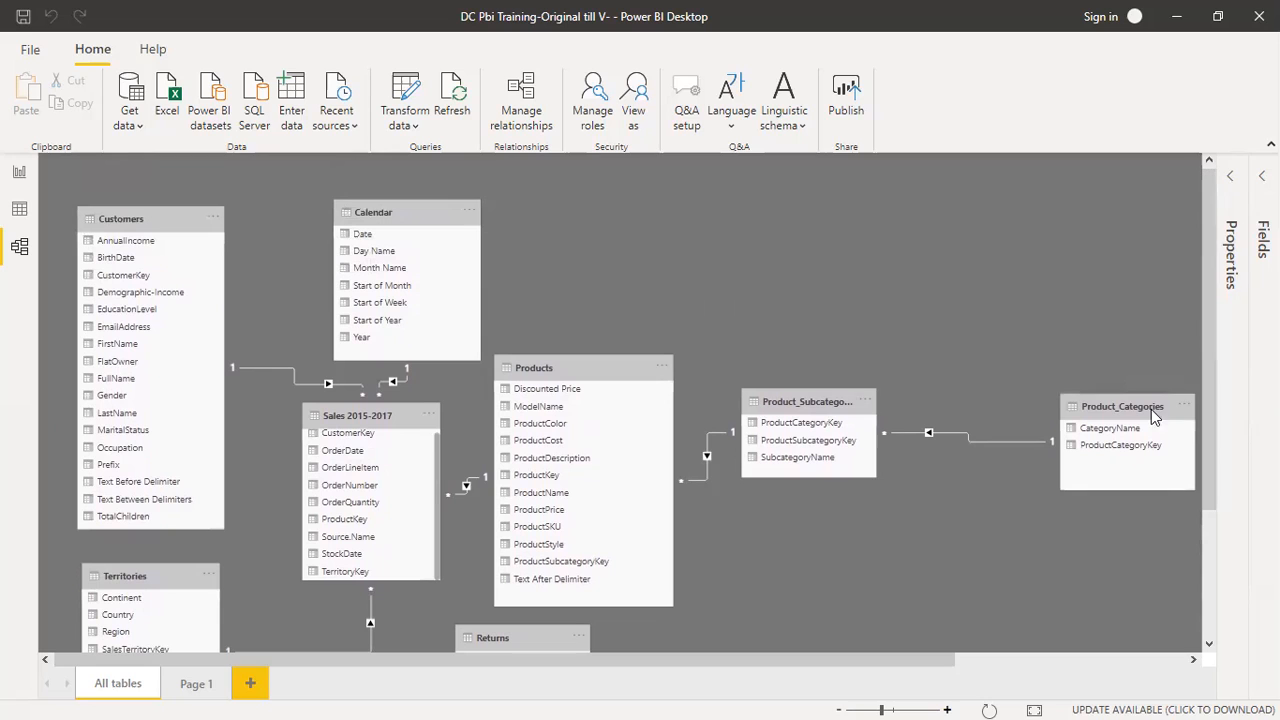
pyautogui.moveTo(590, 368); pyautogui.dragTo(625, 222)
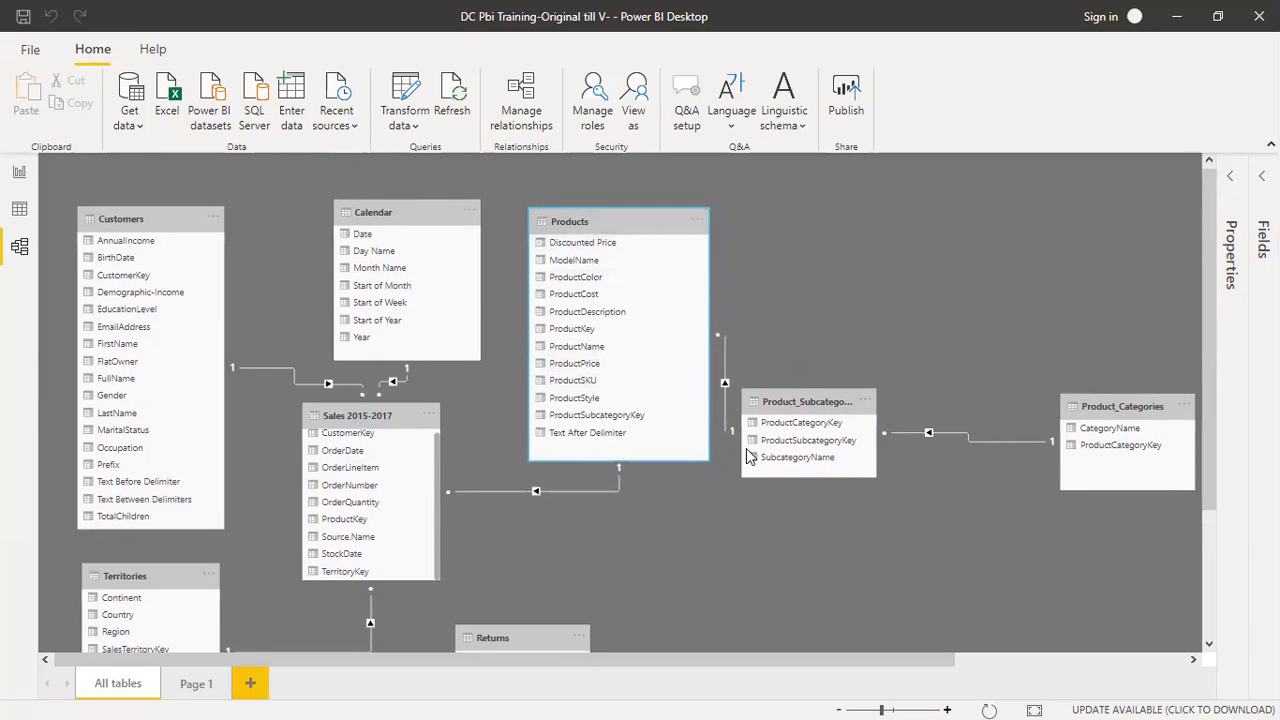
pyautogui.moveTo(804, 402); pyautogui.dragTo(811, 264)
pyautogui.moveTo(1105, 406); pyautogui.dragTo(1042, 262)
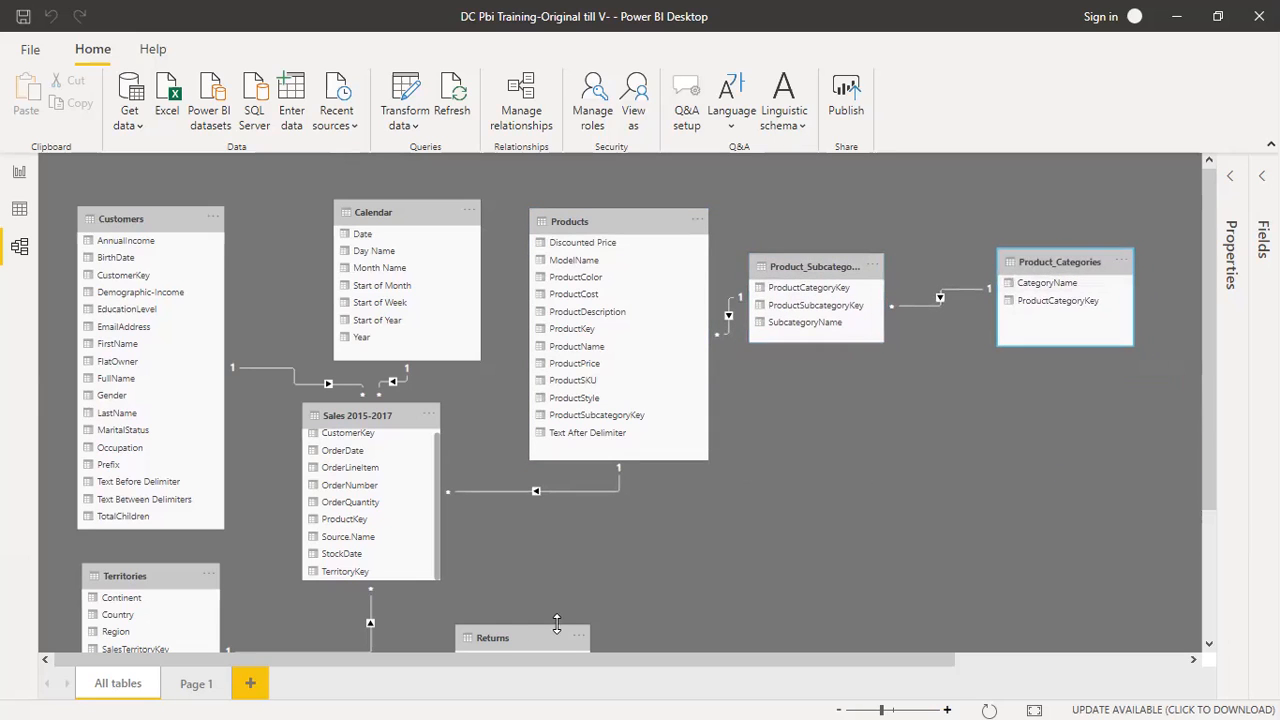
pyautogui.moveTo(529, 634); pyautogui.dragTo(800, 494)
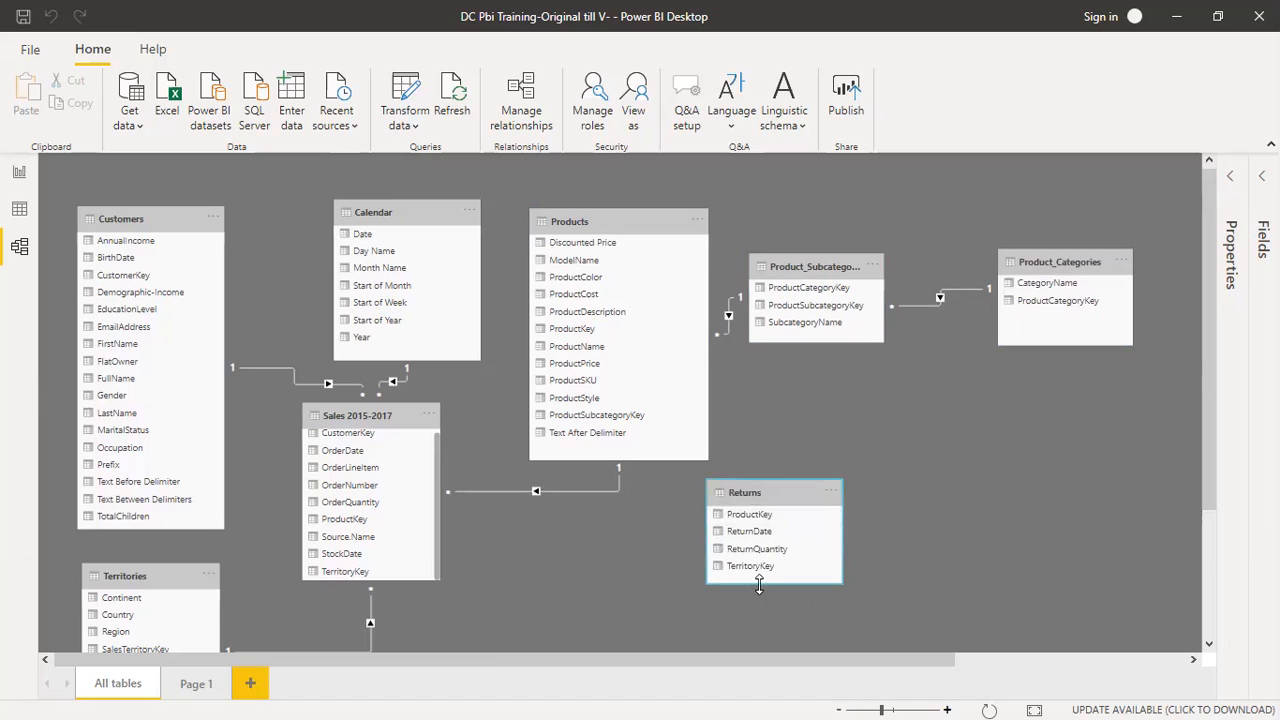
# Step: Add ReturnQuantity from the Returns table to the values of the report's ProductKey matrix, and return to the model diagram
pyautogui.click(18, 172)
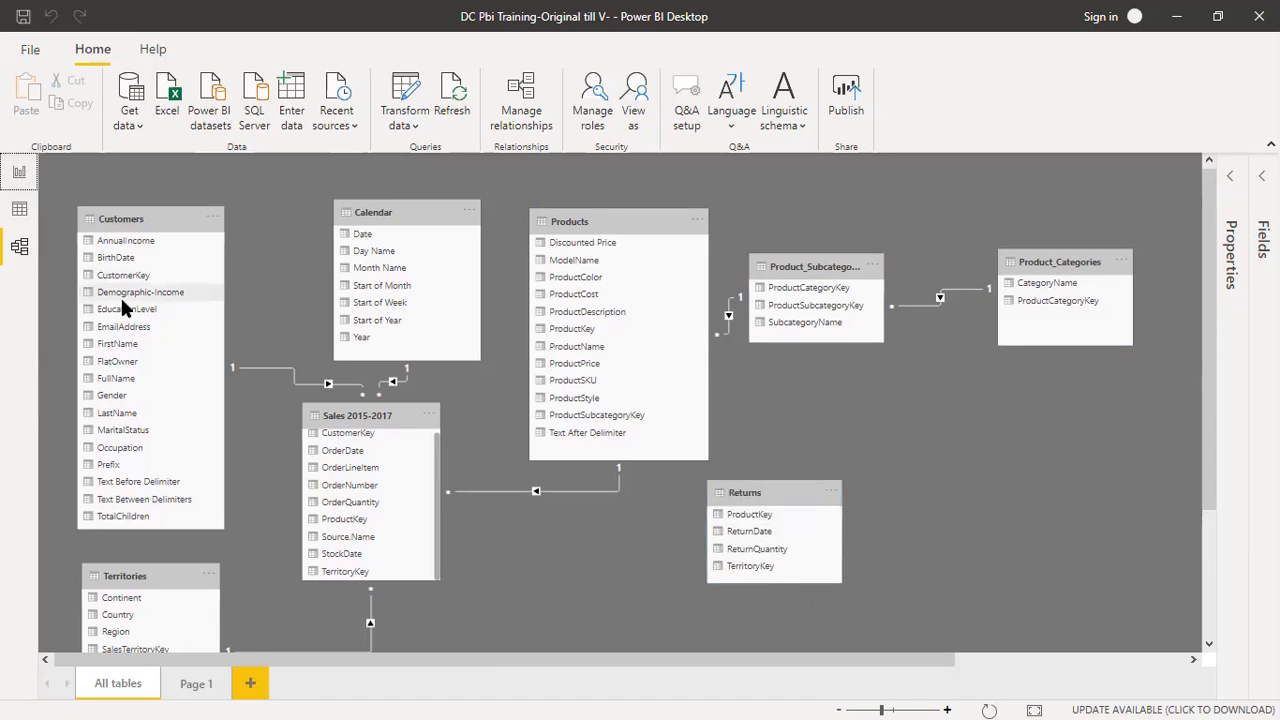
pyautogui.click(18, 174)
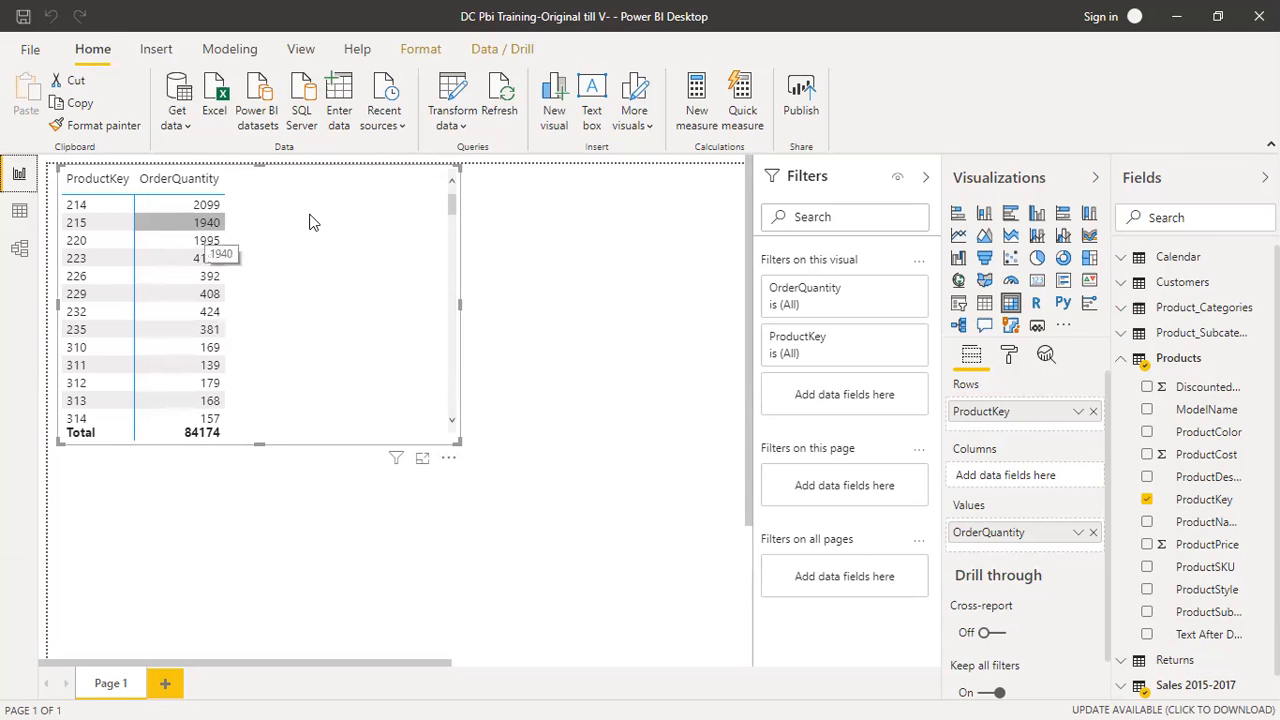
pyautogui.click(1145, 498)
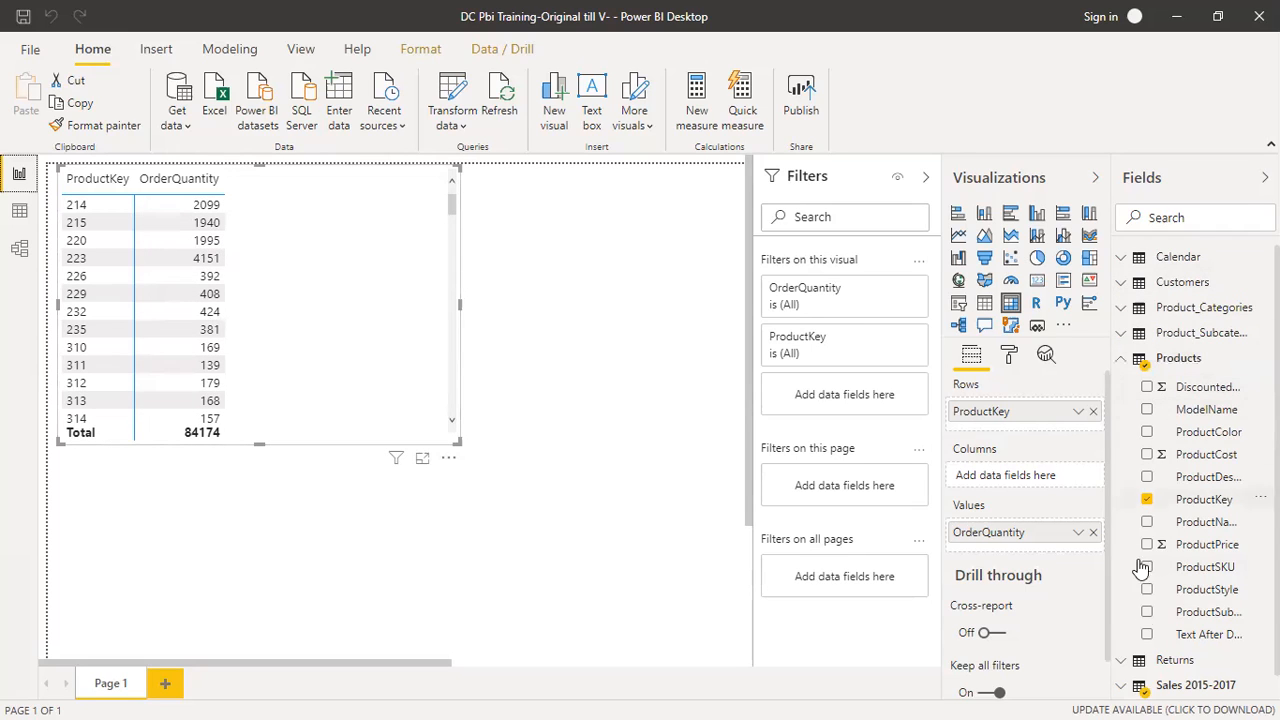
pyautogui.scroll(-1, 1212, 626)
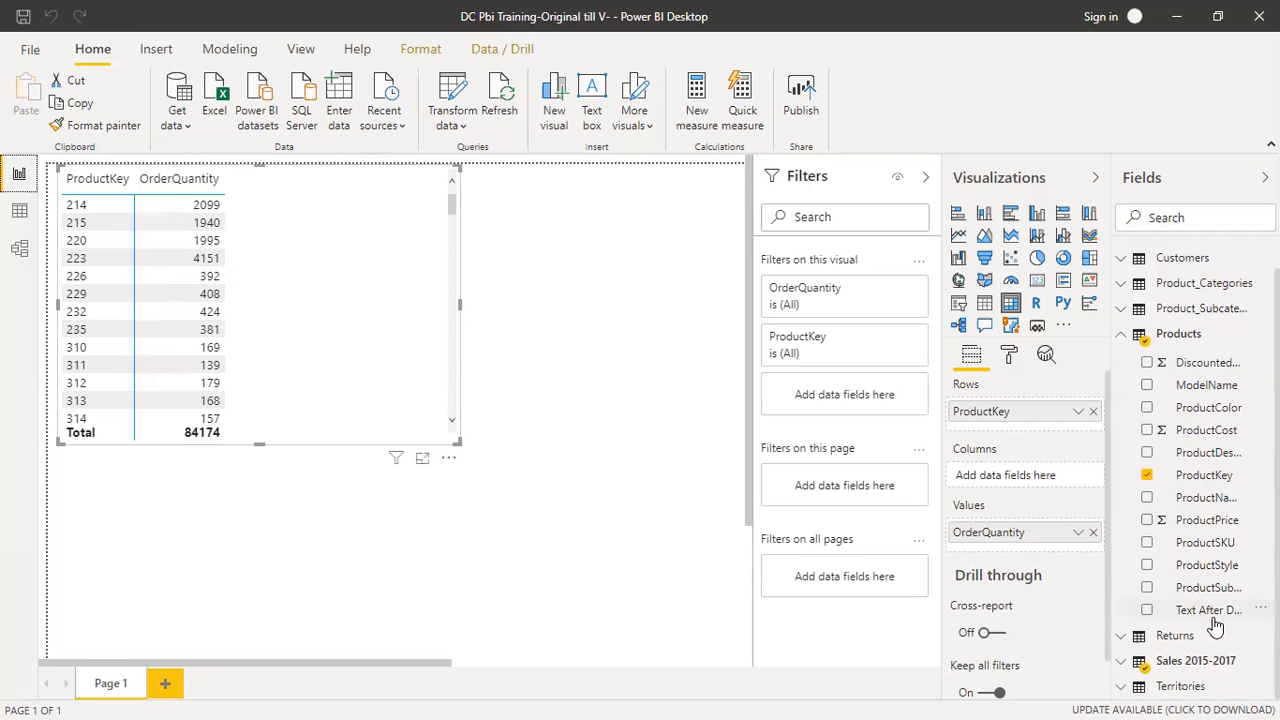
pyautogui.click(1122, 638)
pyautogui.scroll(-3, 1245, 652)
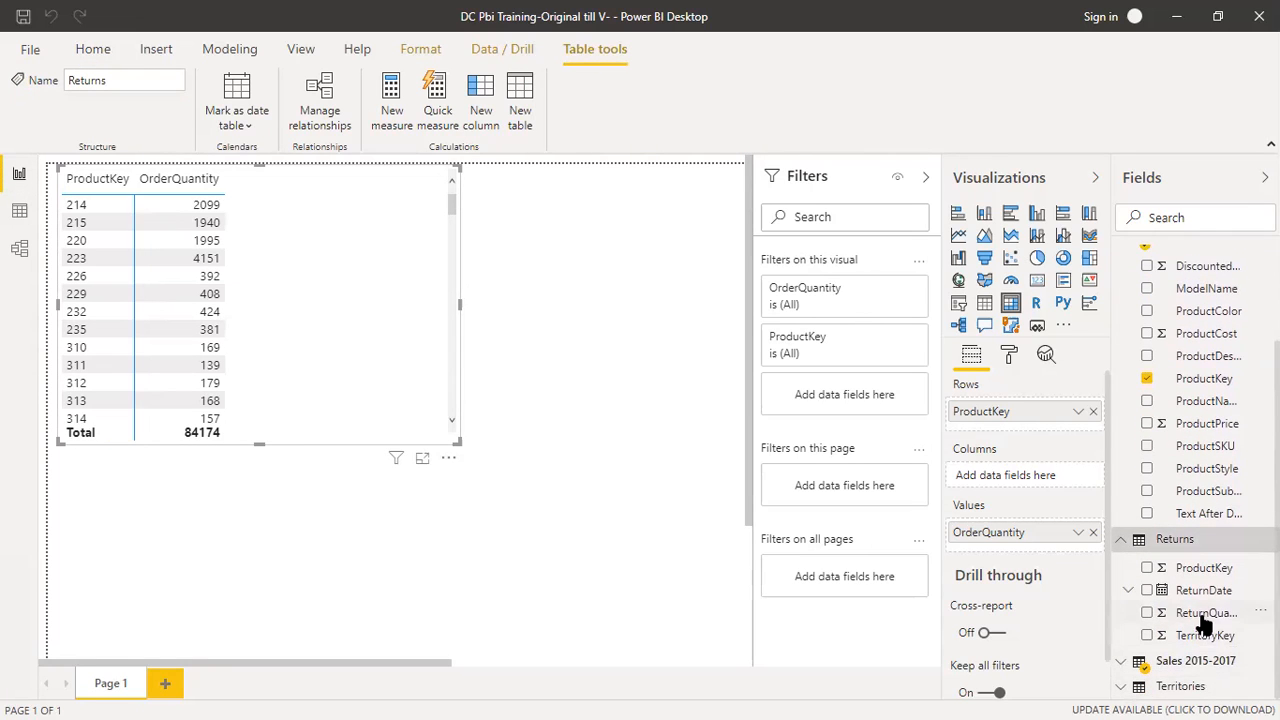
pyautogui.moveTo(1205, 620); pyautogui.dragTo(1010, 550)
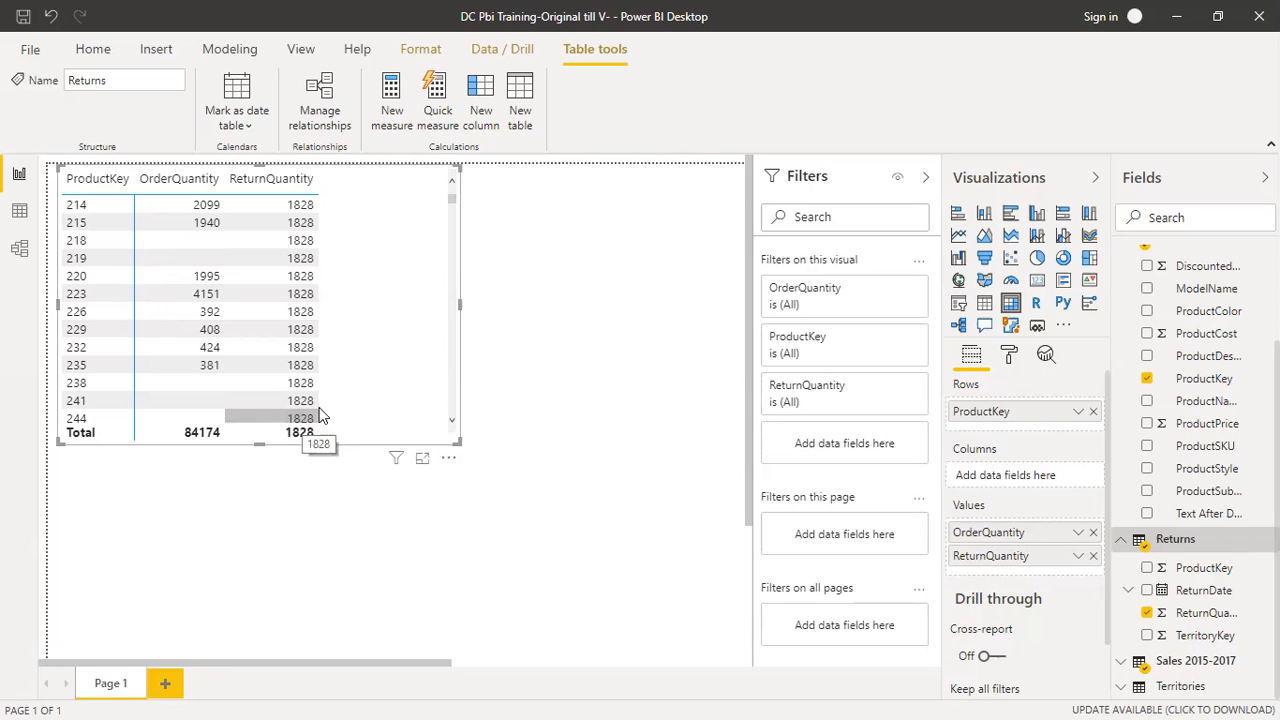
pyautogui.click(21, 252)
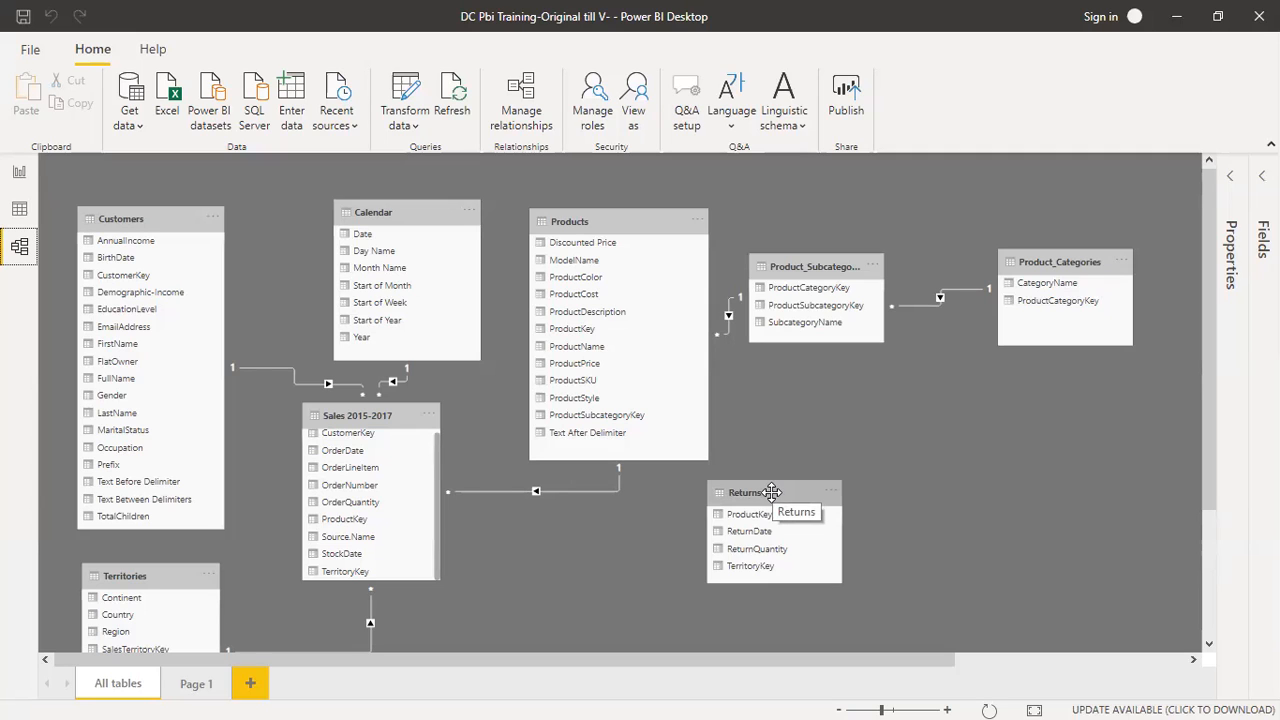
# Step: Relate TerritoryKey in Returns to SalesTerritoryKey in Territories, and place the Returns table below Products in the model diagram
pyautogui.moveTo(771, 492); pyautogui.dragTo(689, 502)
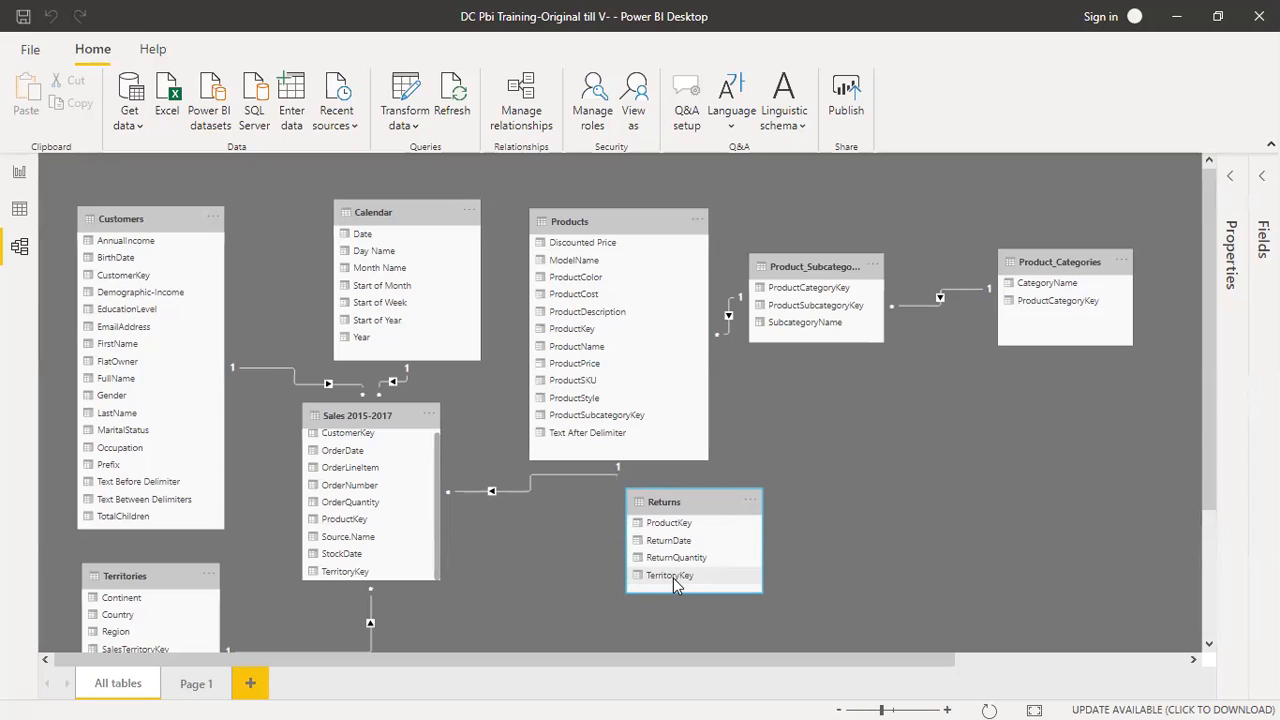
pyautogui.moveTo(673, 576); pyautogui.dragTo(155, 468)
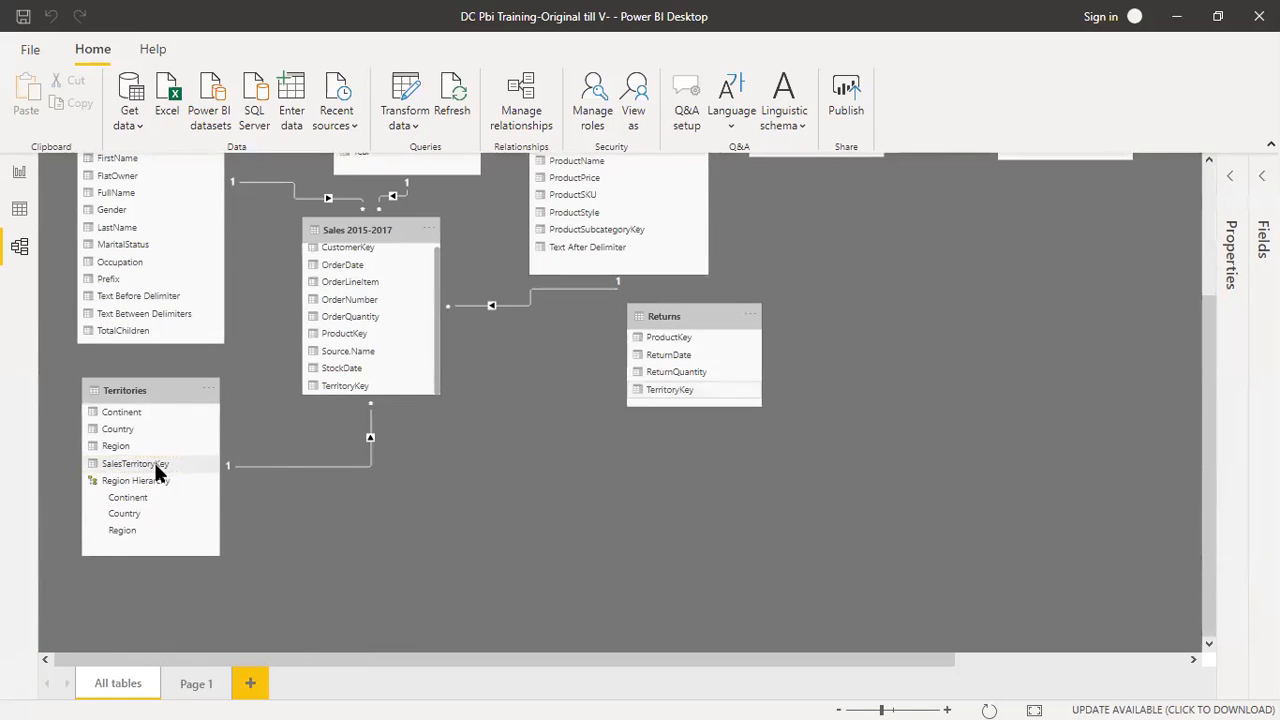
pyautogui.moveTo(686, 352); pyautogui.dragTo(634, 449)
pyautogui.moveTo(1205, 401); pyautogui.dragTo(1208, 337)
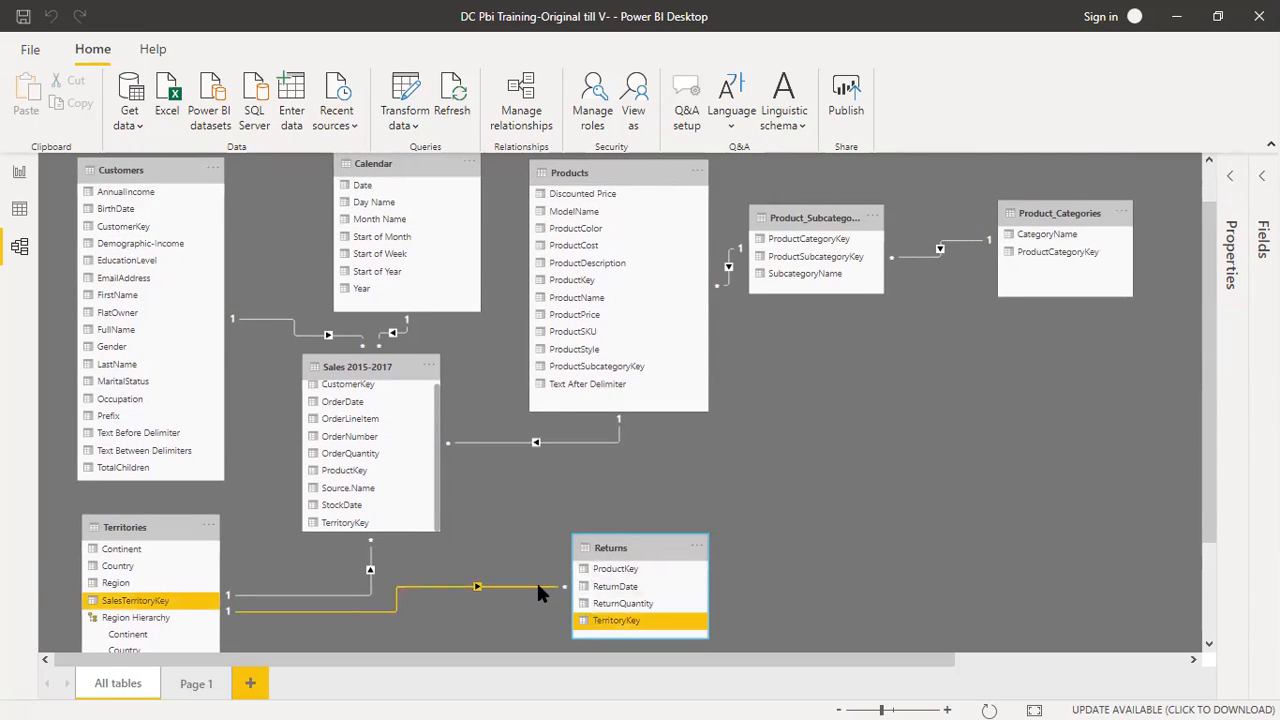
# Step: Relate ReturnDate in Returns to Date in Calendar and ProductKey to ProductKey in Products, shifting Returns to separate the relationship lines
pyautogui.moveTo(614, 587); pyautogui.dragTo(380, 190)
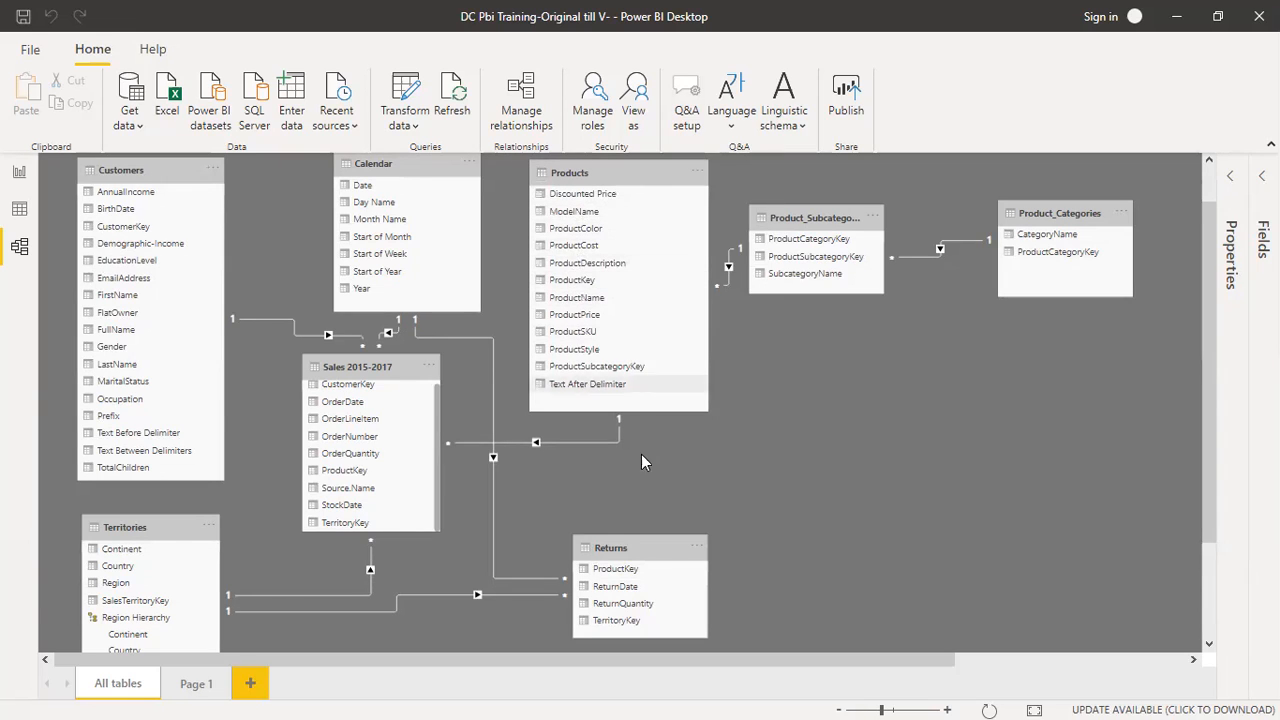
pyautogui.moveTo(612, 571)
pyautogui.mouseDown()
pyautogui.moveTo(648, 422)
pyautogui.moveTo(600, 250)
pyautogui.moveTo(560, 212)
pyautogui.moveTo(616, 247)
pyautogui.moveTo(612, 278)
pyautogui.moveTo(580, 284)
pyautogui.mouseUp()
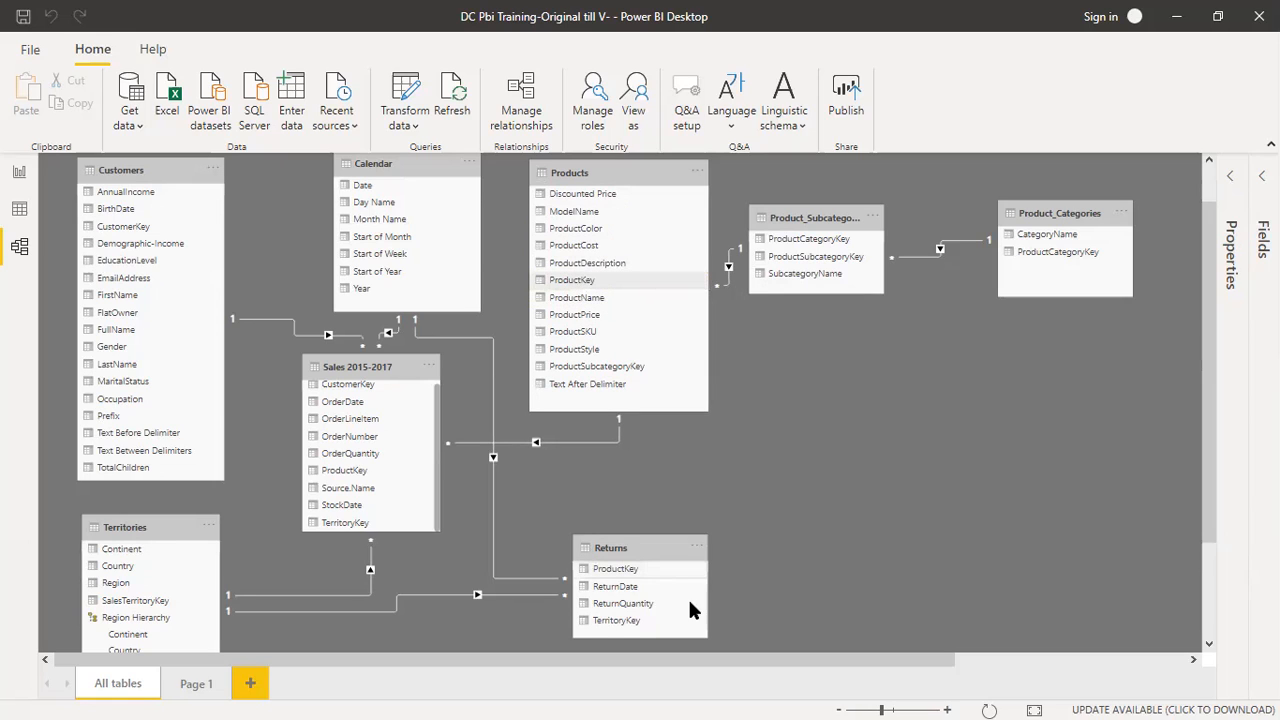
pyautogui.moveTo(648, 541)
pyautogui.mouseDown()
pyautogui.moveTo(646, 515)
pyautogui.moveTo(702, 528)
pyautogui.mouseUp()
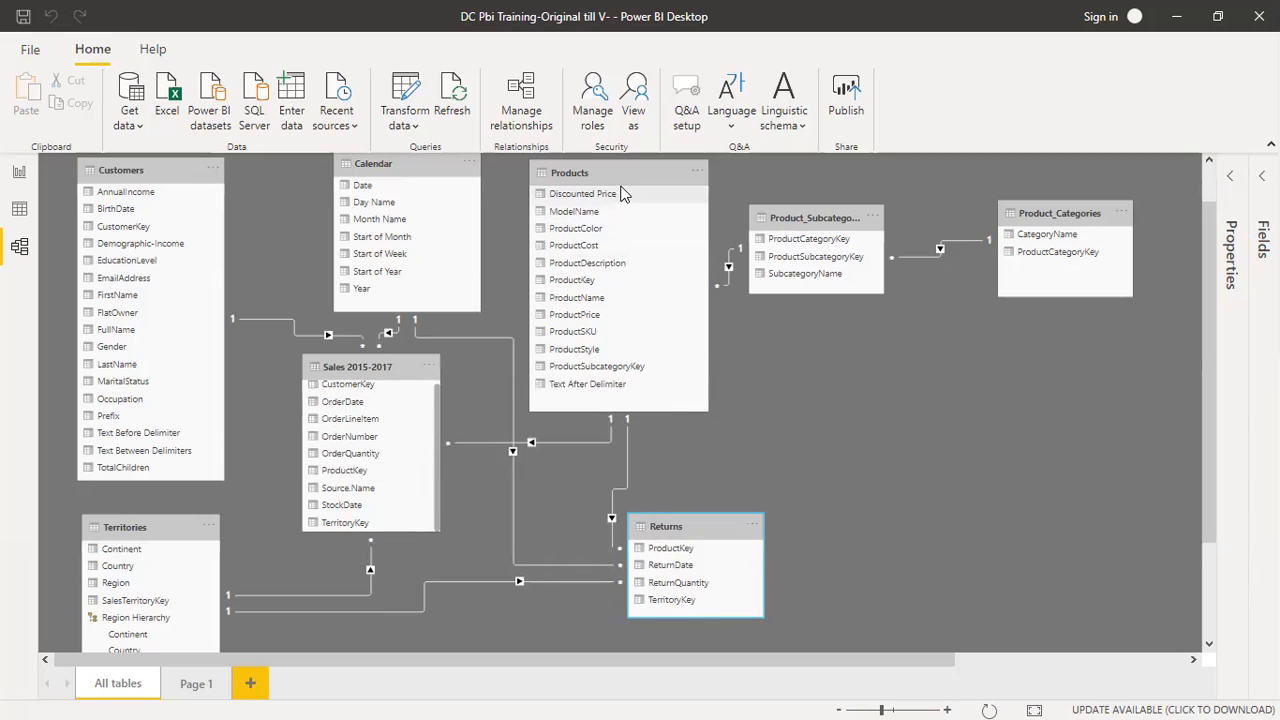
pyautogui.moveTo(680, 529); pyautogui.dragTo(709, 521)
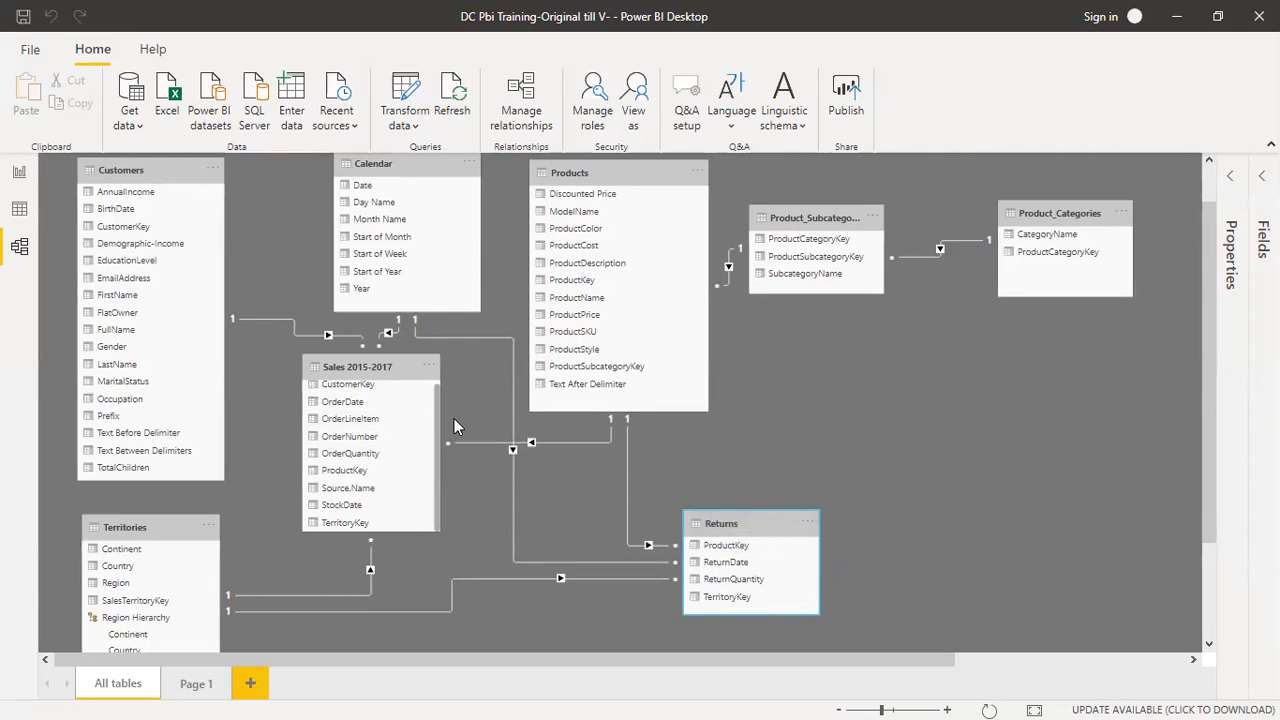
# Step: Replace ProductKey with Gender from the Customers table in the report matrix rows, first expanding product key 214 by gender
pyautogui.click(17, 176)
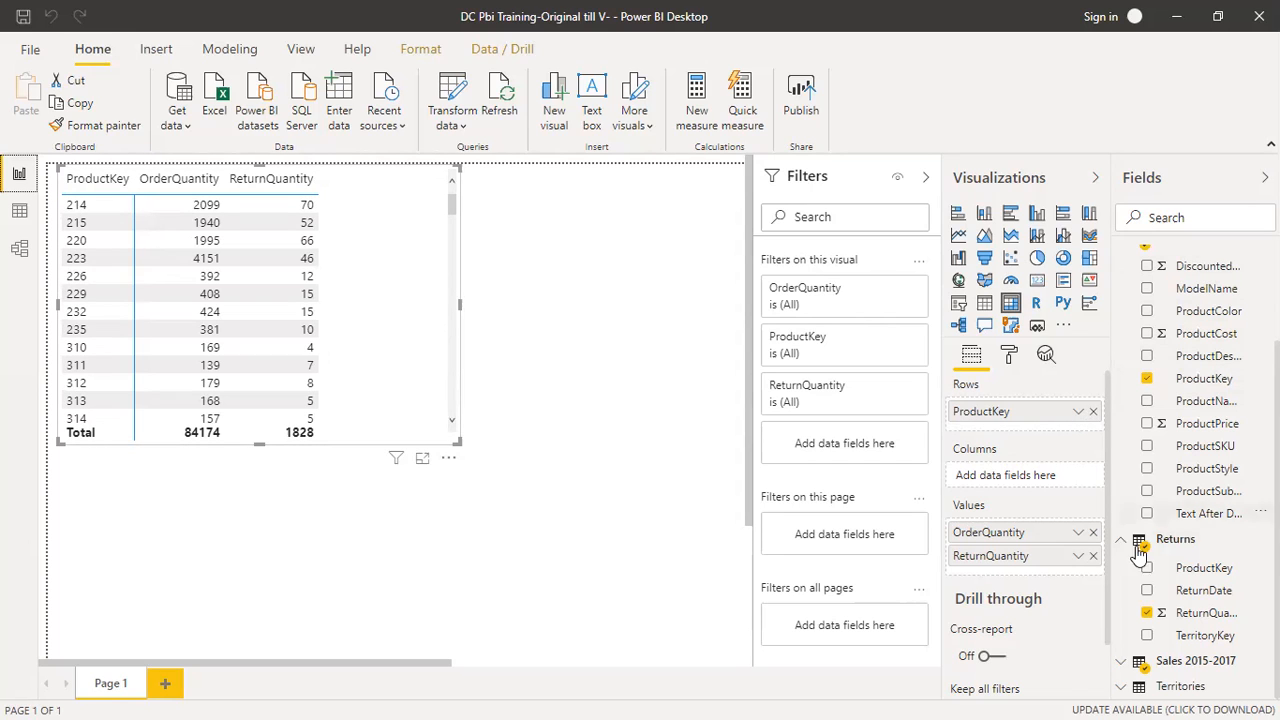
pyautogui.scroll(3, 1204, 318)
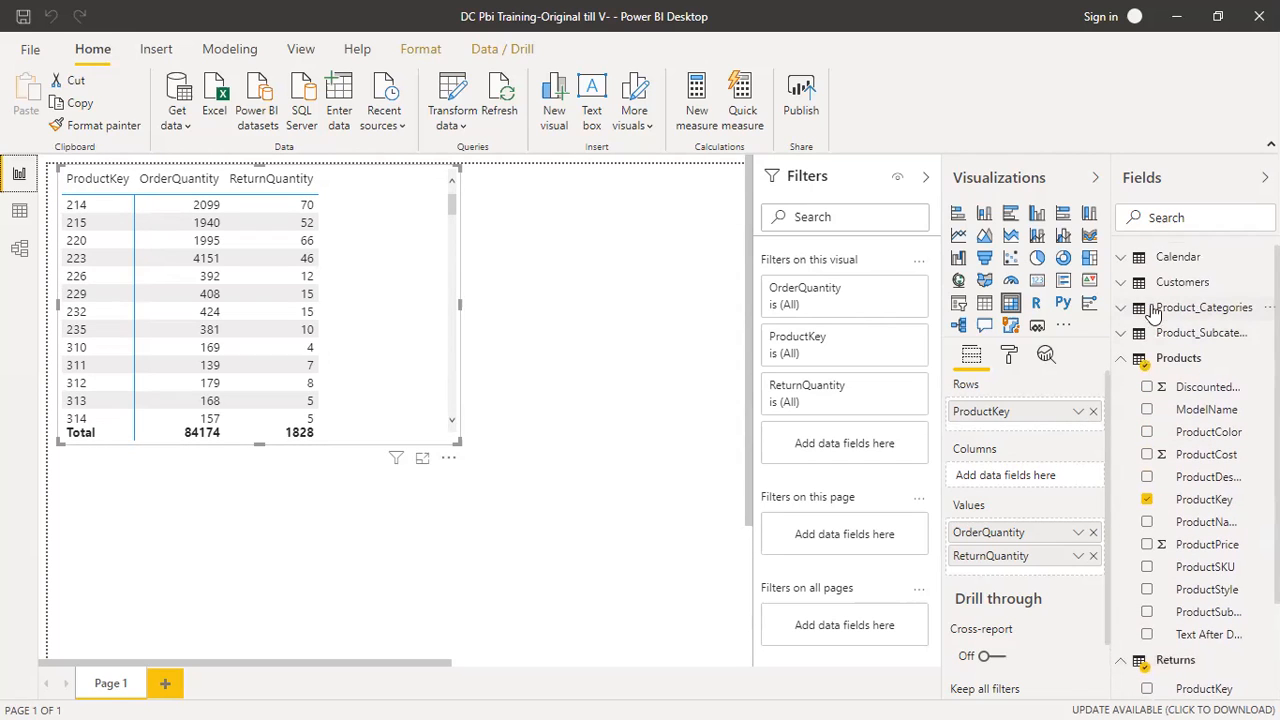
pyautogui.click(1123, 287)
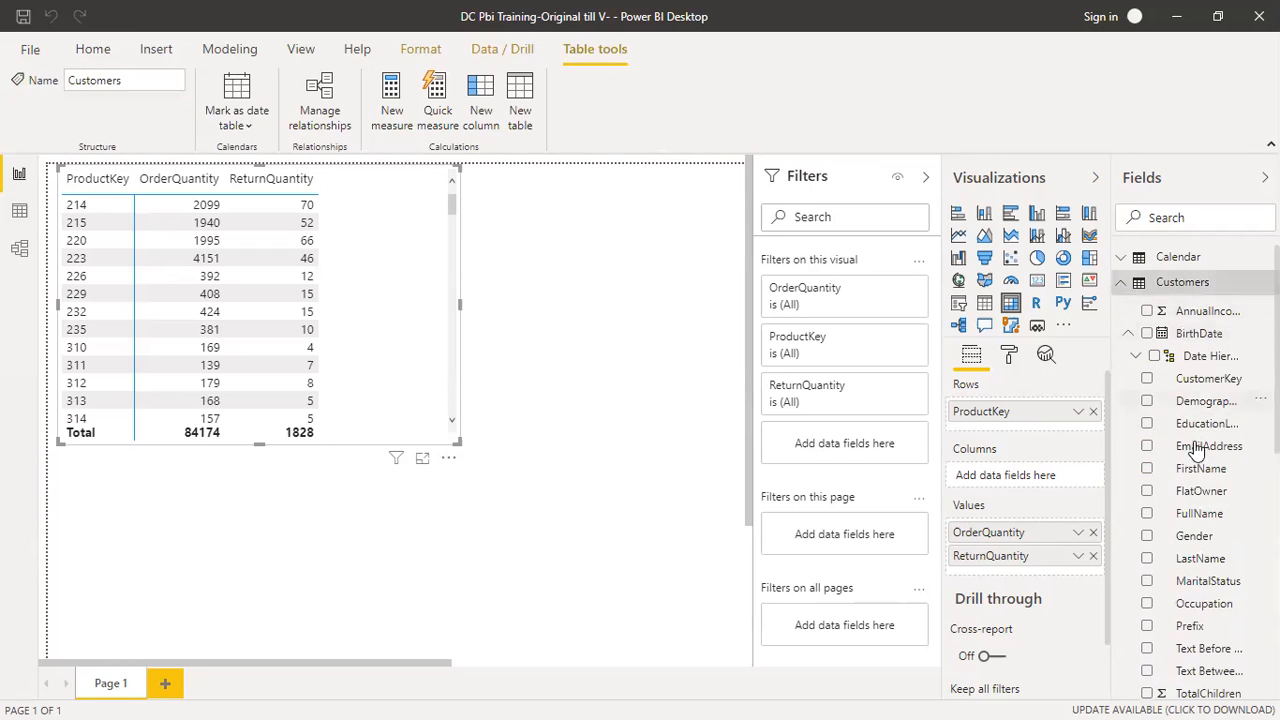
pyautogui.moveTo(1195, 536); pyautogui.dragTo(1003, 428)
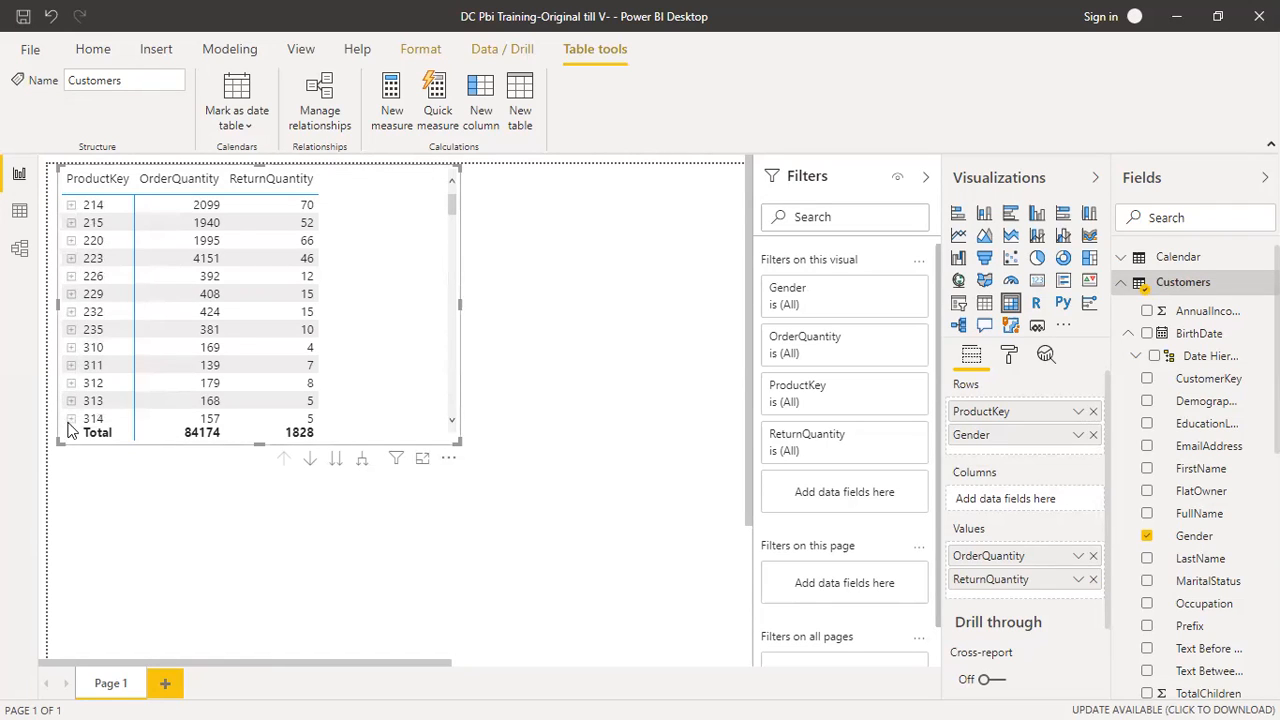
pyautogui.click(71, 205)
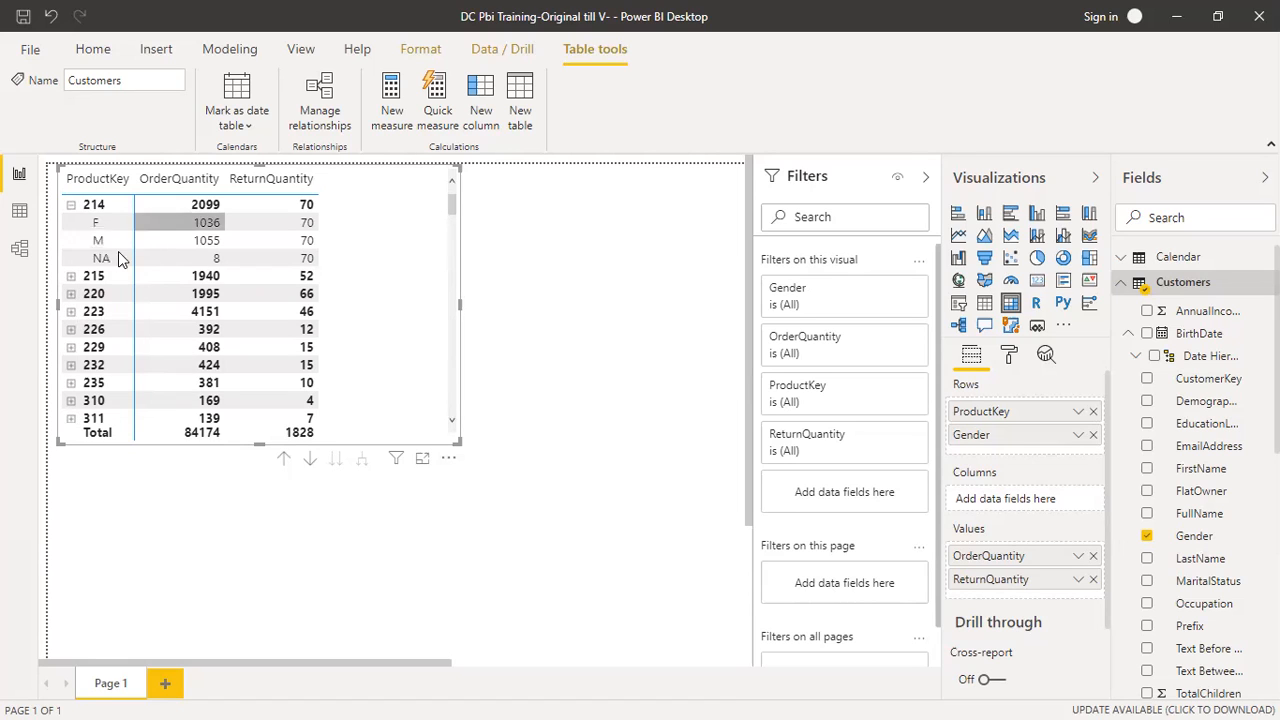
pyautogui.click(1094, 413)
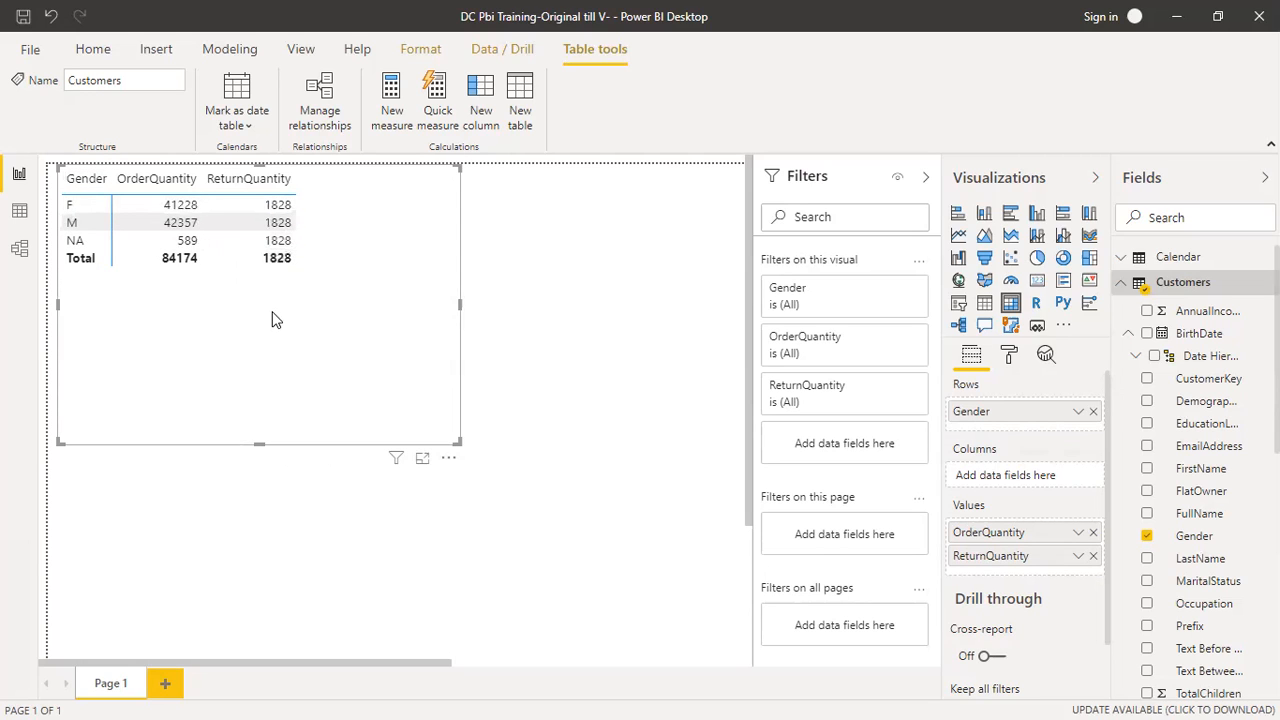
# Step: Return to the model diagram and move the Returns table slightly up and further away from Sales 2015-2017
pyautogui.click(19, 248)
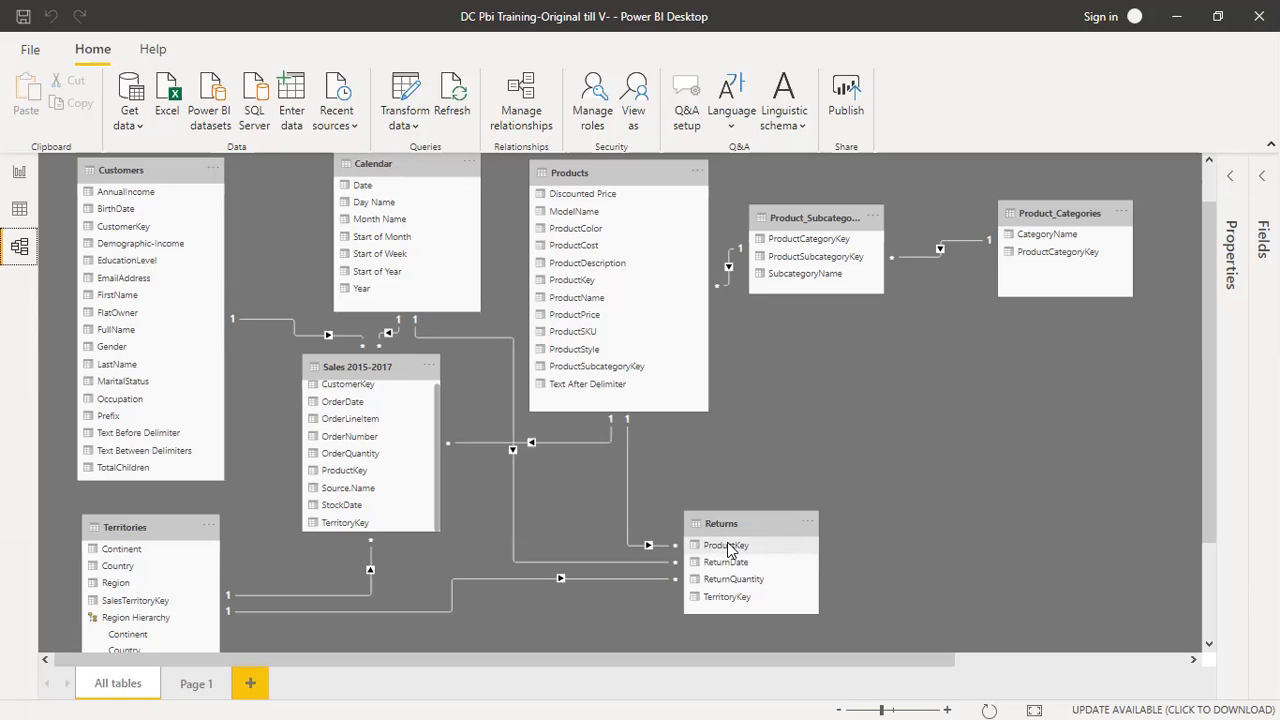
pyautogui.moveTo(726, 518); pyautogui.dragTo(785, 494)
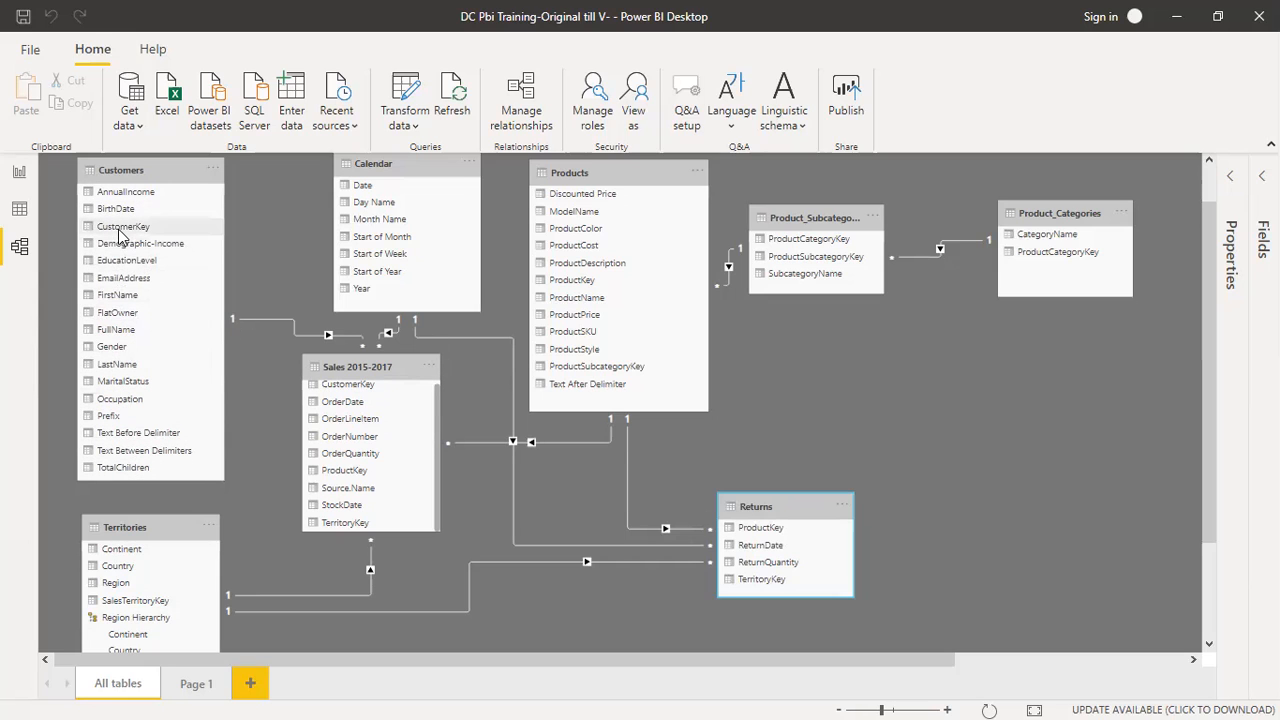
pyautogui.scroll(1, 118, 242)
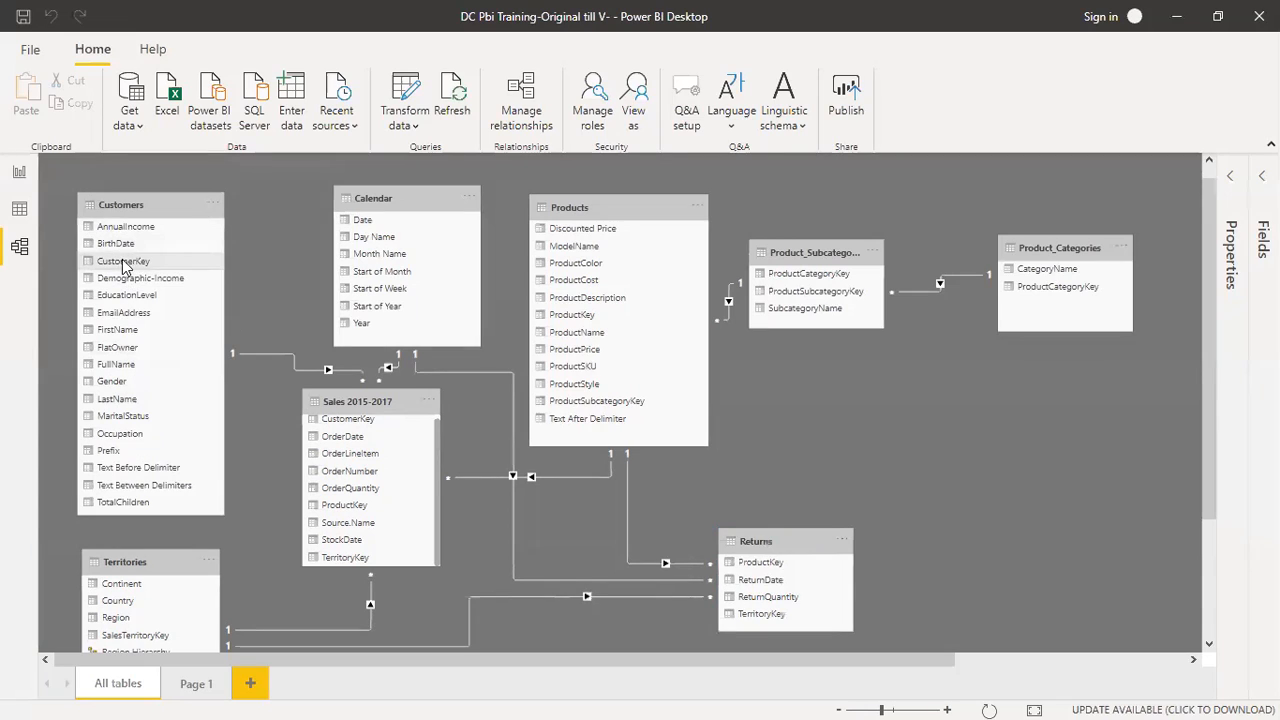